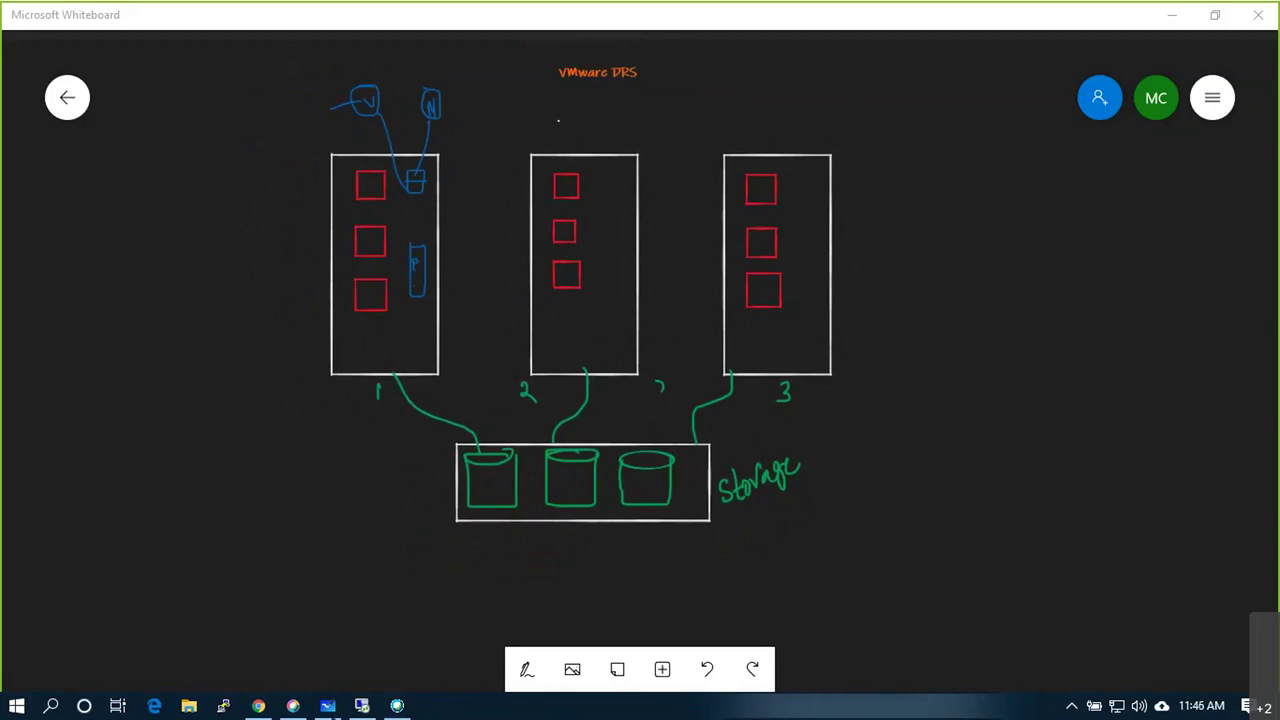
Switch to the vSphere Client remote session and view the datastores of PROD_Cluster1
click(363, 706)
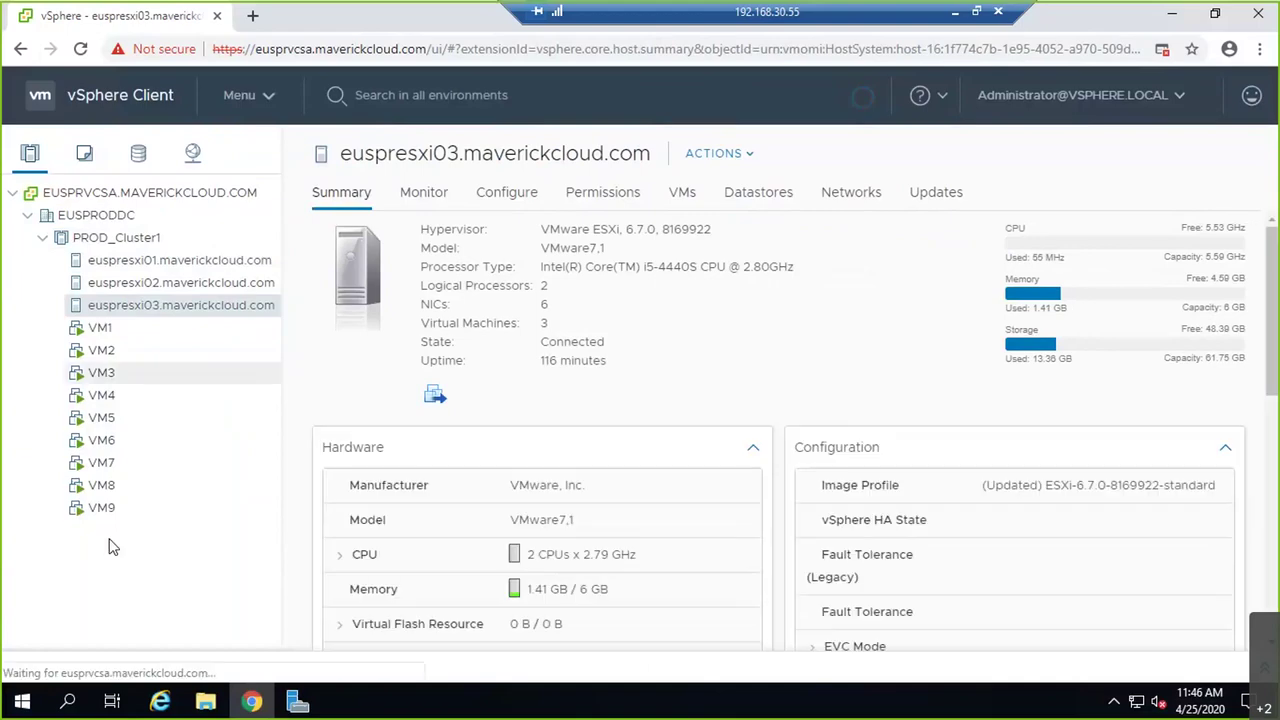
click(955, 11)
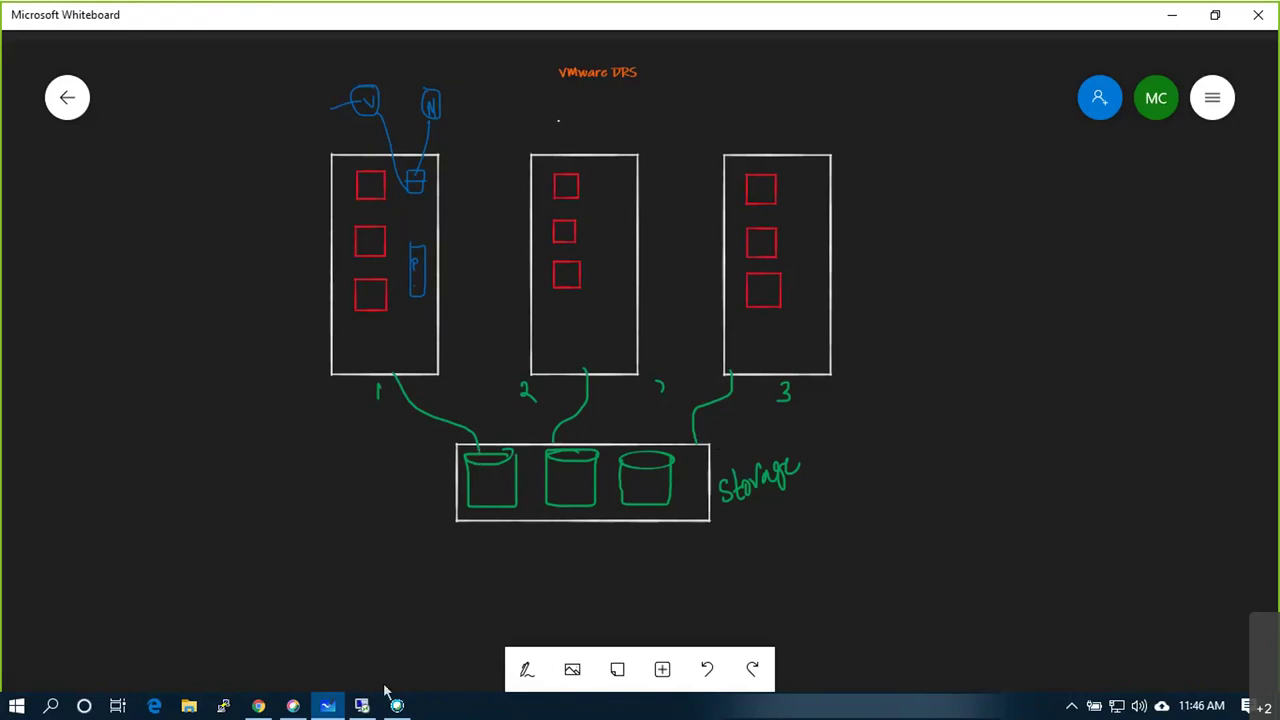
click(362, 706)
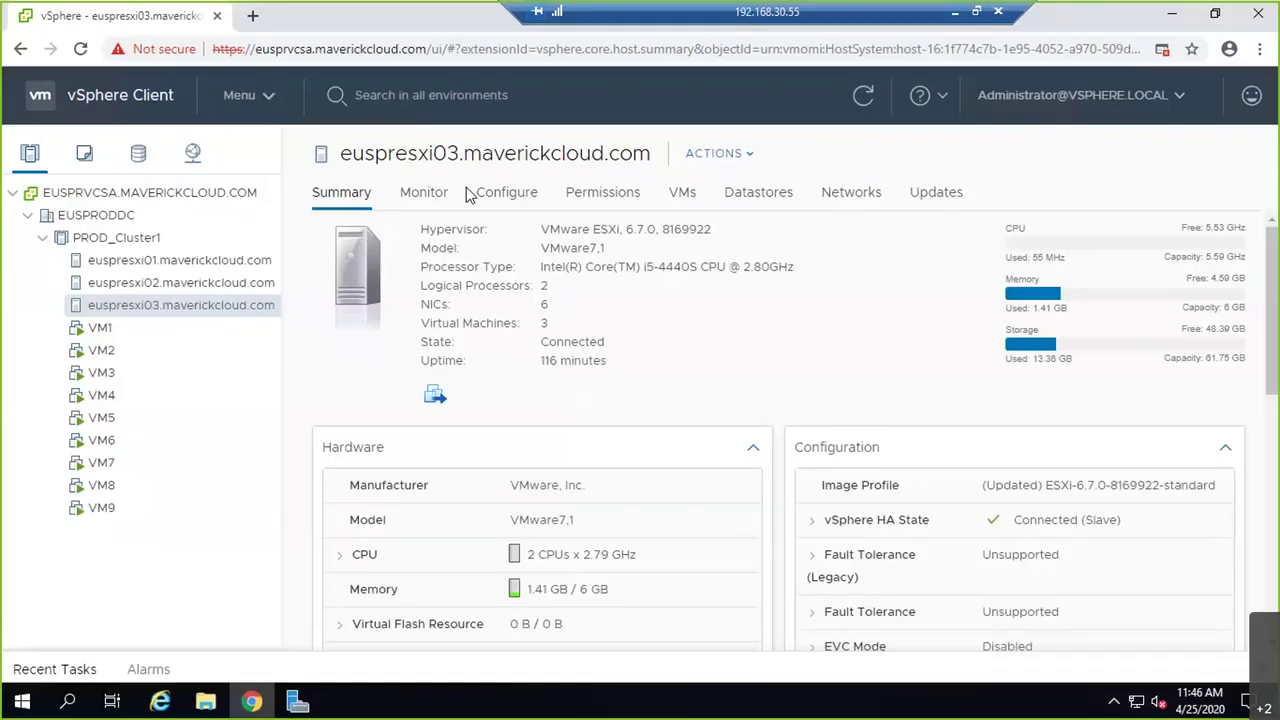
click(143, 240)
click(810, 205)
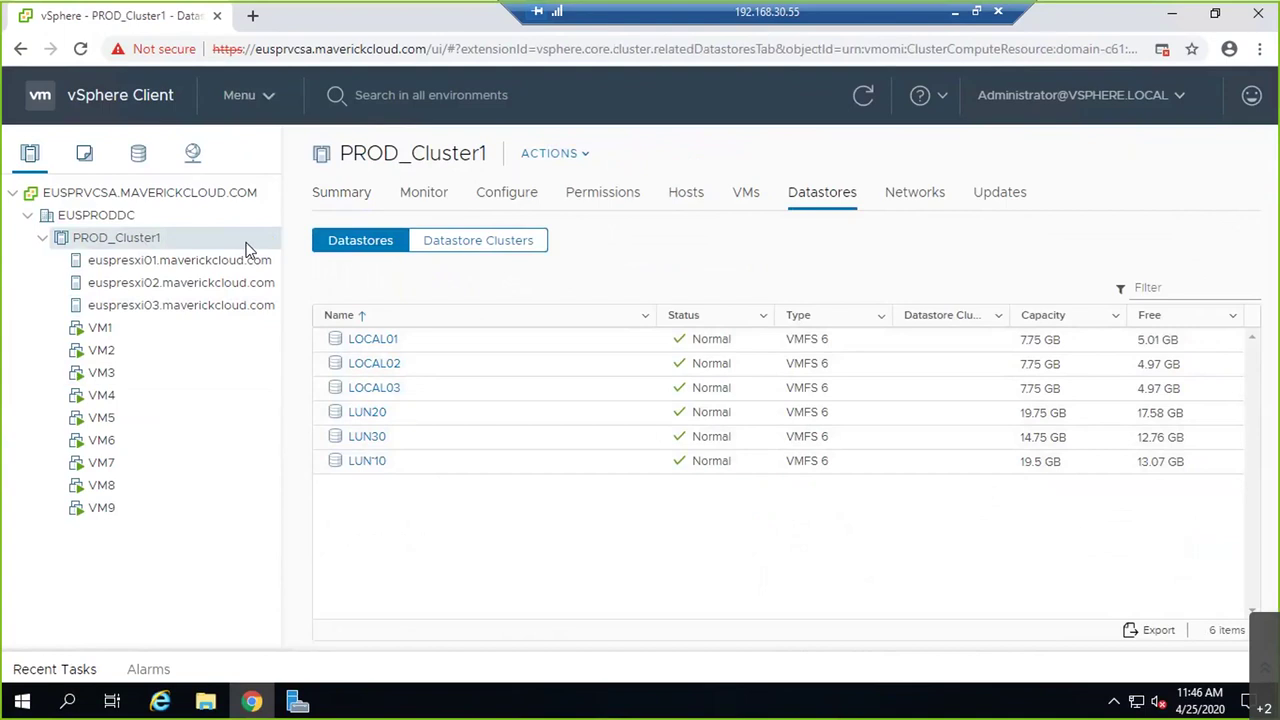
Browse the files on the LOCAL01, LOCAL02 and LOCAL03 datastores in the datastore inventory
click(140, 153)
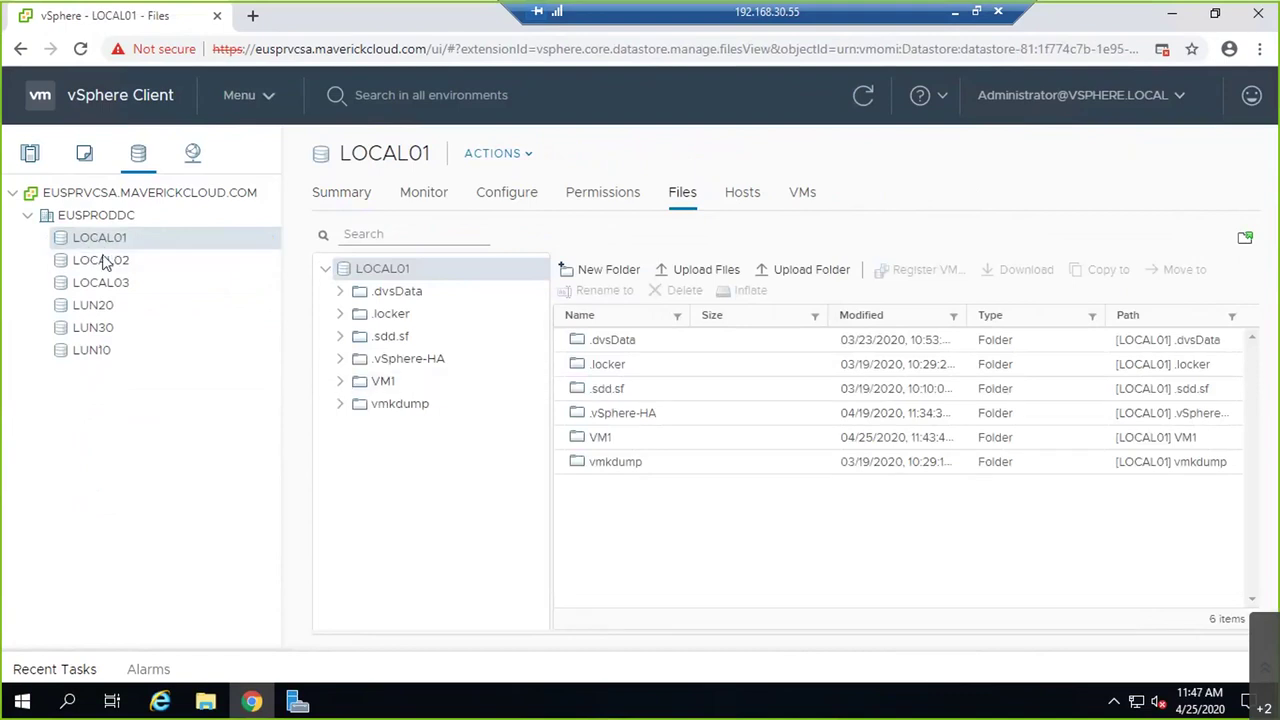
right_click(373, 387)
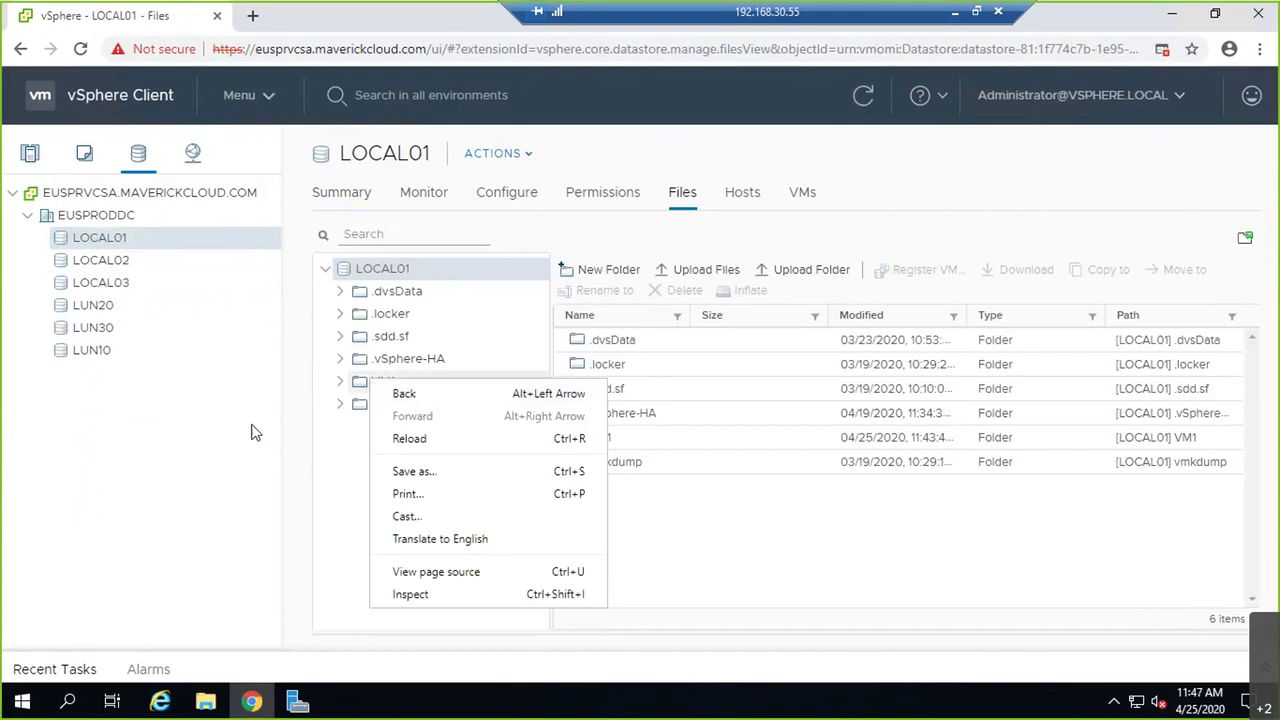
click(370, 395)
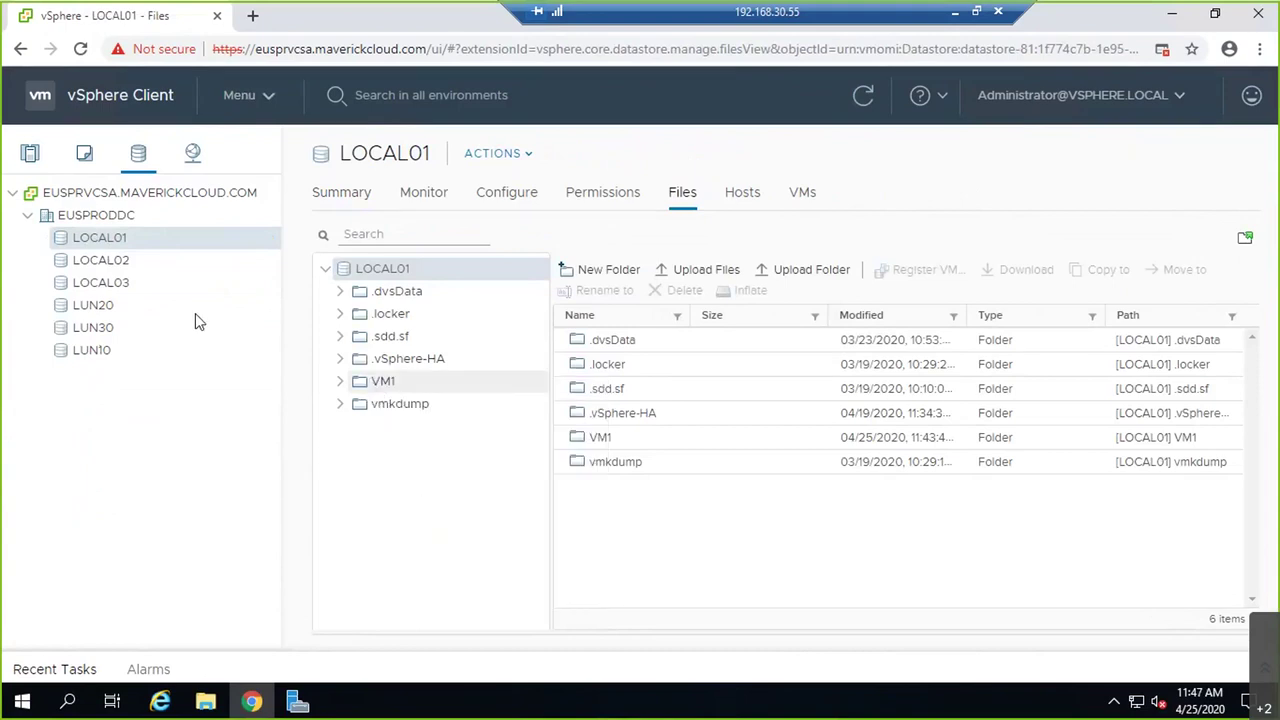
click(110, 262)
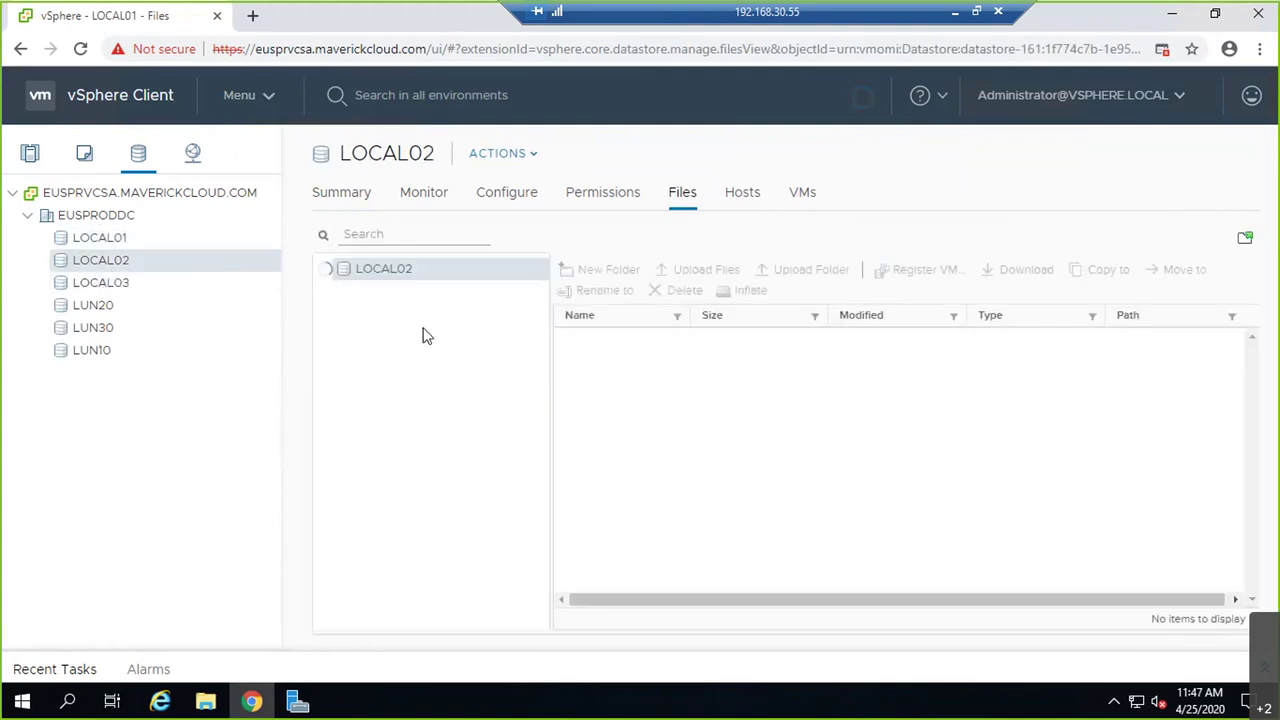
click(126, 286)
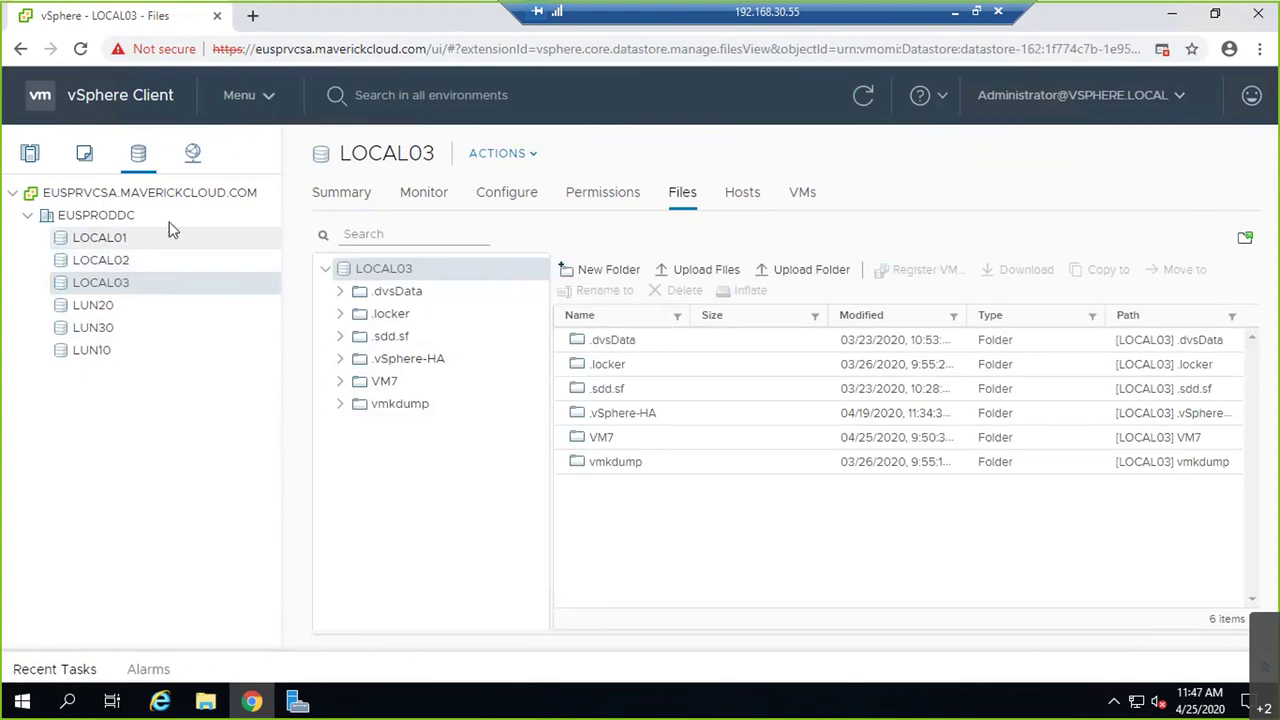
Switch to Microsoft Whiteboard and add a blue sticky note in the empty area beyond host 3
click(955, 12)
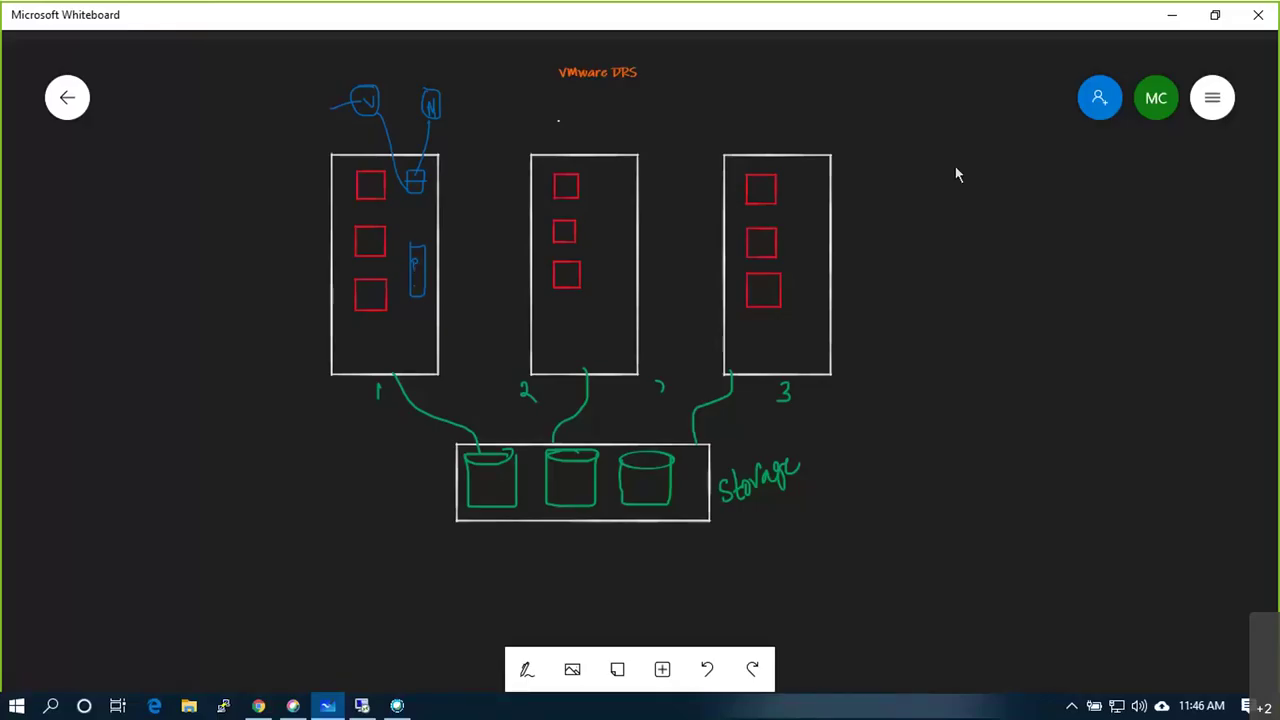
mouse_move(1056, 83)
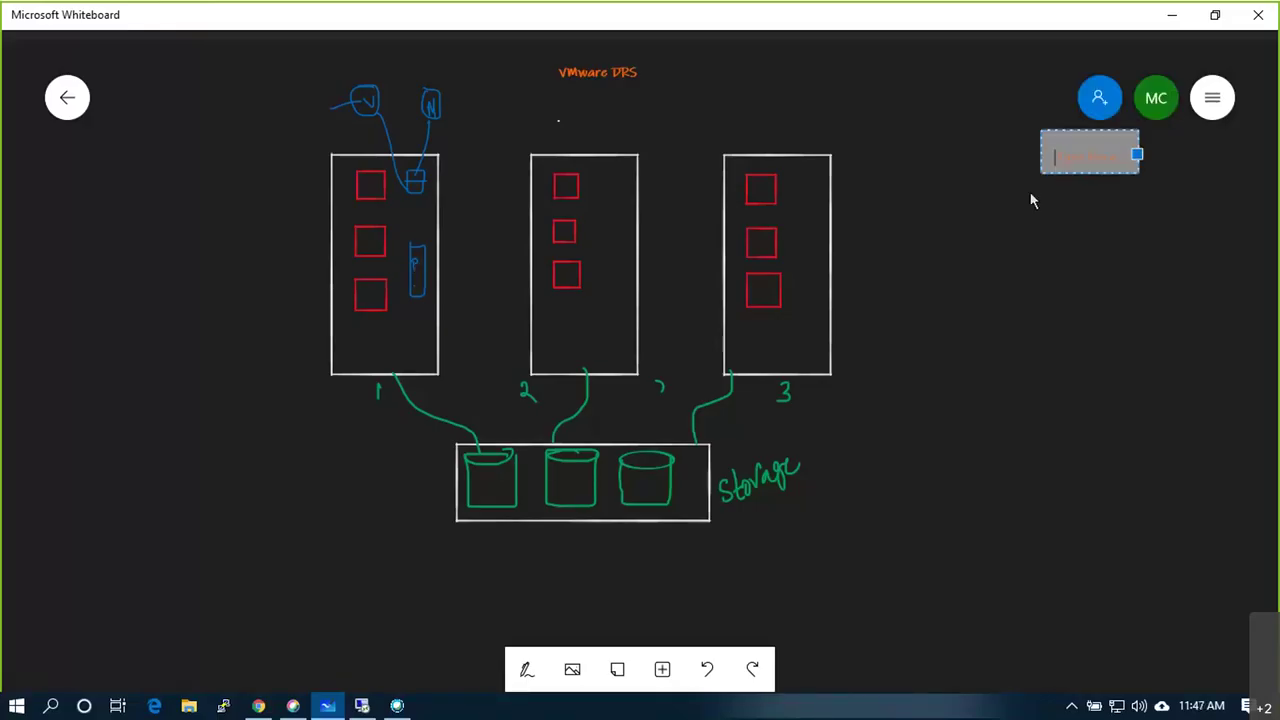
mouse_move(991, 122)
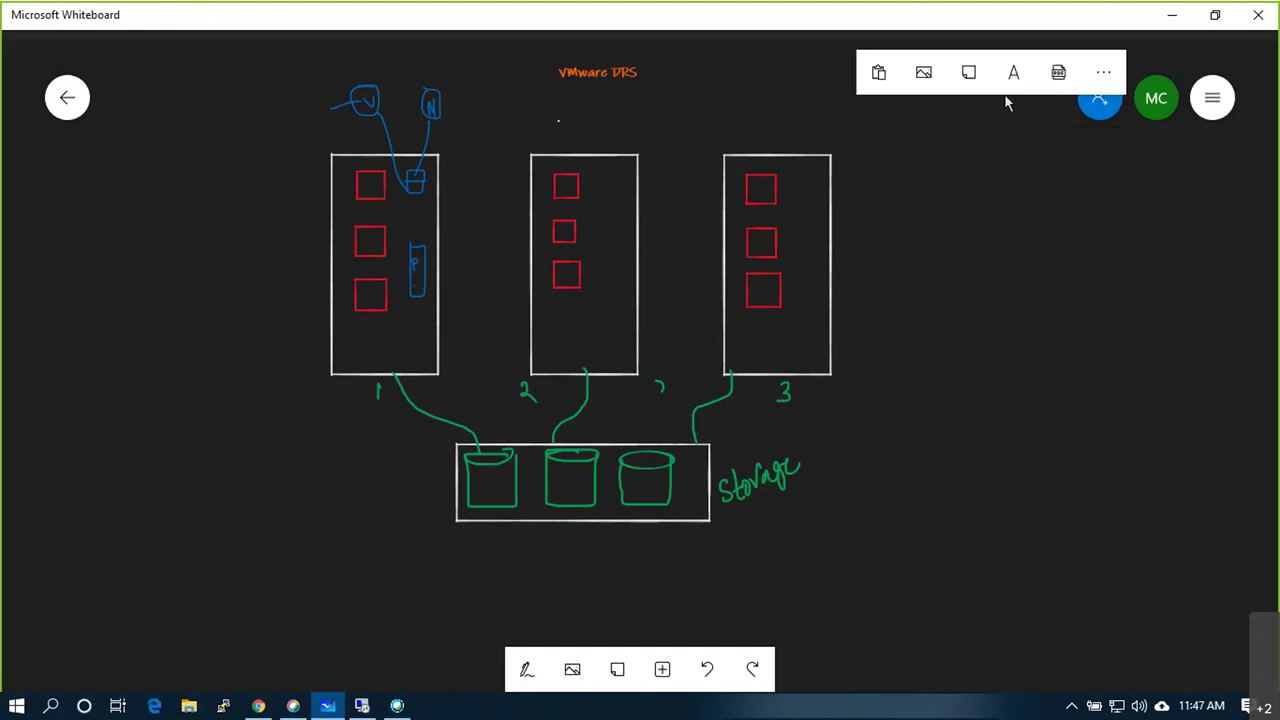
click(966, 80)
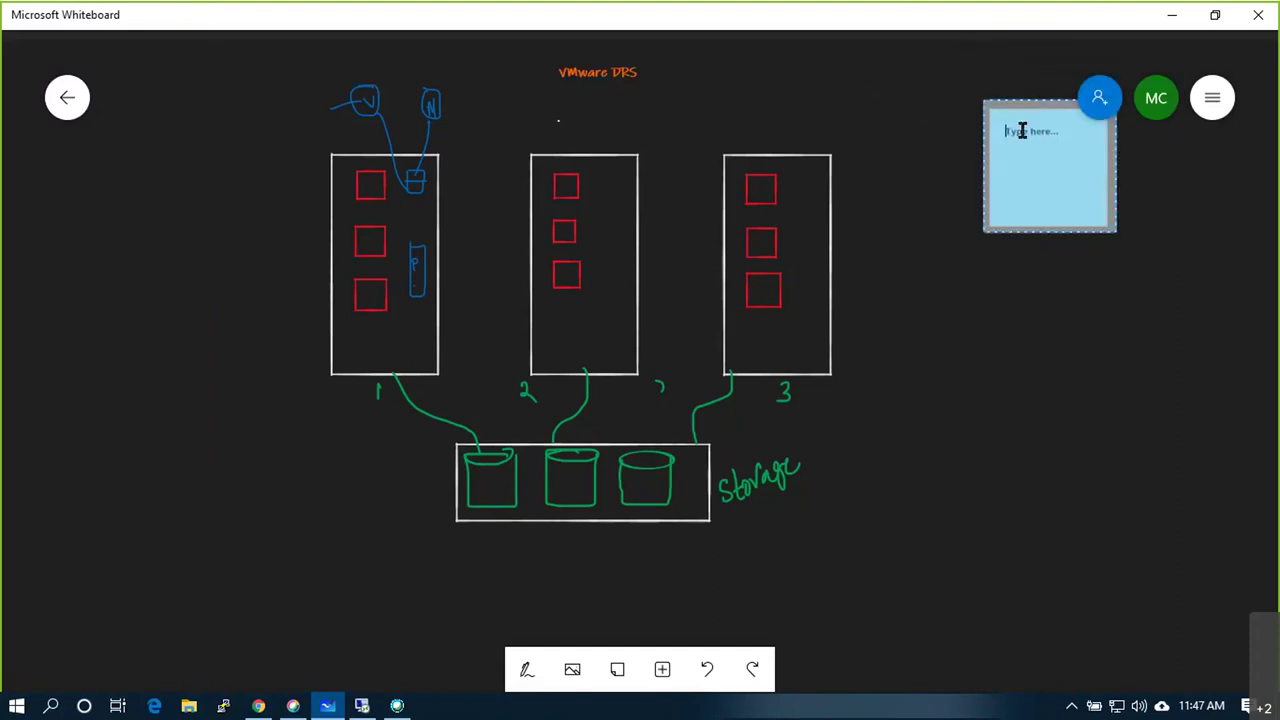
scroll(1029, 60, up, 2)
scroll(1076, 241, up, 4)
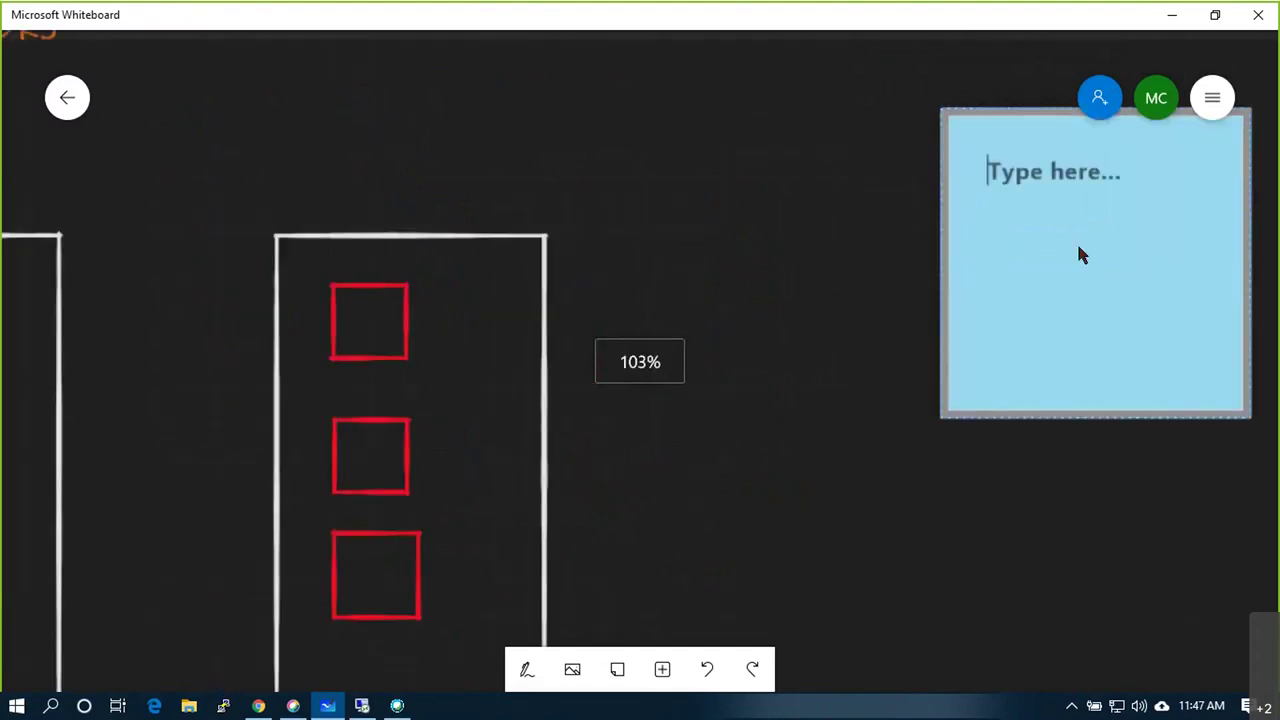
Write "1. All HA Rules +" as the first line of the sticky note
text(1. ALI)
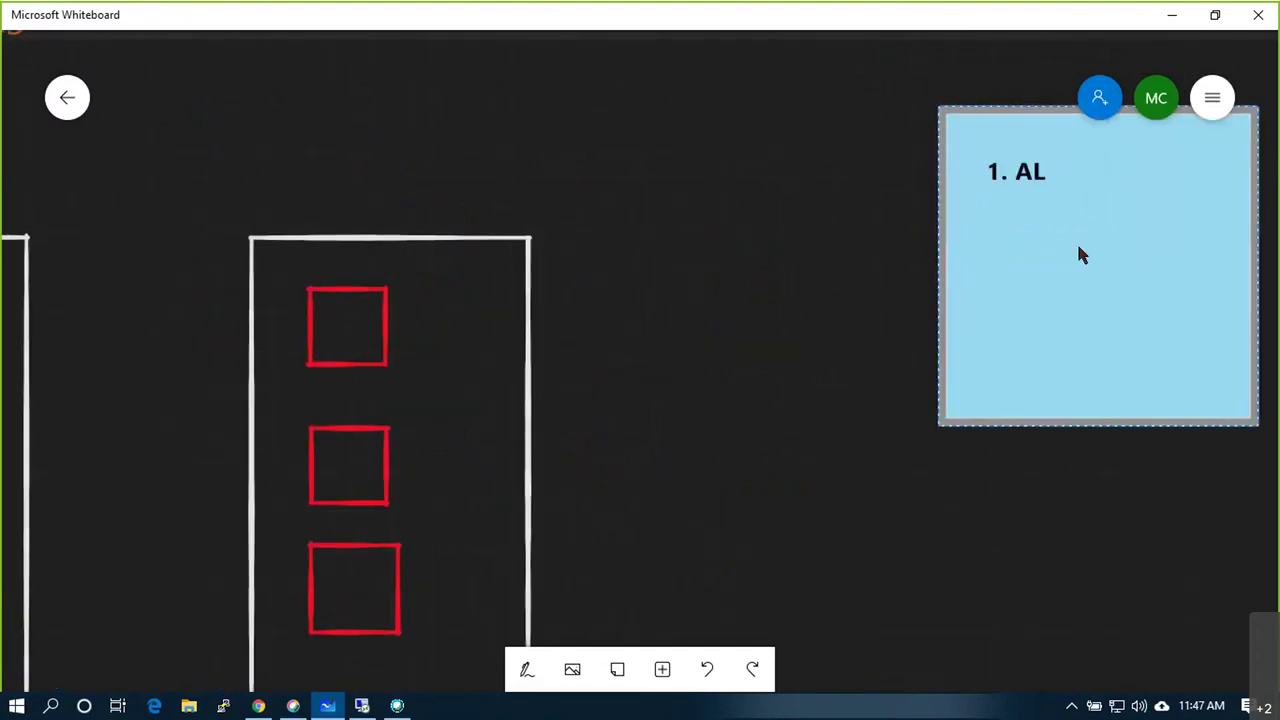
key(BackSpace)
key(BackSpace)
key(BackSpace)
key(BackSpace)
text(ALI)
key(BackSpace)
key(BackSpace)
key(BackSpace)
text(ll HA Rules +)
key(Return)
Add the line "2. vMotion KPort" to the sticky note, followed by a separator row of equals signs
text(2. v)
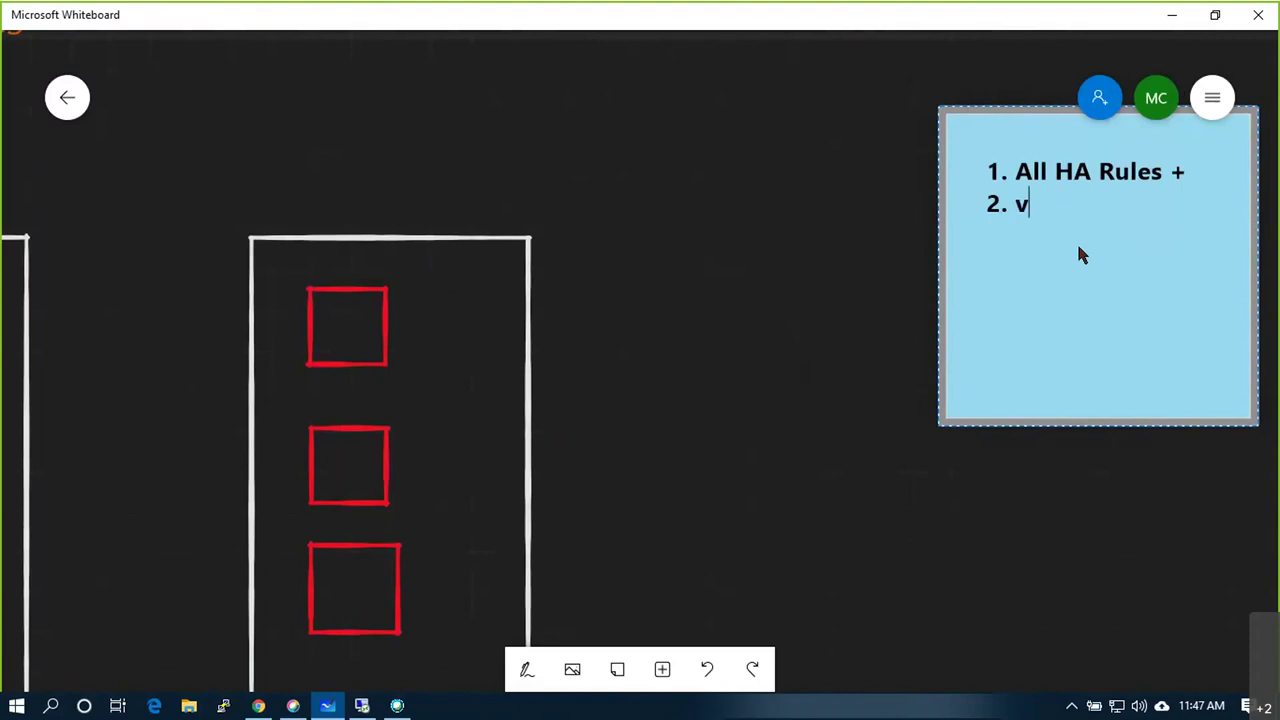
text(Motion K)
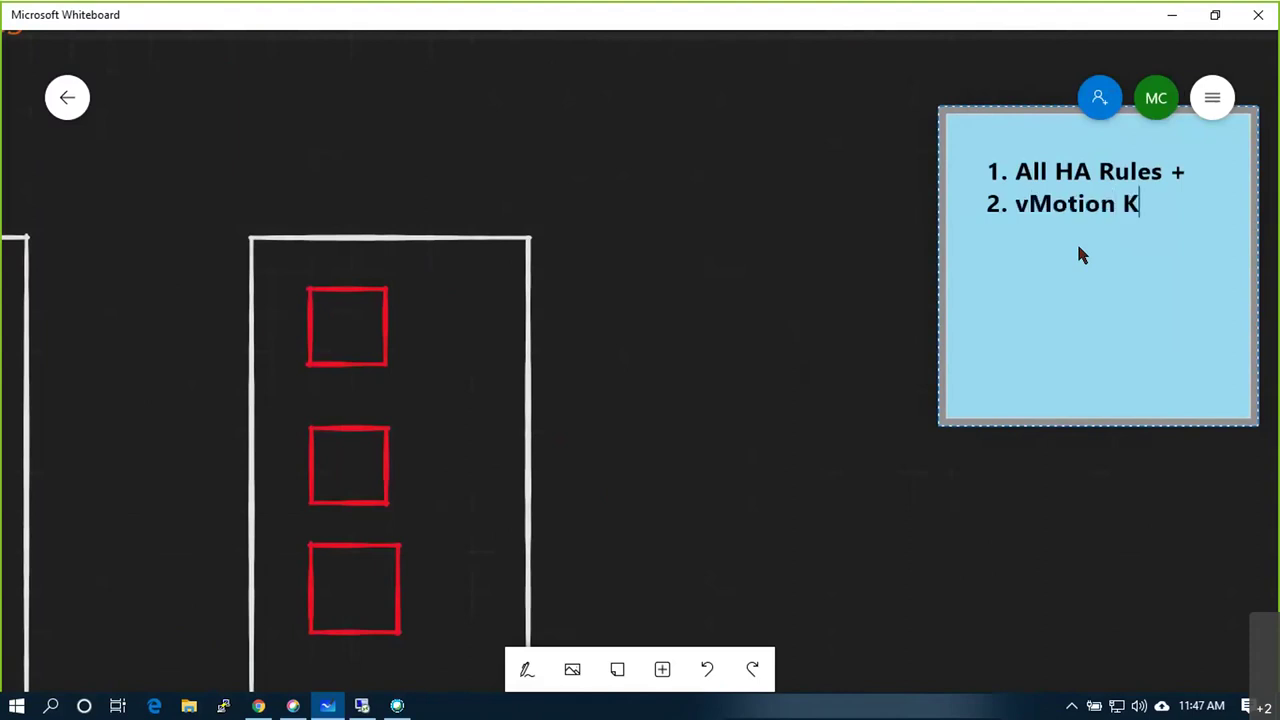
text(Port)
key(Return)
text(======      ==)
key(Return)
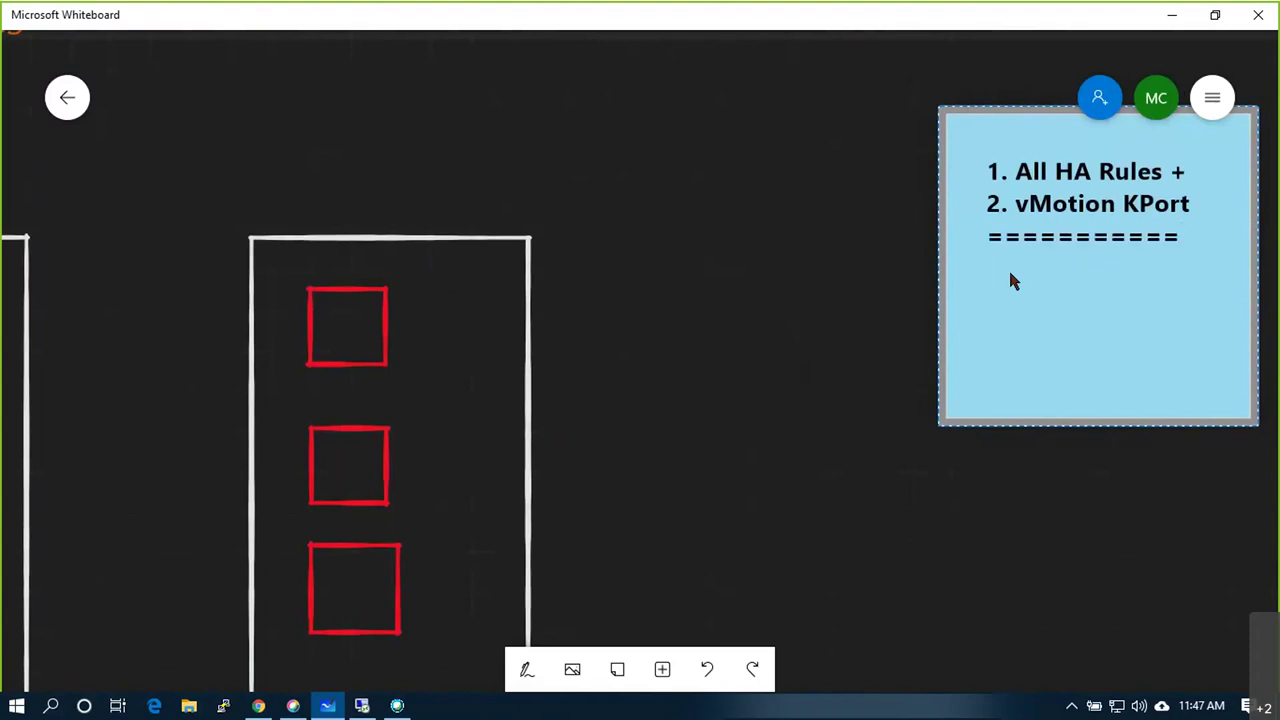
Write "VC, CLuster, Shared Storage & Proper Network" below the separator on the sticky note
text(vC)
text(C, C)
text(Luster, O)
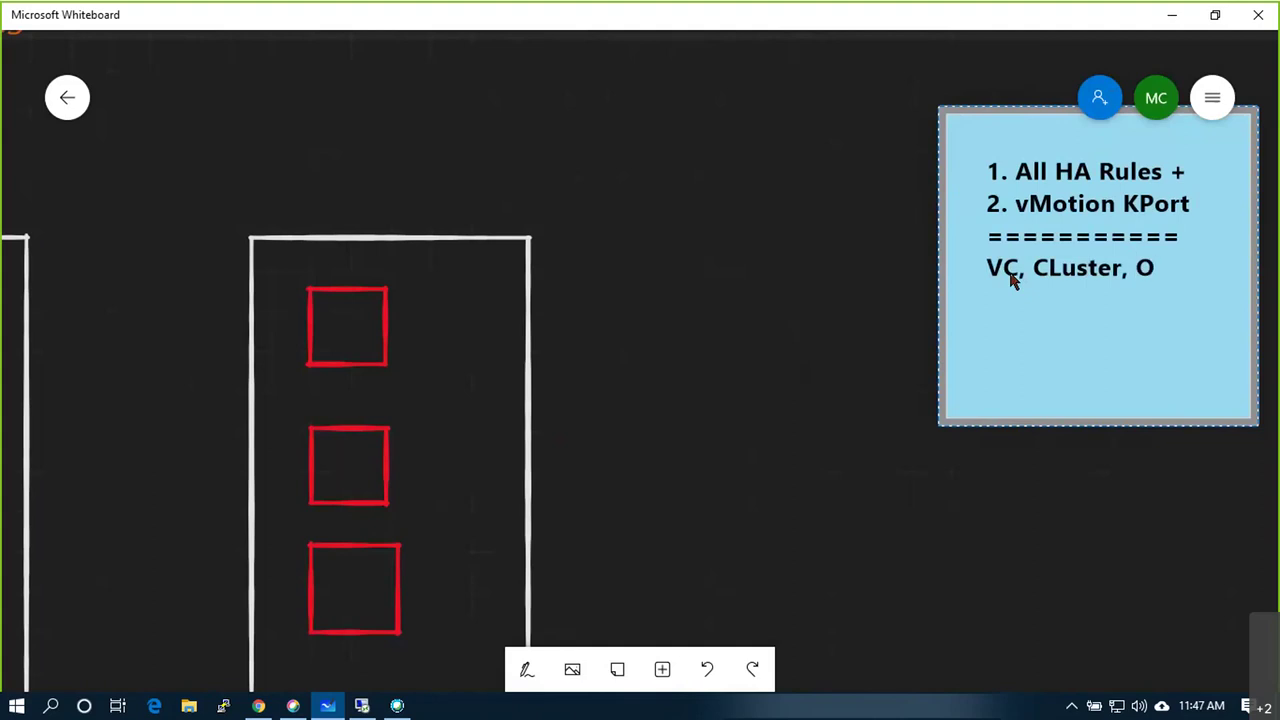
key(BackSpace)
text(Shared Storage ^)
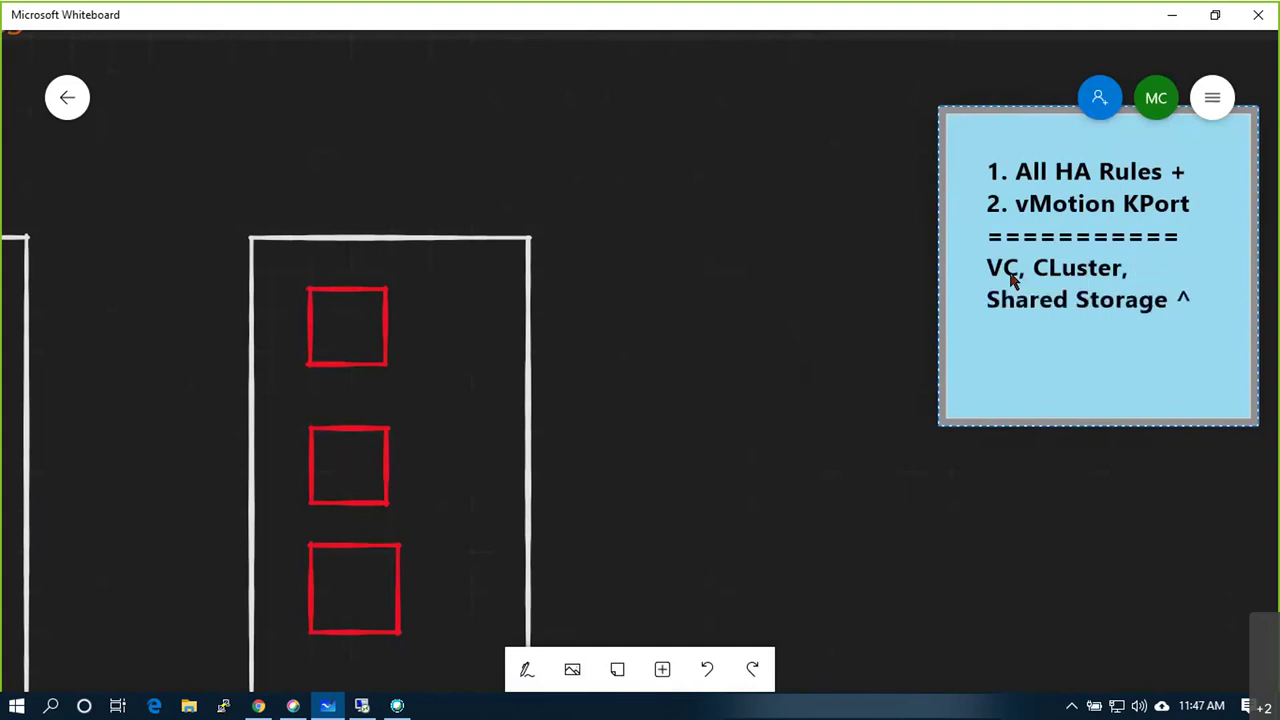
key(BackSpace)
text(& Pr)
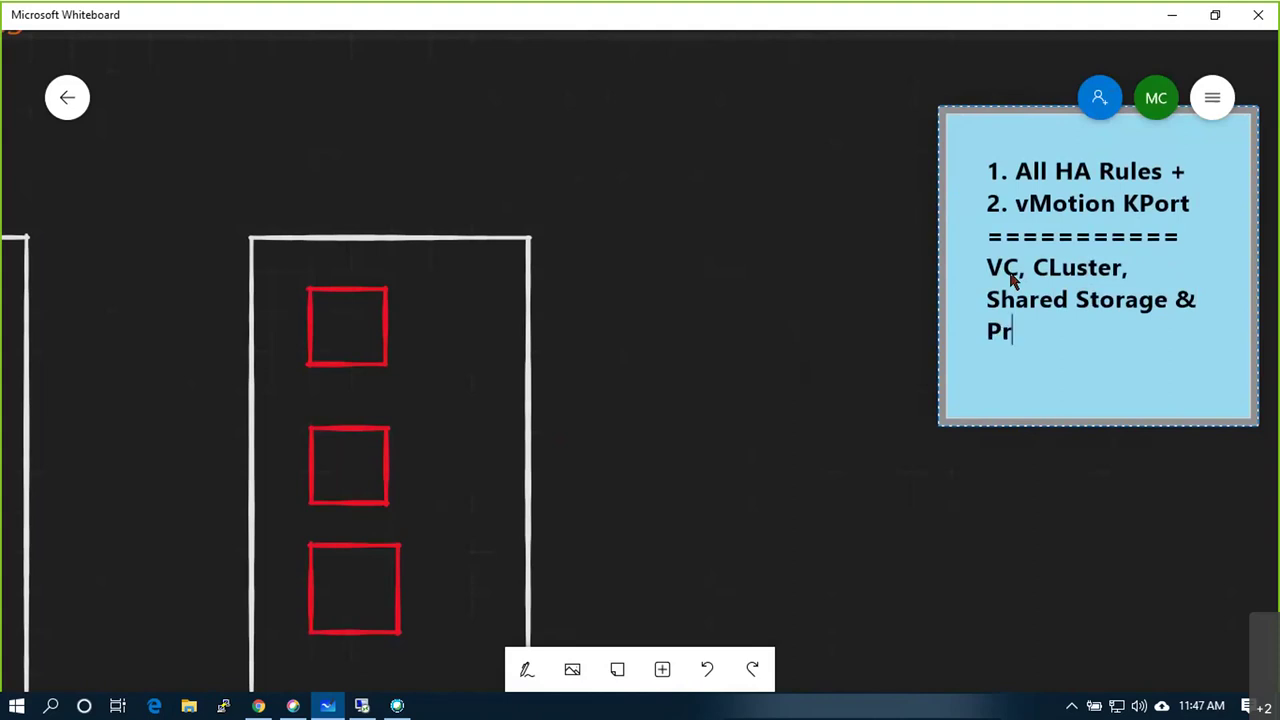
text(oper Network)
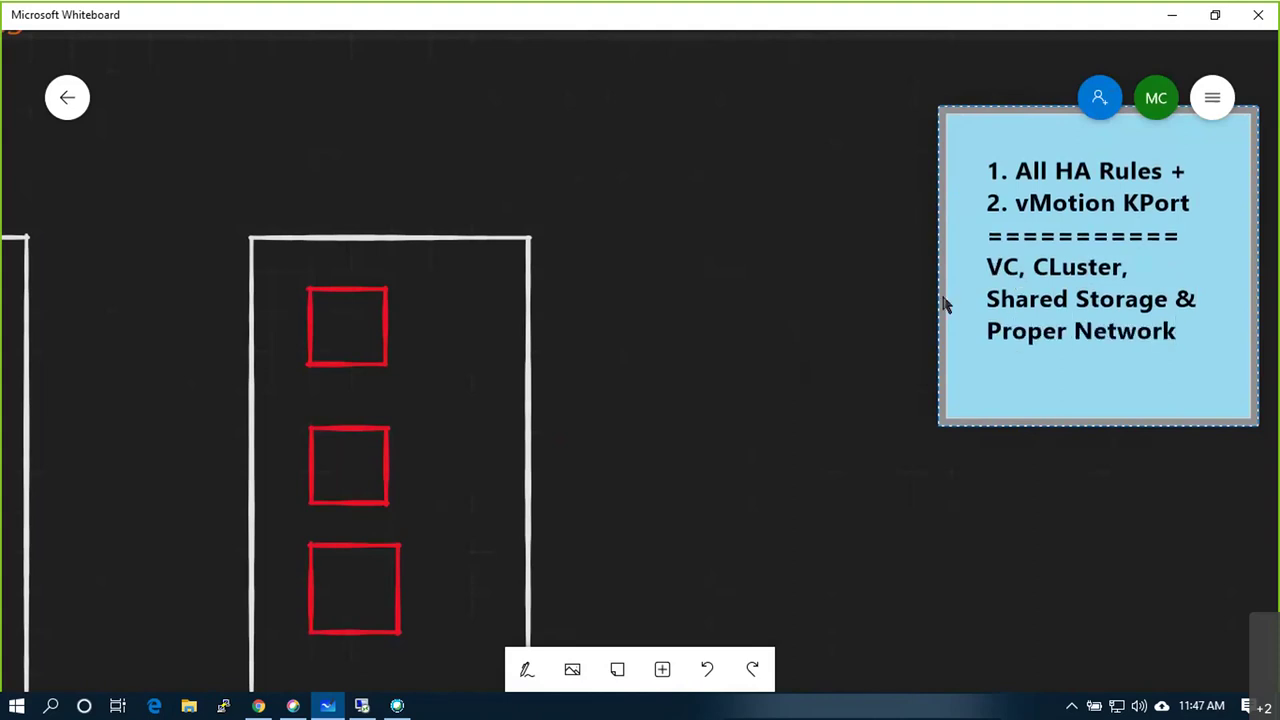
scroll(940, 304, down, 5)
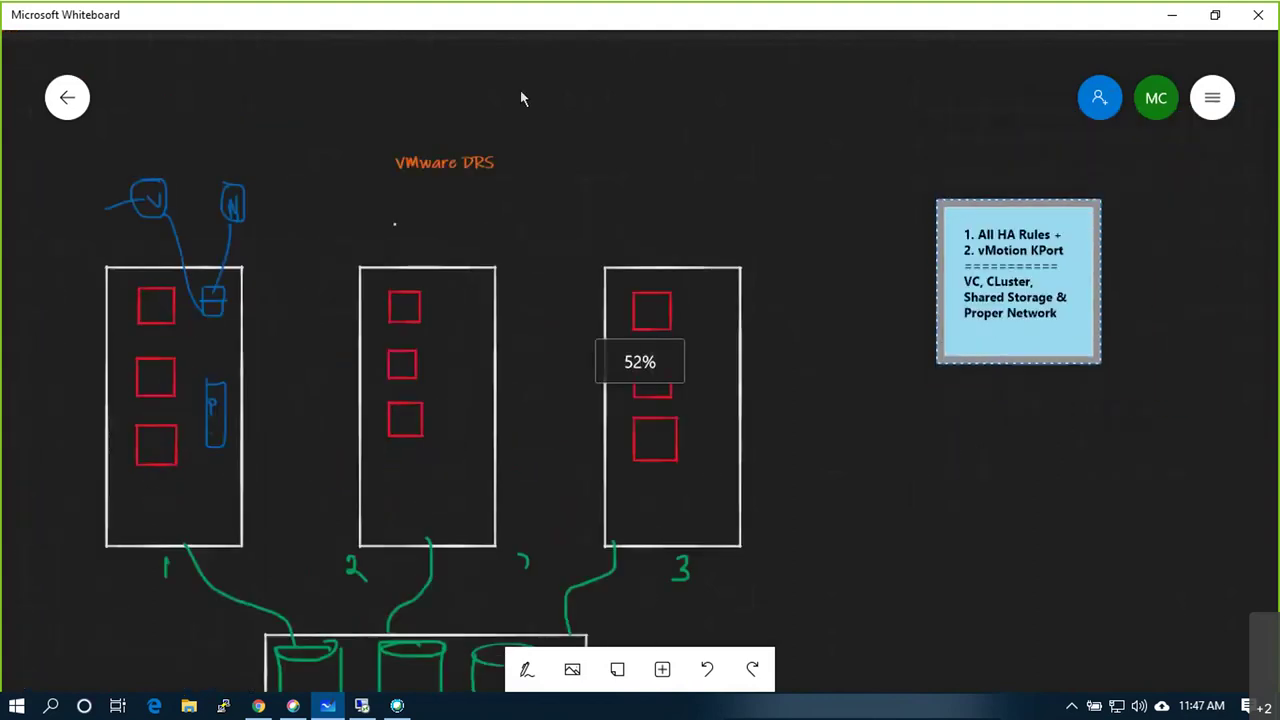
drag(394, 90, 553, 96)
scroll(480, 80, down, 2)
scroll(480, 80, up, 1)
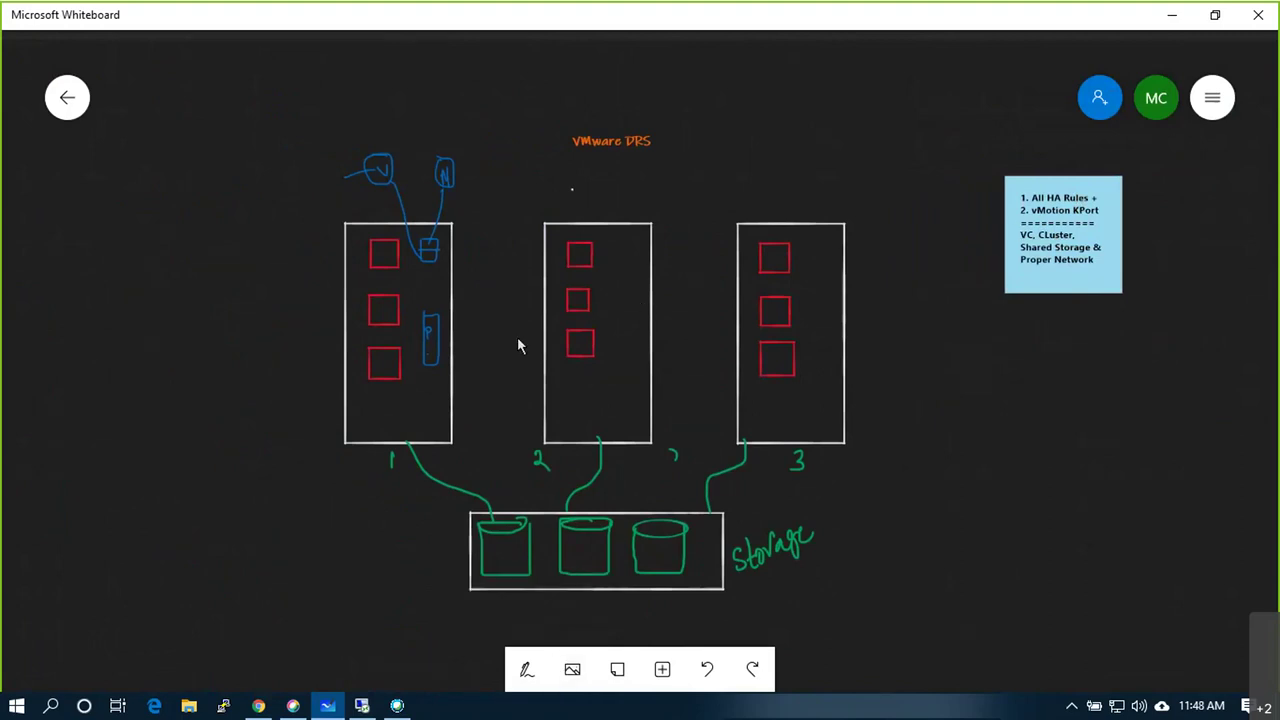
scroll(1182, 270, up, 3)
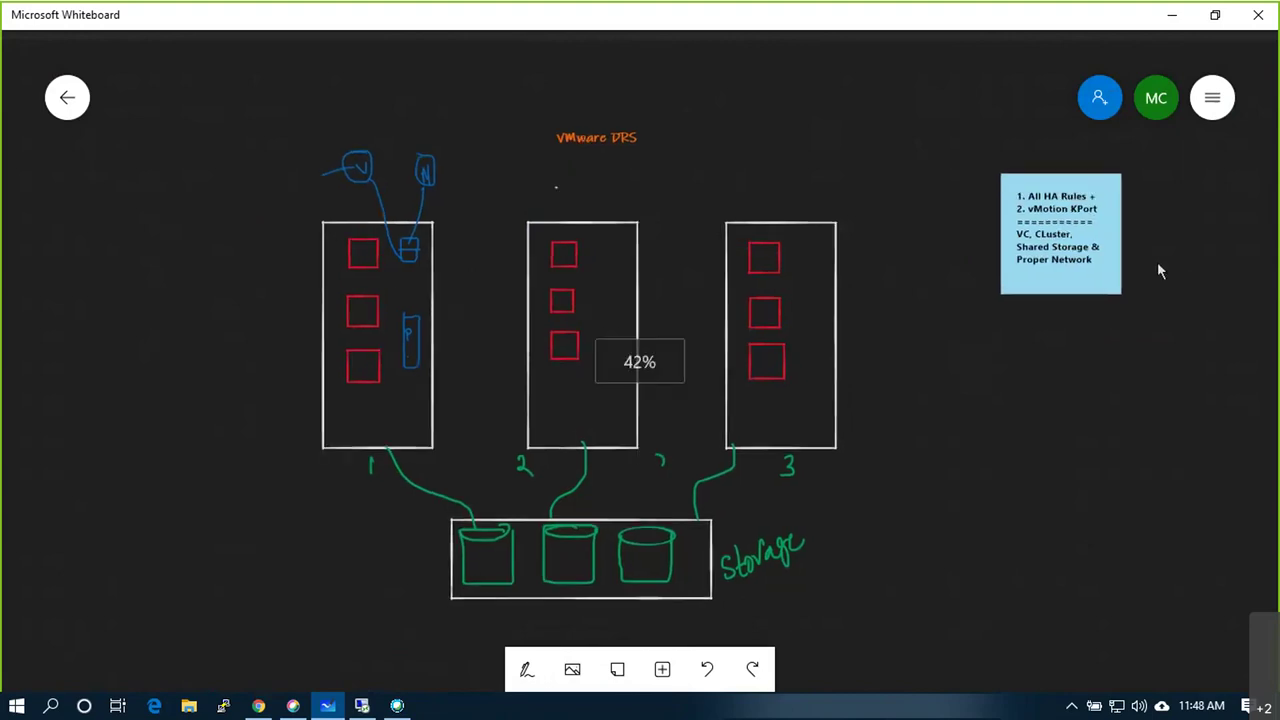
scroll(850, 290, down, 2)
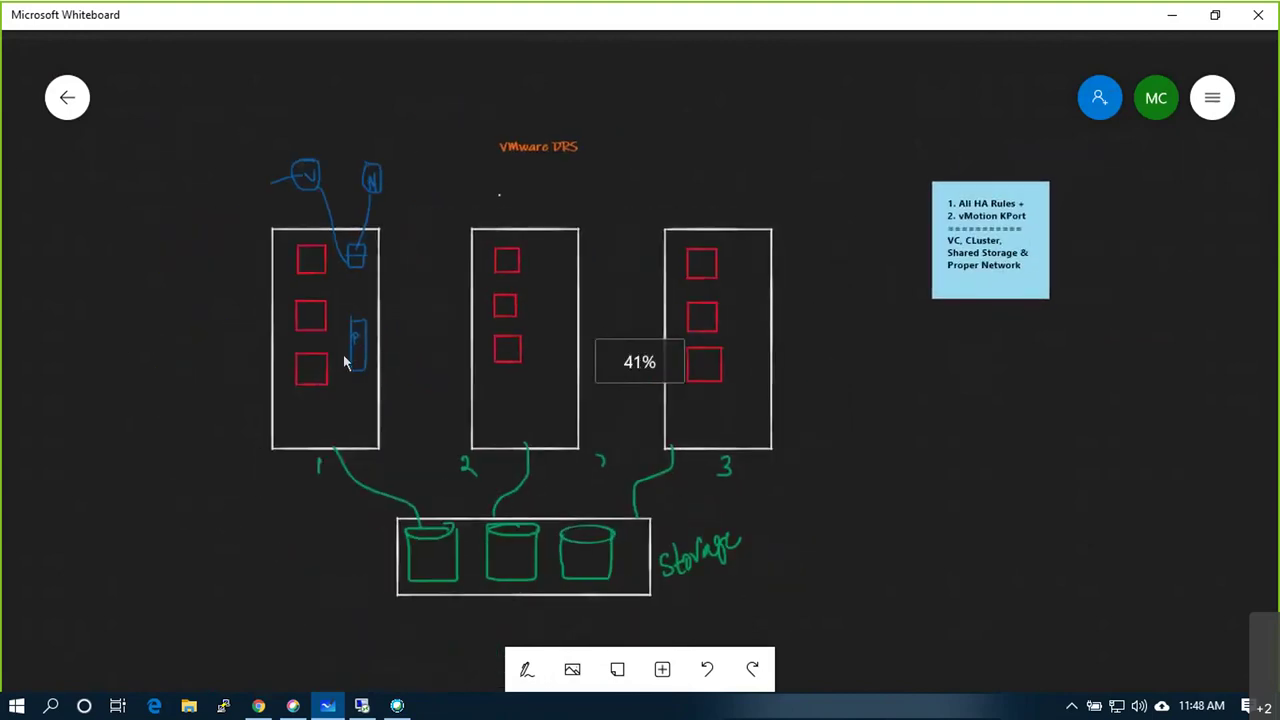
Switch to the vSphere Client and examine the vMotion adapter among the VMkernel adapters of host euspresxi01
click(362, 706)
click(30, 153)
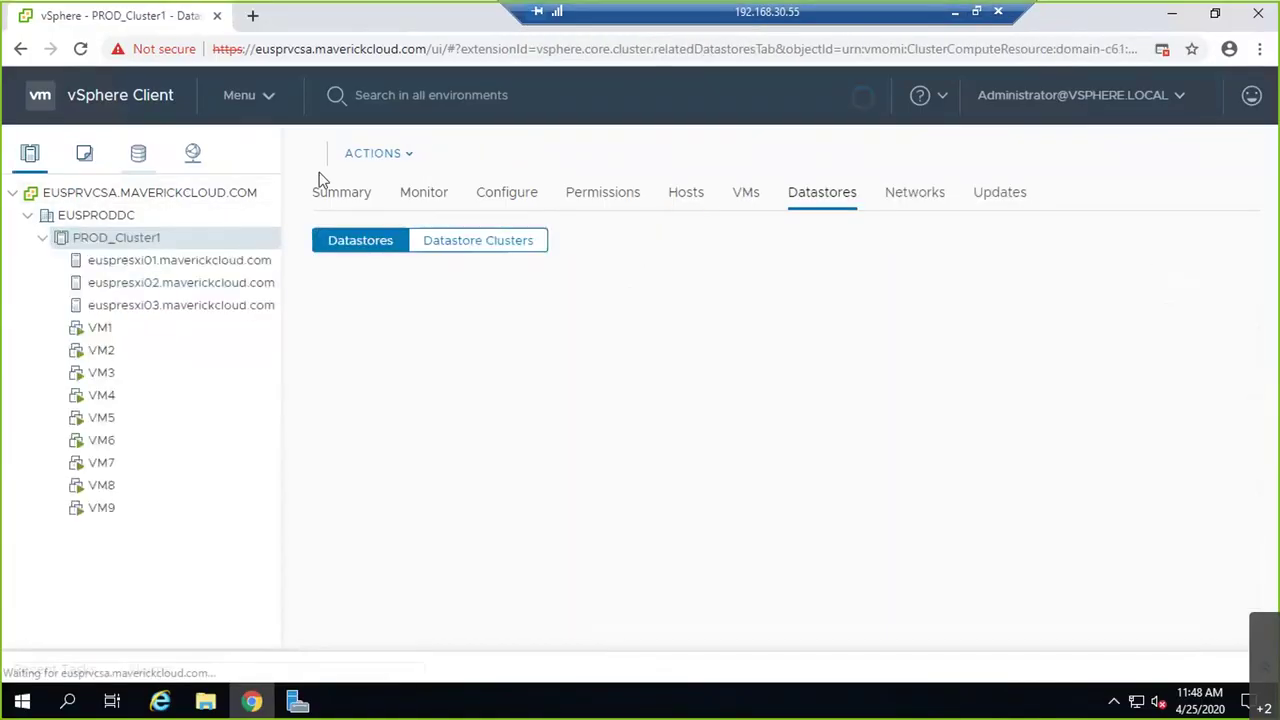
click(165, 261)
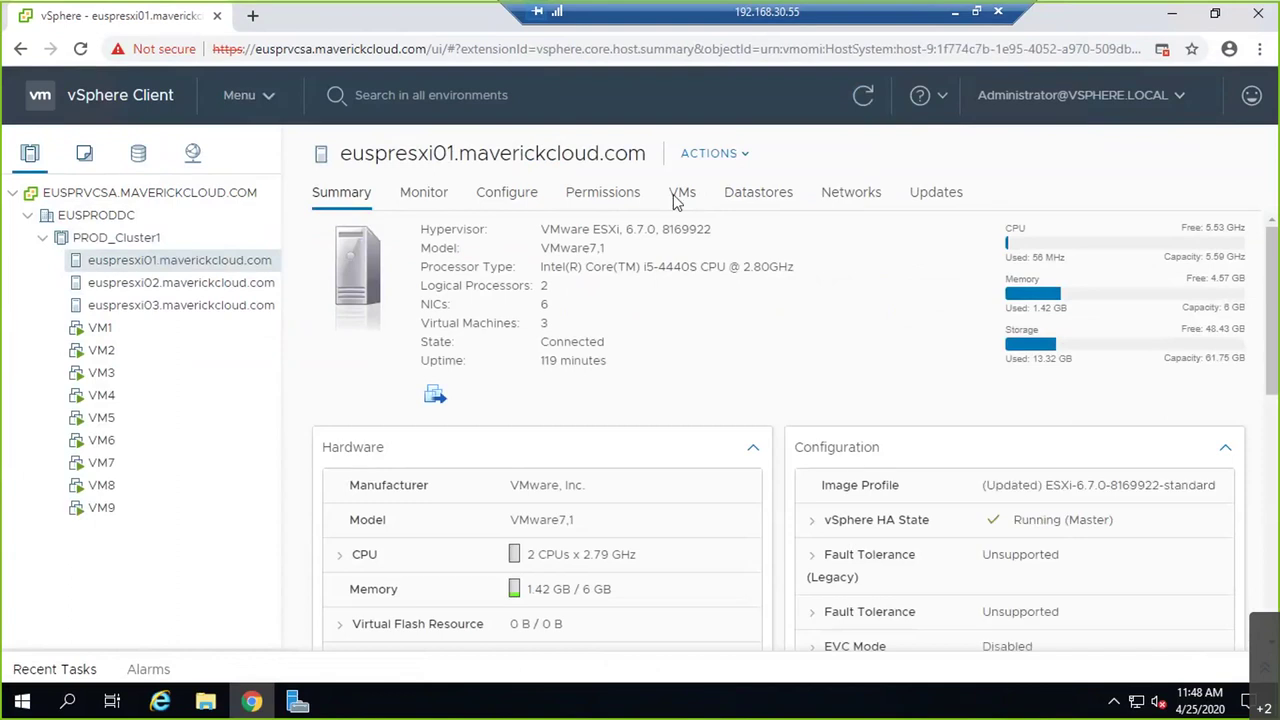
click(512, 193)
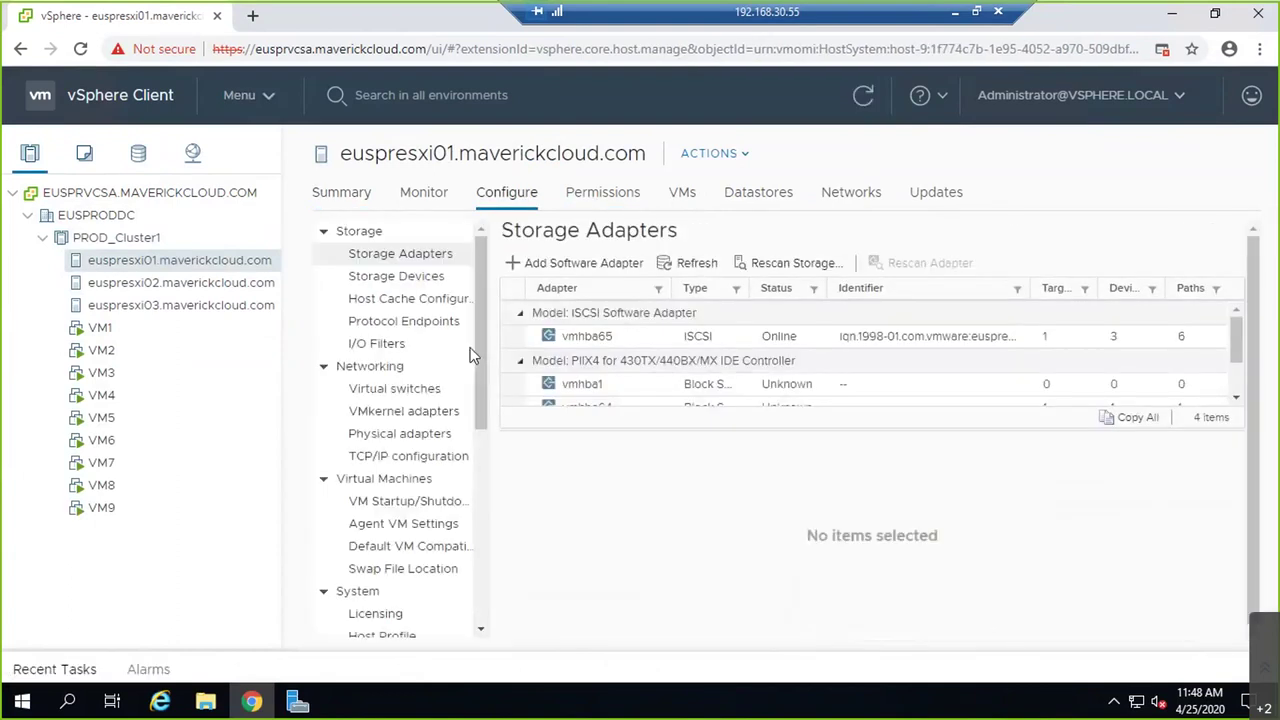
click(414, 413)
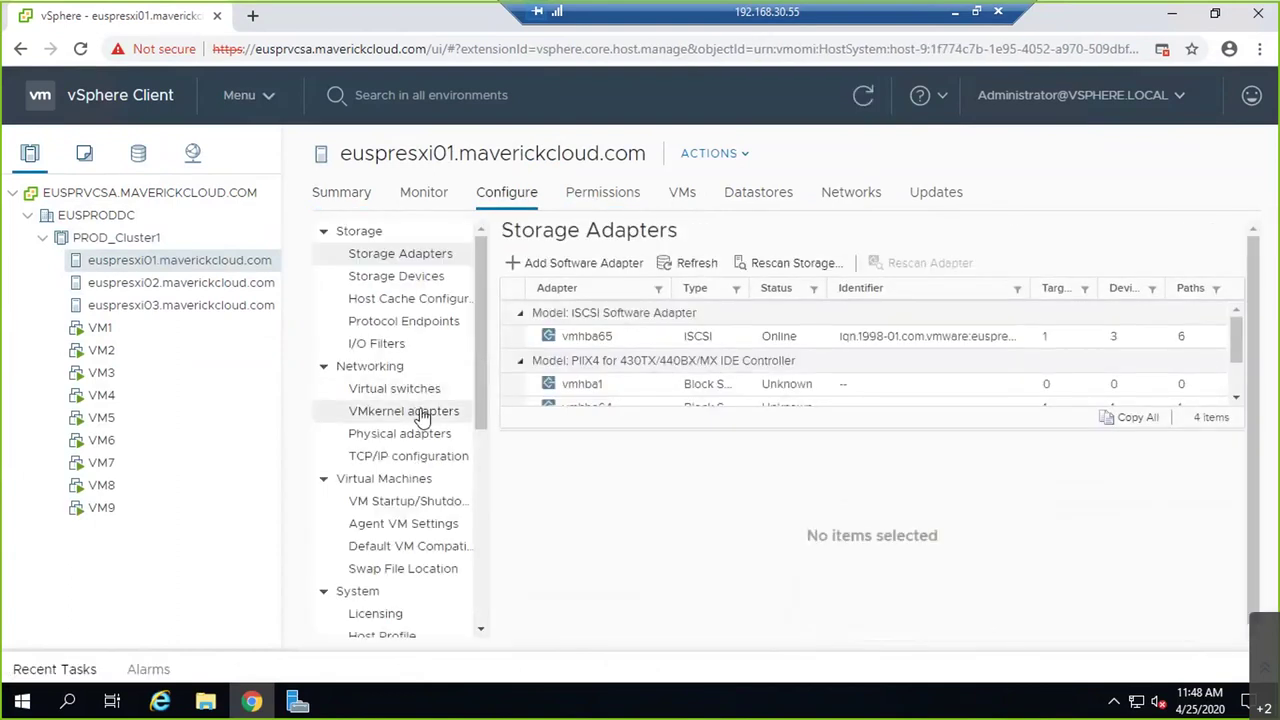
click(714, 337)
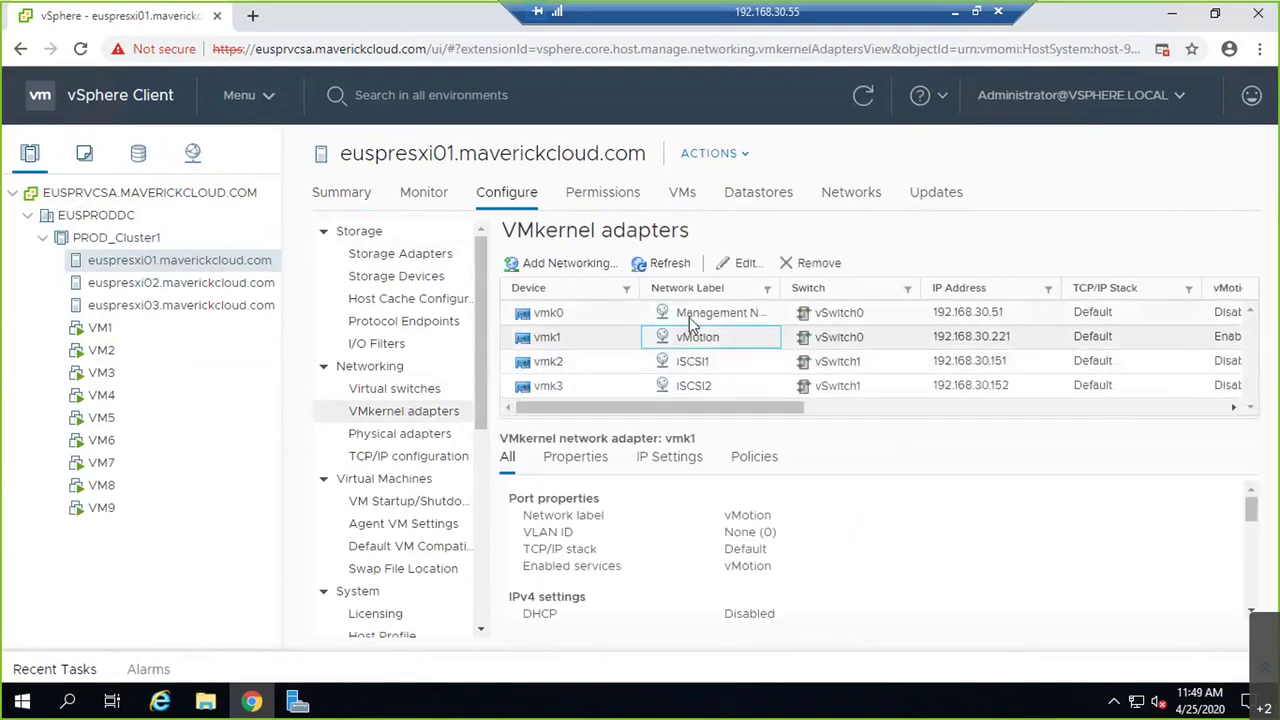
drag(737, 408, 437, 306)
Check the VMkernel adapters of hosts euspresxi02 and euspresxi03, recheck euspresxi01, and return to Microsoft Whiteboard
click(178, 282)
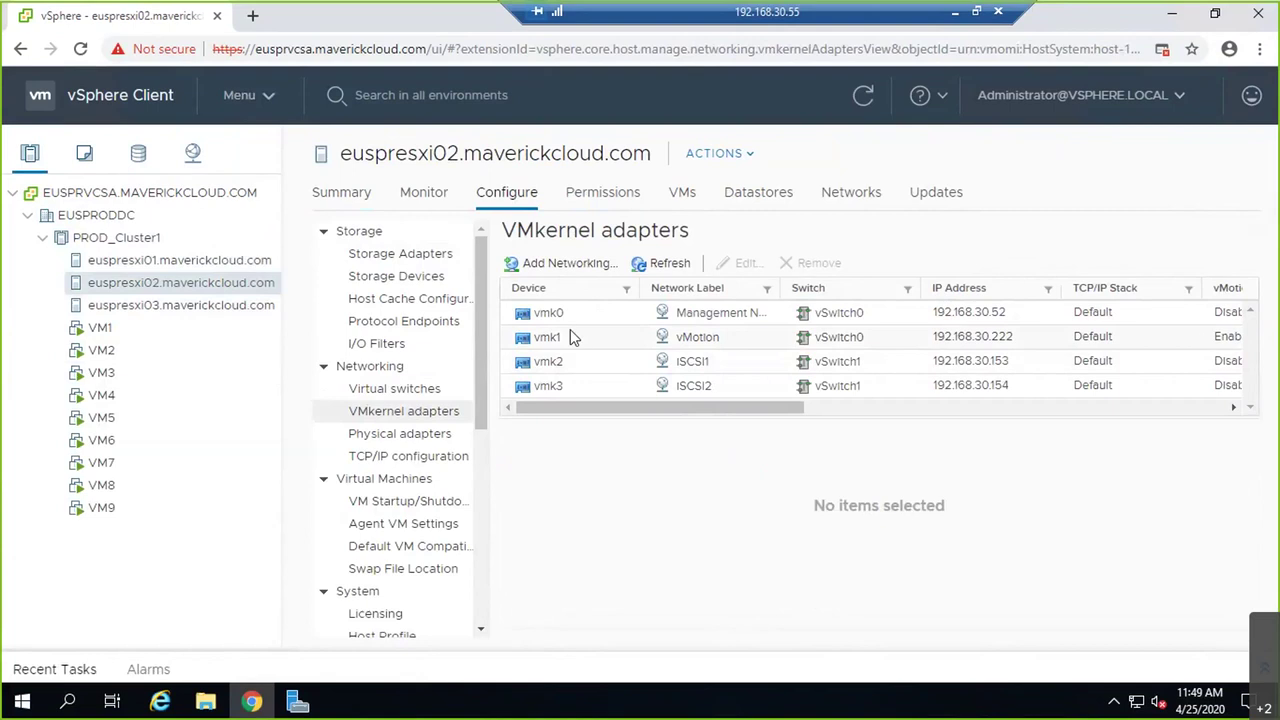
click(140, 306)
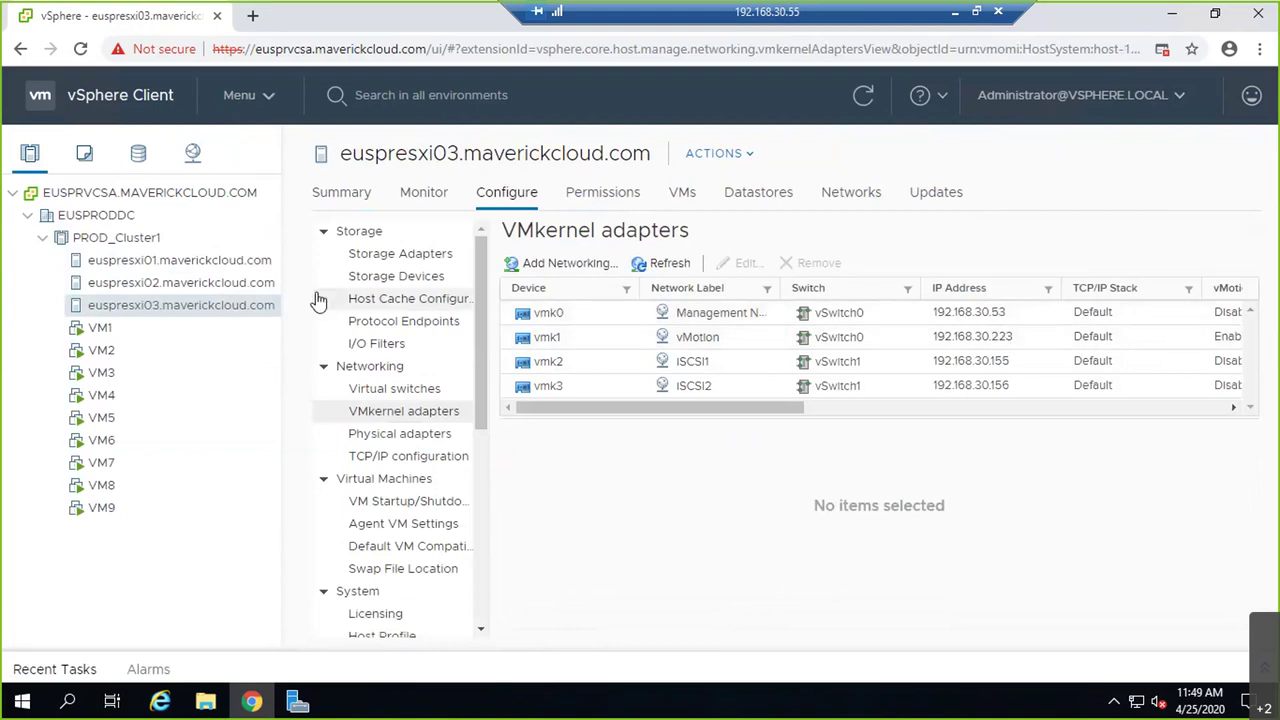
click(256, 284)
click(243, 261)
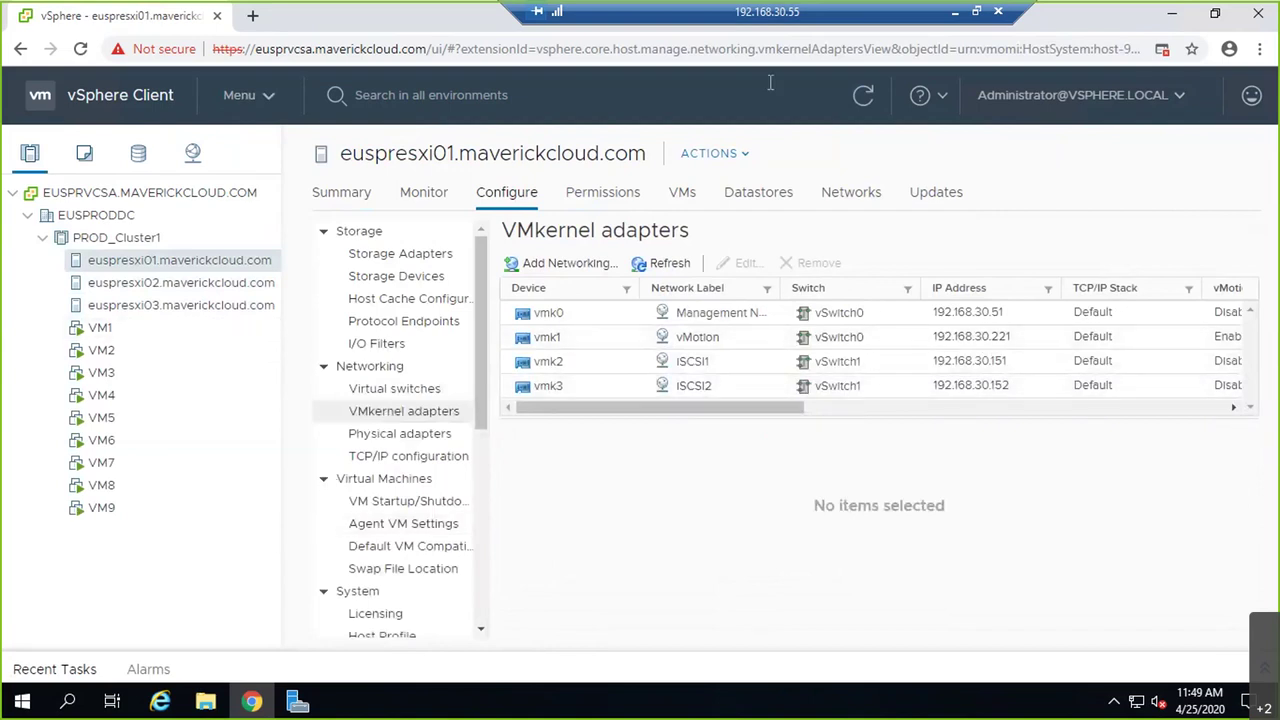
click(957, 14)
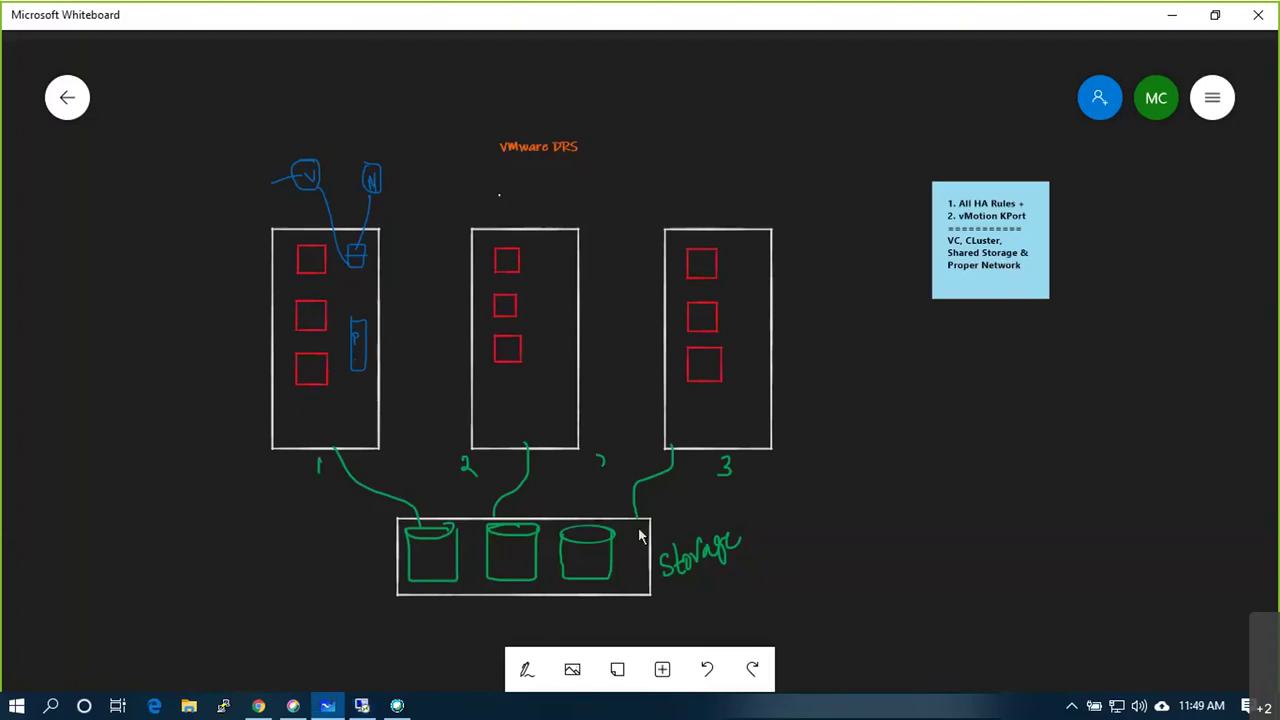
Draw a small tan datastore cylinder inside the lower part of each of the three host boxes
click(524, 669)
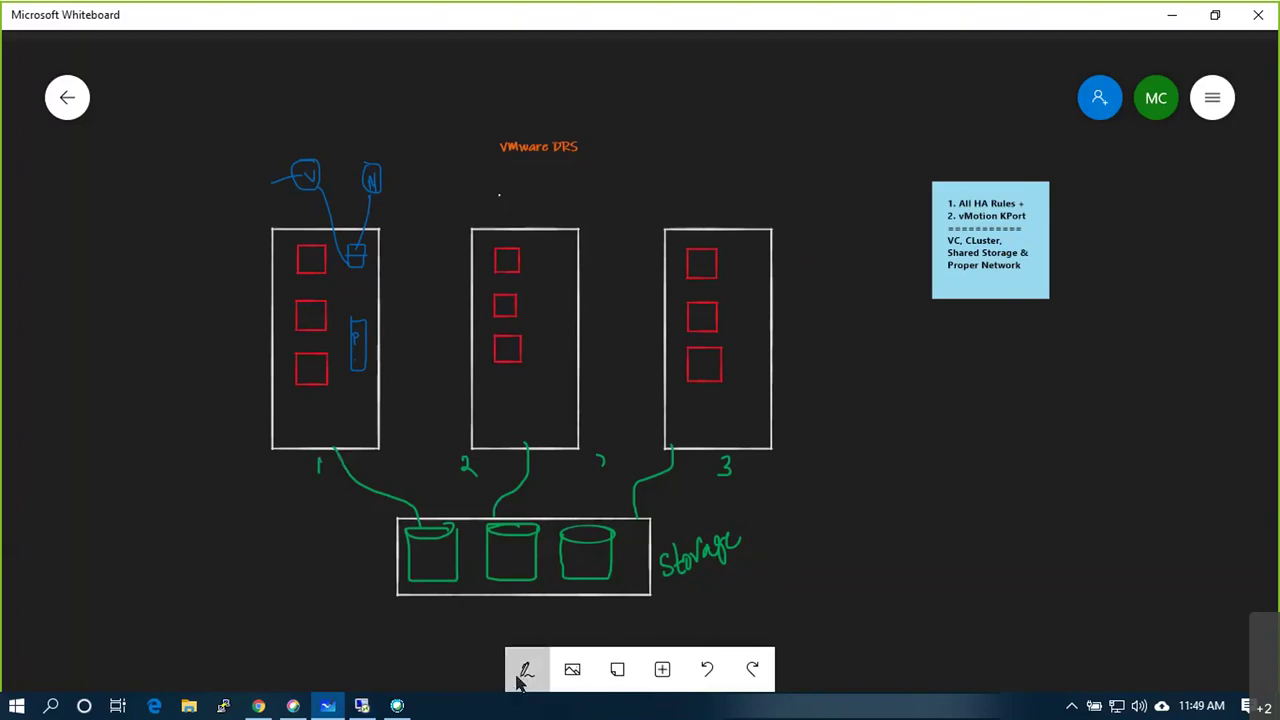
click(463, 675)
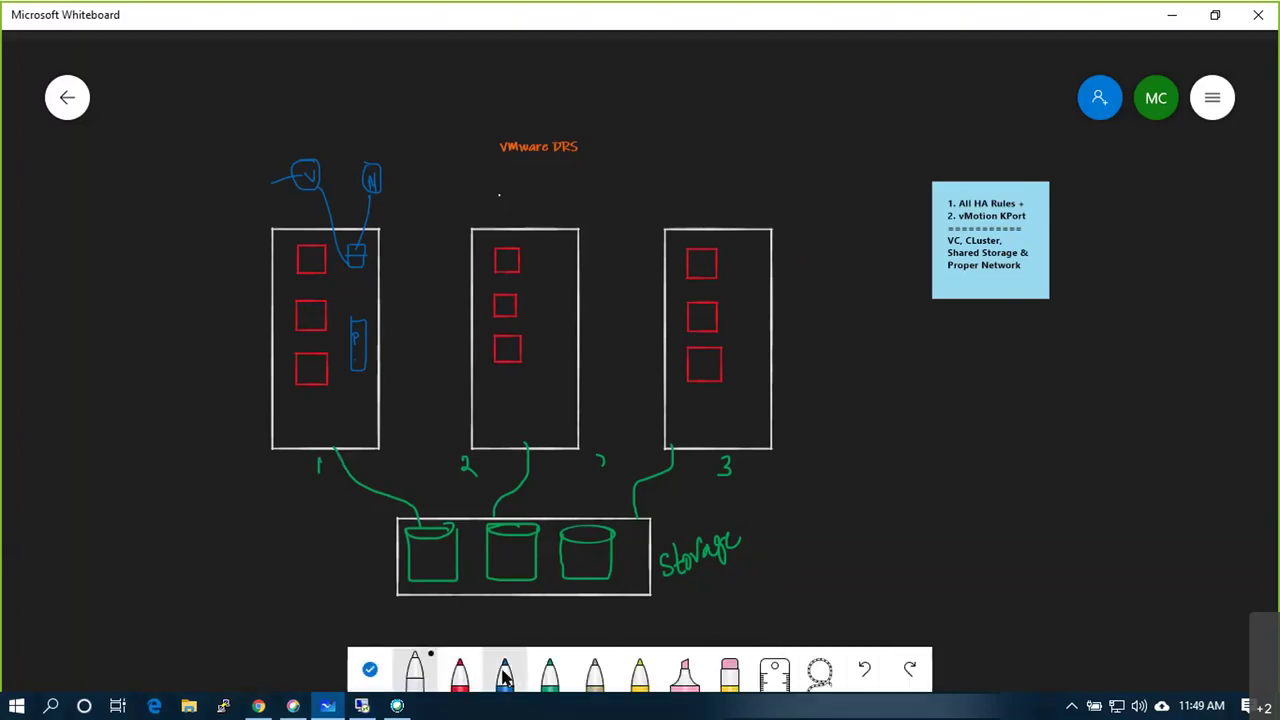
drag(318, 462, 319, 477)
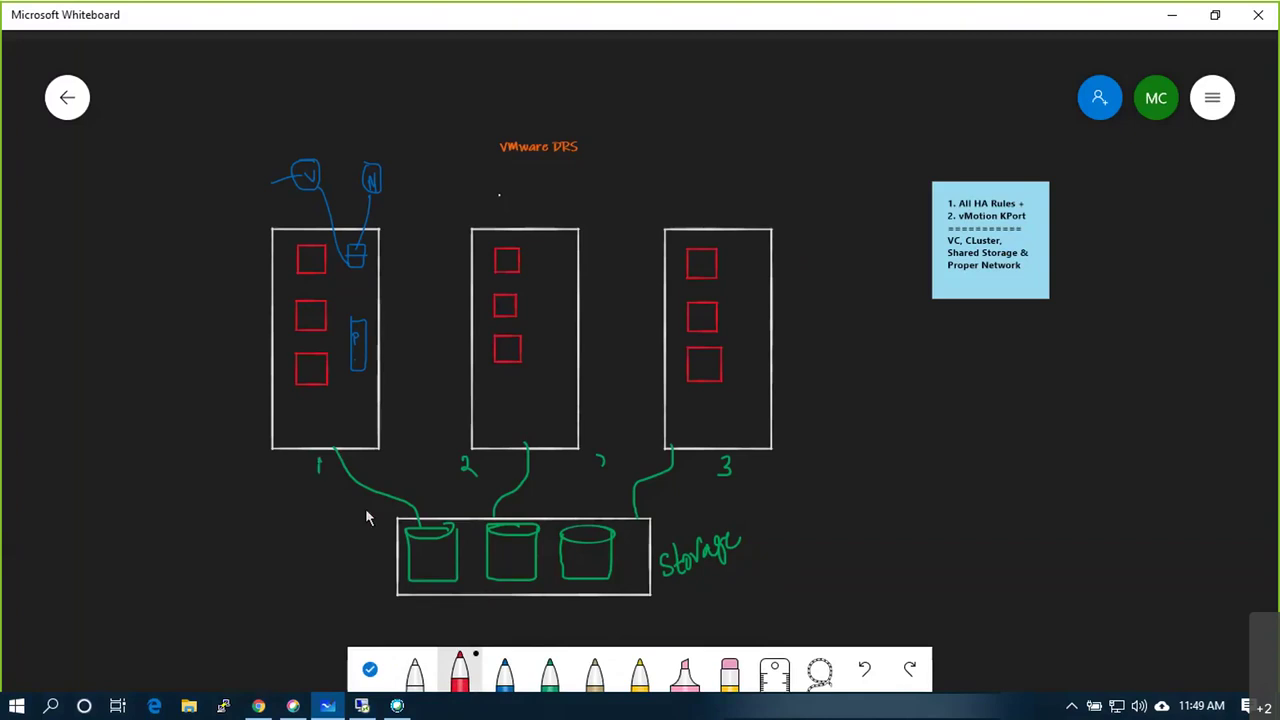
click(504, 668)
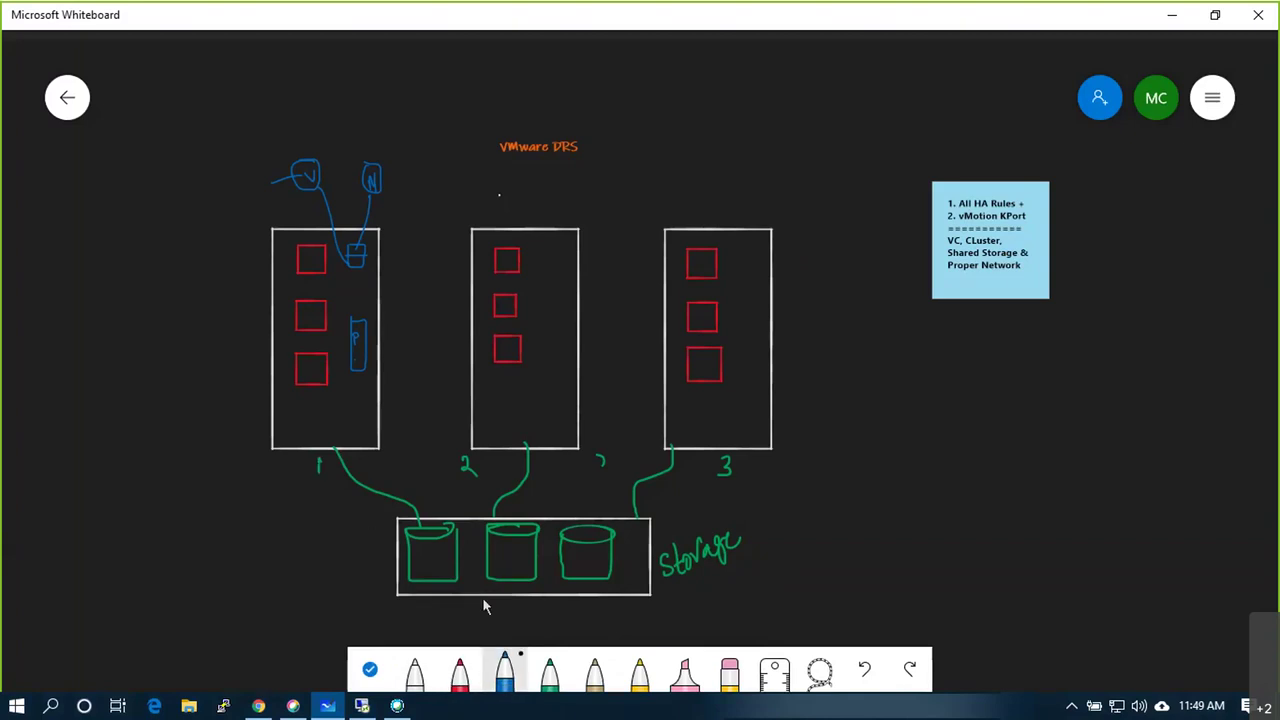
click(594, 668)
mouse_move(297, 420)
mouse_down()
mouse_move(274, 420)
mouse_move(274, 440)
mouse_move(298, 448)
mouse_move(299, 418)
mouse_move(298, 436)
mouse_up()
mouse_move(503, 405)
mouse_down()
mouse_move(484, 400)
mouse_move(486, 432)
mouse_move(512, 410)
mouse_up()
mouse_move(700, 412)
mouse_down()
mouse_move(680, 414)
mouse_move(700, 408)
mouse_move(676, 432)
mouse_move(690, 440)
mouse_move(702, 412)
mouse_move(686, 428)
mouse_up()
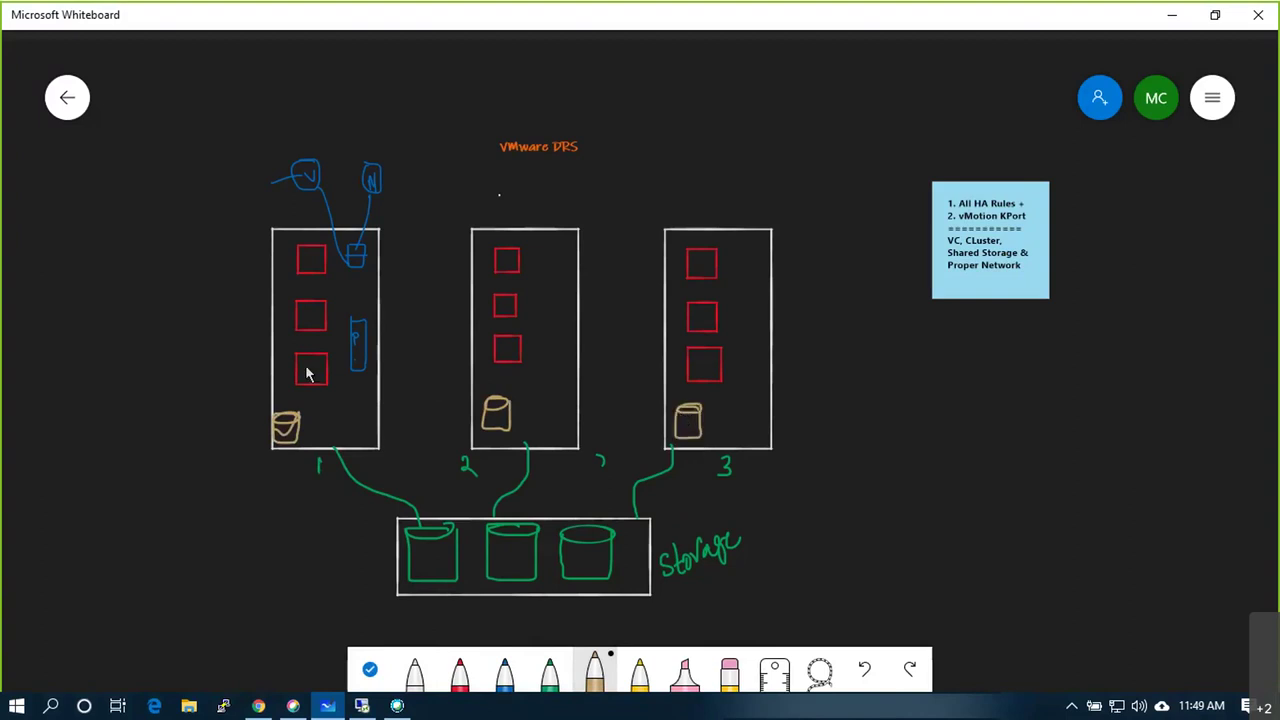
Label the lowest red VM box in hosts 1, 2 and 3 as 1, 6 and 7 in tan ink
drag(310, 364, 311, 376)
drag(514, 341, 517, 354)
drag(701, 364, 705, 378)
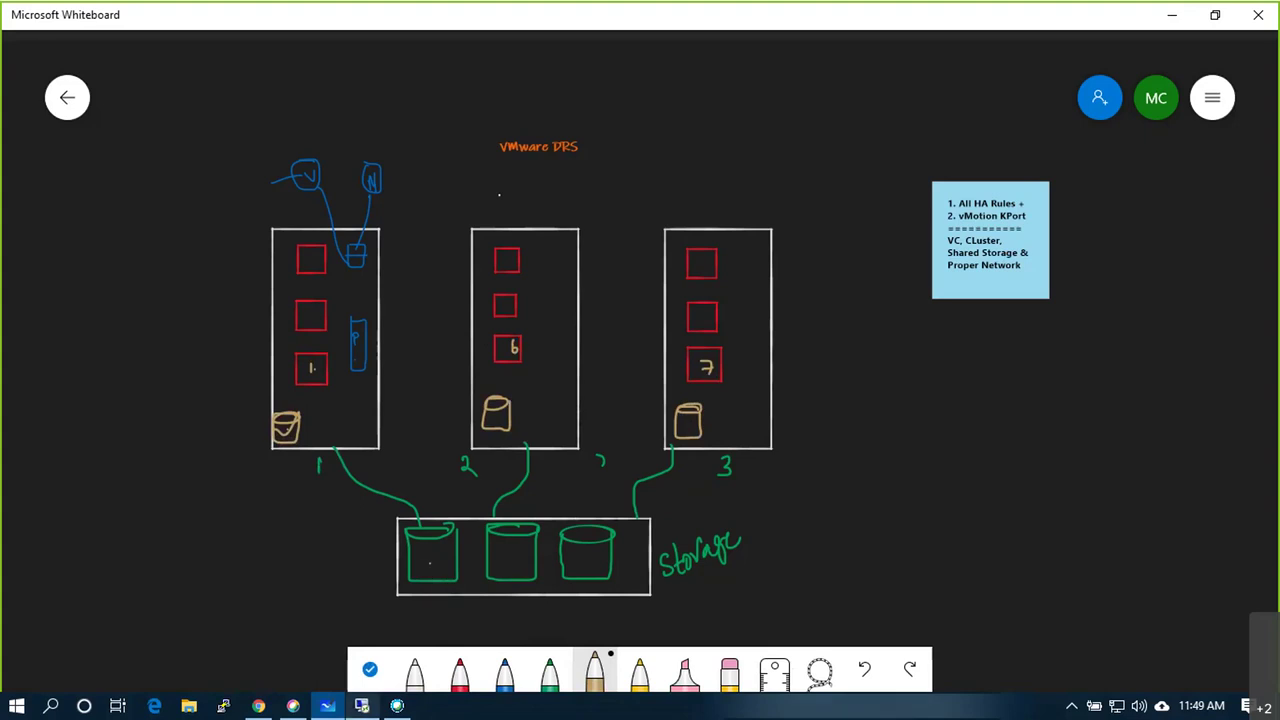
Switch to the vSphere Client and view the datastore used by VM1
mouse_move(397, 706)
click(362, 707)
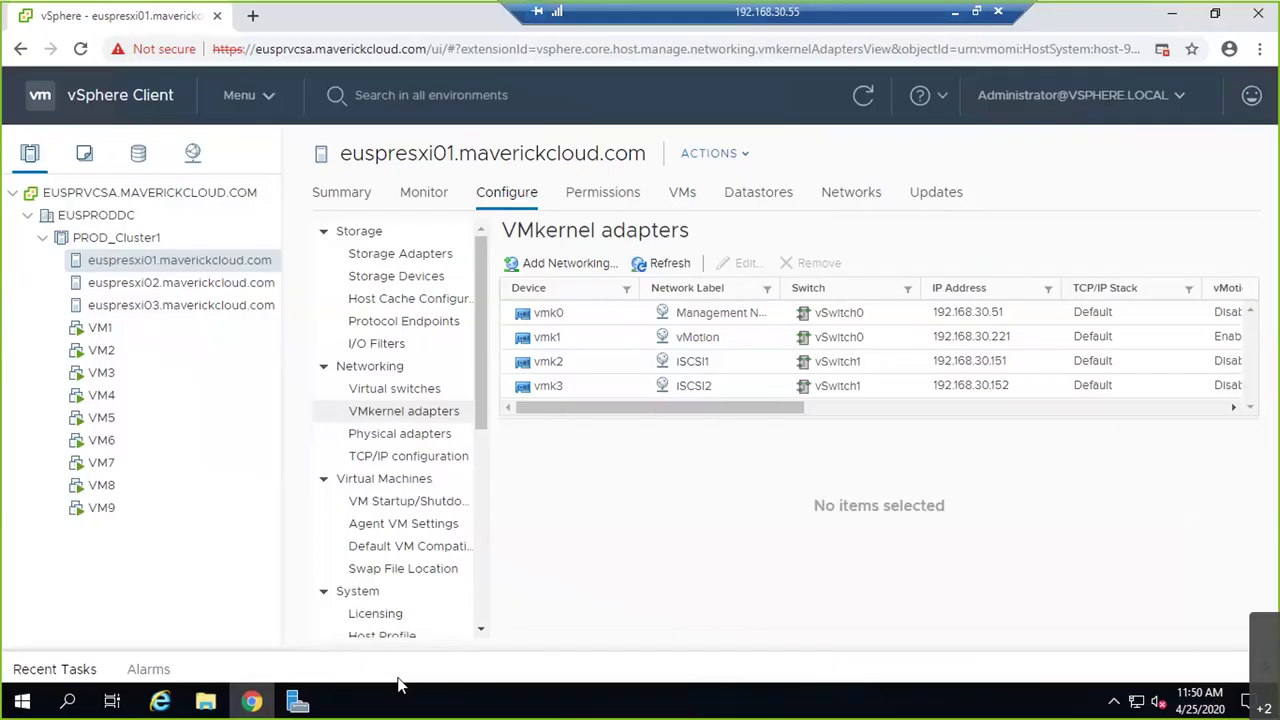
click(100, 334)
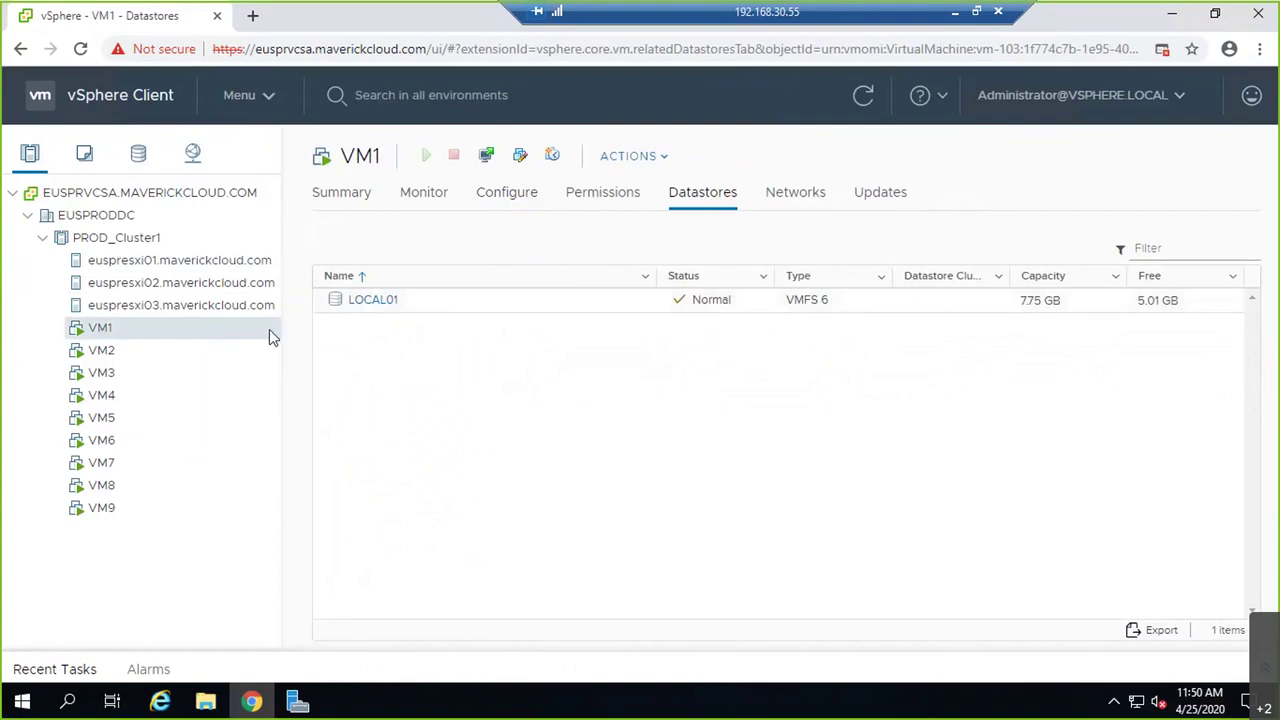
Migrate only VM1's storage to LUN20 in the same format as source, and check the relocation in the recent tasks
right_click(98, 336)
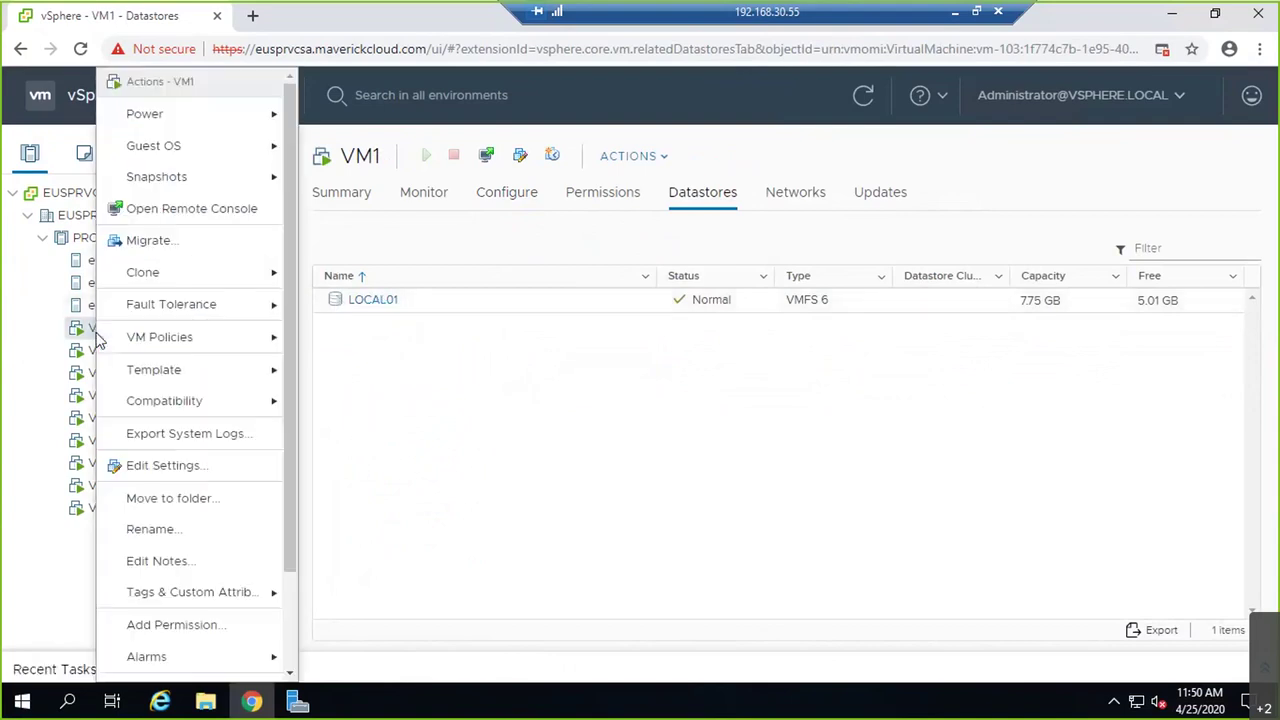
click(145, 242)
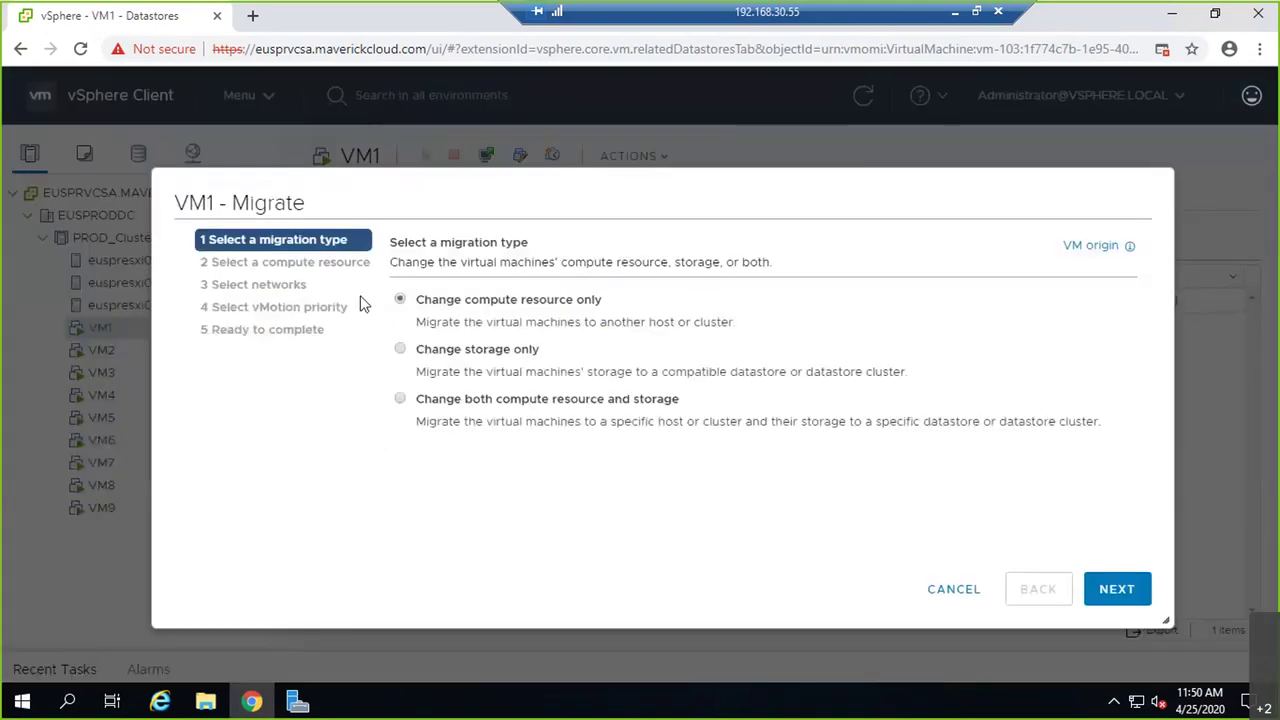
click(400, 352)
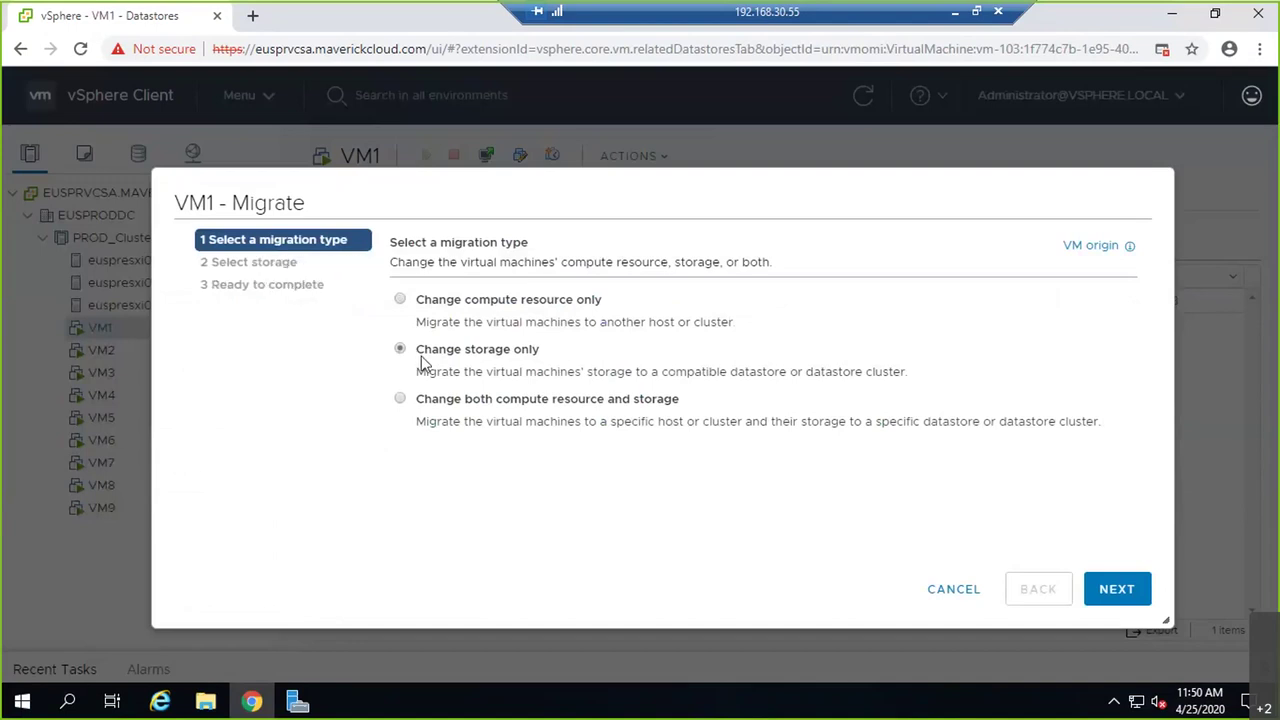
click(1117, 590)
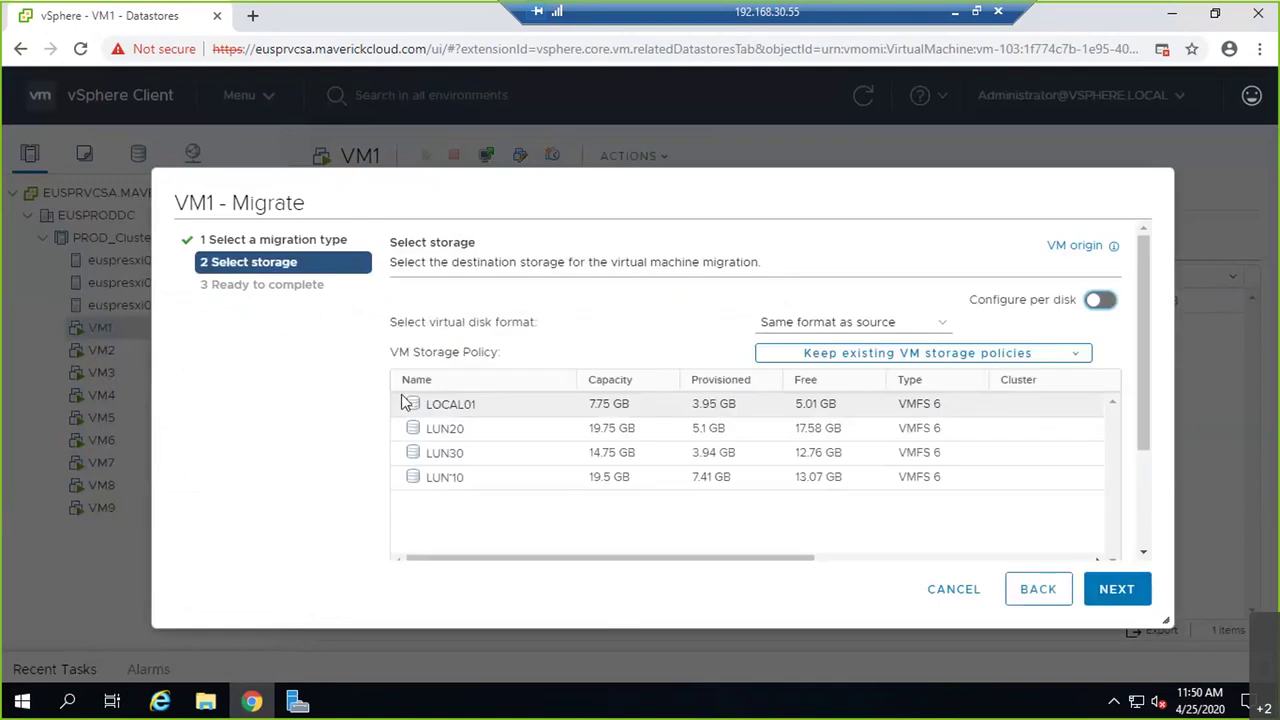
click(460, 431)
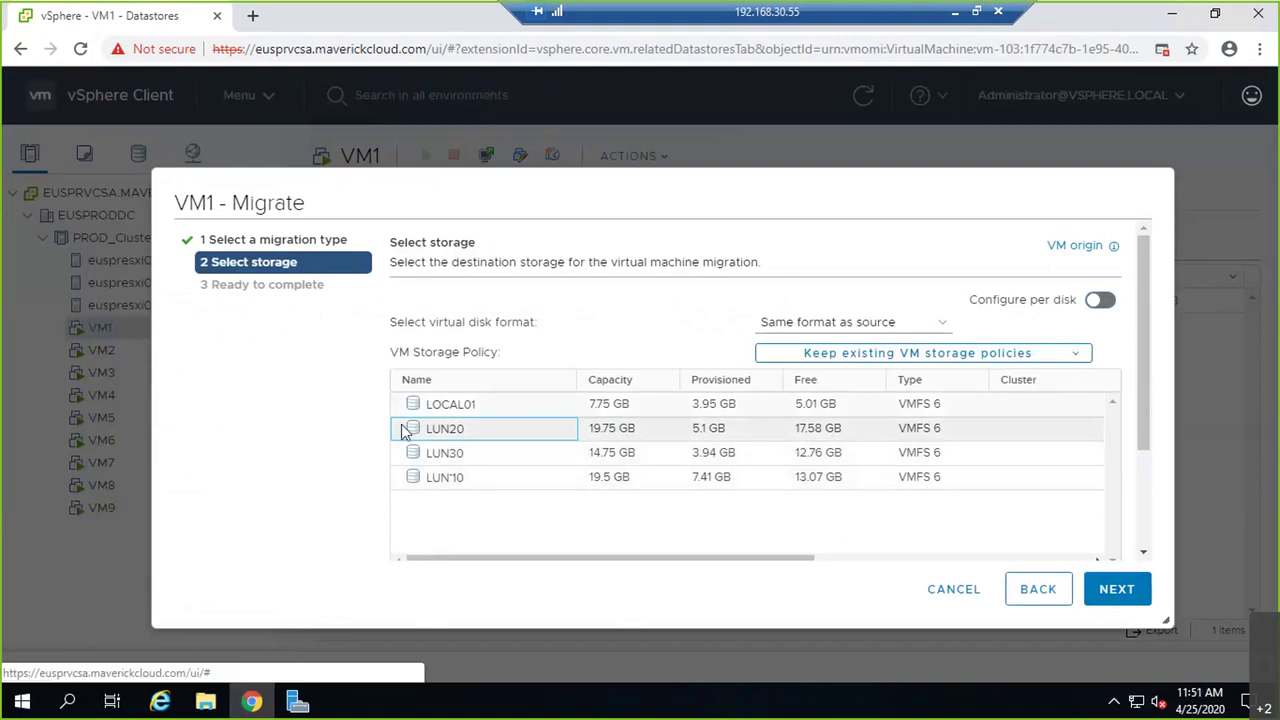
click(1140, 594)
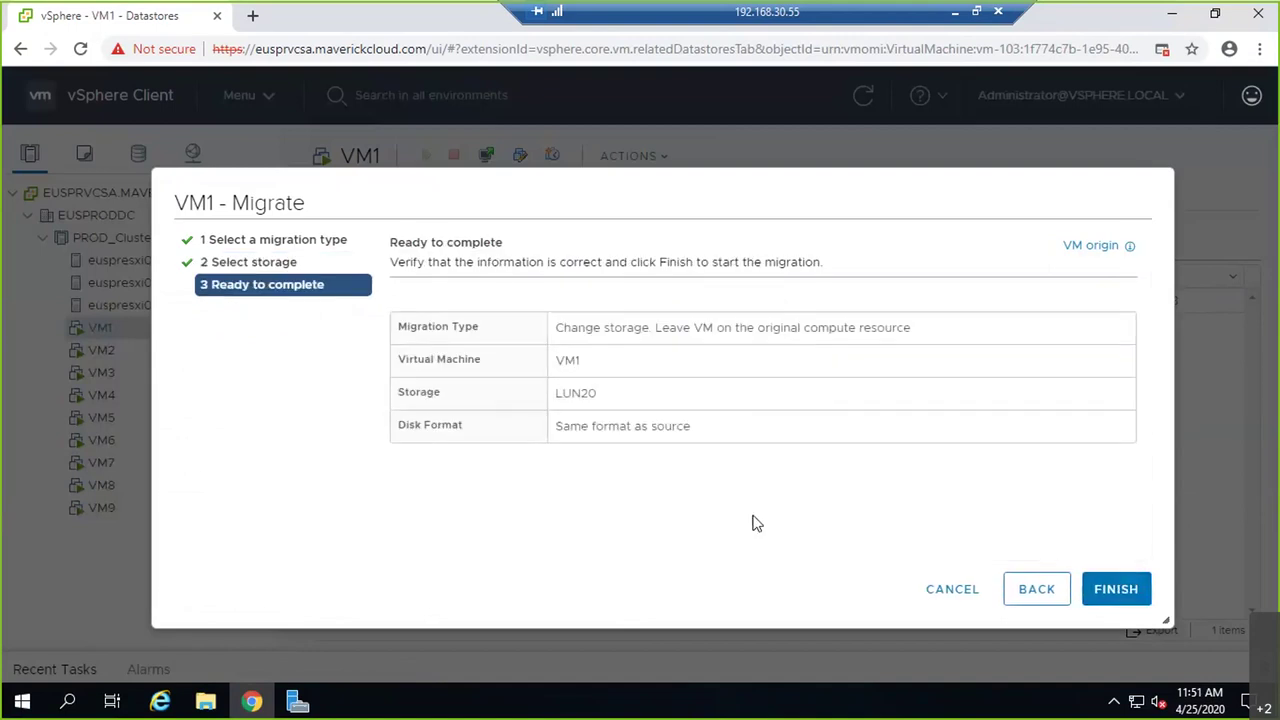
click(1116, 590)
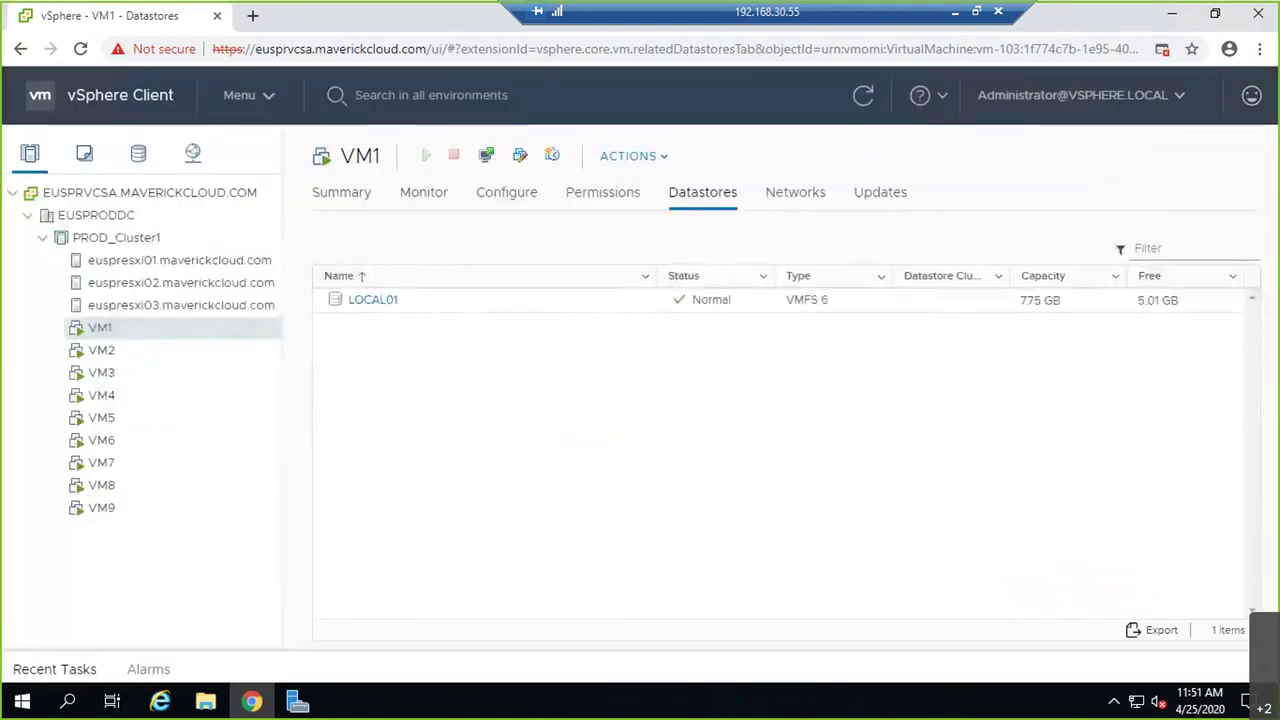
click(45, 670)
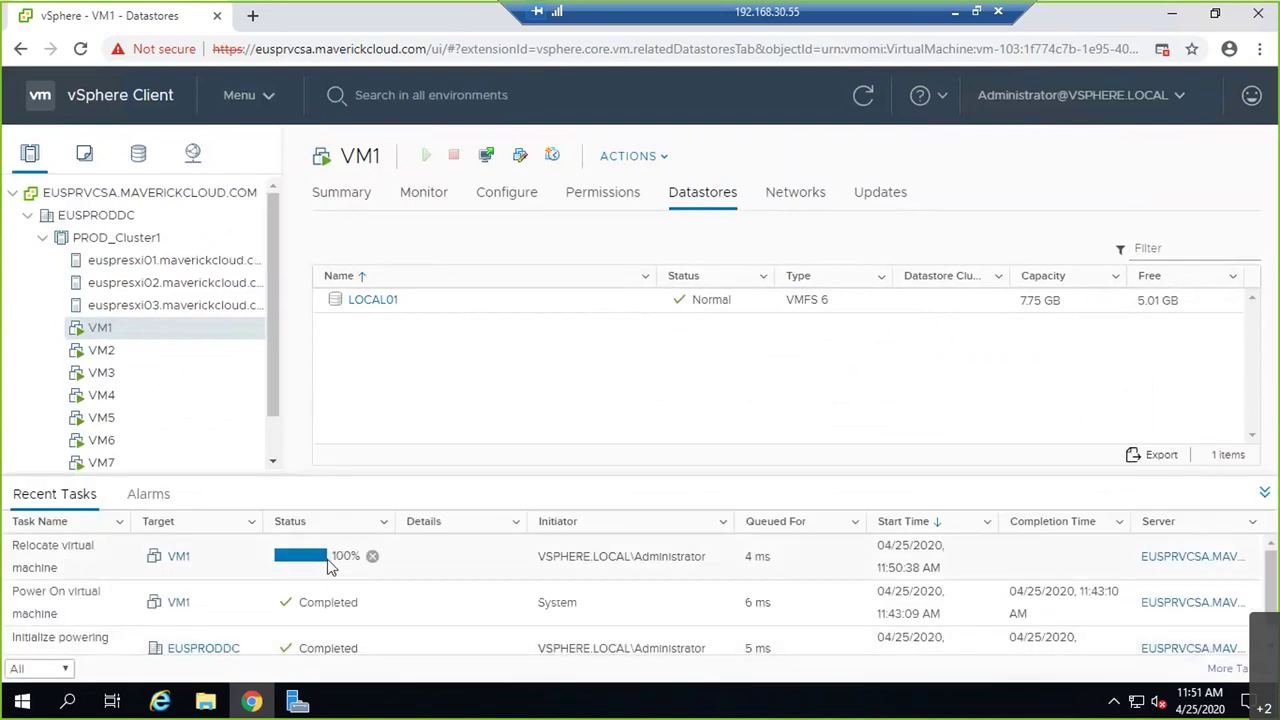
click(1264, 494)
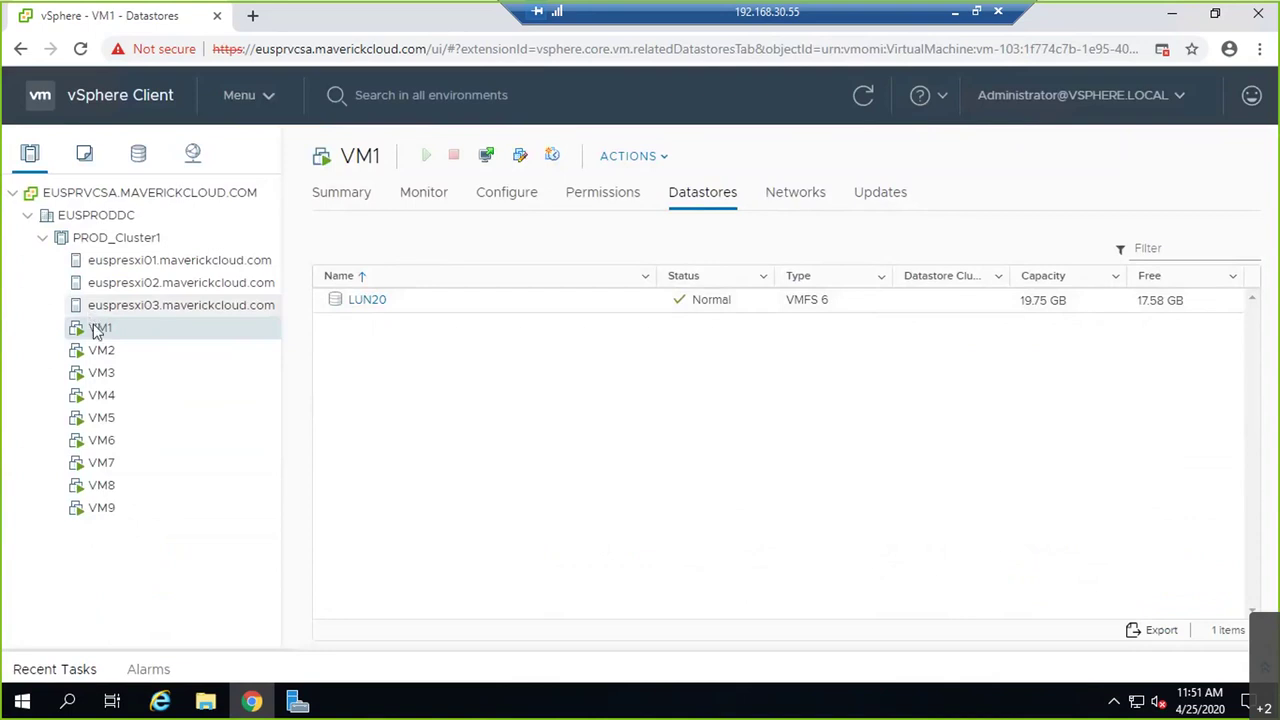
Check VM6's datastore and open VM6 full screen in VMware Remote Console
click(176, 288)
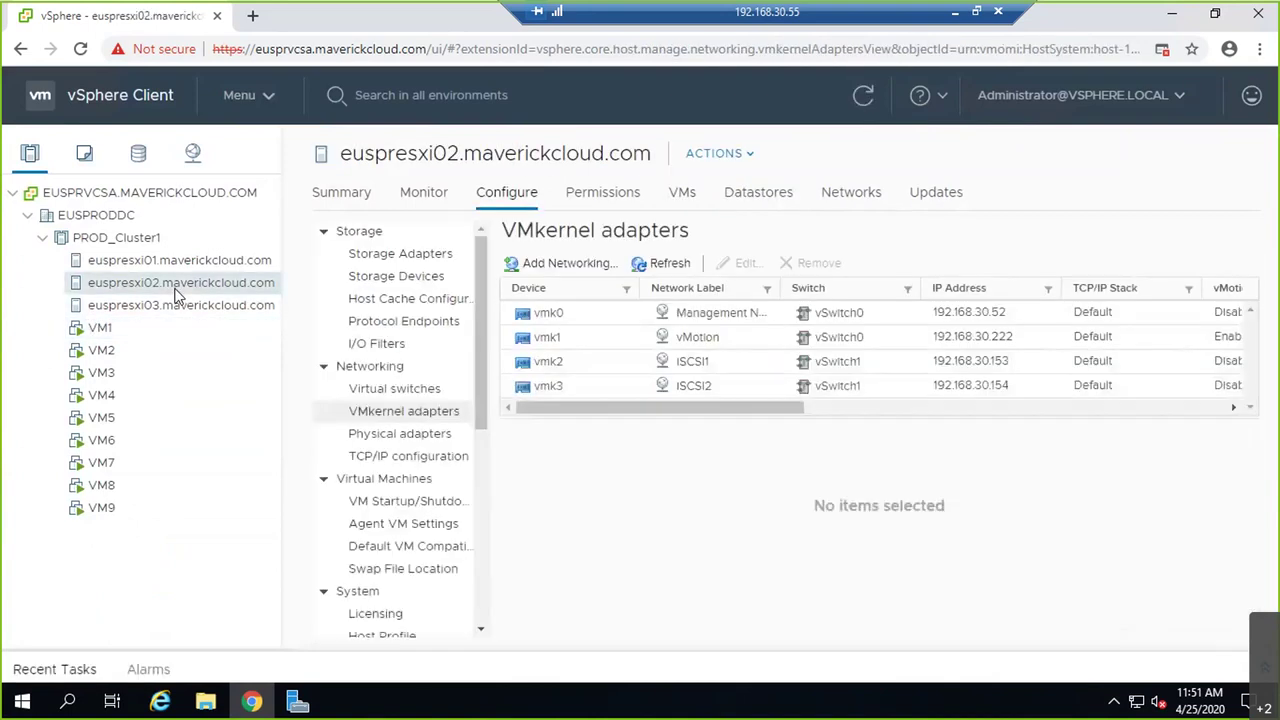
click(106, 448)
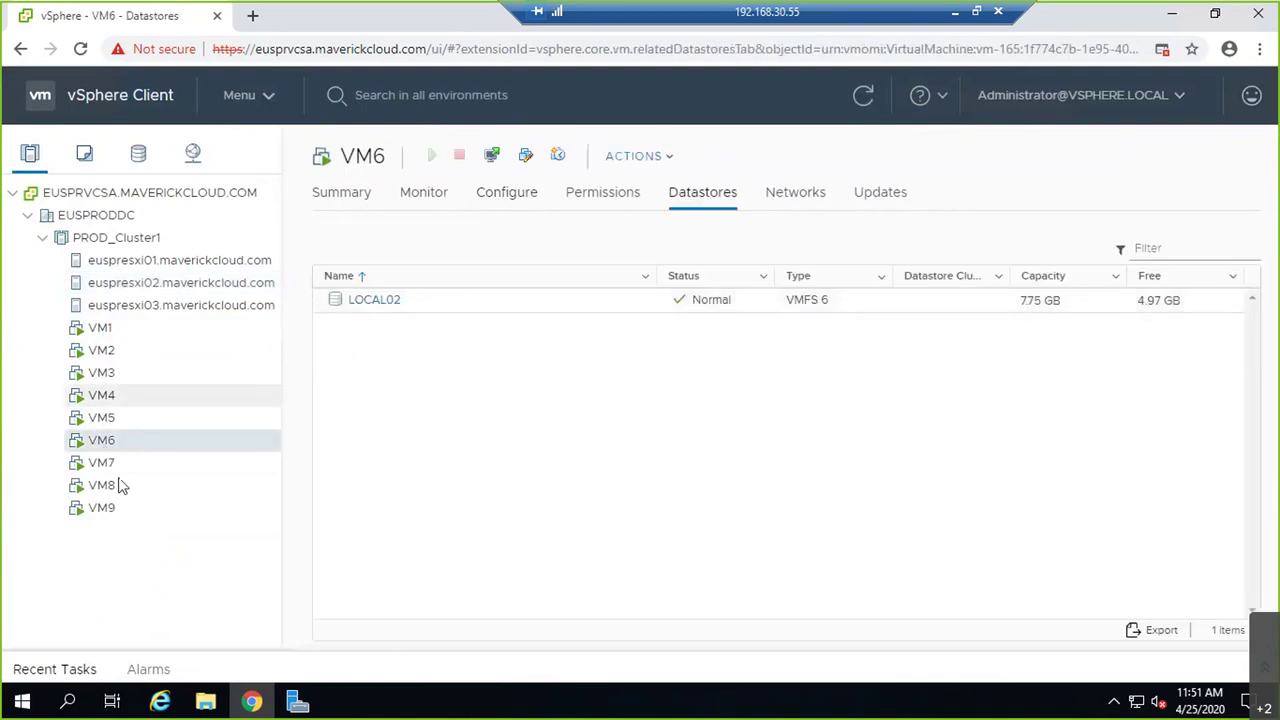
click(497, 157)
click(535, 366)
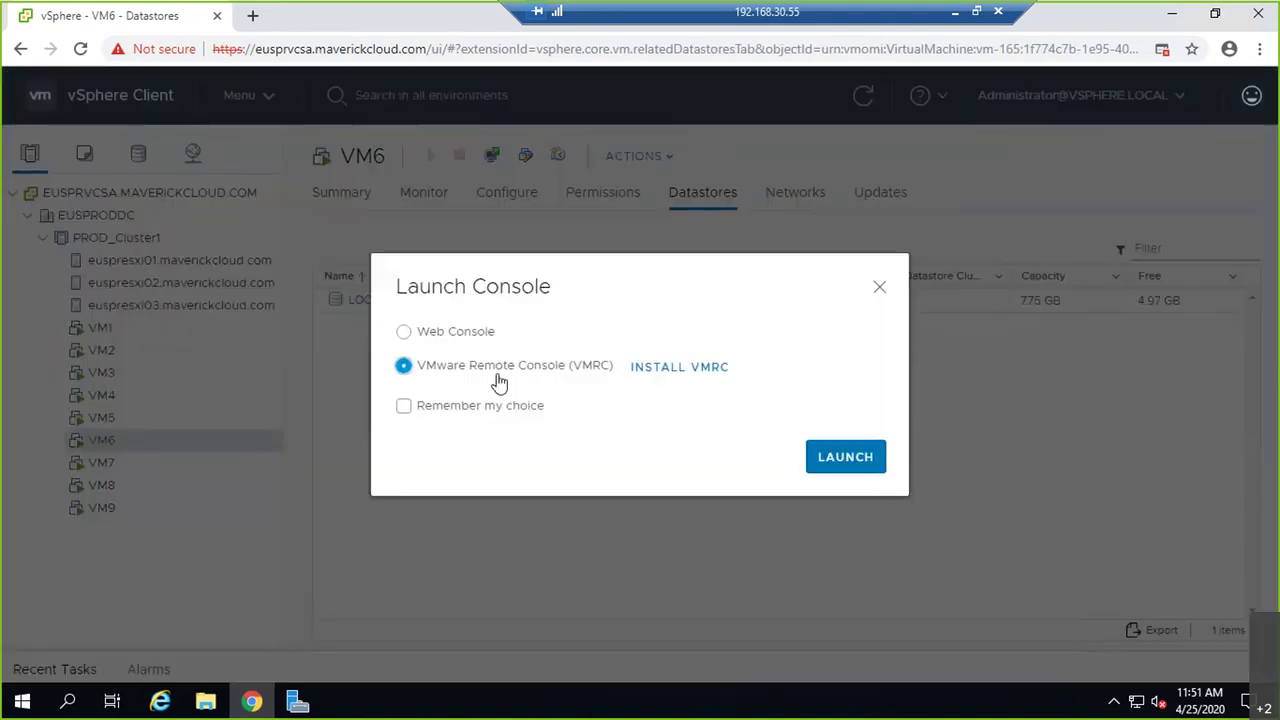
click(853, 466)
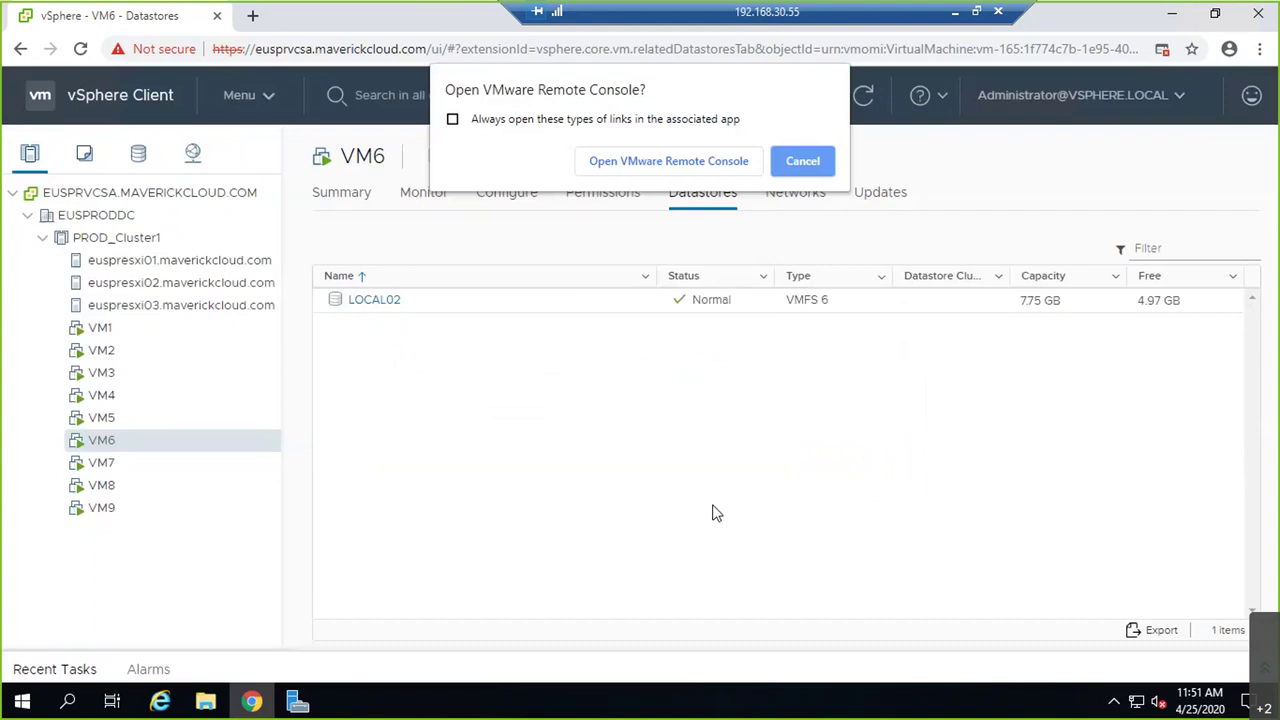
click(682, 168)
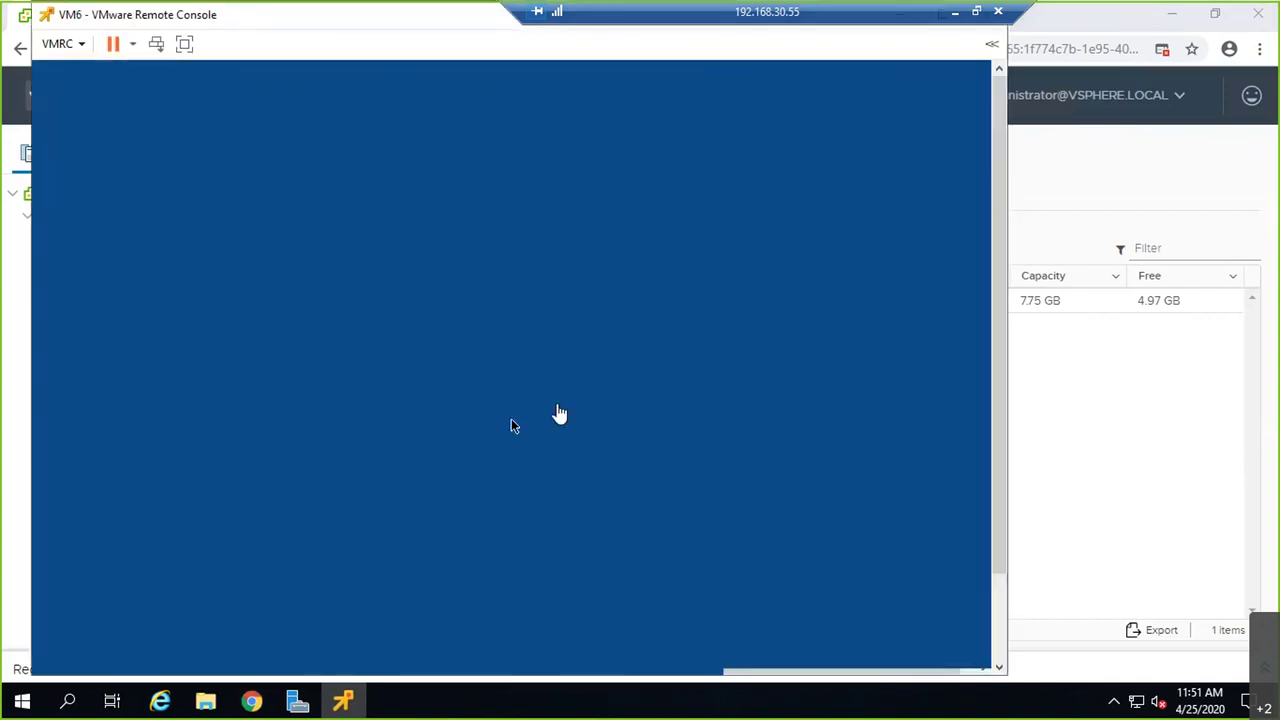
click(185, 45)
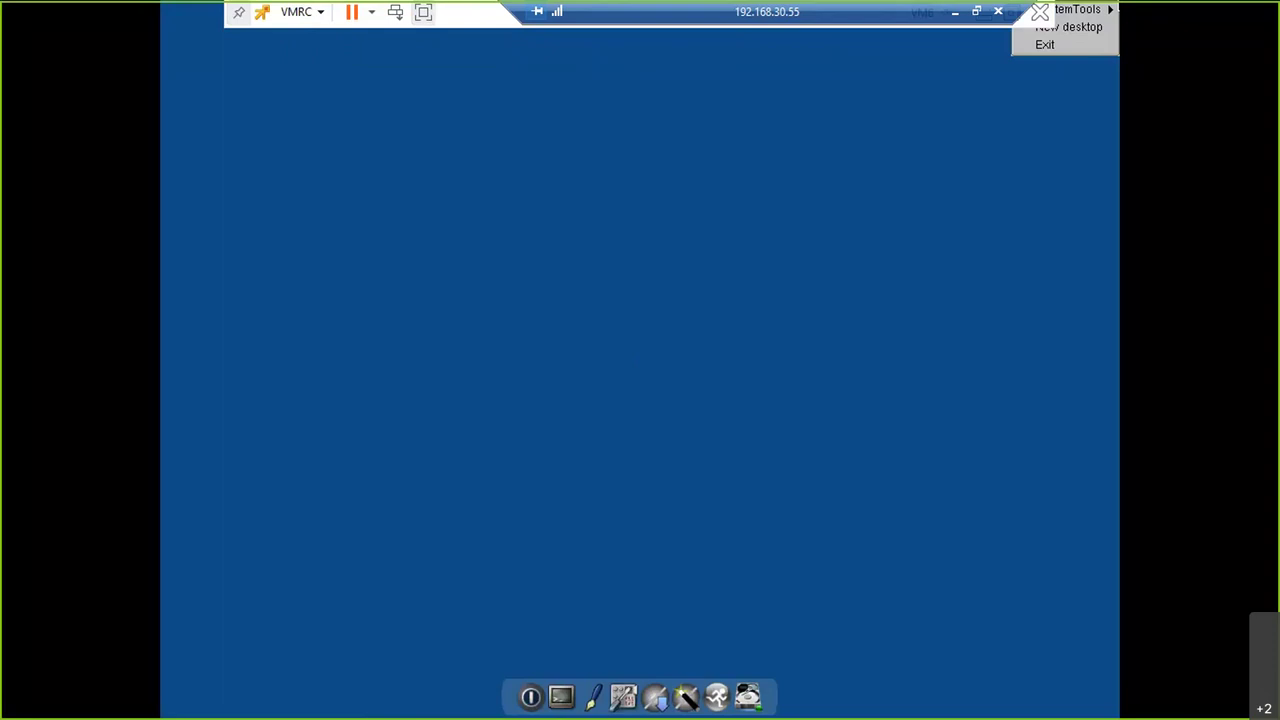
Open the network settings from VM6's Control Panel and start the eth0 IP address with 192.168
mouse_move(1040, 12)
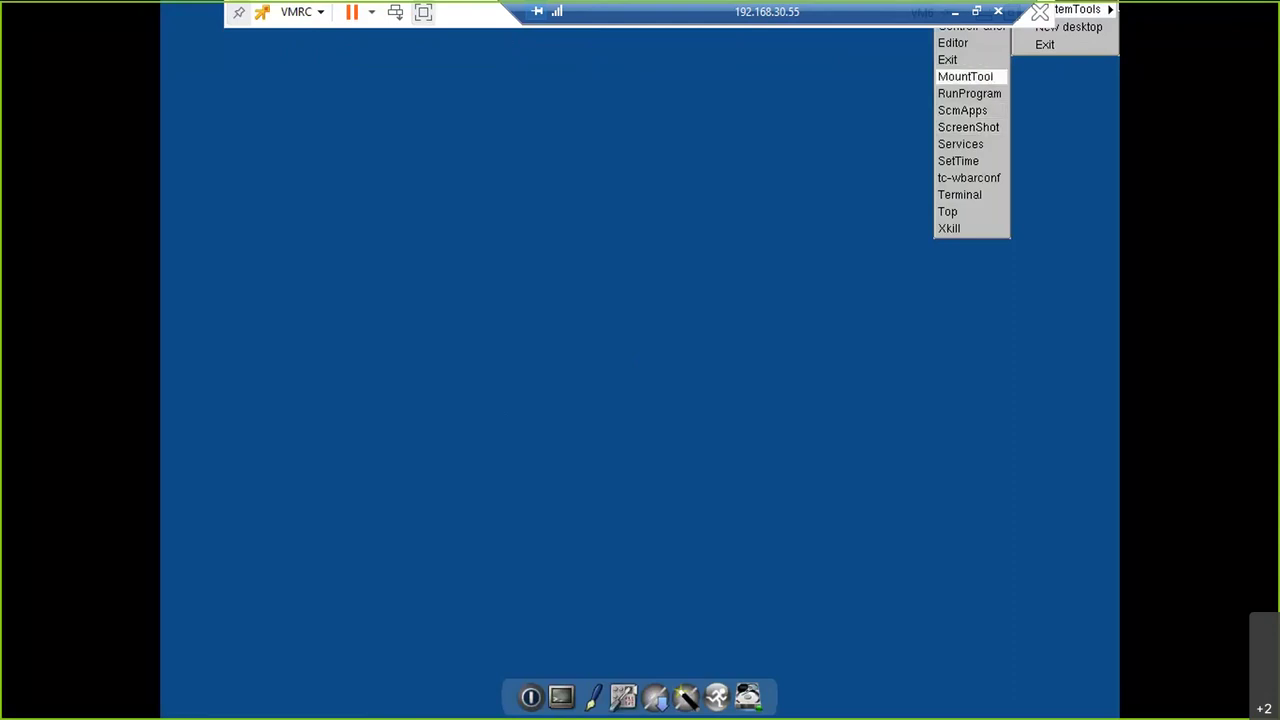
click(971, 27)
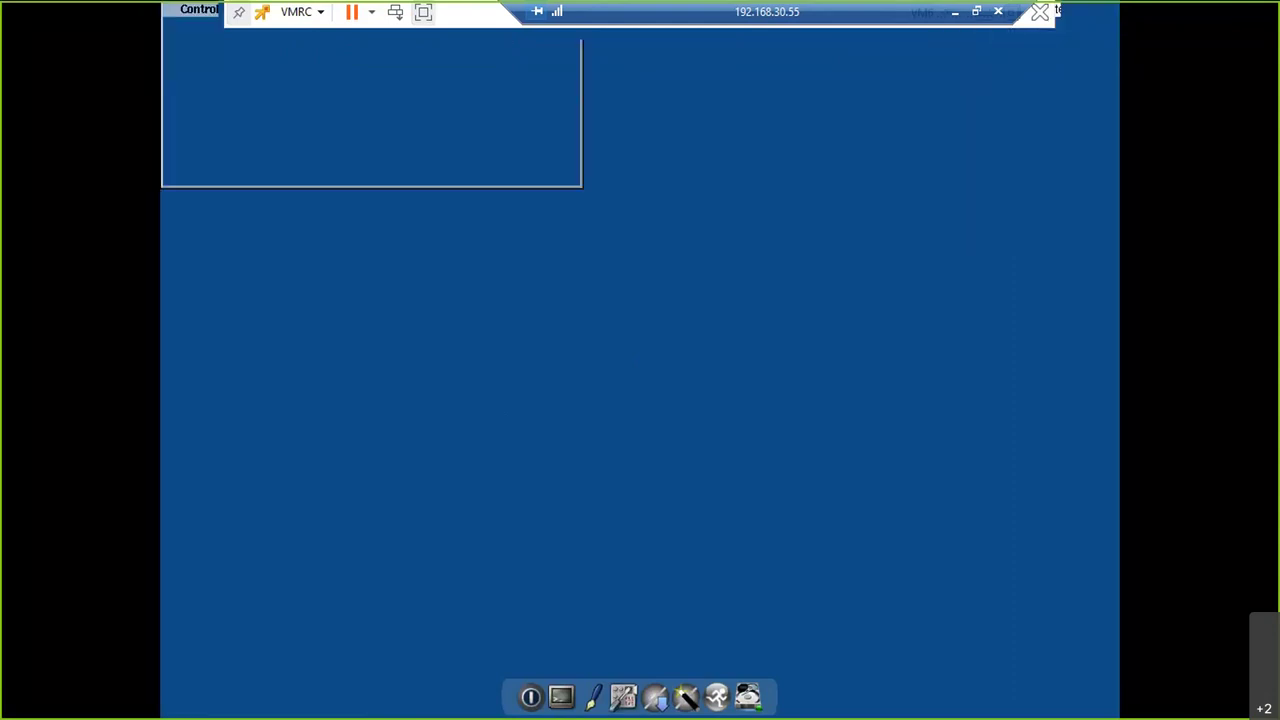
key(space)
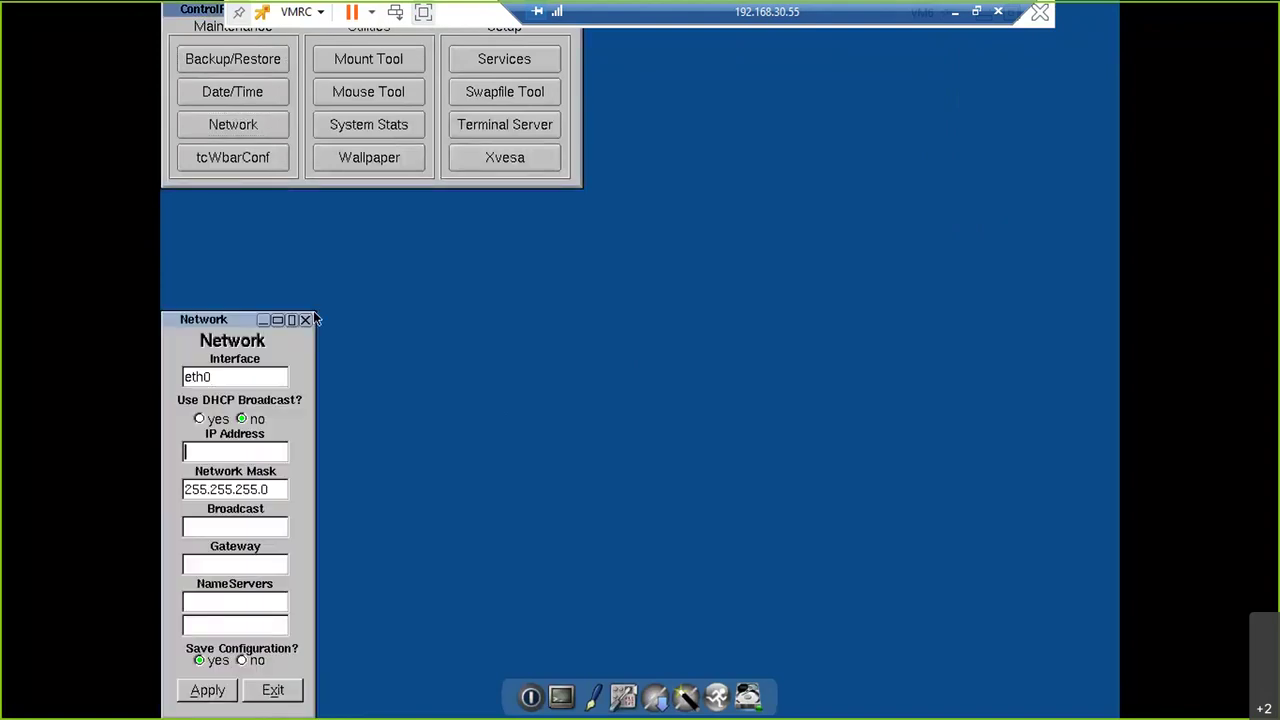
text(192.168.)
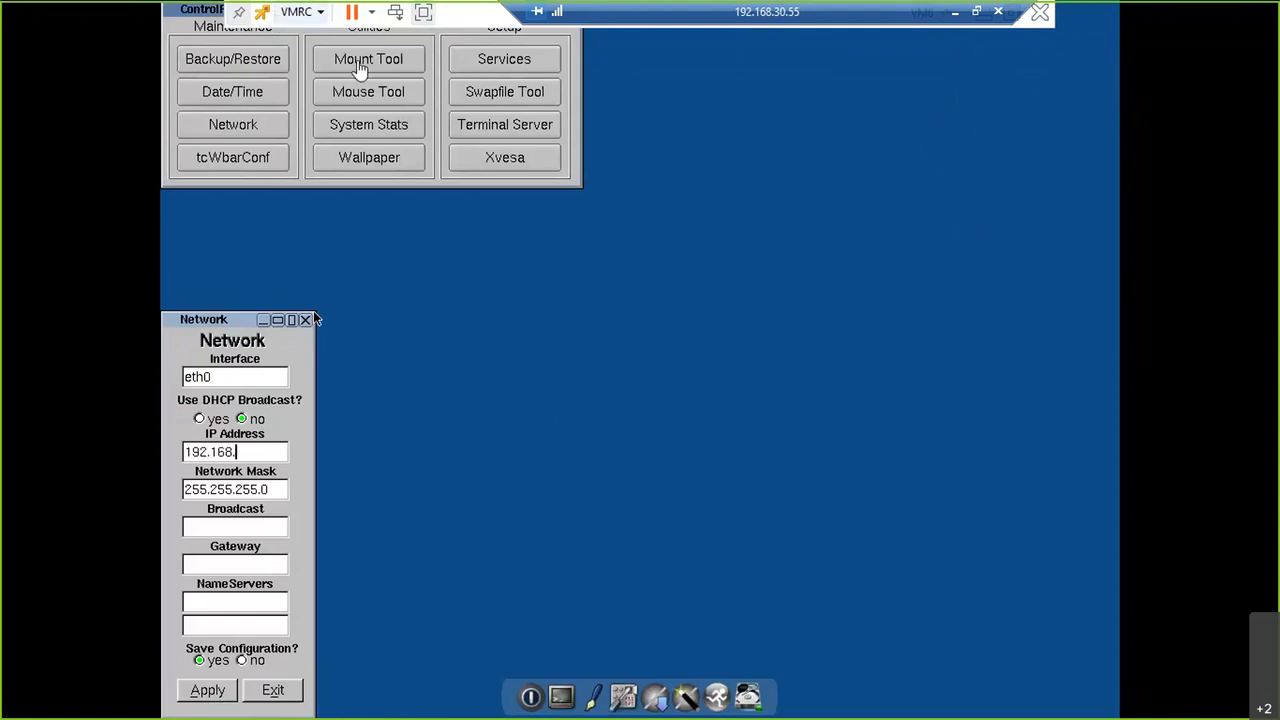
Look up the network that VM6's network adapter uses in its vSphere summary, and return to the console
key(alt+Tab)
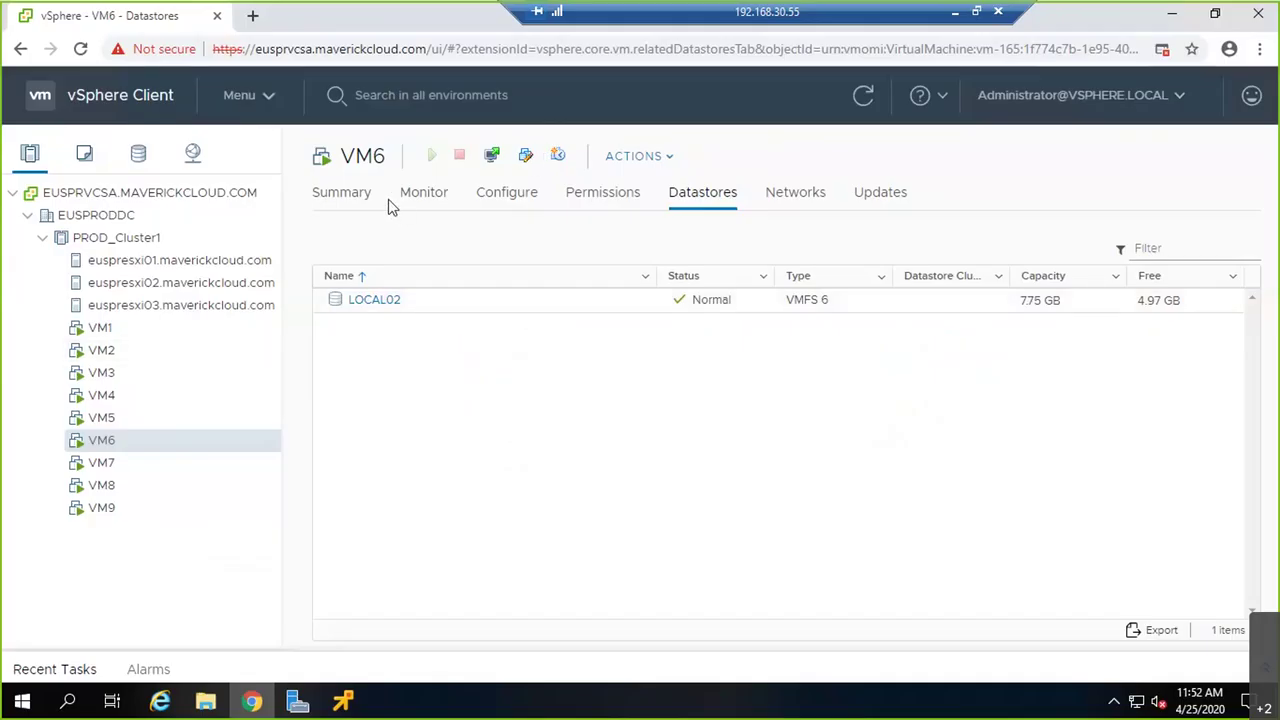
click(363, 202)
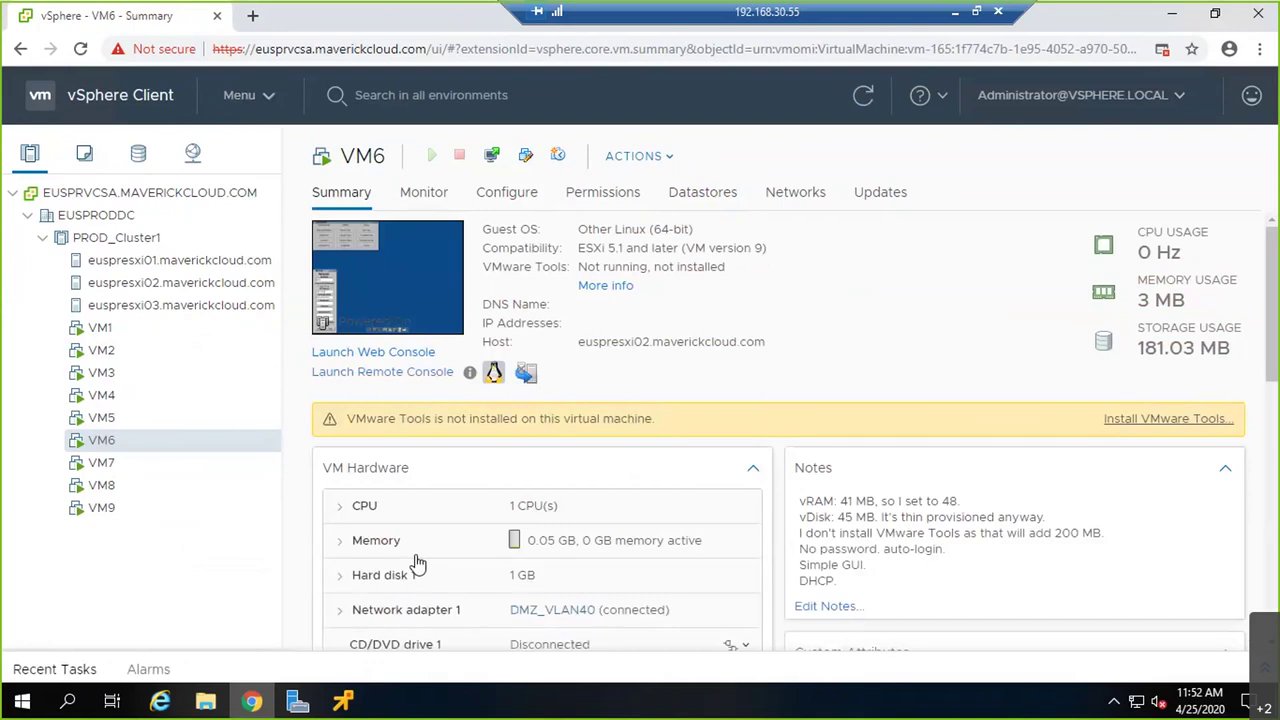
scroll(493, 555, down, 3)
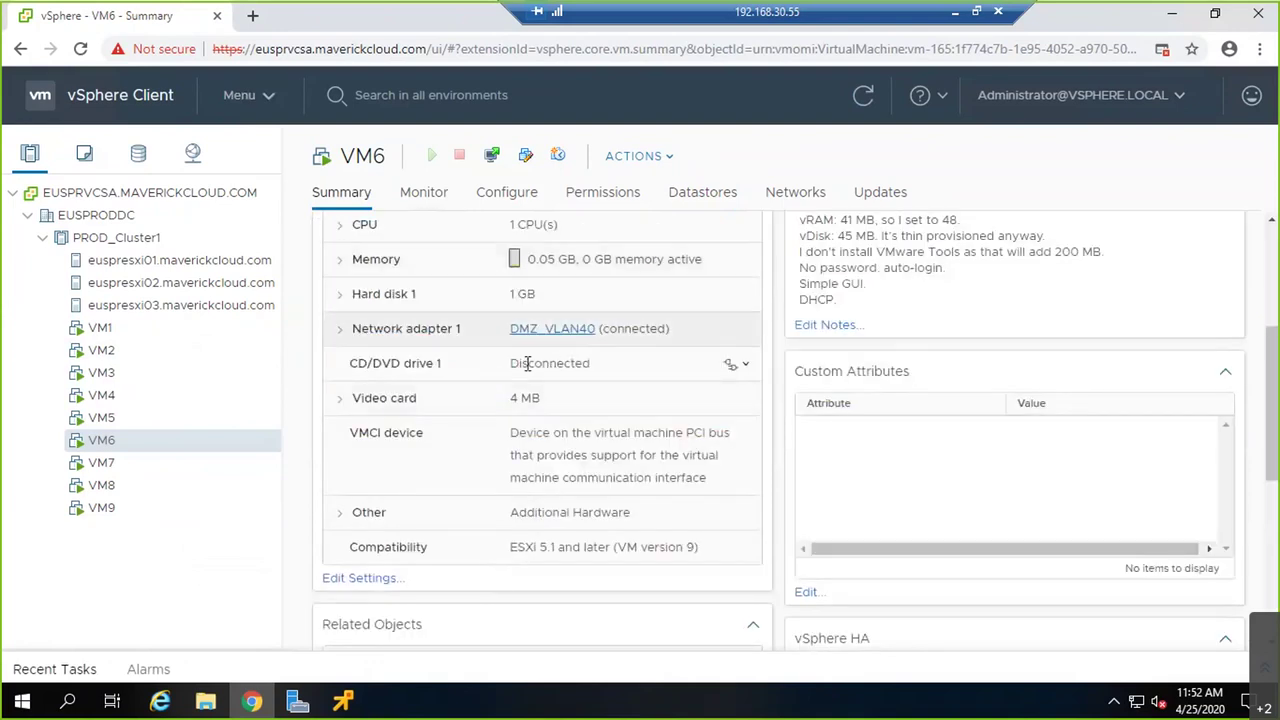
key(alt+Tab)
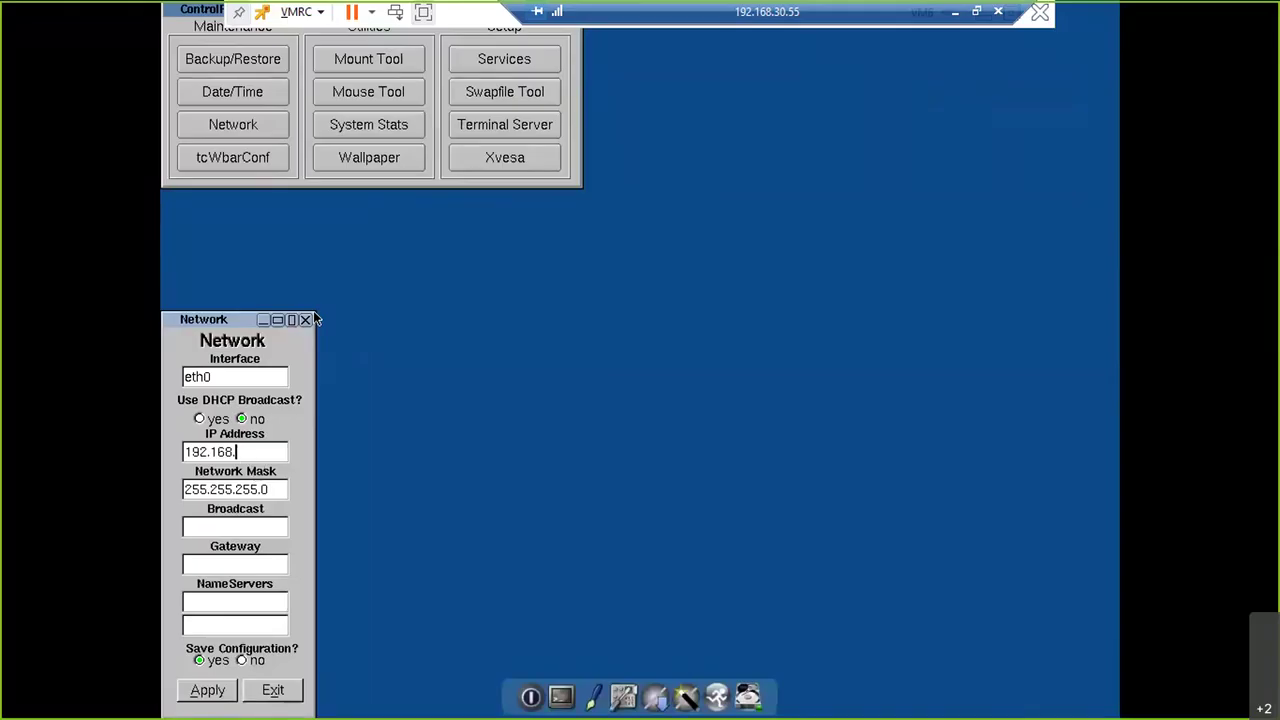
Complete the eth0 IP address as 192.168.40.40, set the gateway to 192.168.40.1 and apply the settings
text(40.40)
key(Tab)
key(Tab)
key(BackSpace)
key(BackSpace)
key(BackSpace)
text(1)
key(Tab)
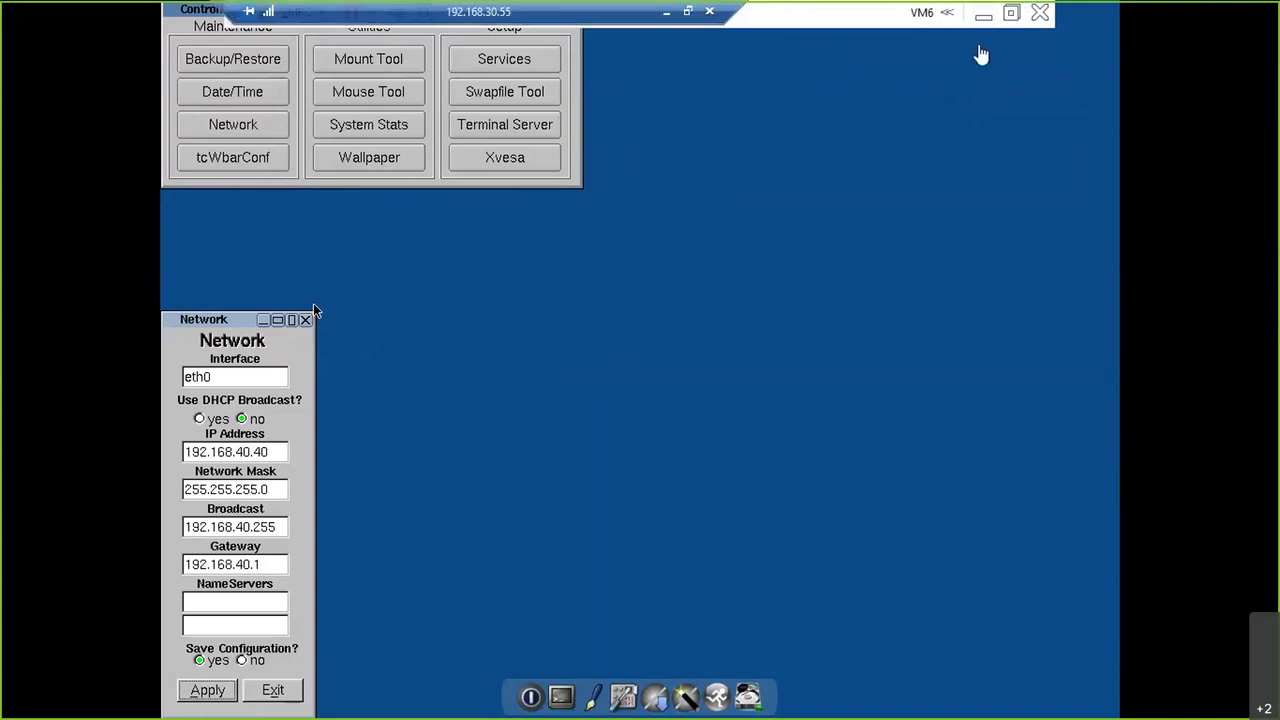
Minimize the VM6 console and open a Windows command prompt
click(977, 14)
key(super+r)
text(cmd)
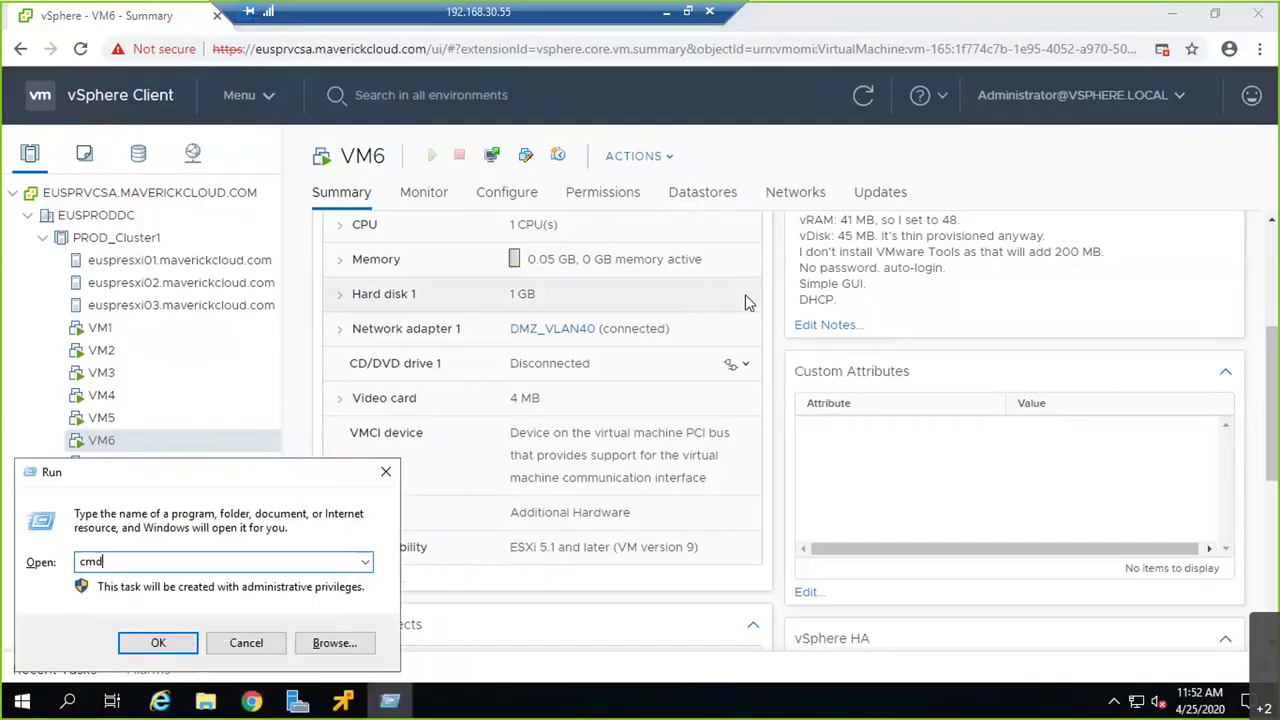
key(Return)
Display the ping command's help options and start a continuous ping to 192.168.40.40
text(ping 192.168.4)
text(0.48 /?)
key(Return)
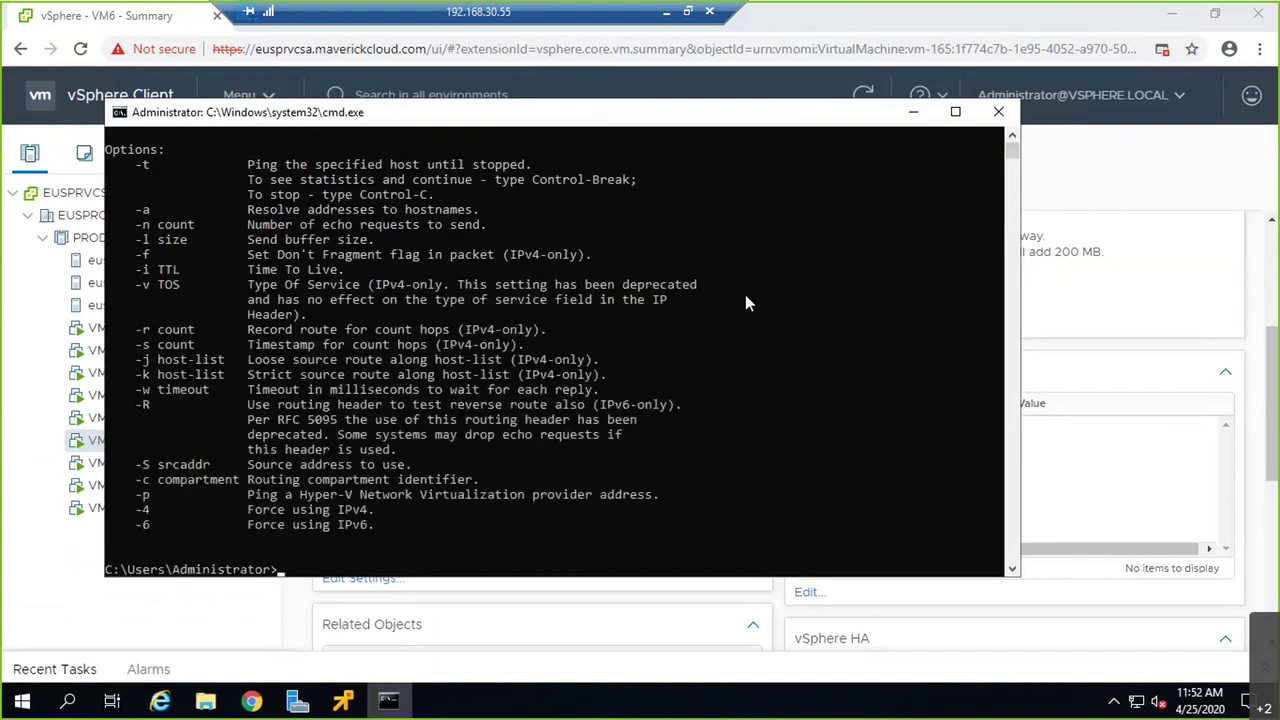
text(ping 192.168.40.40 -t)
key(Return)
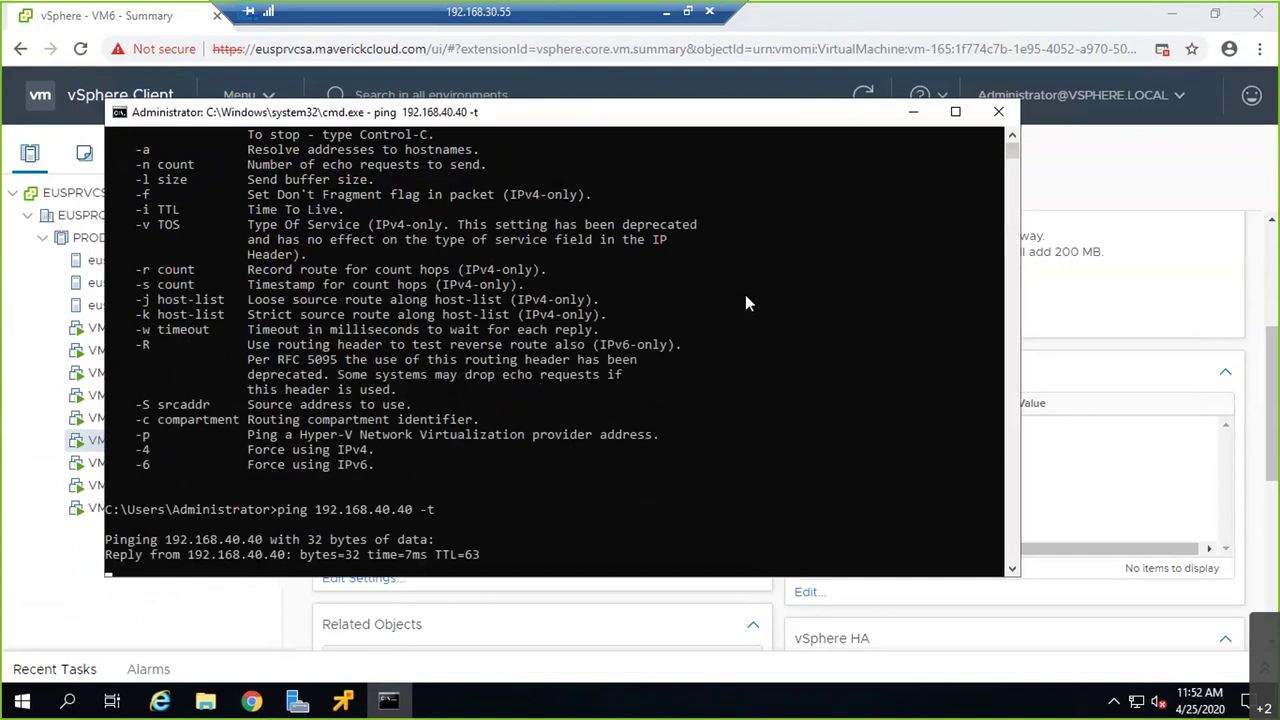
Minimize the VM6 console and the command prompt, and view the datastores VM6 uses in vSphere
click(340, 703)
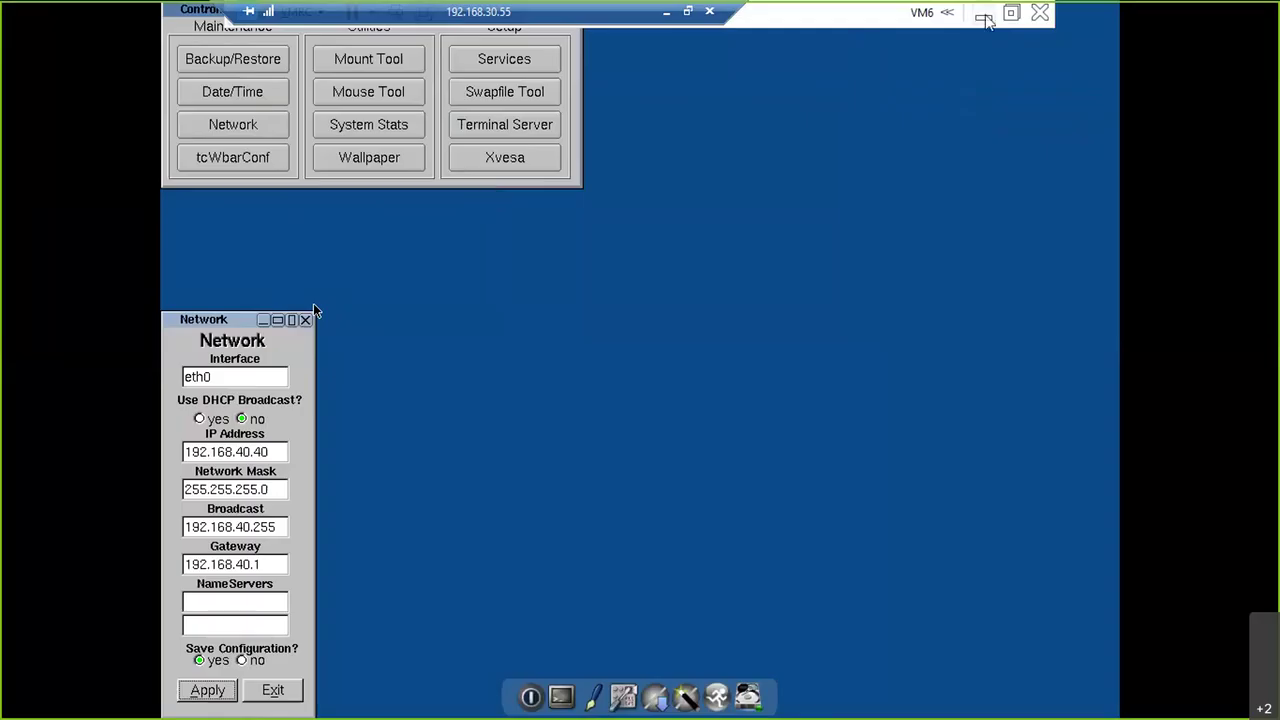
click(985, 16)
click(921, 70)
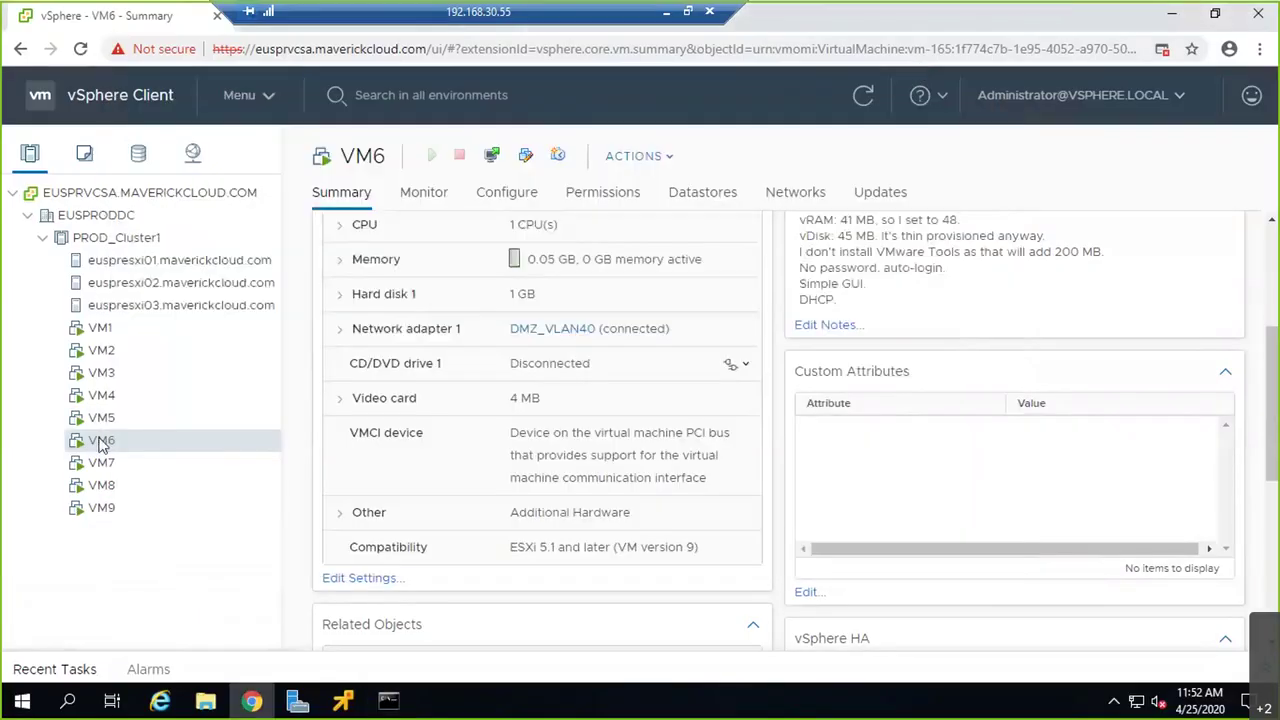
click(700, 192)
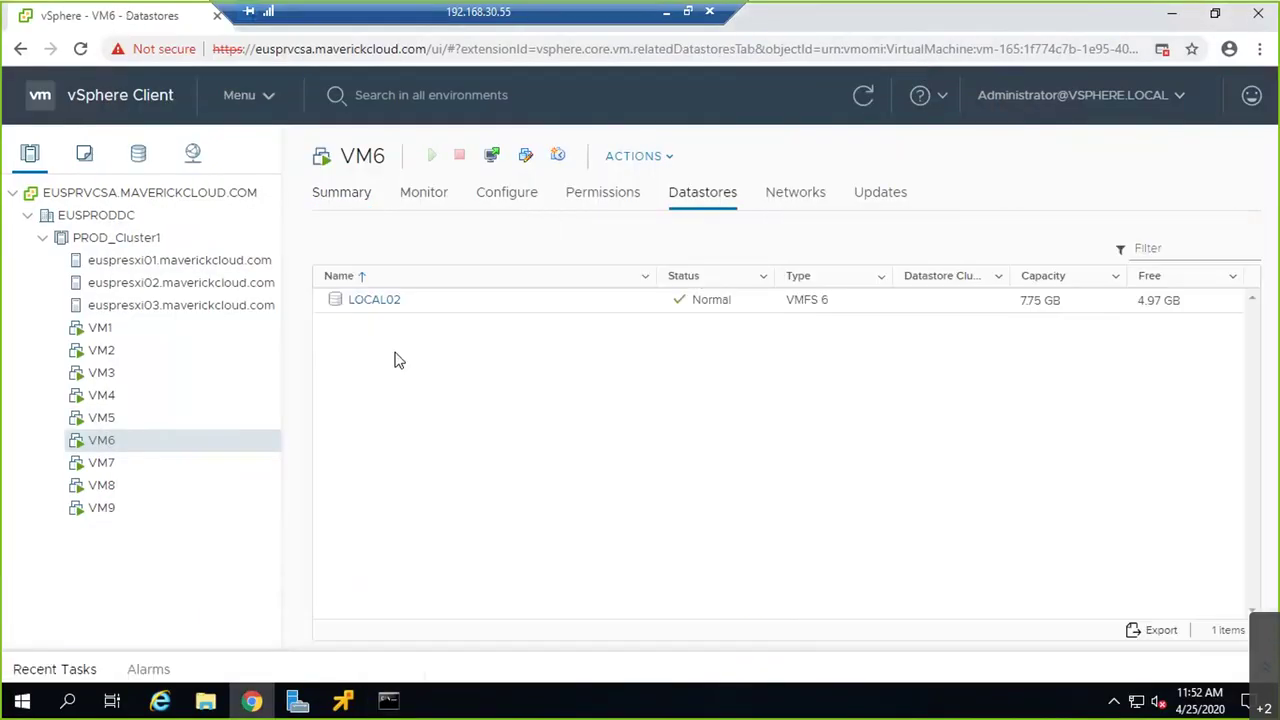
Migrate VM6's storage only to the LUN30 datastore, keeping the source disk format, and expand the recent tasks
right_click(106, 443)
click(165, 240)
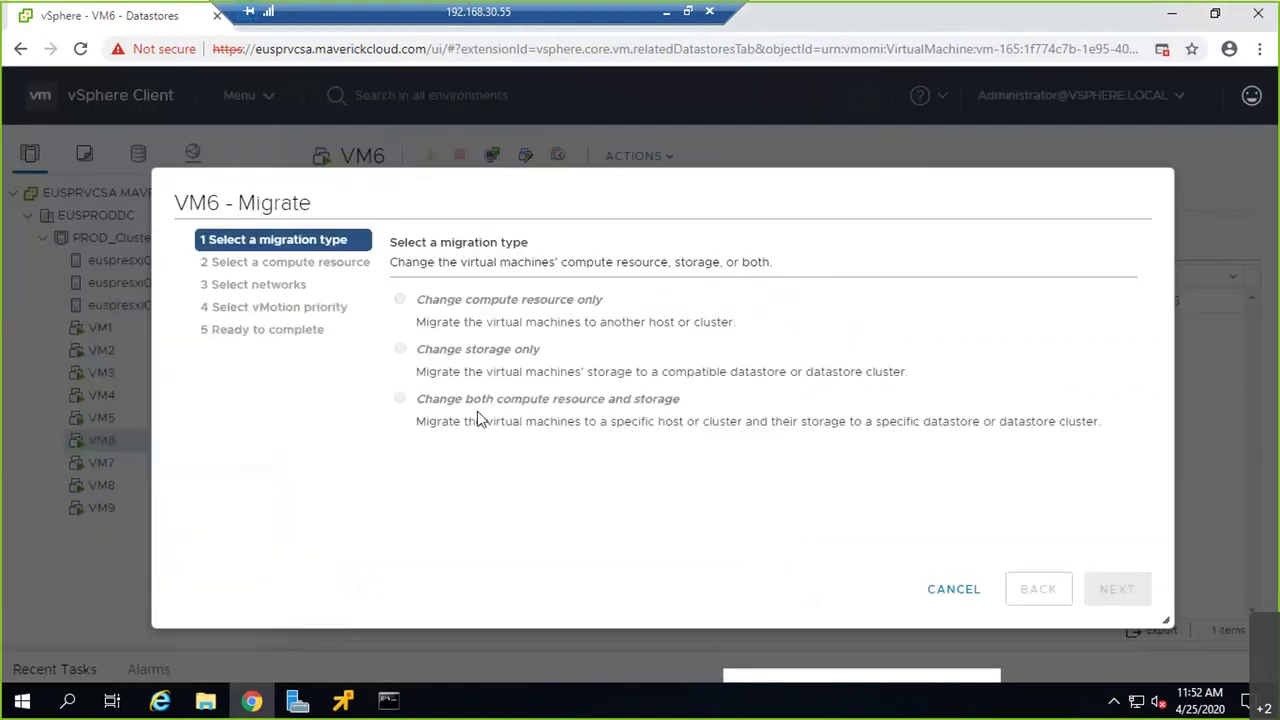
click(445, 355)
click(1120, 589)
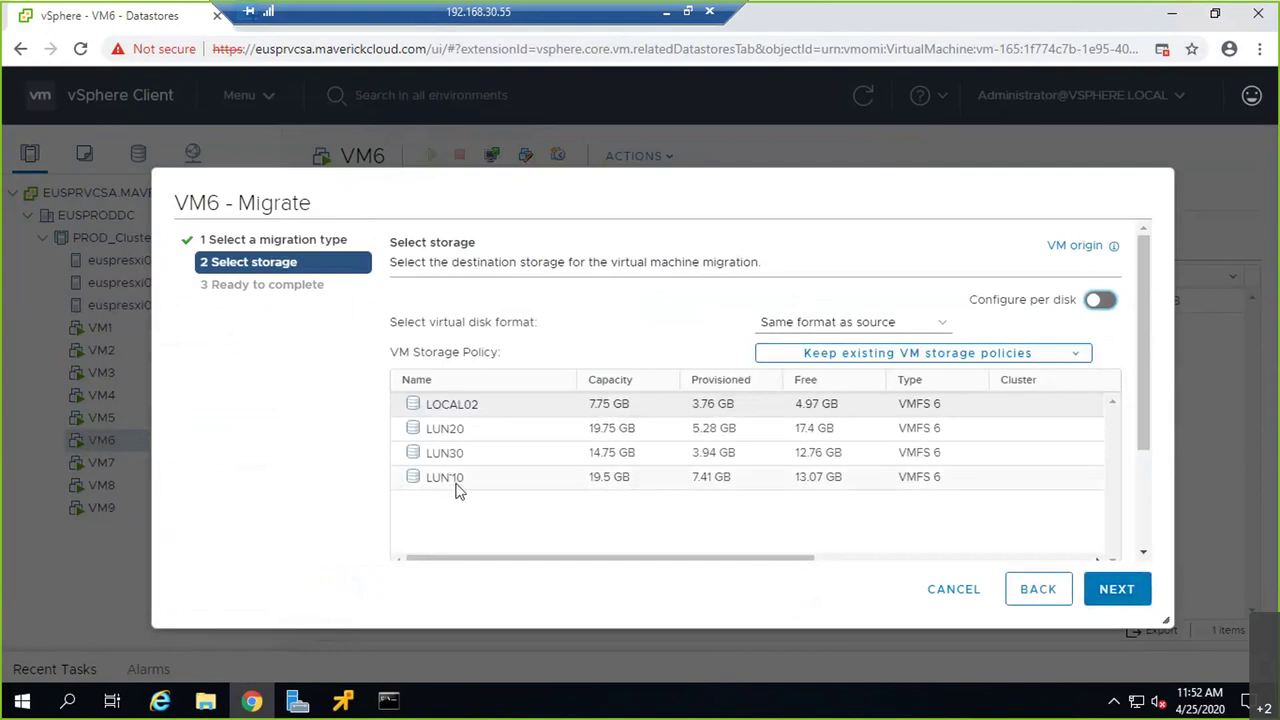
click(457, 456)
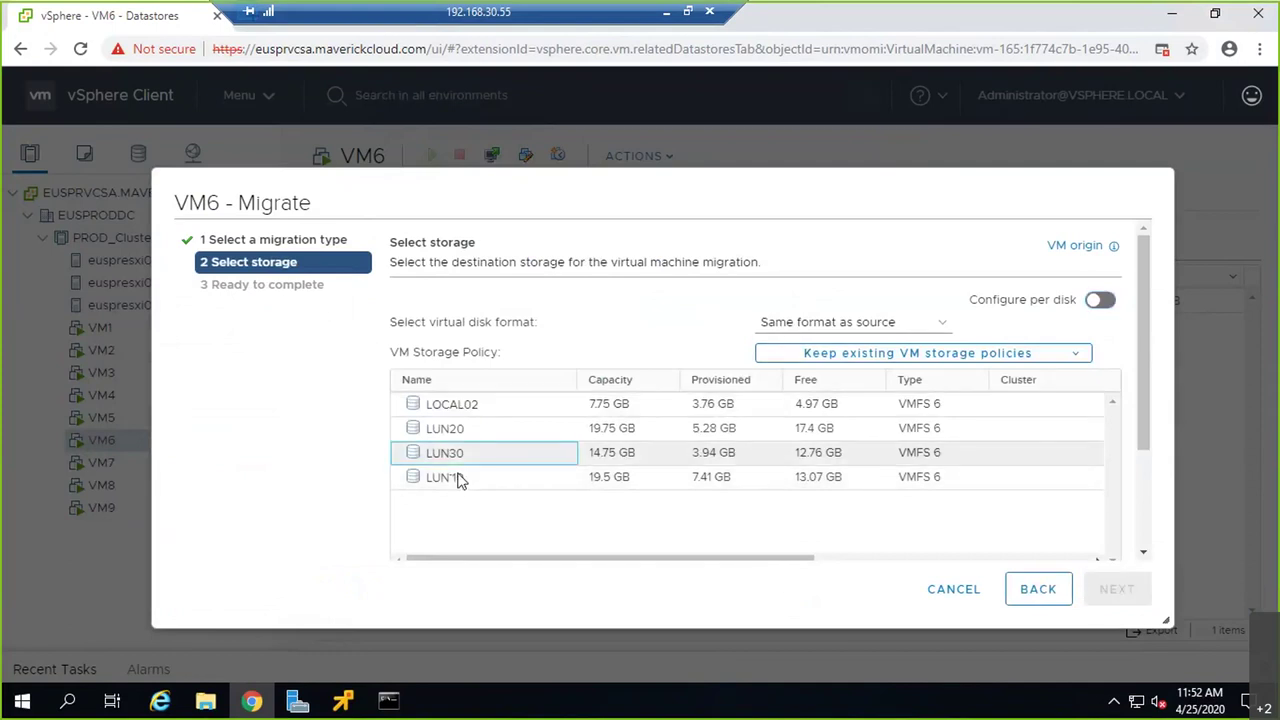
click(1114, 592)
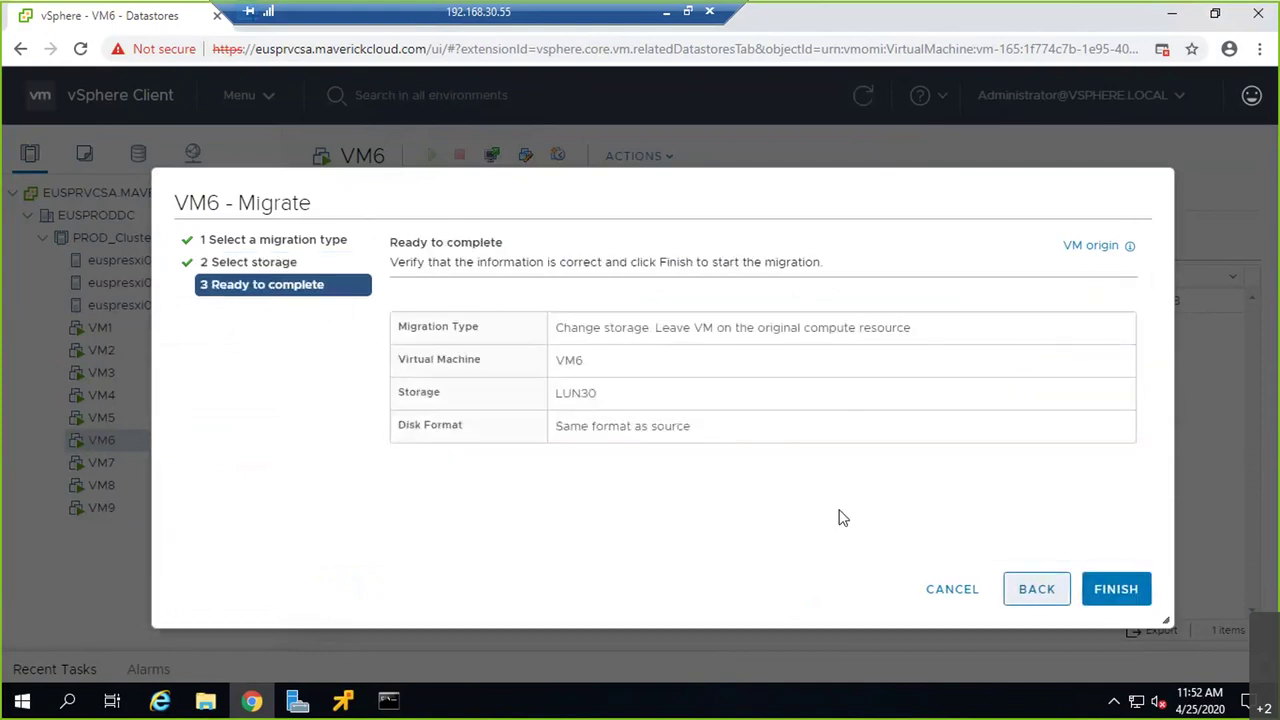
click(1112, 596)
click(45, 667)
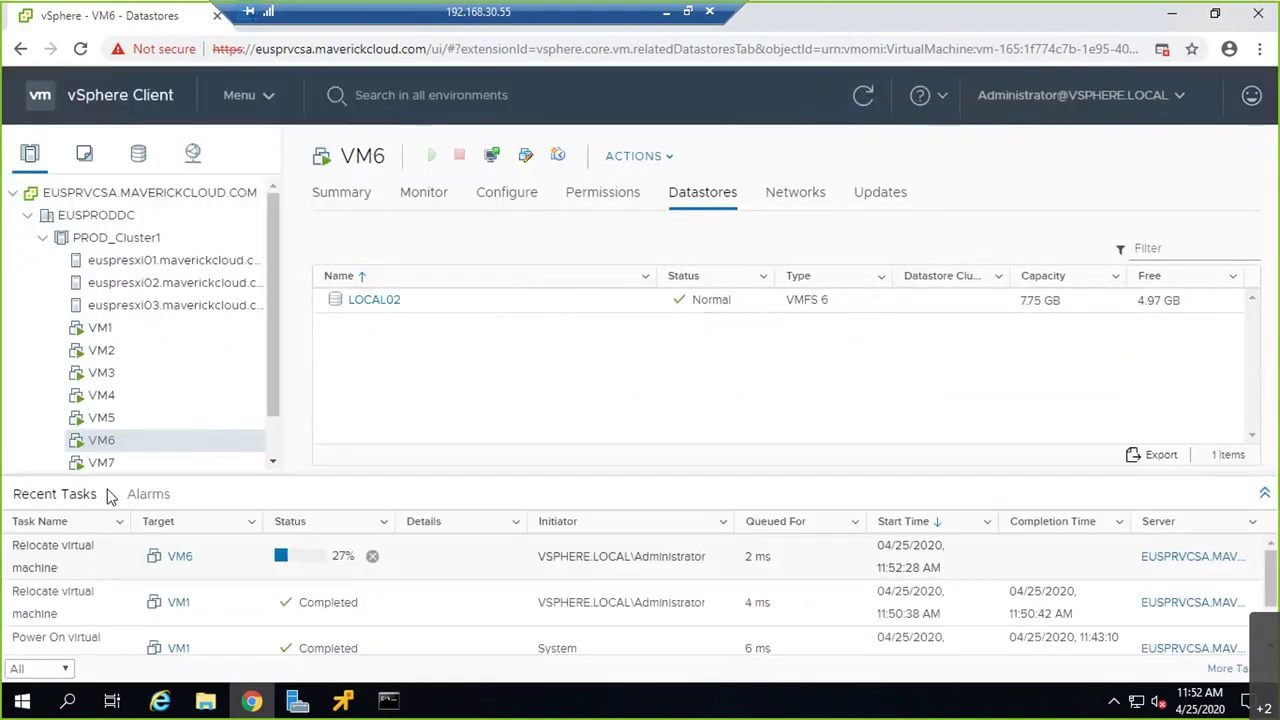
Watch the continuous ping to VM6 and check the relocation task and VM6's datastore in vSphere
click(388, 701)
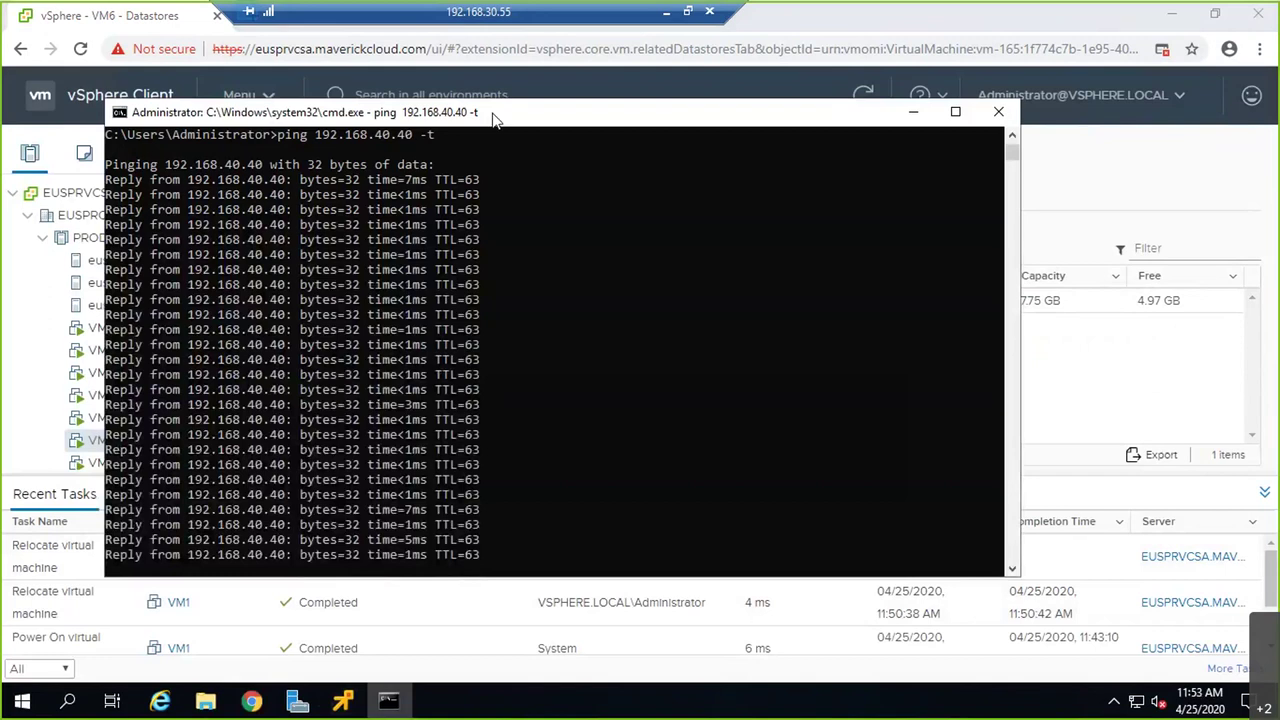
drag(400, 112, 655, 62)
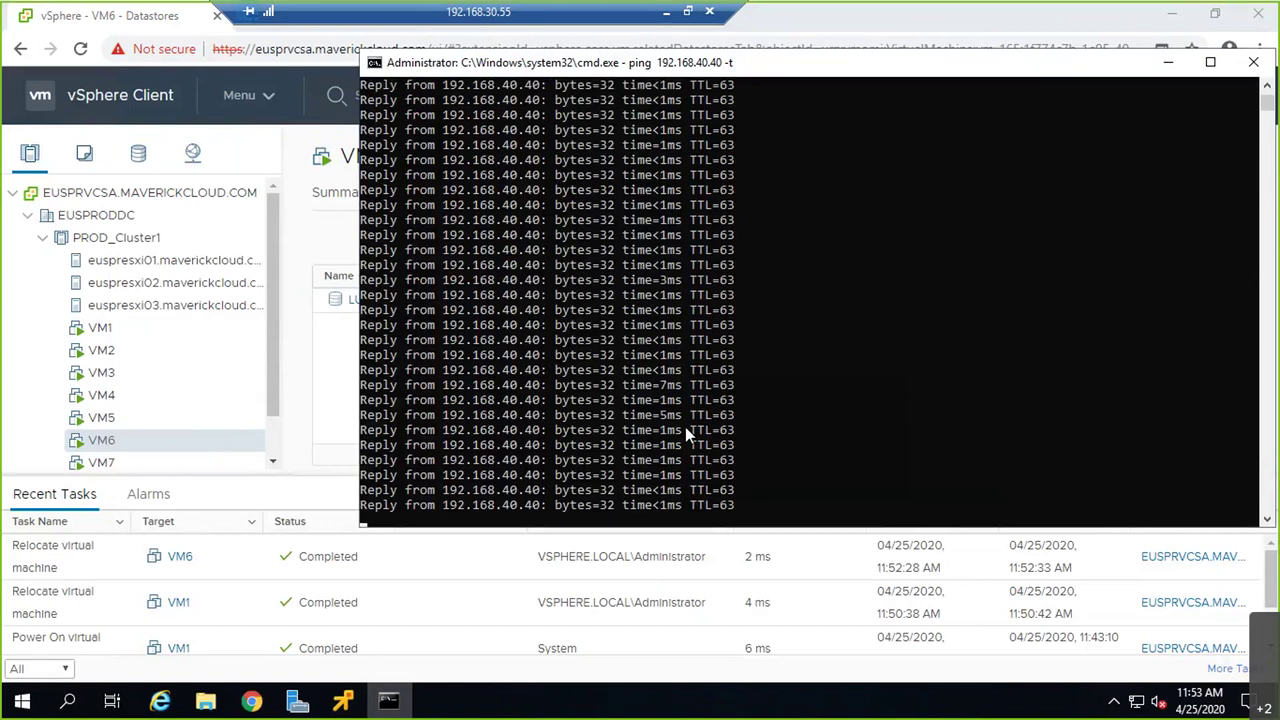
click(1168, 62)
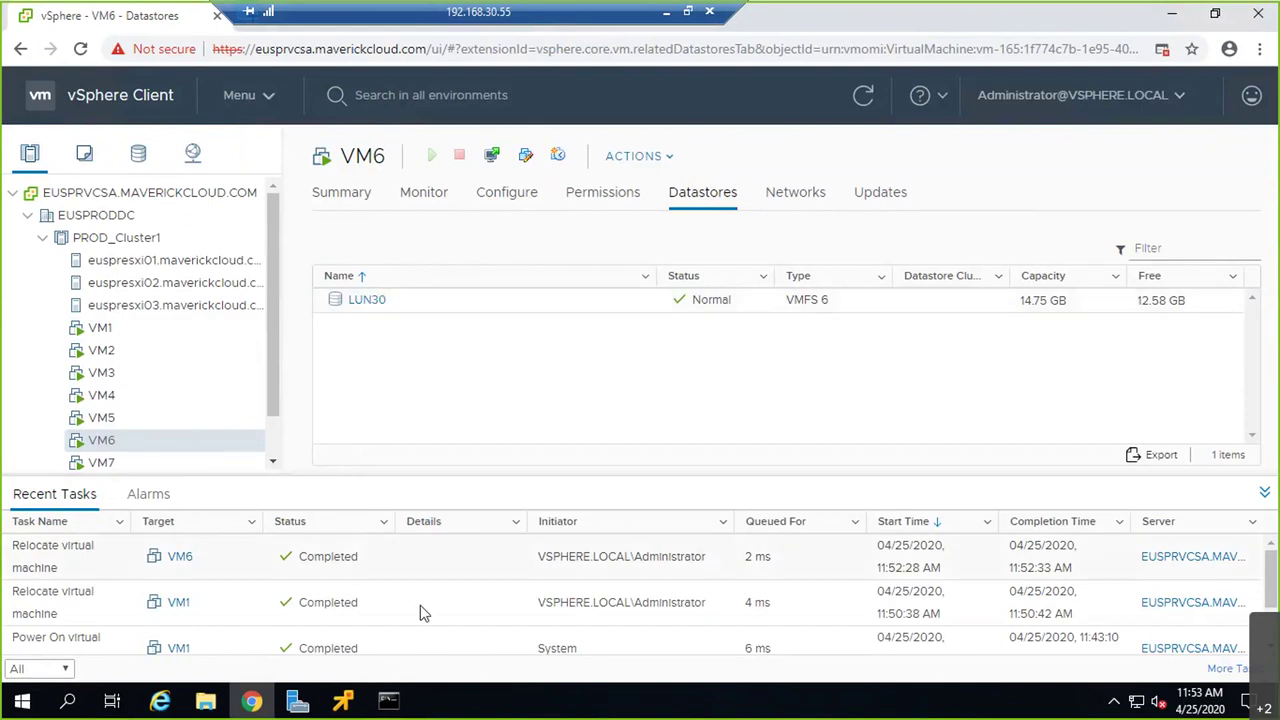
click(388, 701)
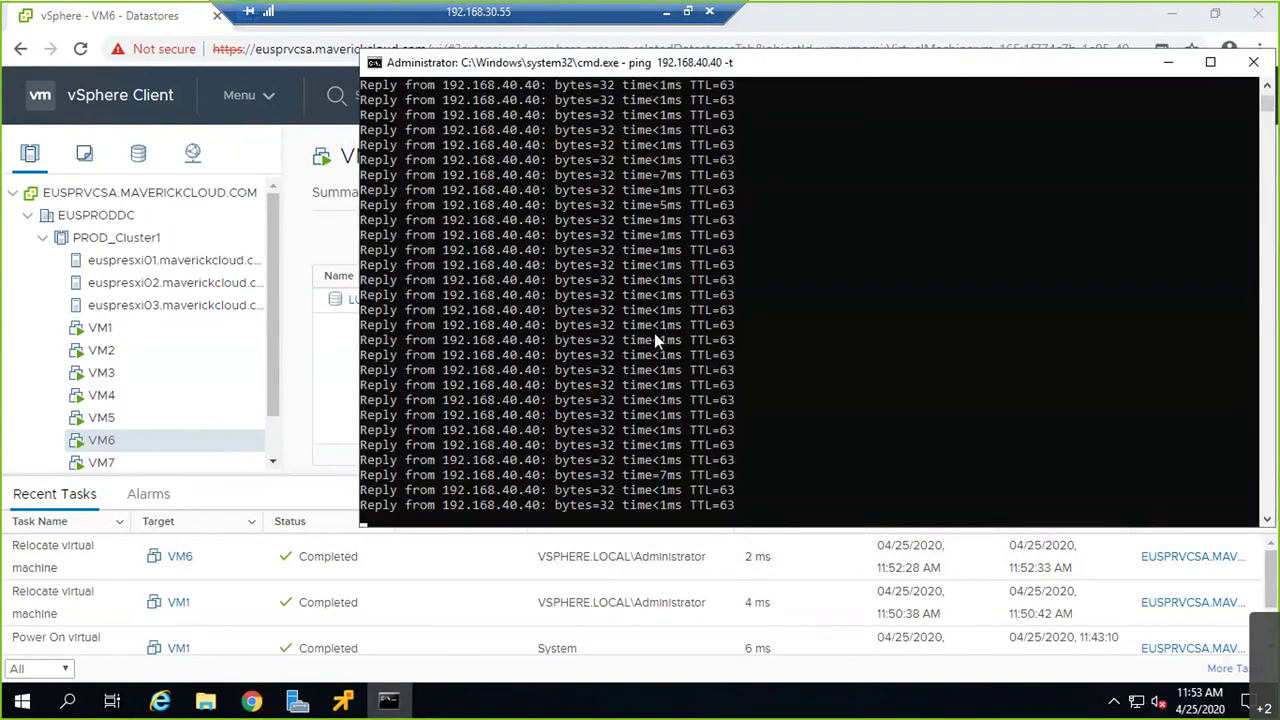
scroll(654, 333, down, 5)
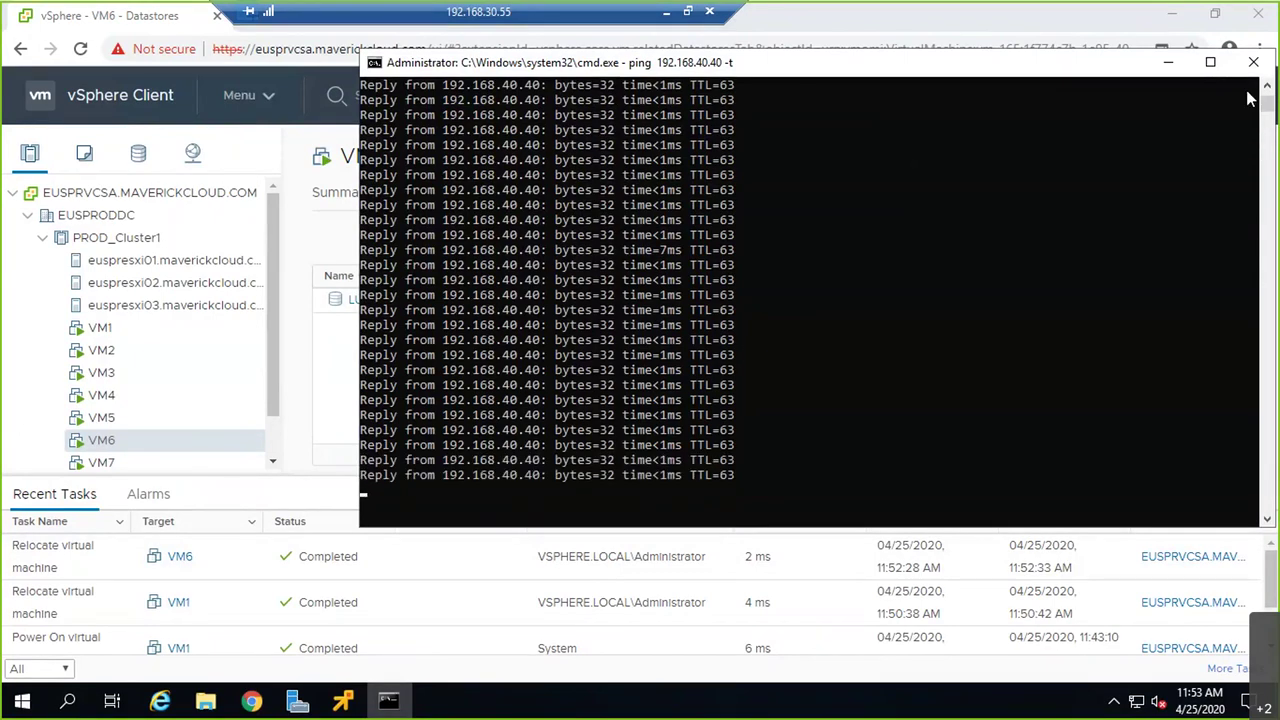
click(1164, 64)
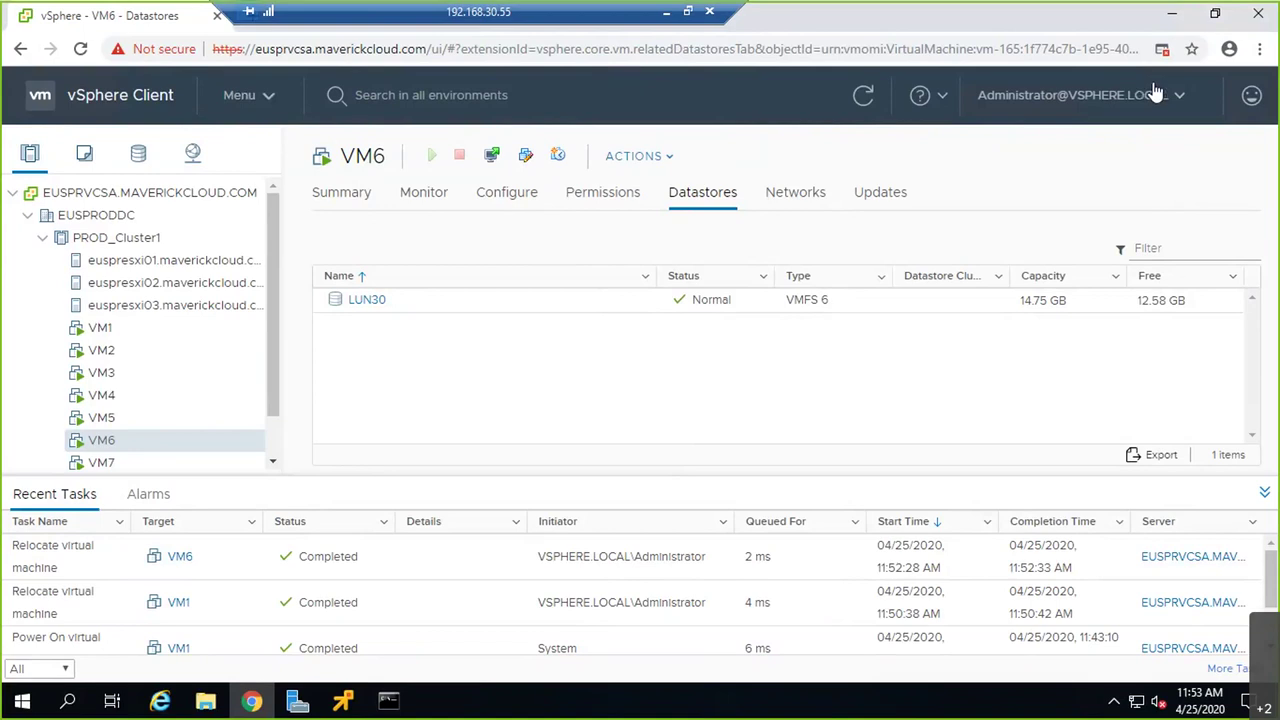
Start a VM6 migration that changes both compute resource and storage, with euspresxi01.maverickcloud.com in PROD_Cluster1 as the destination host
right_click(99, 442)
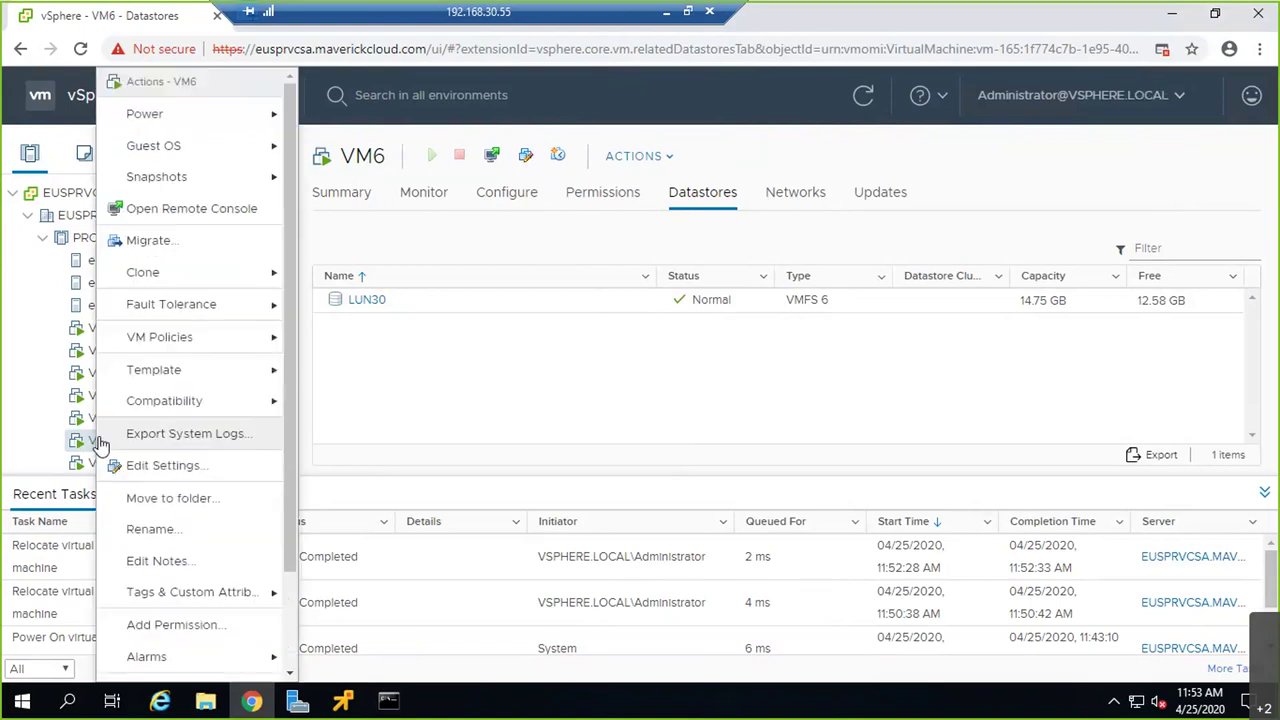
click(160, 242)
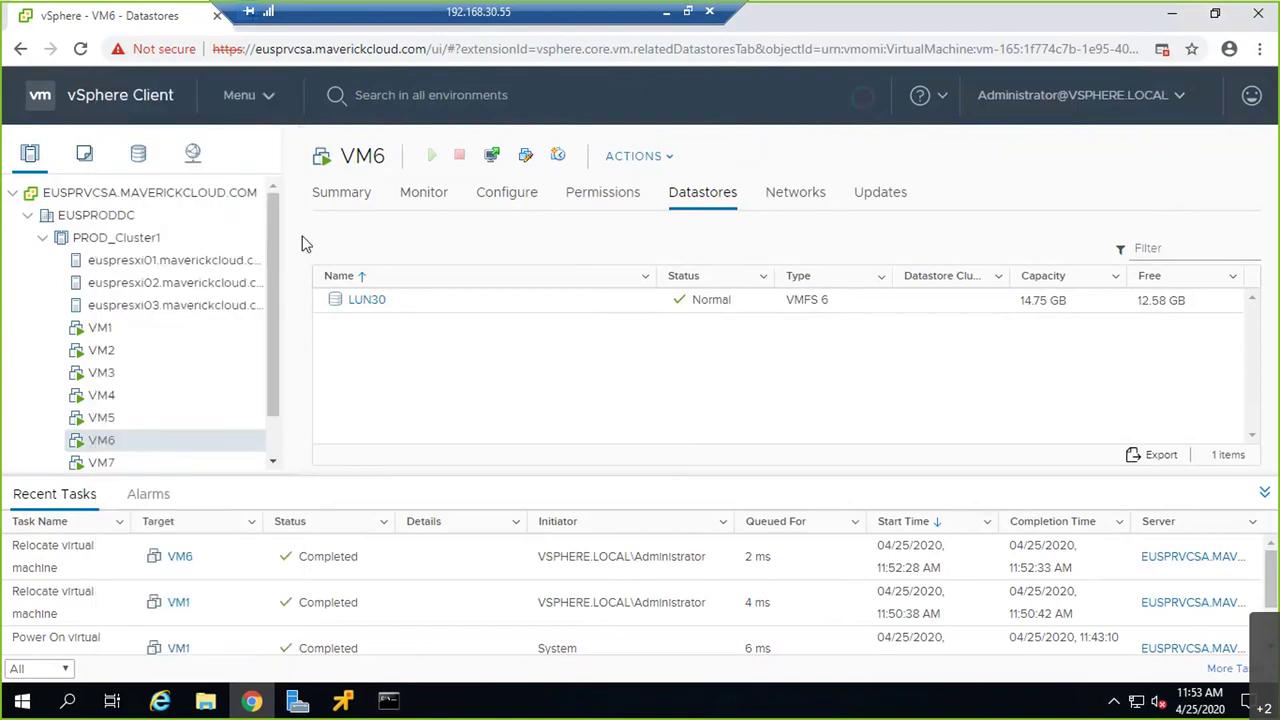
click(461, 399)
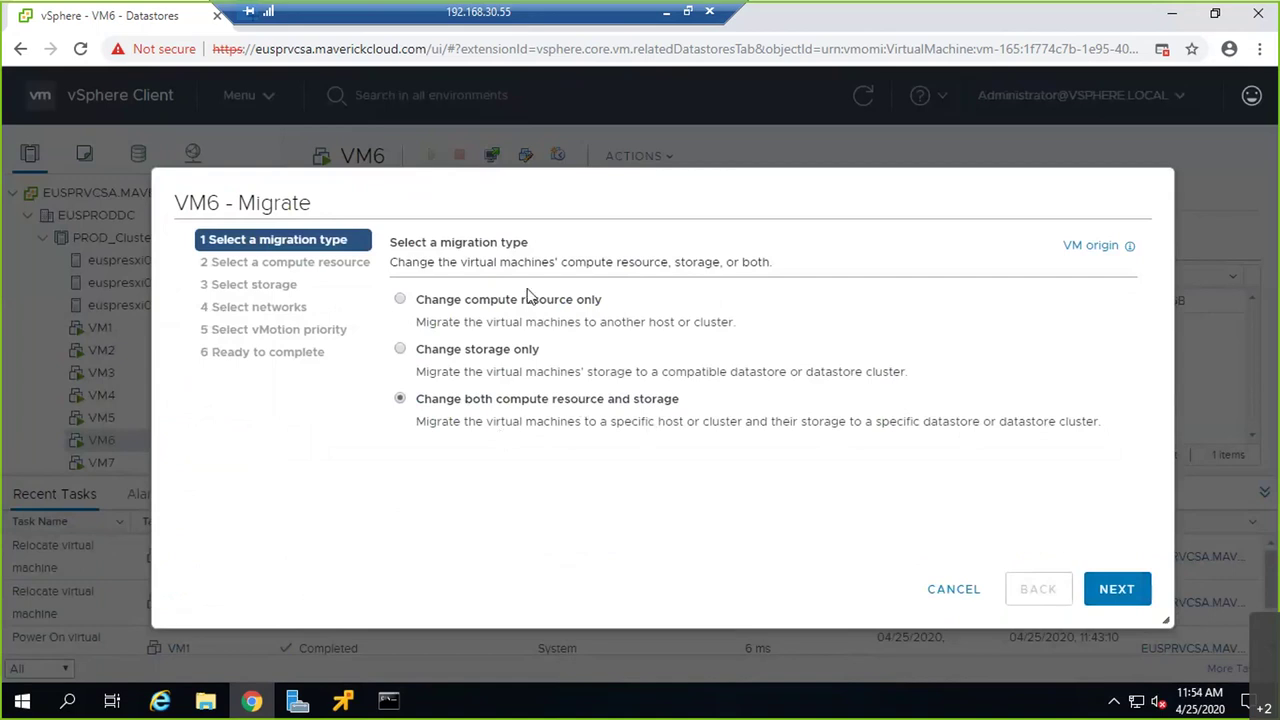
click(1113, 592)
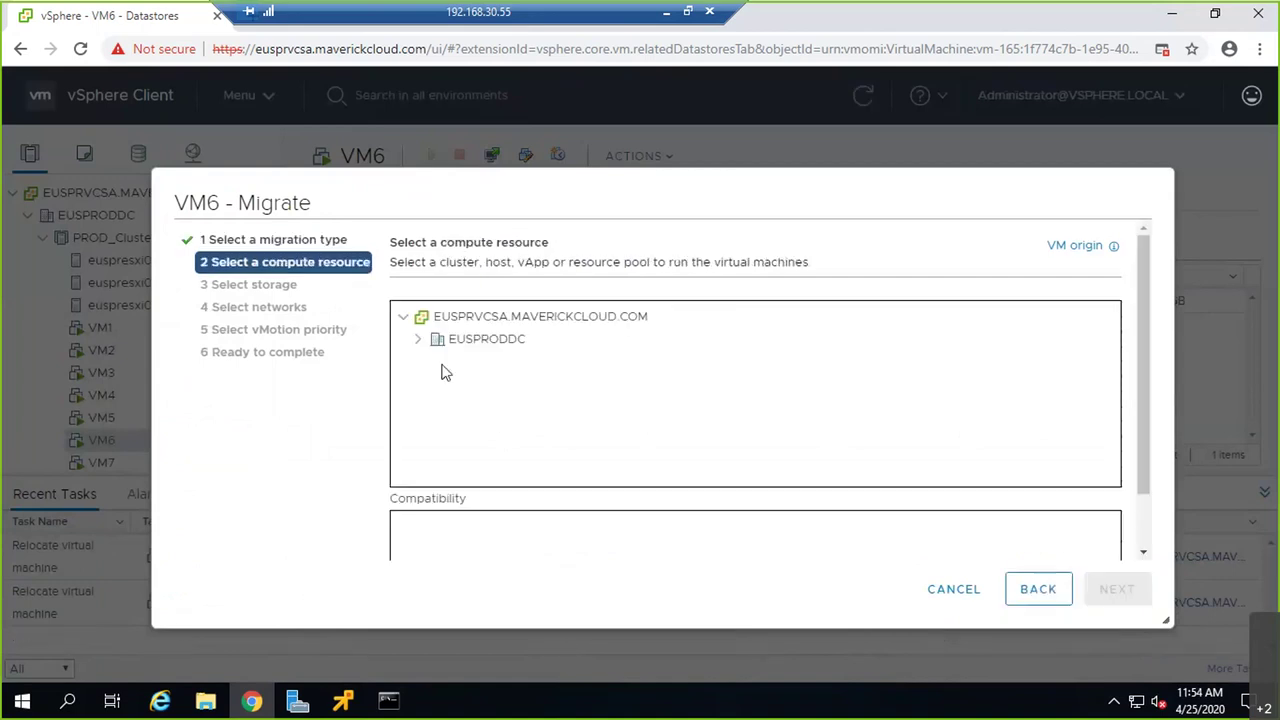
click(418, 339)
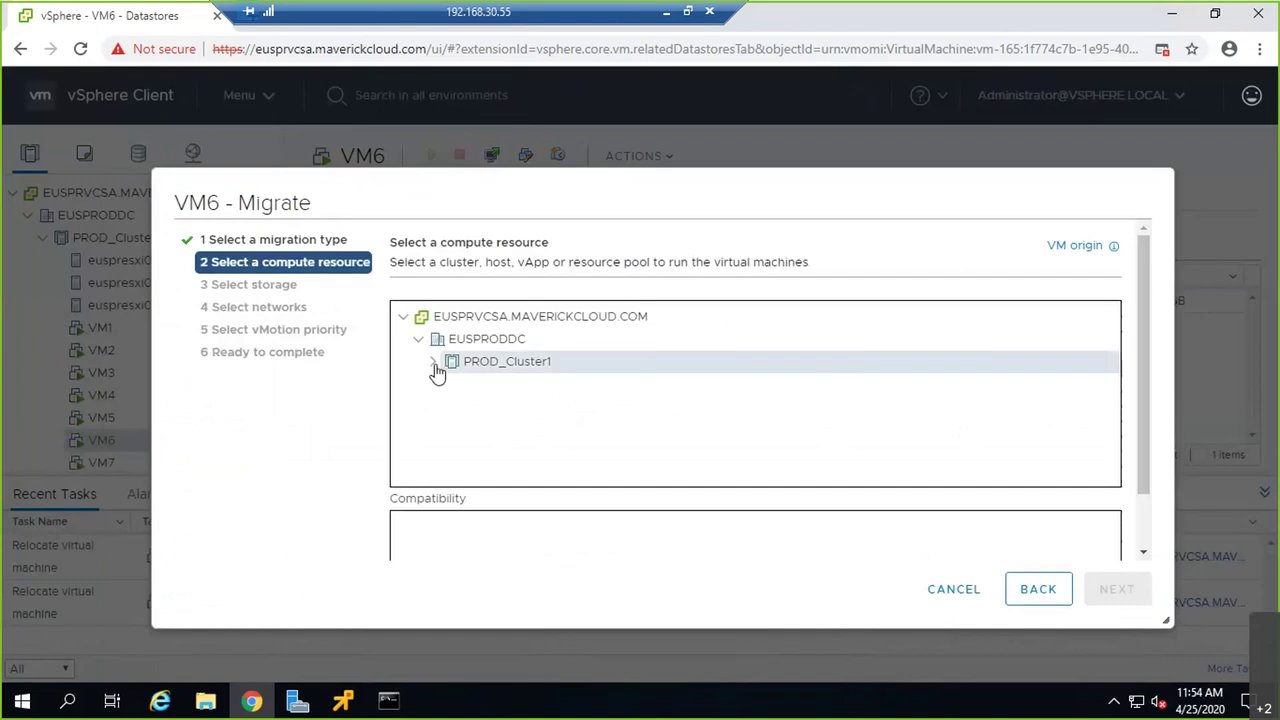
click(437, 368)
click(507, 392)
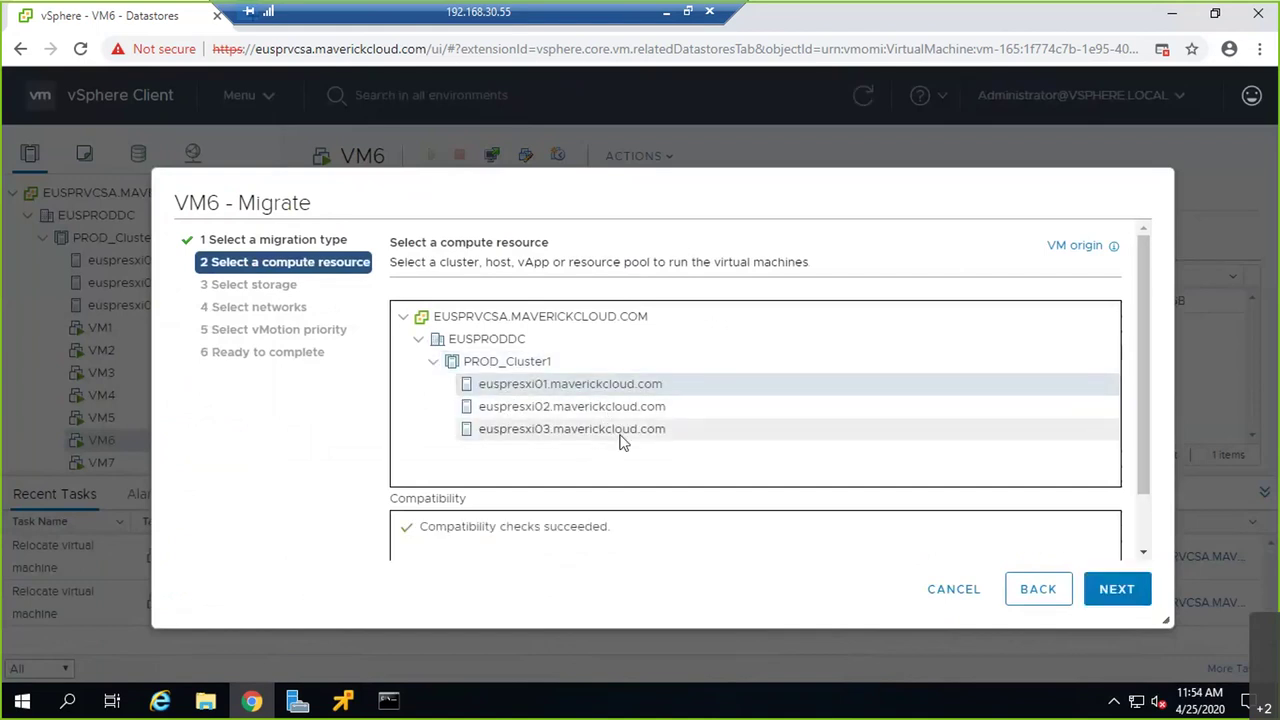
click(1114, 591)
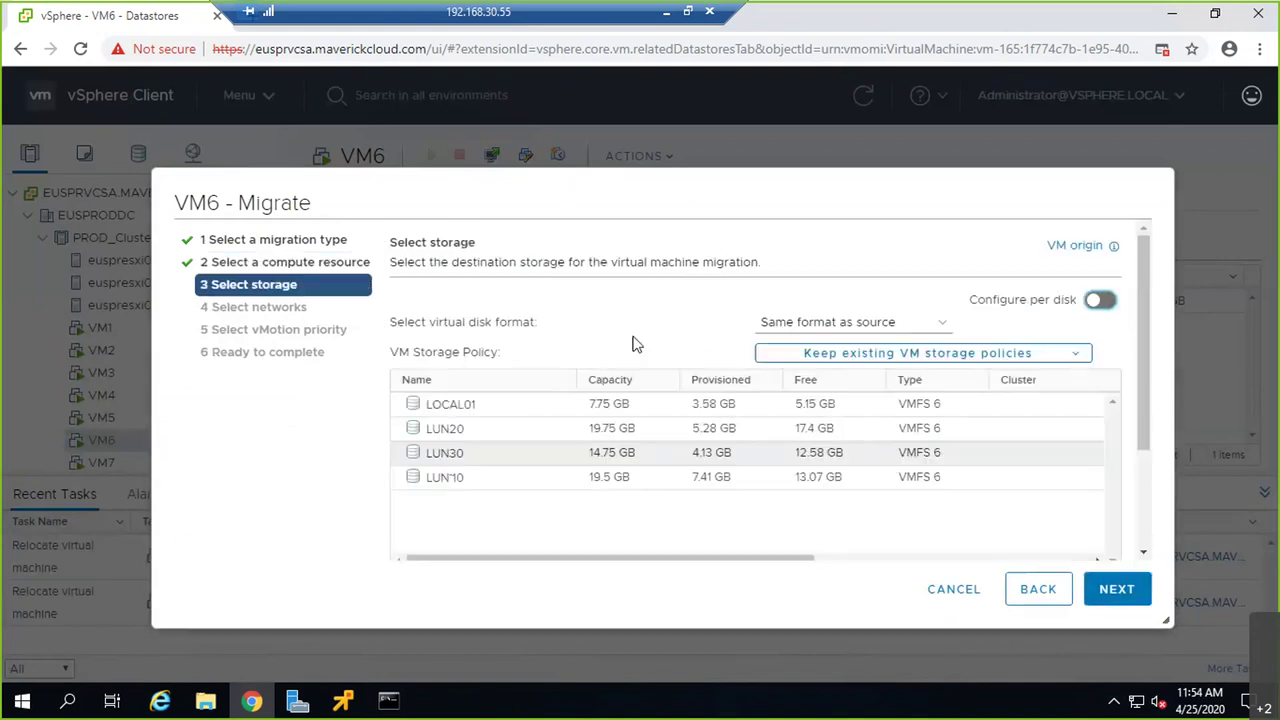
Choose LUN10 as the destination storage, keep the DMZ_VLAN40 network and high vMotion priority, and finish the VM6 migration
click(508, 477)
click(1087, 592)
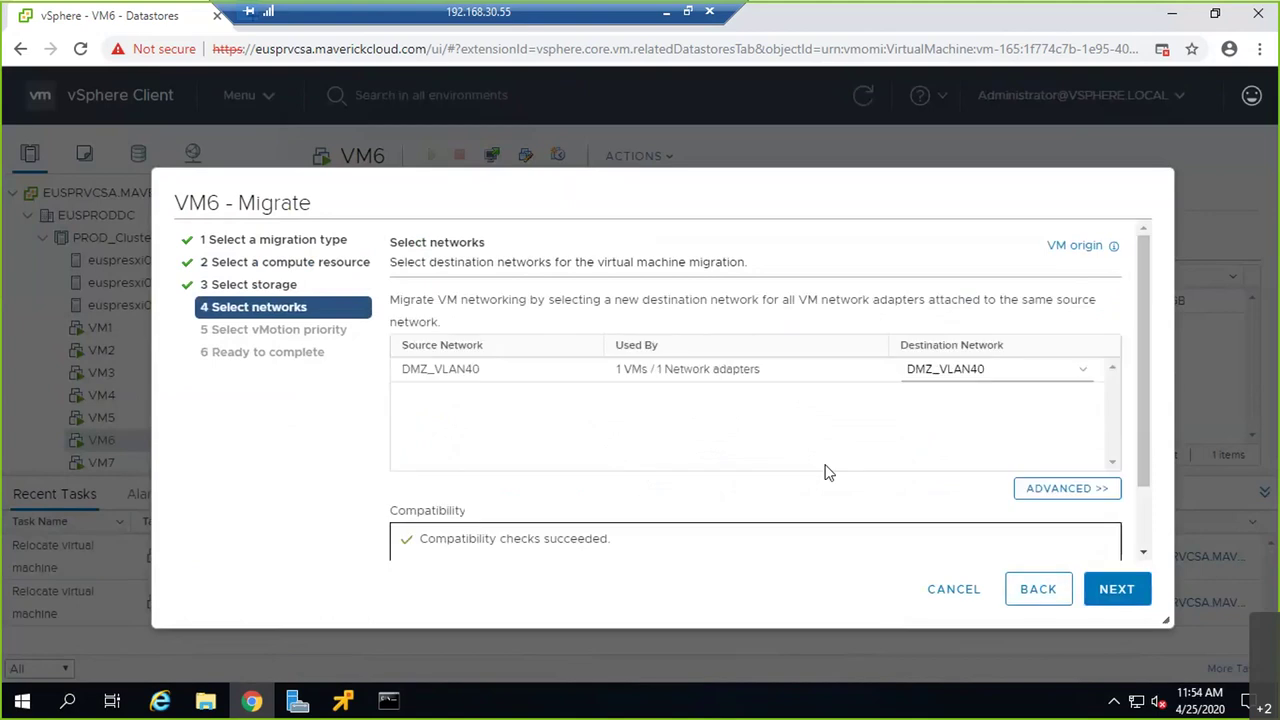
scroll(827, 472, down, 1)
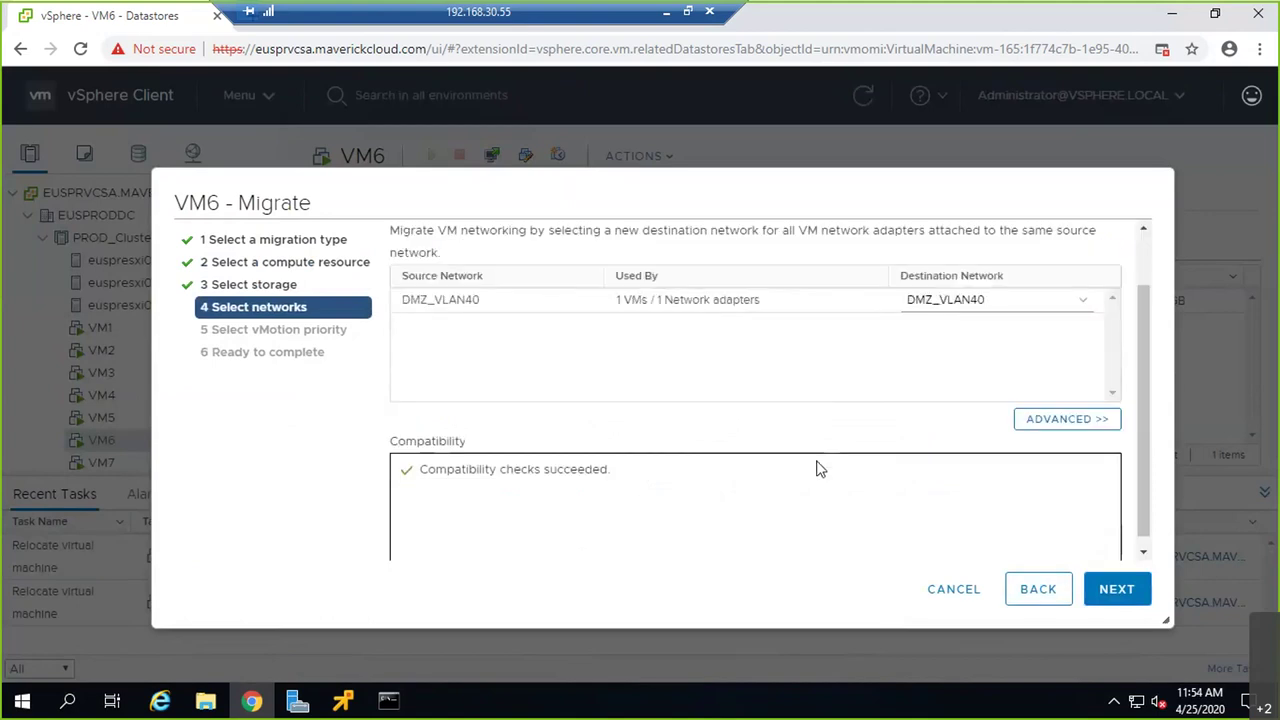
click(1119, 588)
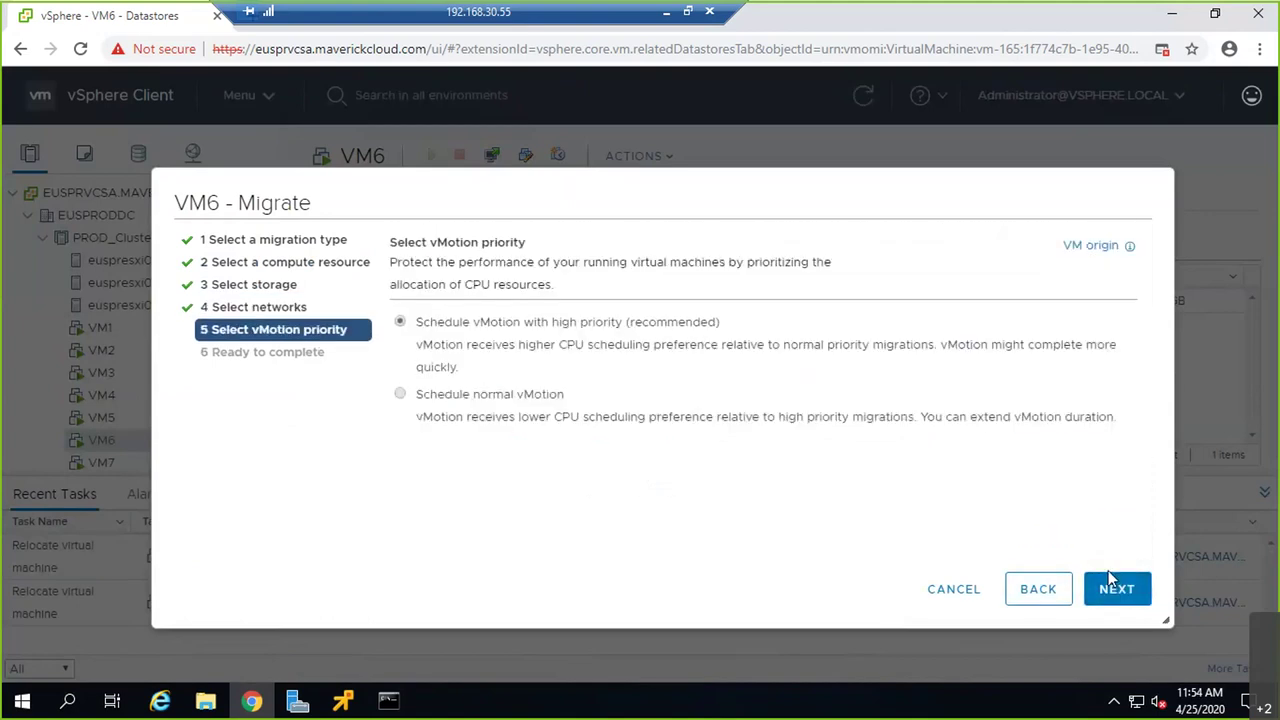
click(1110, 589)
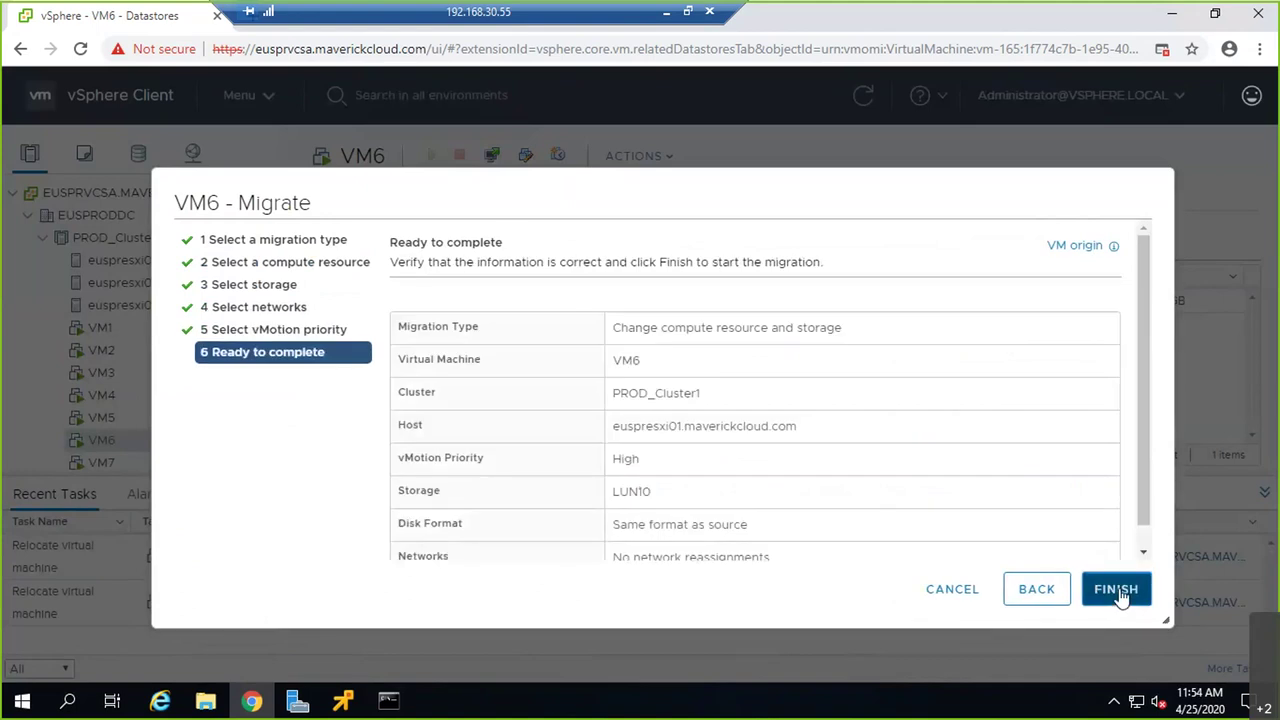
click(1118, 592)
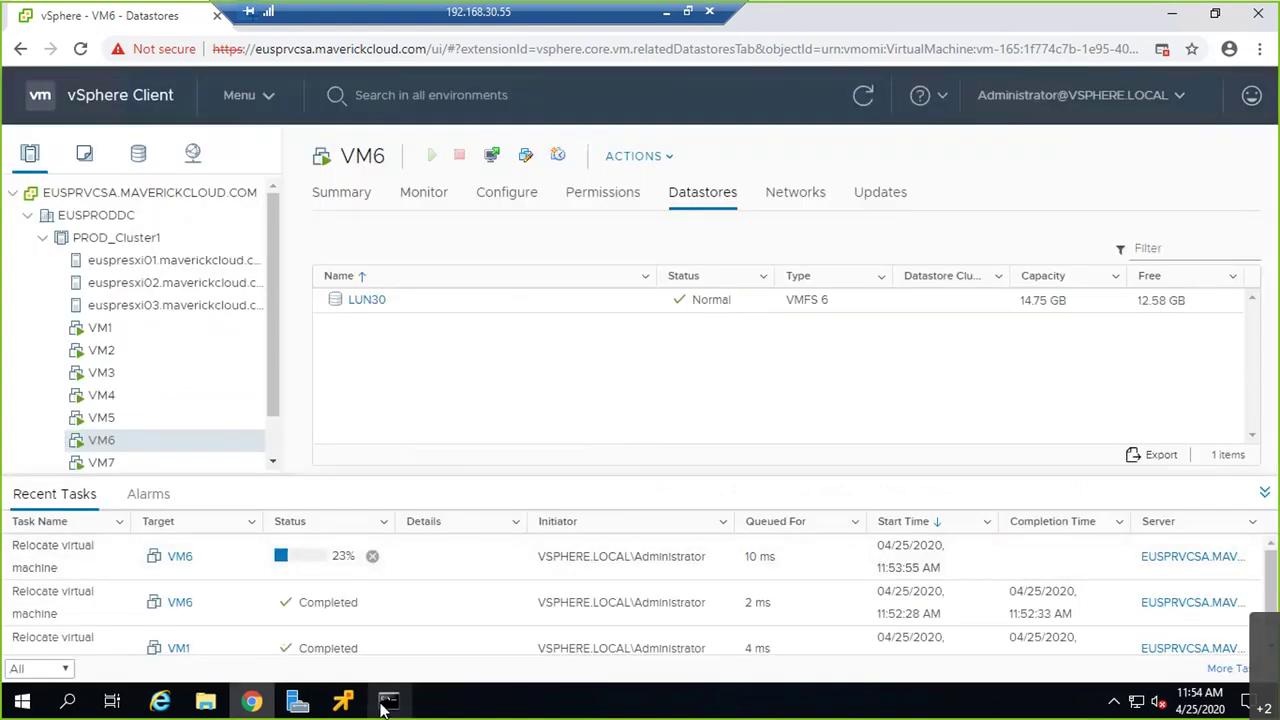
Check the ping to VM6, close the command prompt and minimize the remote desktop session to return to Microsoft Whiteboard
click(388, 703)
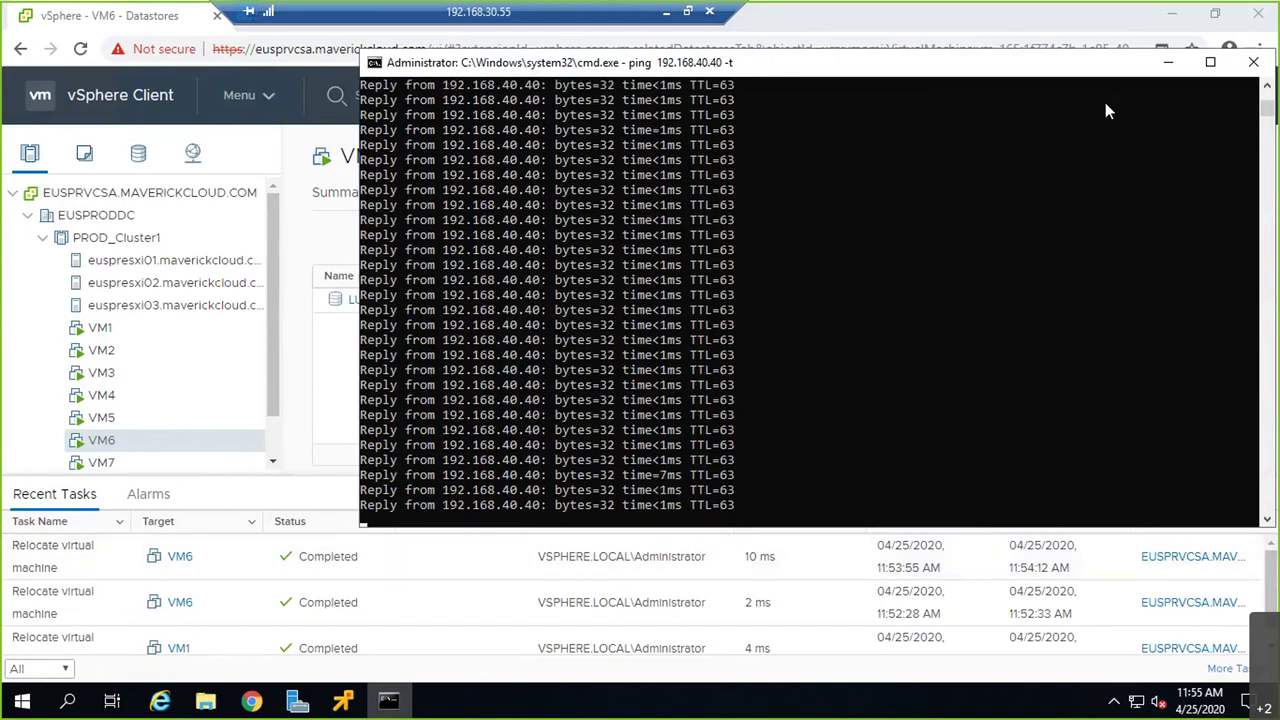
click(1168, 64)
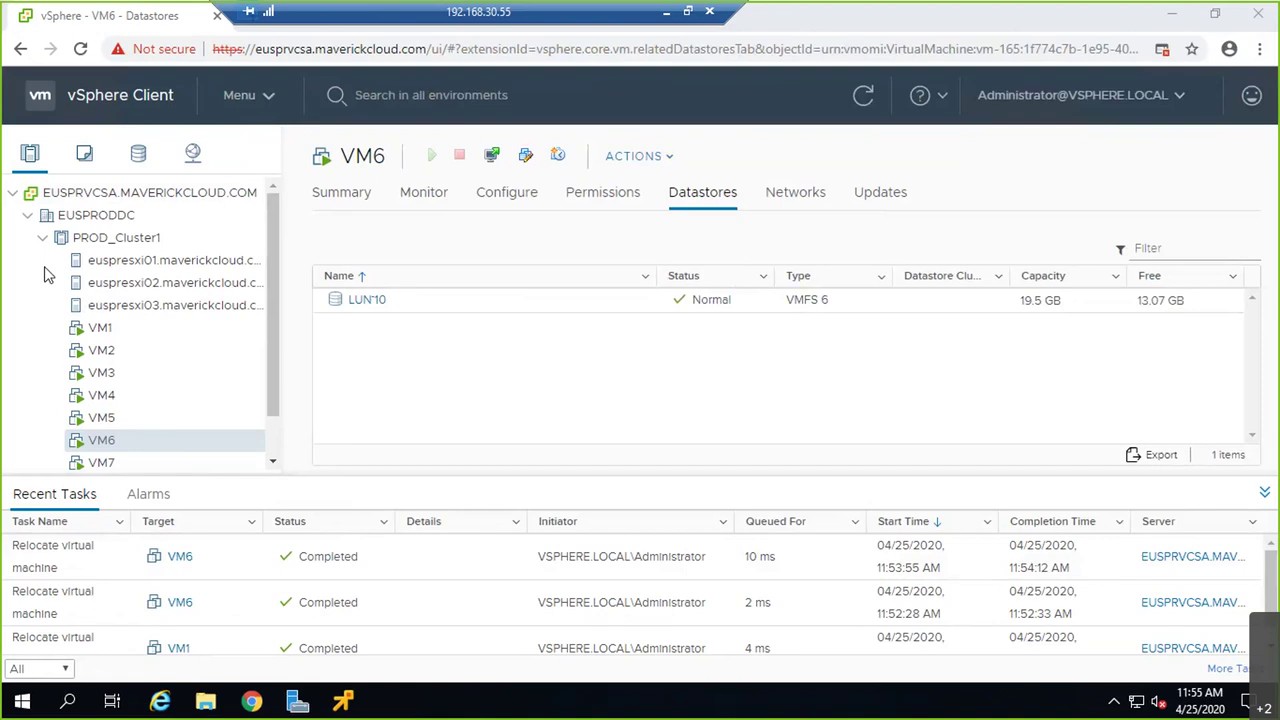
drag(332, 12, 640, 16)
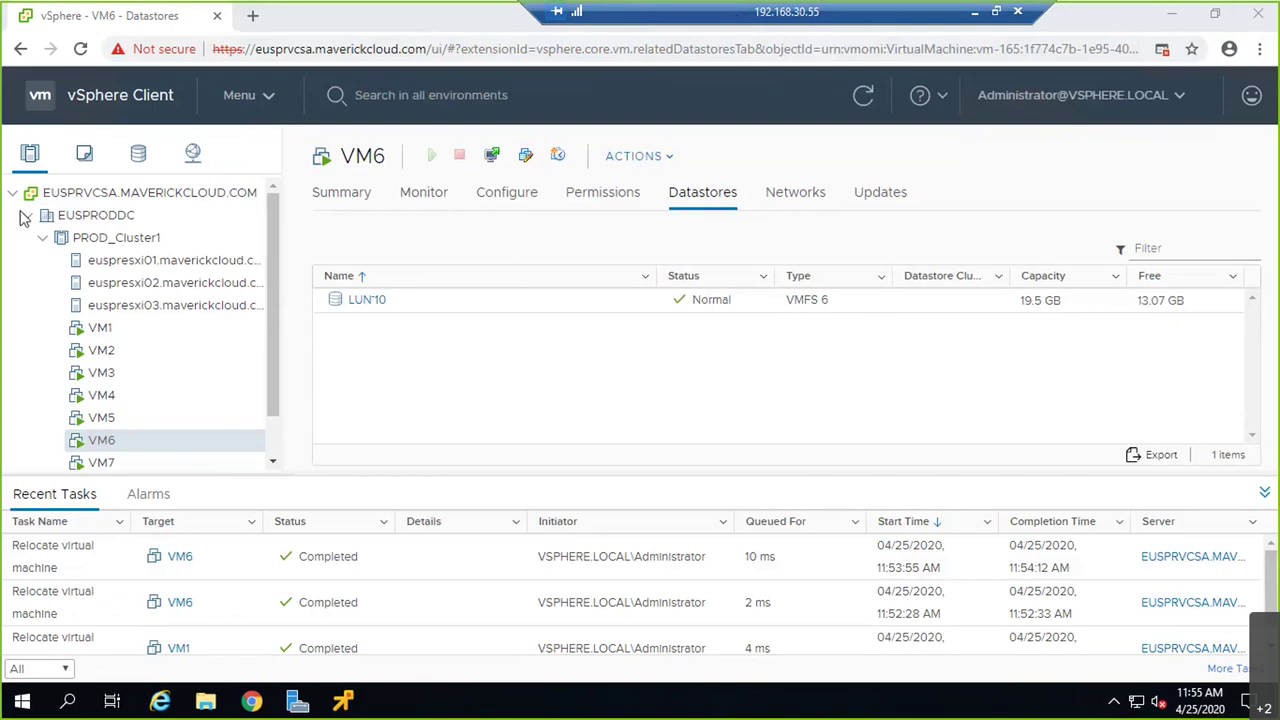
click(971, 18)
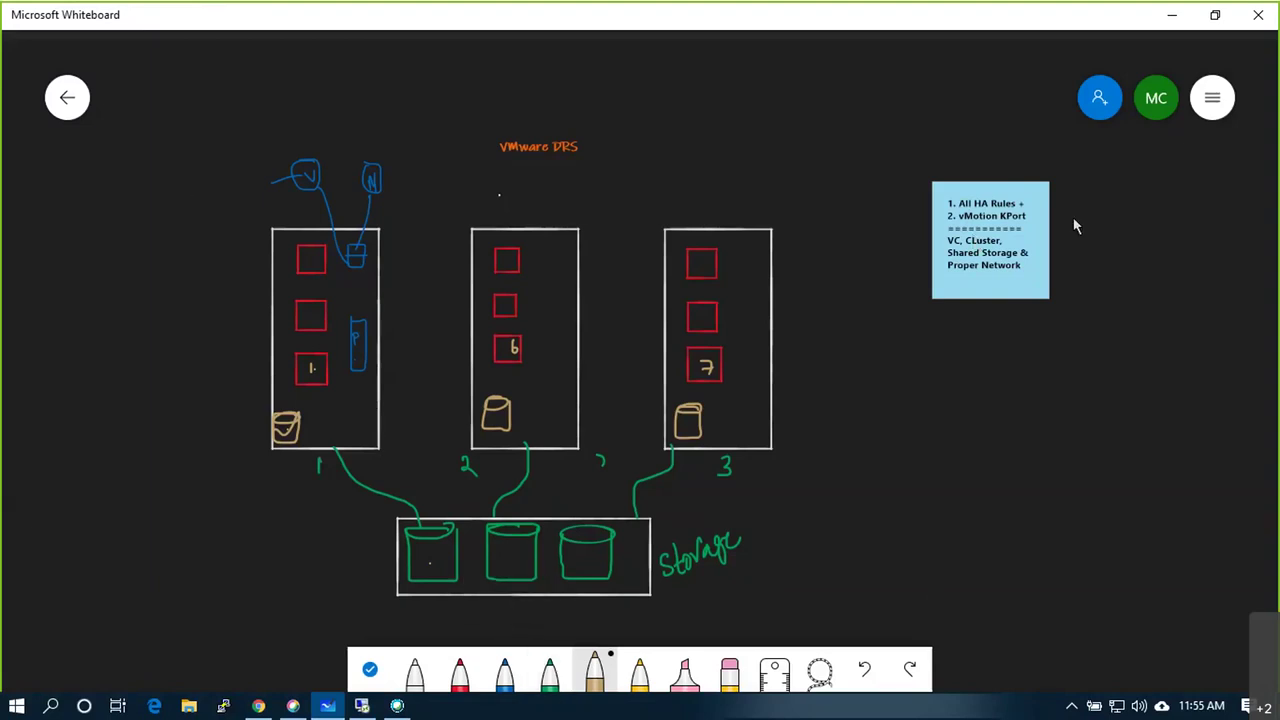
Draw two check marks beside the prerequisites sticky note, and underline and check-mark the VMware DRS title
drag(1051, 214, 1077, 192)
drag(1054, 238, 1086, 220)
drag(518, 158, 581, 162)
drag(596, 146, 628, 111)
scroll(649, 286, down, 2)
scroll(655, 290, up, 1)
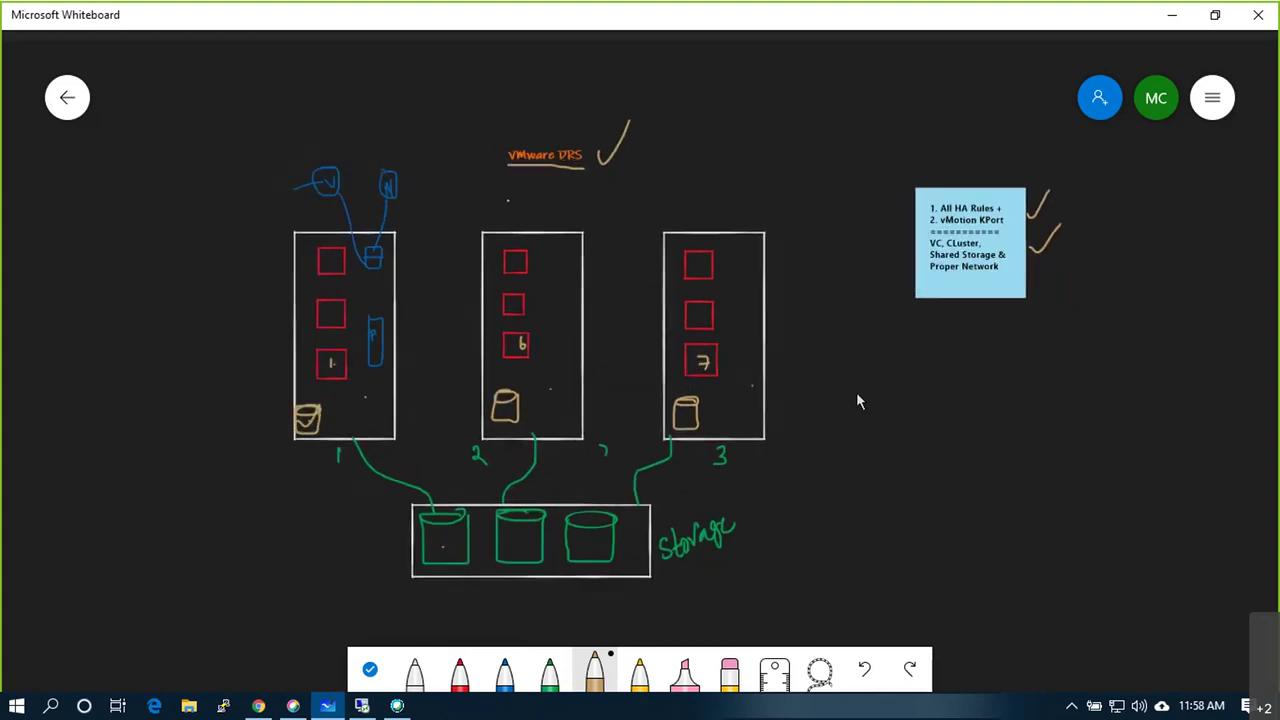
Draw a large rectangle below the prerequisites sticky note, and undo a trial horizontal dividing line across it
mouse_move(890, 342)
mouse_down()
mouse_move(895, 606)
mouse_move(1082, 607)
mouse_up()
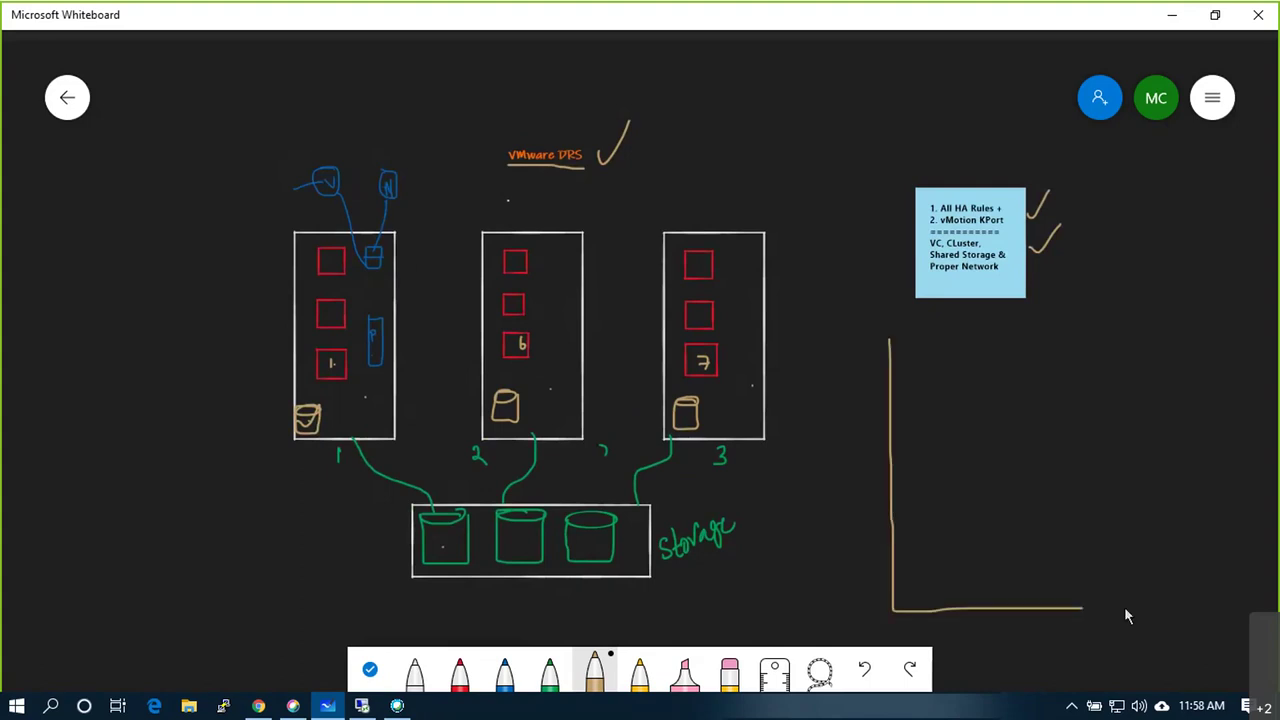
mouse_move(1204, 601)
mouse_down()
mouse_move(1234, 570)
mouse_move(1234, 350)
mouse_move(1178, 337)
mouse_move(892, 348)
mouse_up()
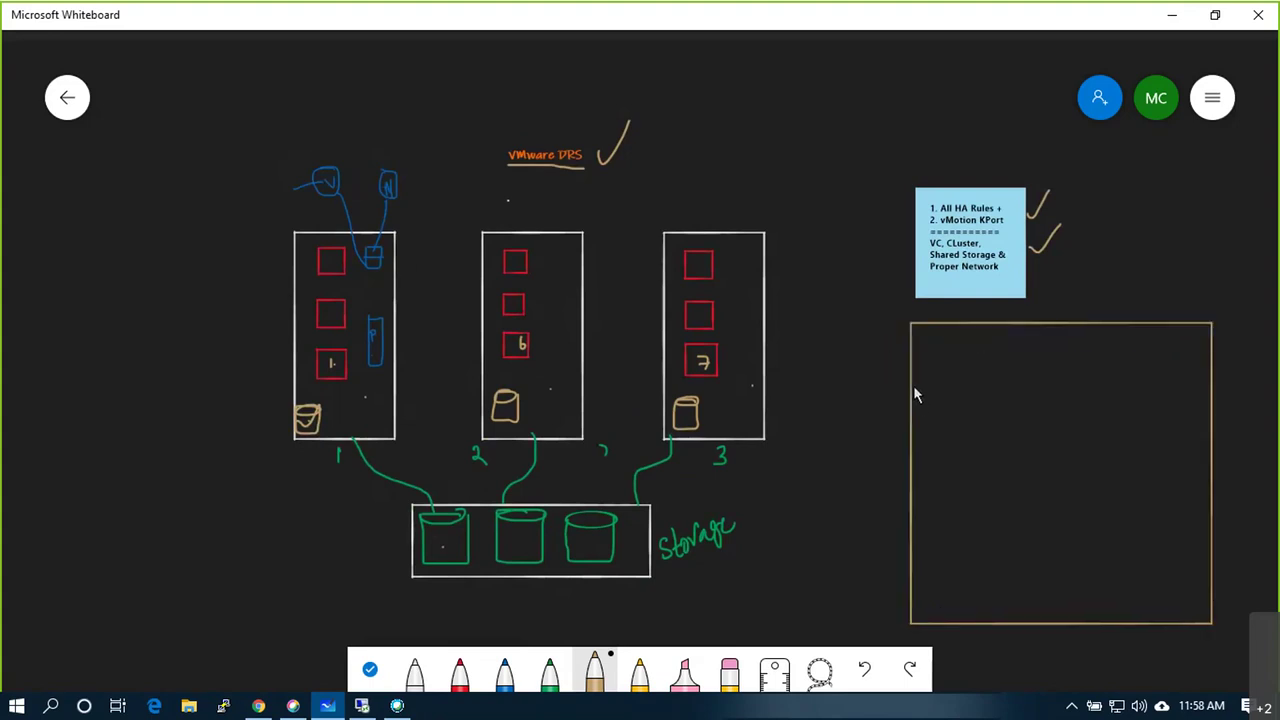
drag(912, 410, 1170, 420)
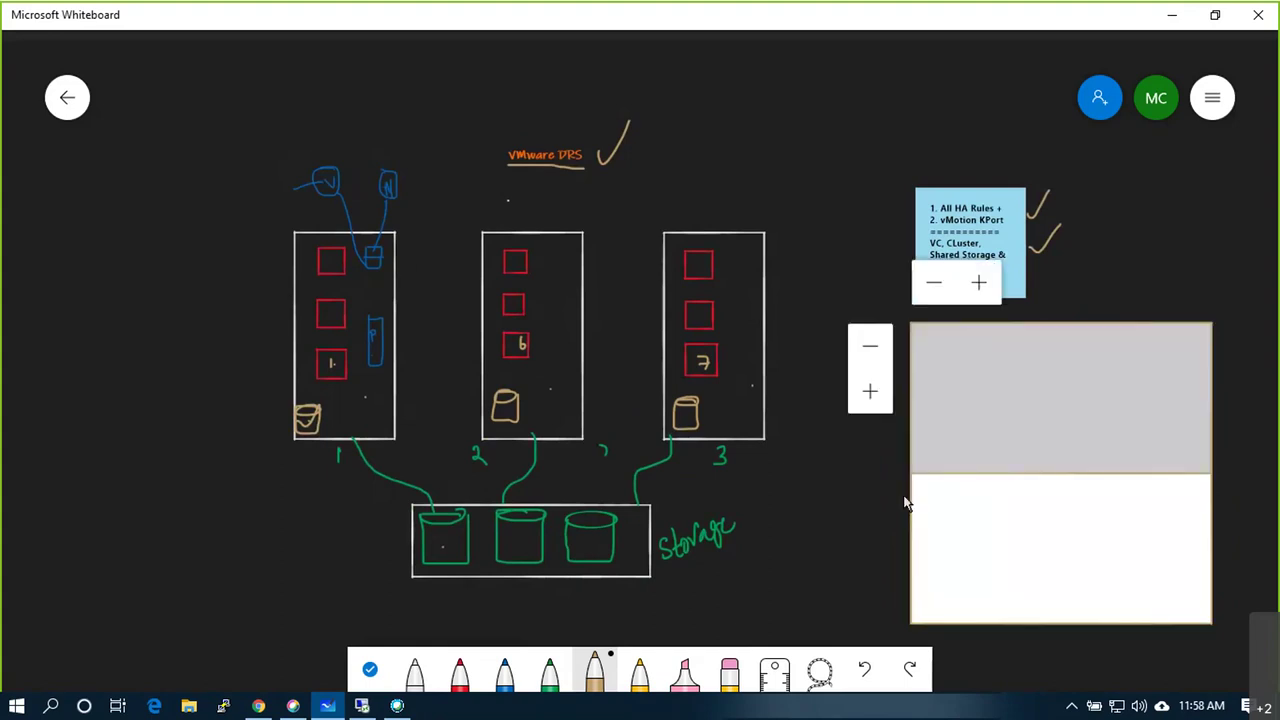
key(ctrl+z)
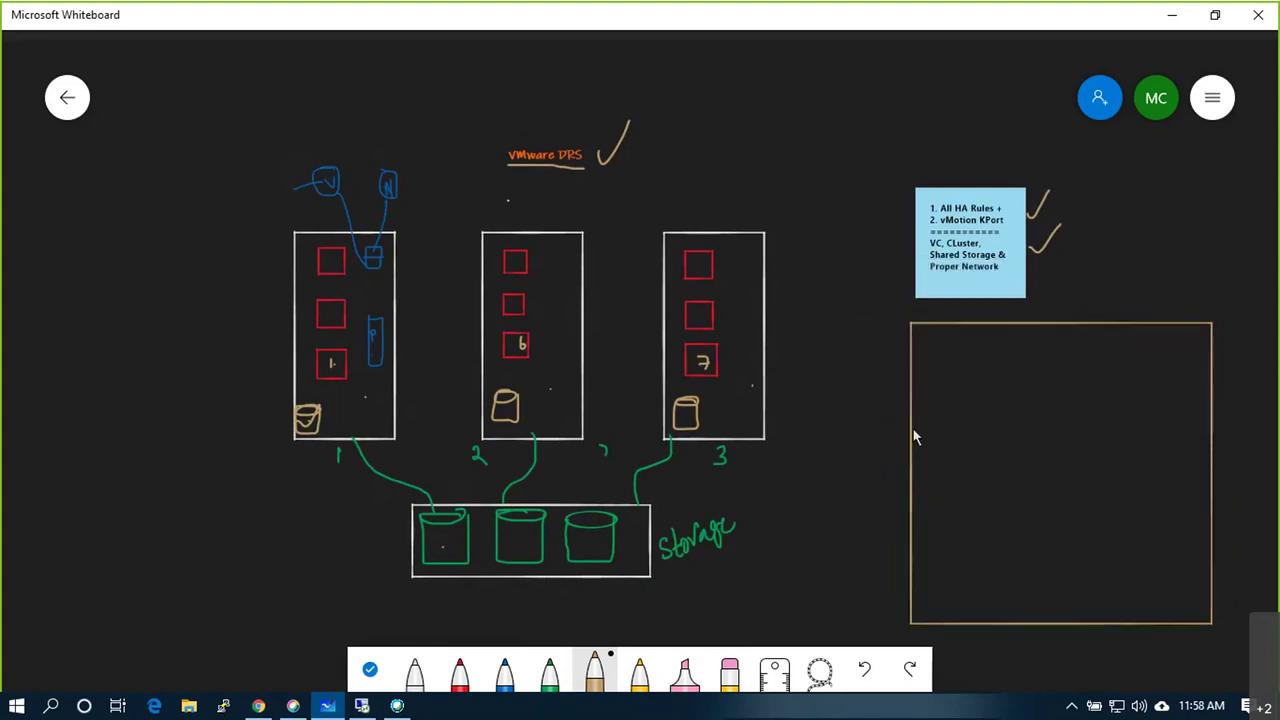
Divide the large rectangle below the sticky note into three rows with two horizontal lines
drag(949, 404, 1220, 398)
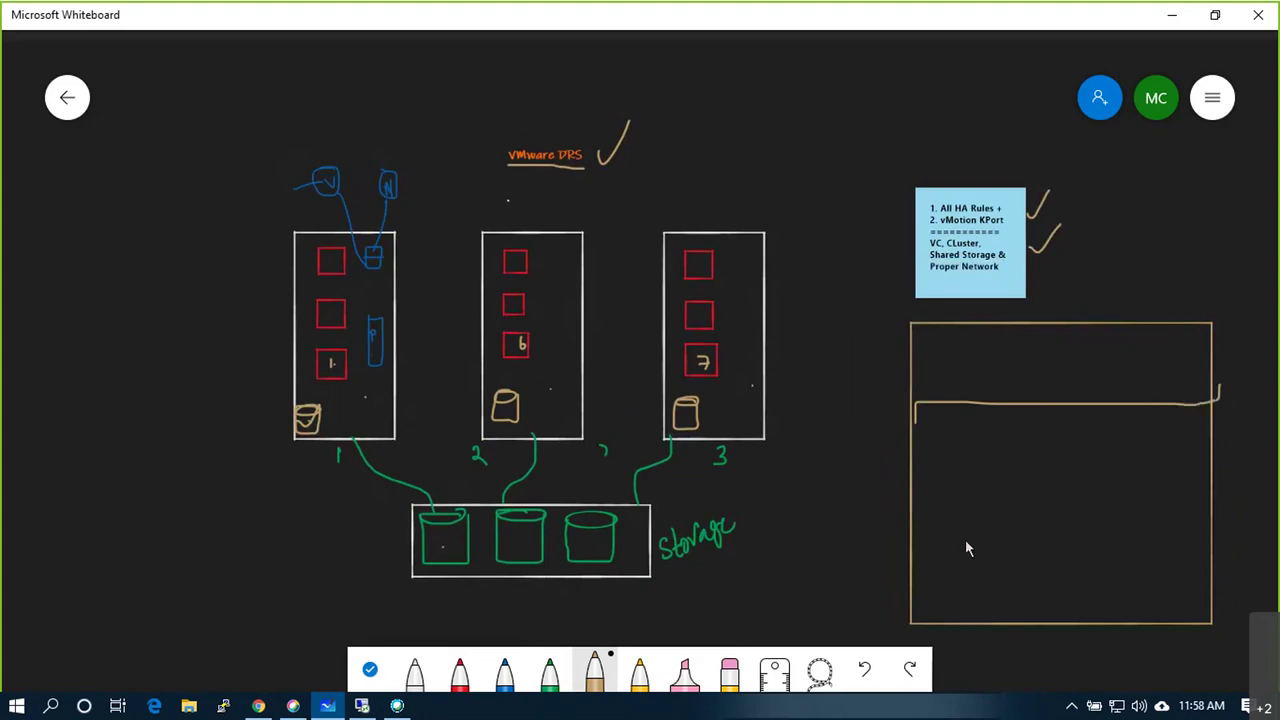
mouse_move(915, 542)
mouse_down()
mouse_move(917, 526)
mouse_move(1215, 505)
mouse_move(1221, 488)
mouse_up()
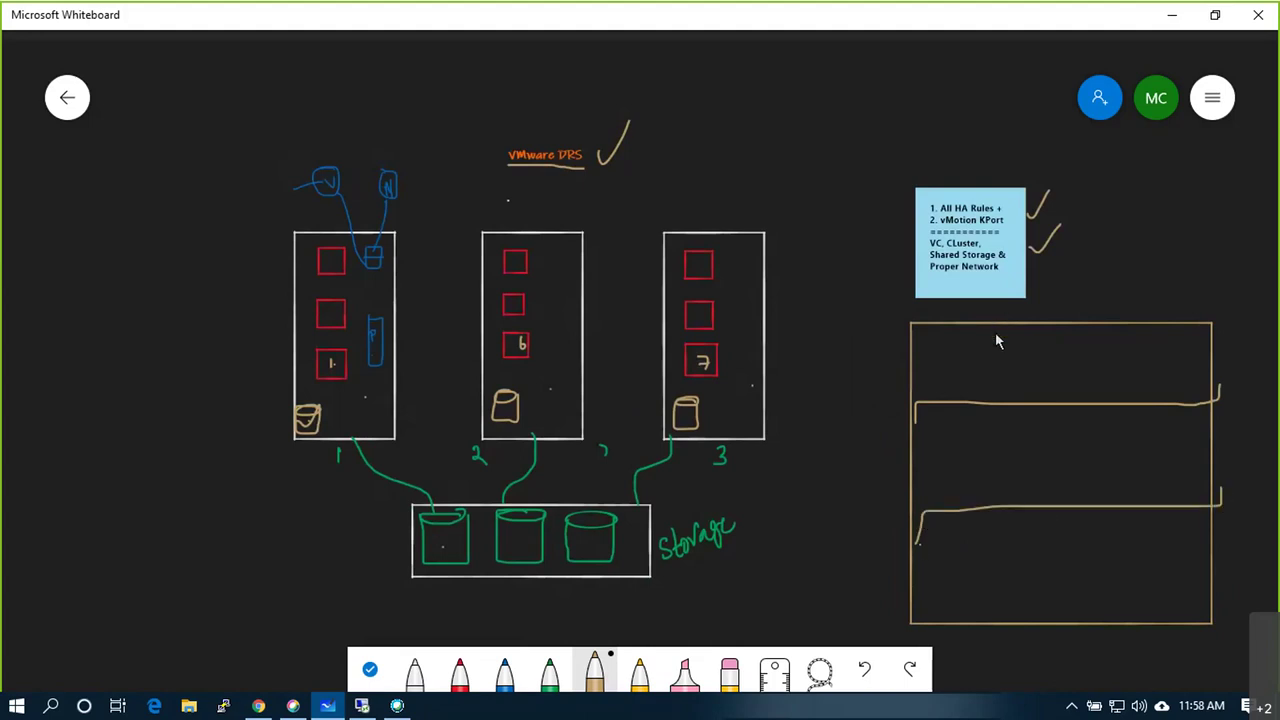
drag(995, 452, 993, 633)
key(ctrl+z)
drag(991, 545, 982, 640)
key(ctrl+z)
drag(992, 381, 1001, 641)
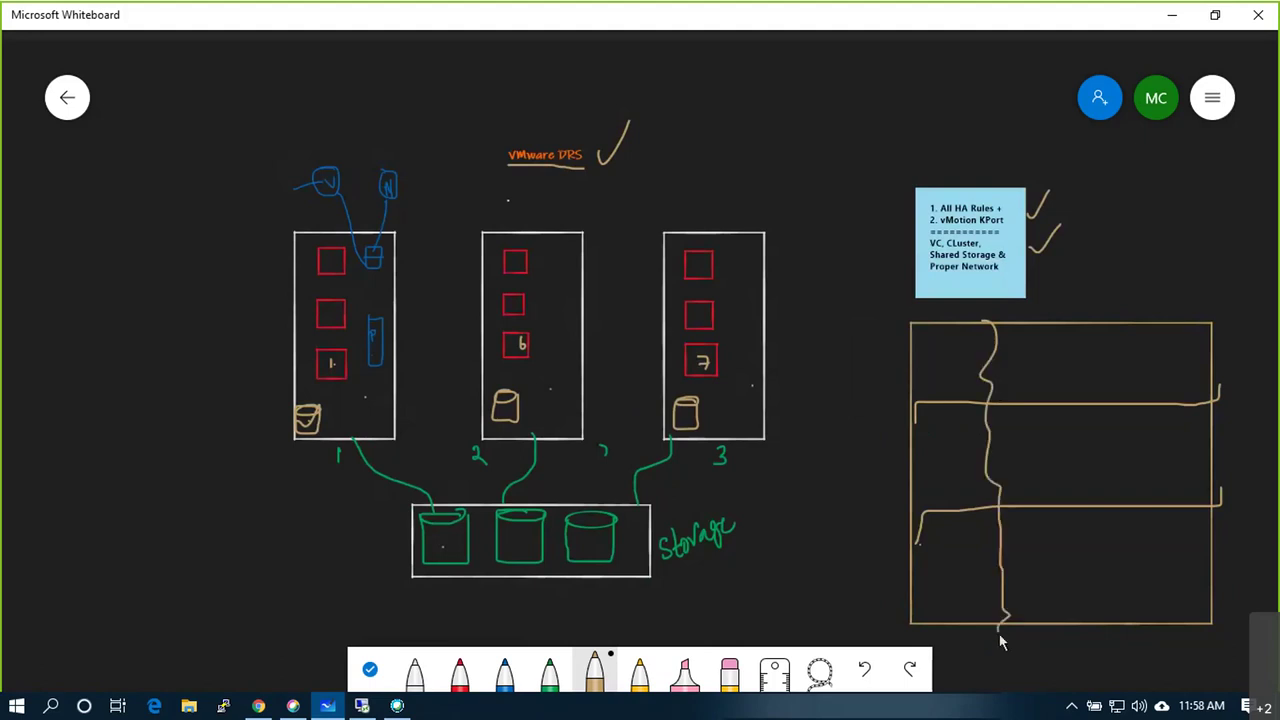
key(ctrl+z)
Separate a narrow label column in the table with a vertical line and write FA, PA and Manual in its three rows
drag(980, 326, 991, 606)
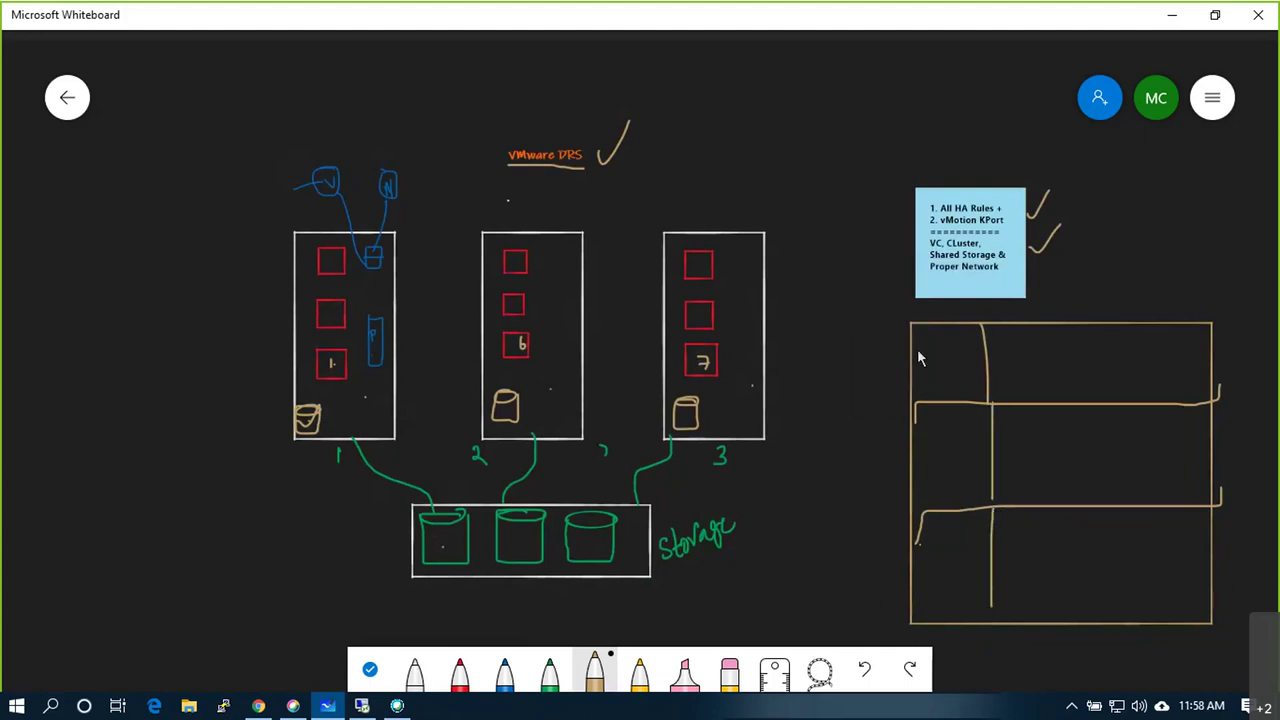
mouse_move(939, 366)
mouse_down()
mouse_move(927, 388)
mouse_move(954, 386)
mouse_move(960, 371)
mouse_up()
mouse_move(929, 450)
mouse_down()
mouse_move(931, 466)
mouse_move(962, 480)
mouse_move(960, 467)
mouse_up()
mouse_move(932, 578)
mouse_down()
mouse_move(943, 563)
mouse_move(954, 576)
mouse_move(986, 570)
mouse_up()
drag(985, 515, 991, 568)
drag(932, 580, 976, 569)
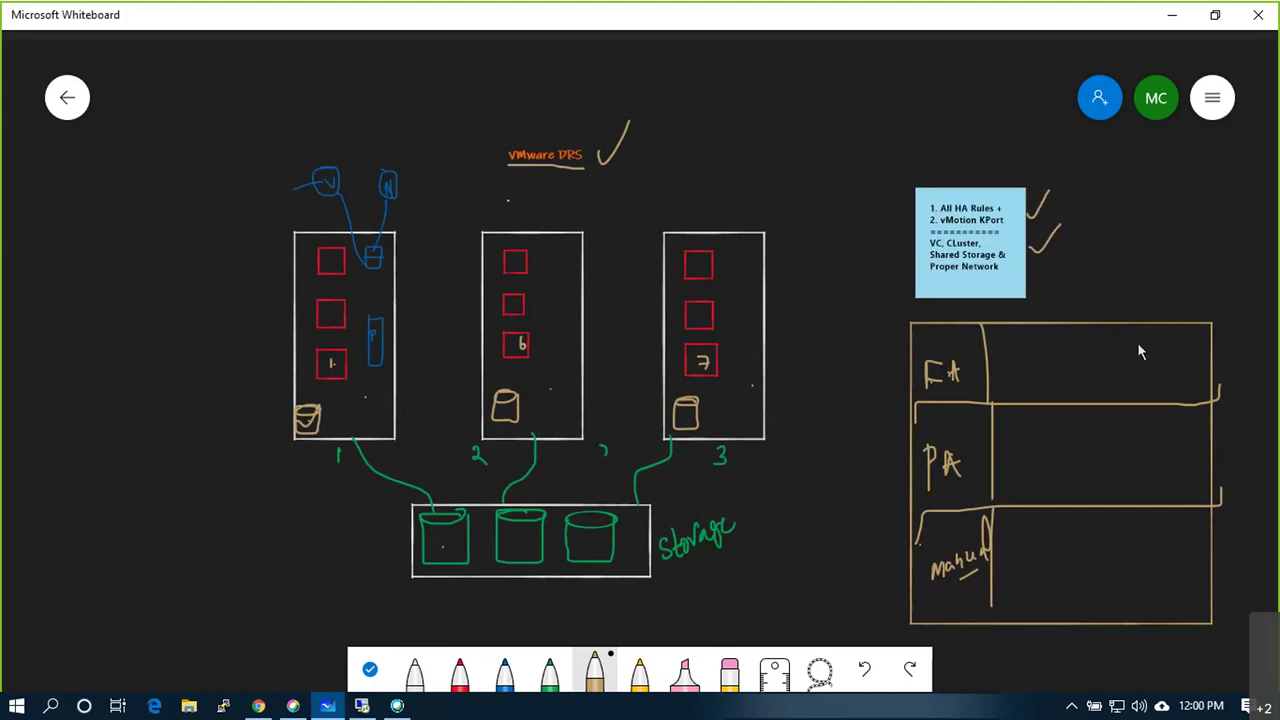
Draw a header strip above the table and add the text "When you Poweron Any VM" over its first part
mouse_move(981, 330)
mouse_down()
mouse_move(980, 294)
mouse_move(1000, 292)
mouse_move(1202, 290)
mouse_move(1207, 320)
mouse_up()
drag(1083, 293, 1090, 316)
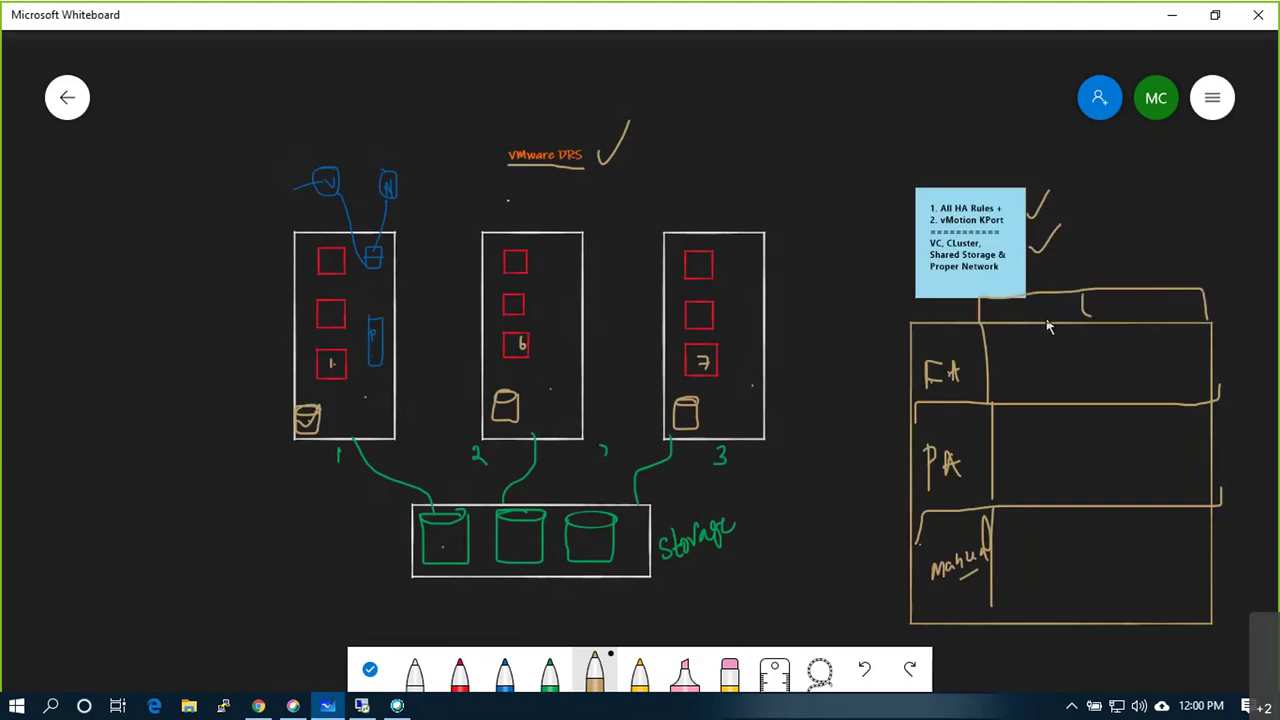
right_click(1000, 290)
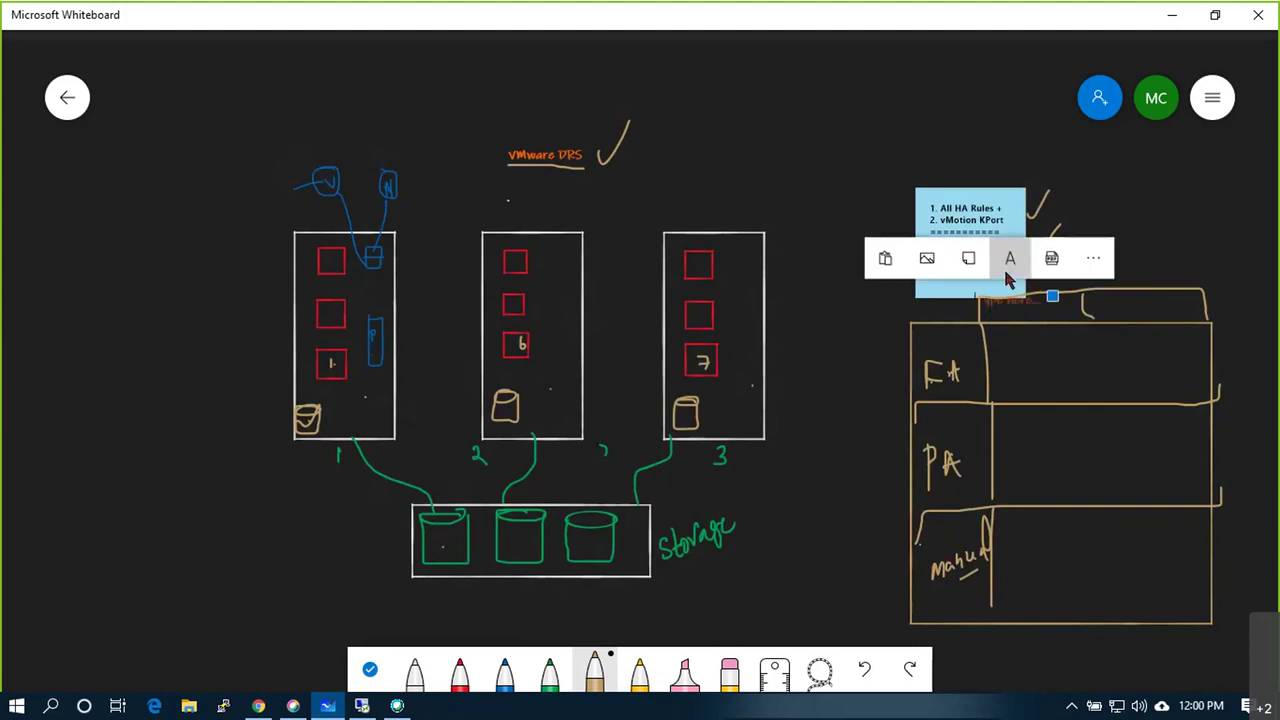
click(1010, 260)
text(Initi)
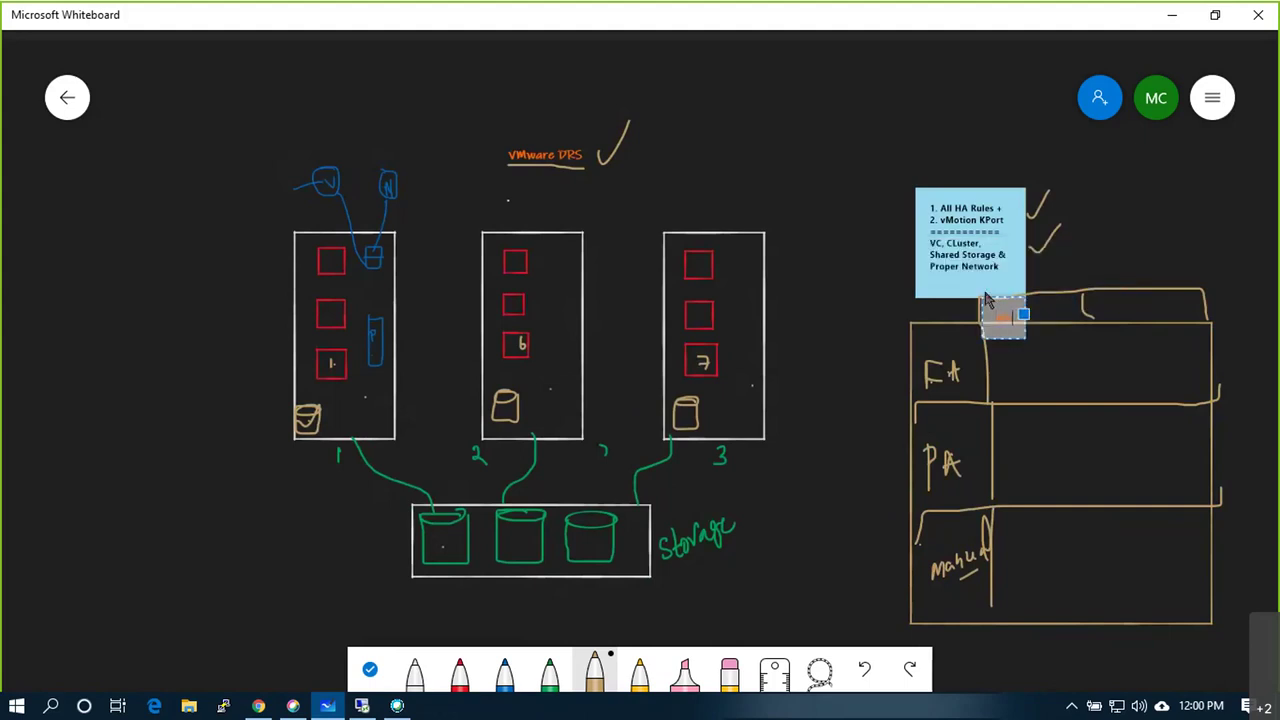
text(al Placement)
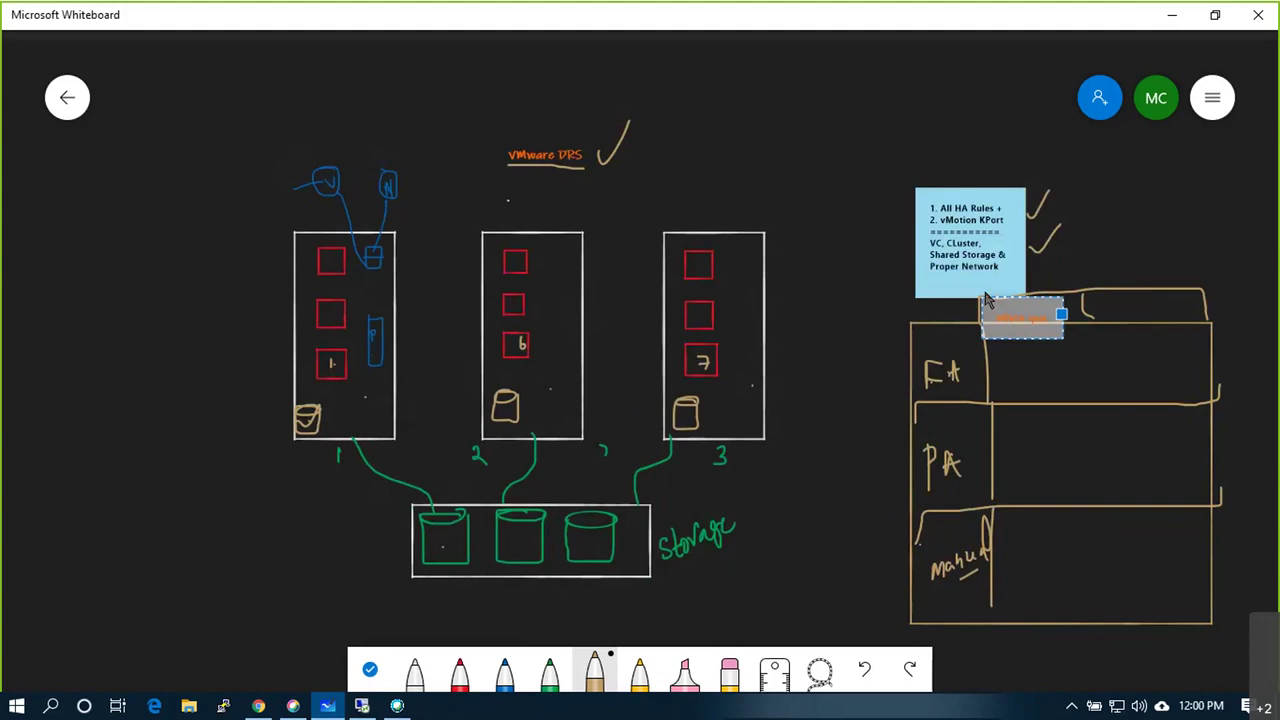
text( - Power On)
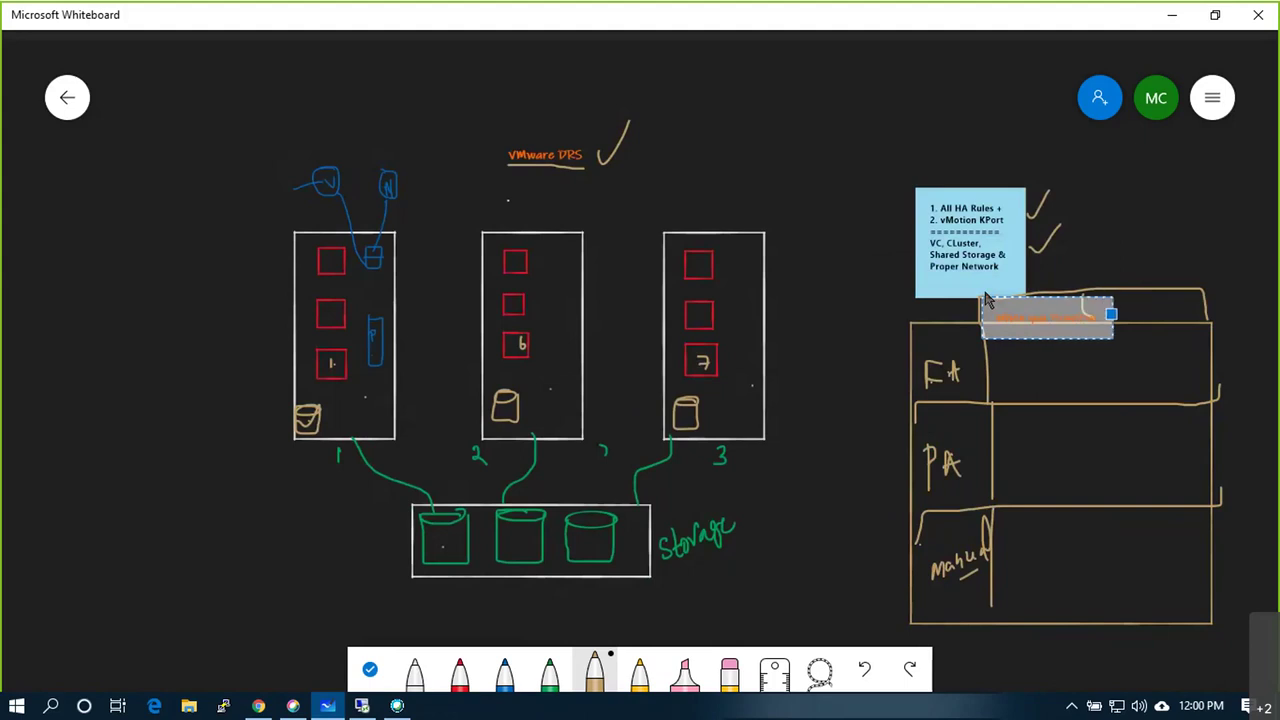
click(1052, 423)
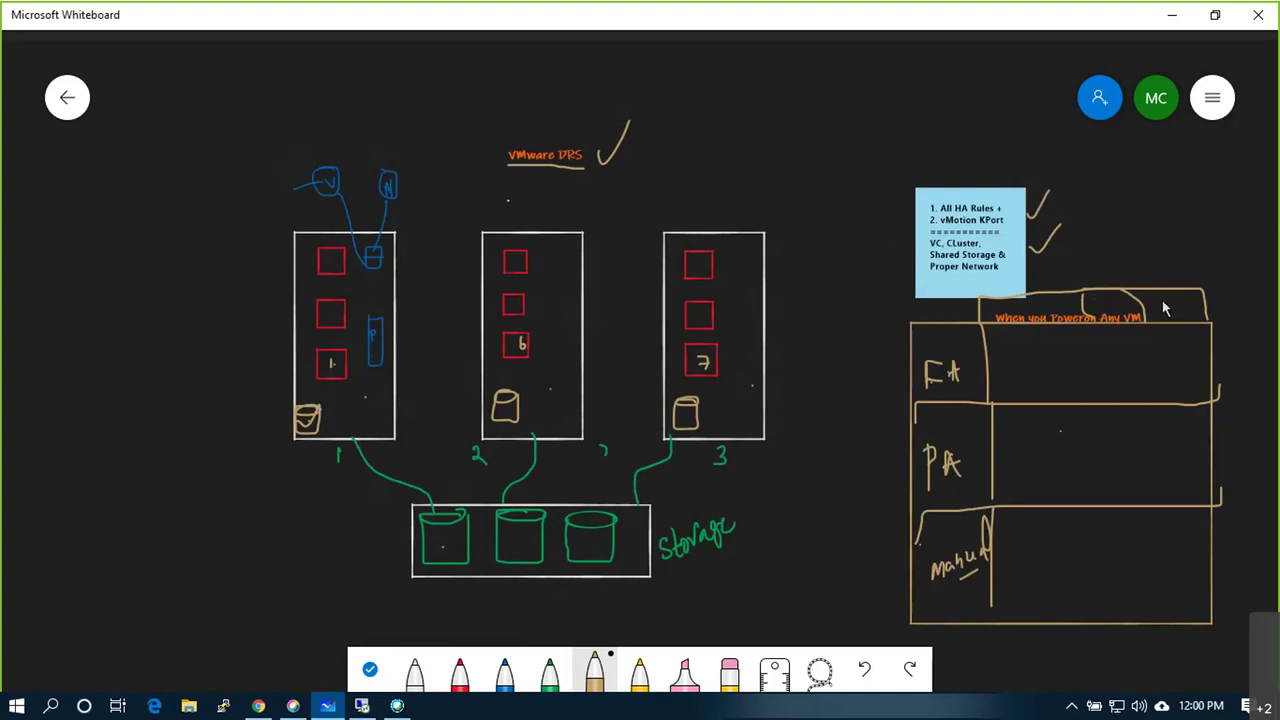
Add the text "Every 5 Mins" with an arrow to the second header cell, and split the wide table column with a vertical line
drag(1169, 238, 1165, 300)
right_click(1159, 205)
click(1168, 157)
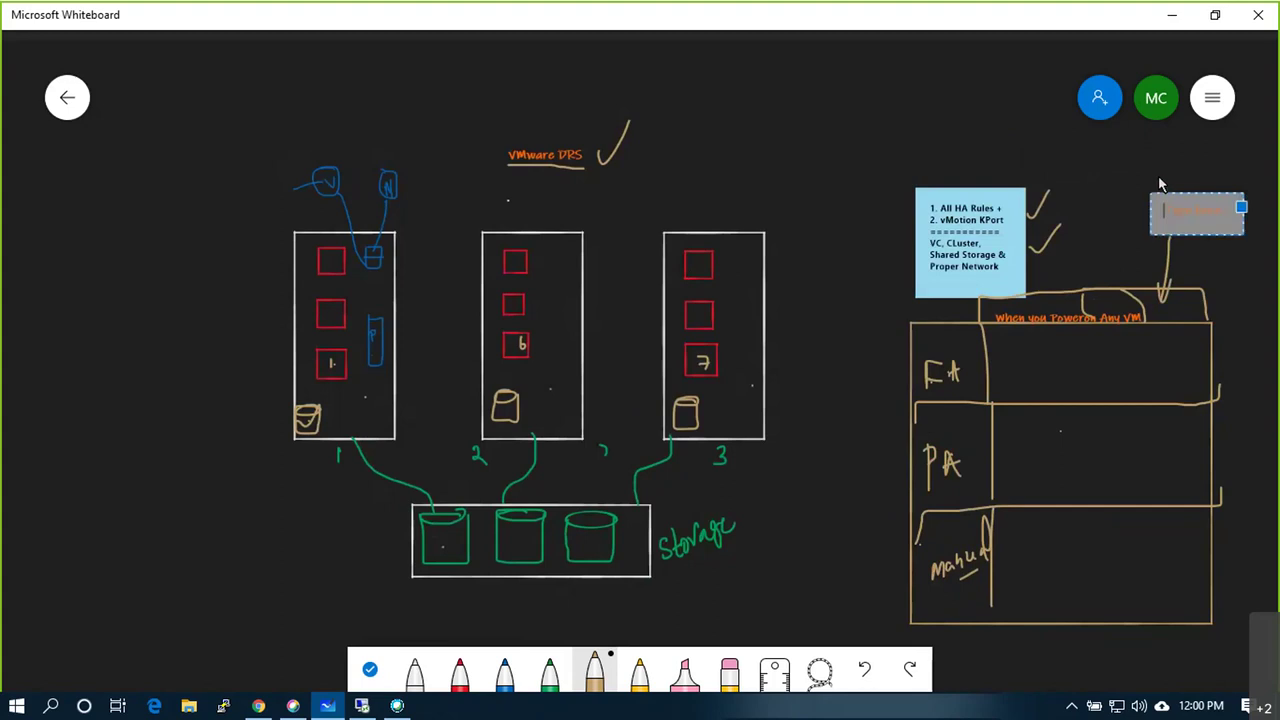
text(Suggested Best)
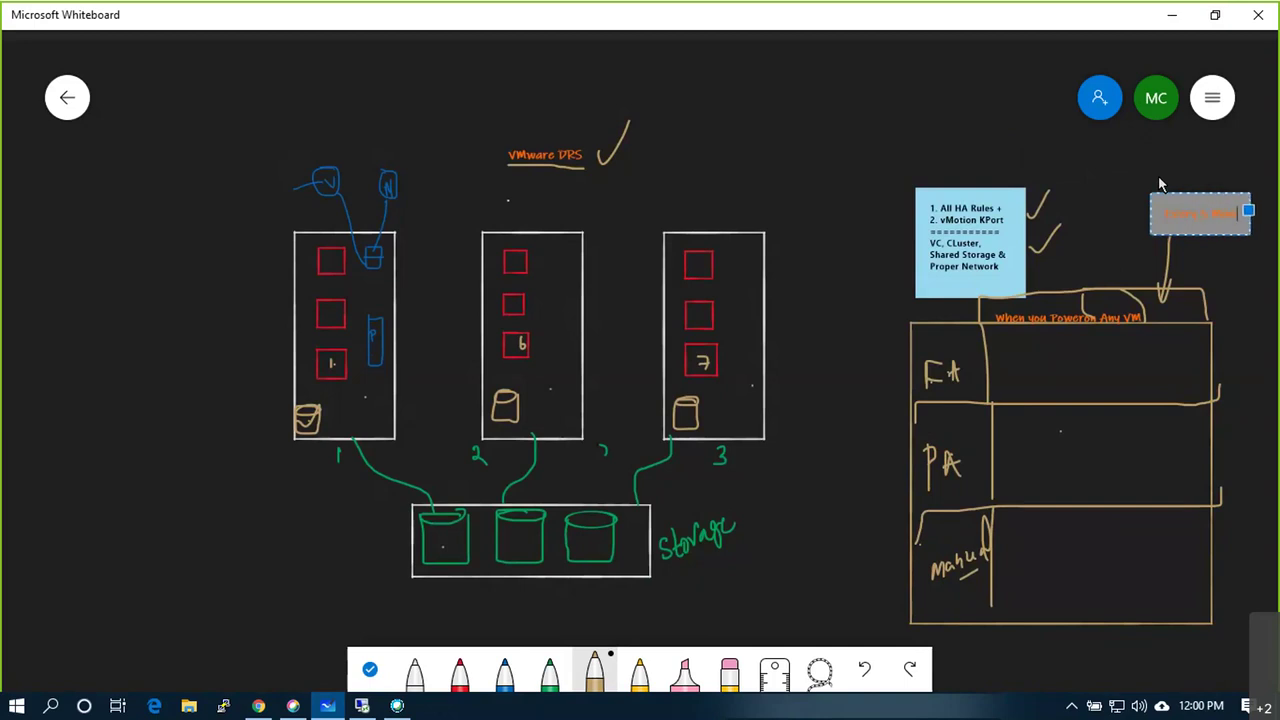
click(1262, 368)
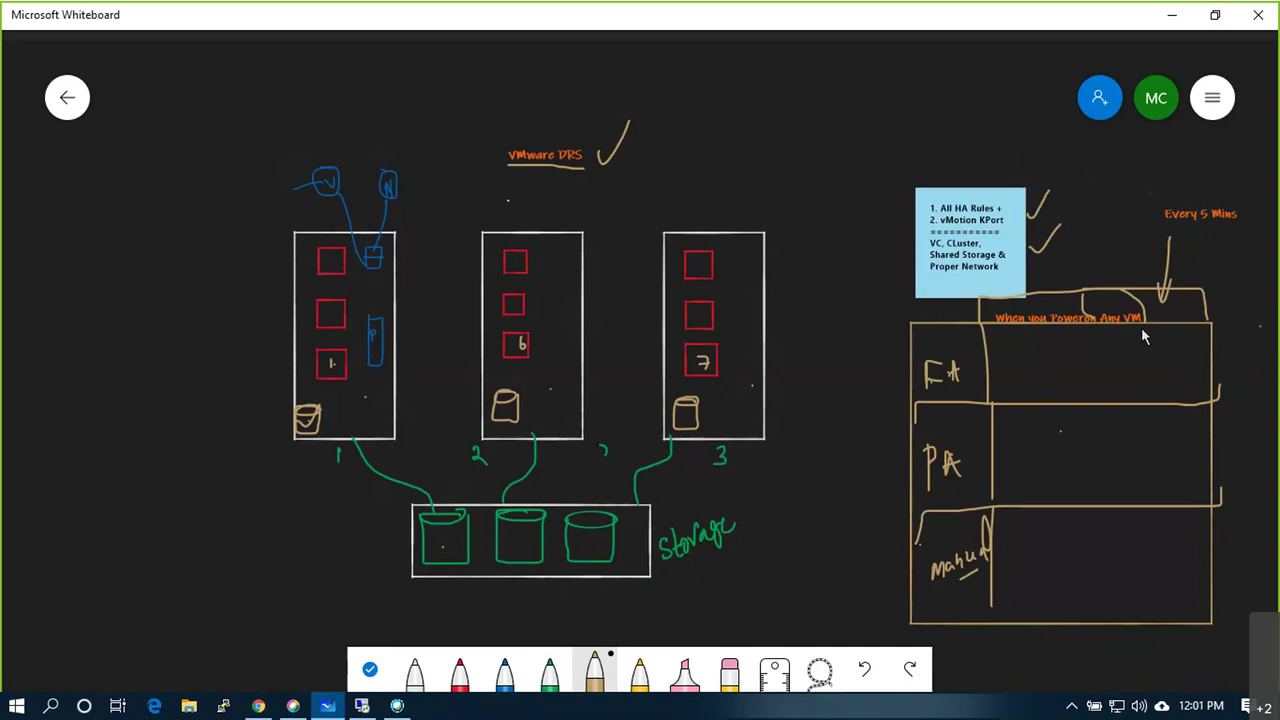
drag(1096, 341, 1116, 602)
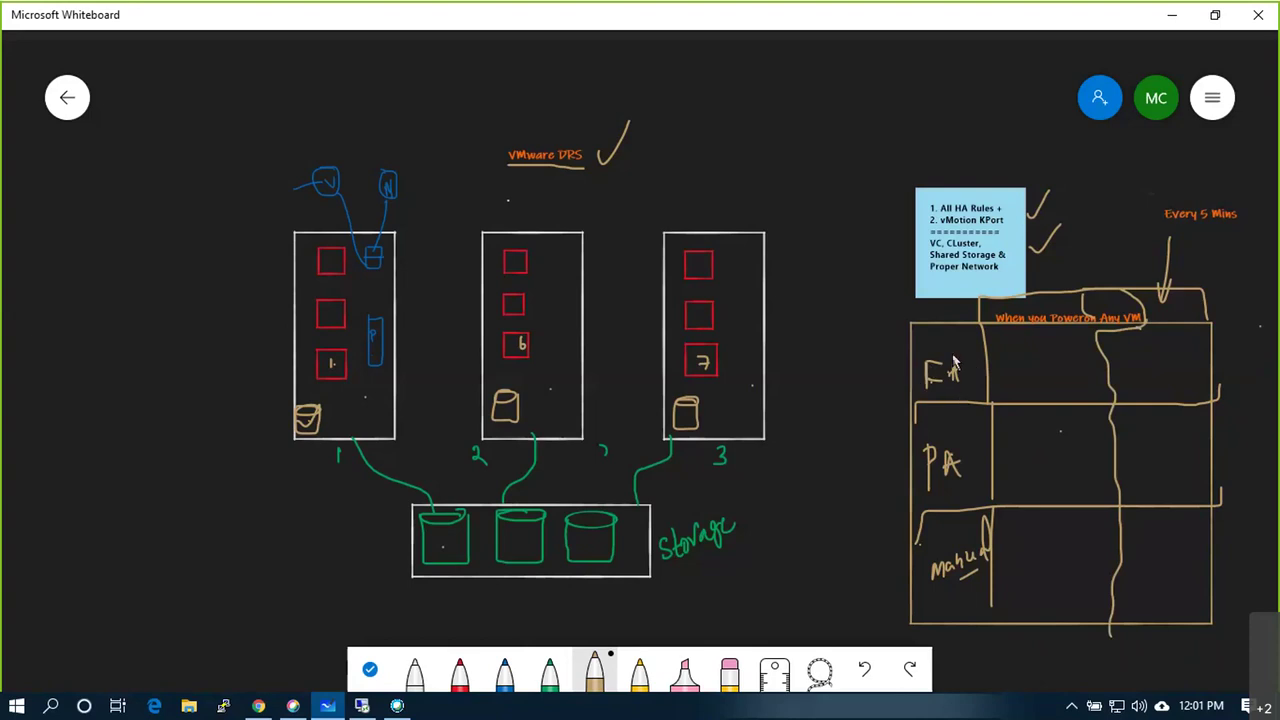
Switch to the vSphere Client in the remote session, collapse the recent tasks and show the vSphere DRS configuration of PROD_Cluster1
click(362, 706)
click(146, 260)
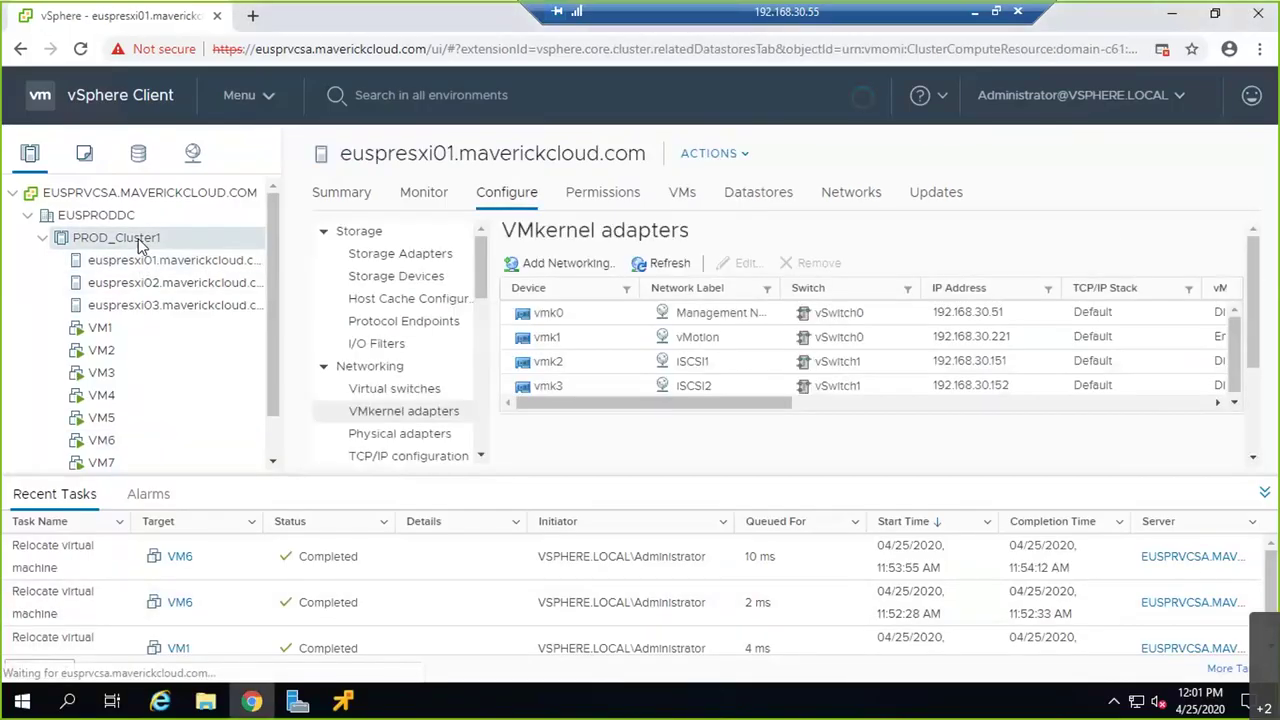
click(1265, 492)
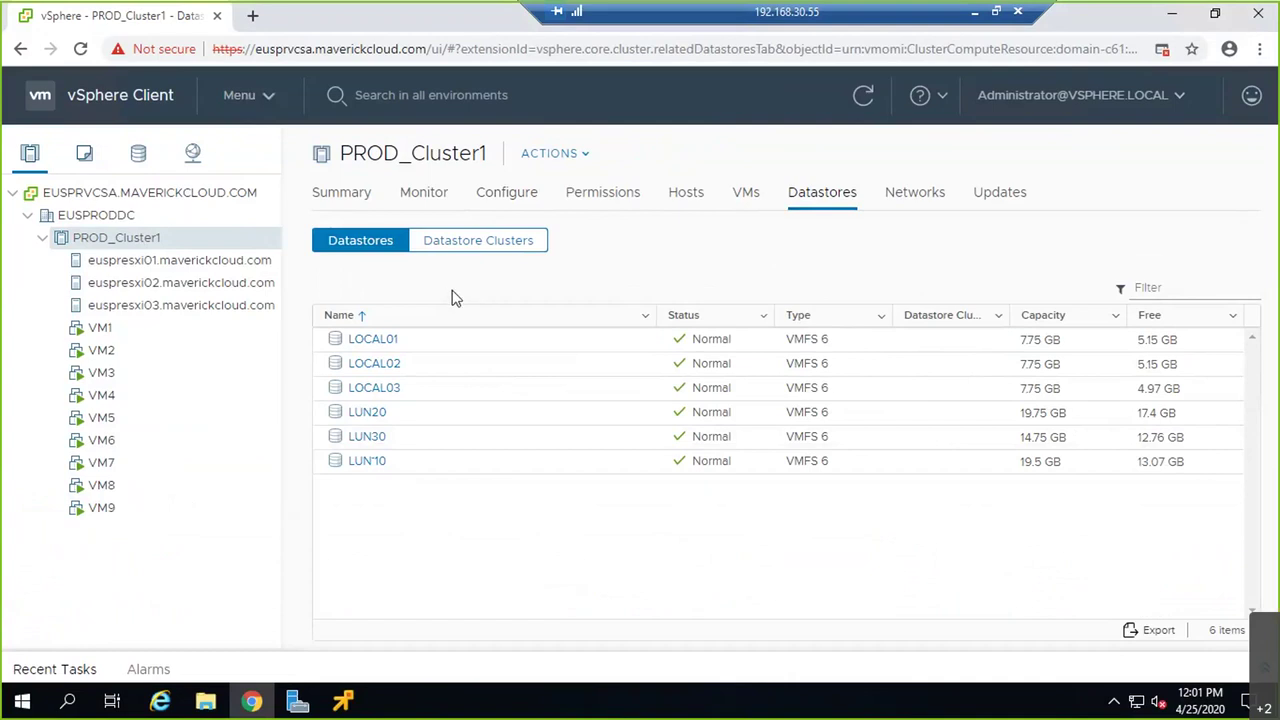
click(524, 197)
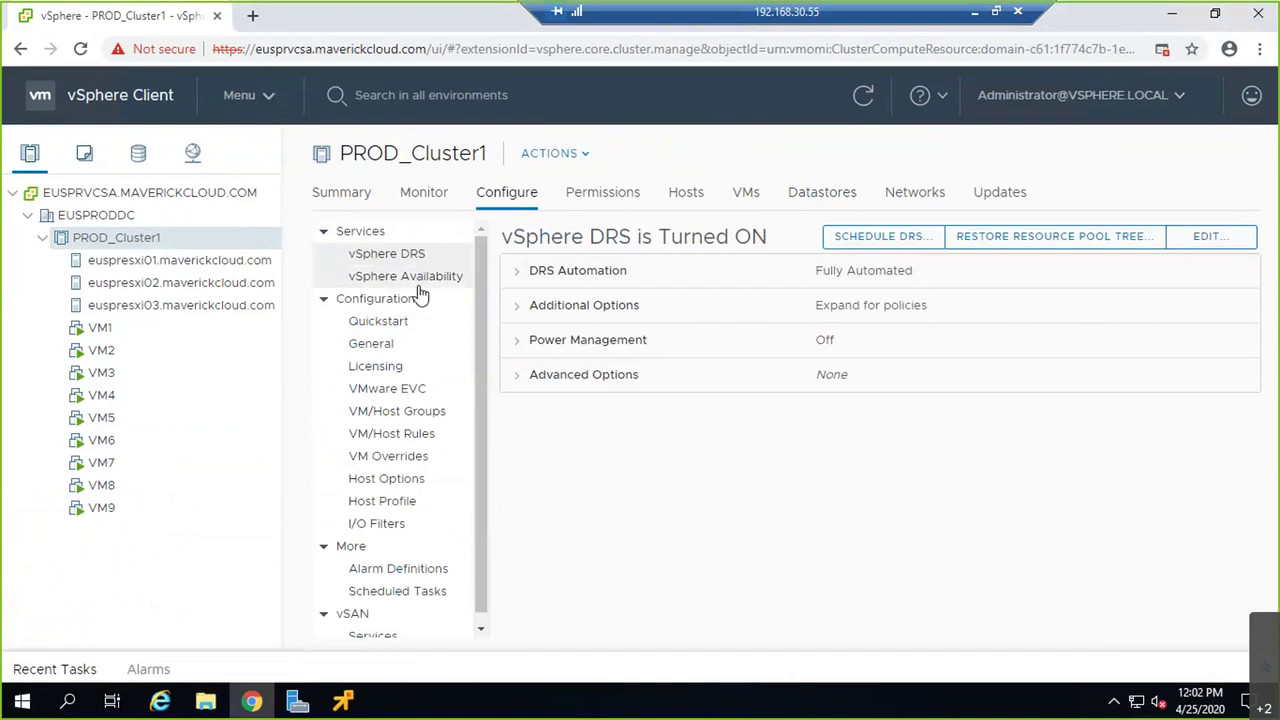
Edit the cluster's DRS settings, keeping Fully Automated as automation level, and save the migration threshold at the most aggressive setting
click(1185, 243)
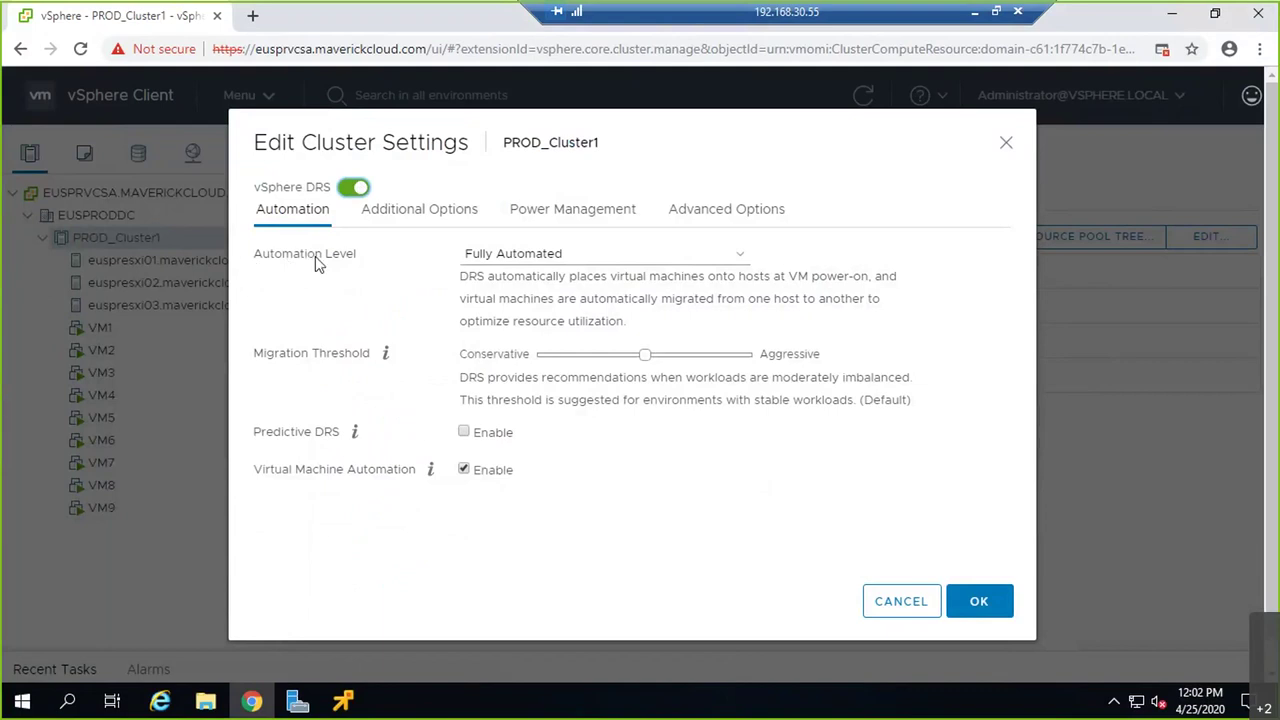
click(636, 260)
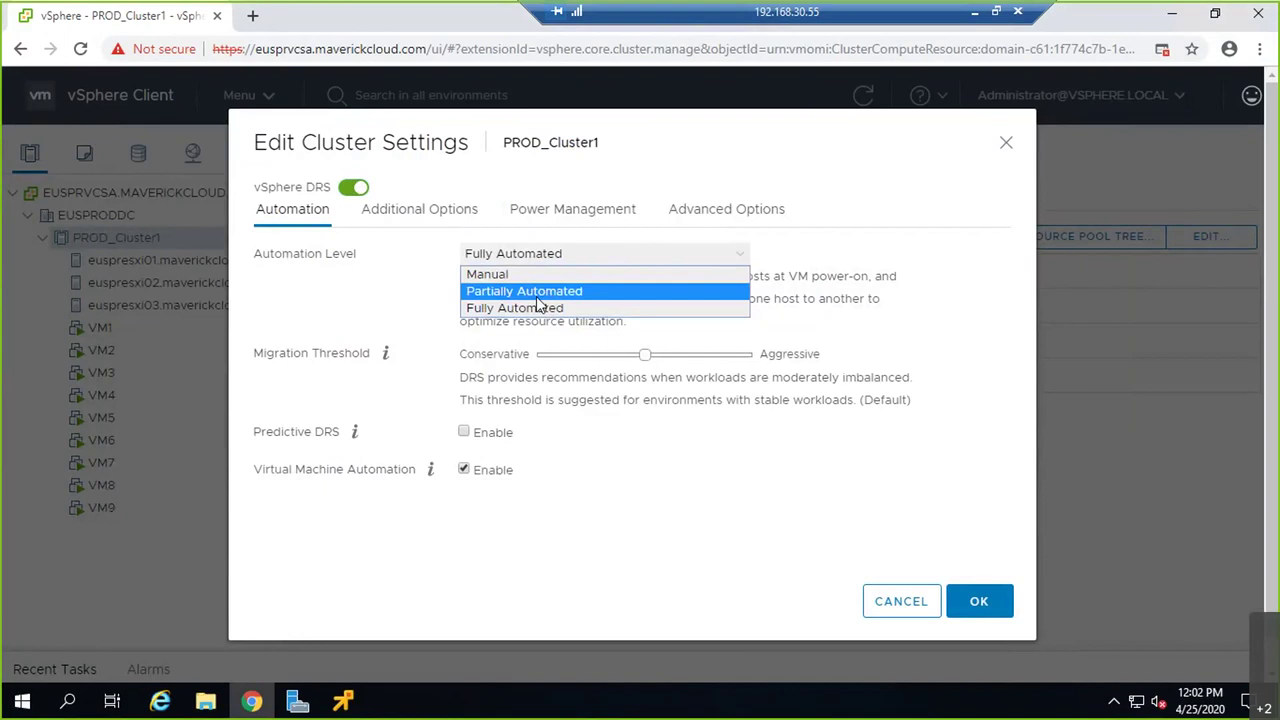
click(351, 266)
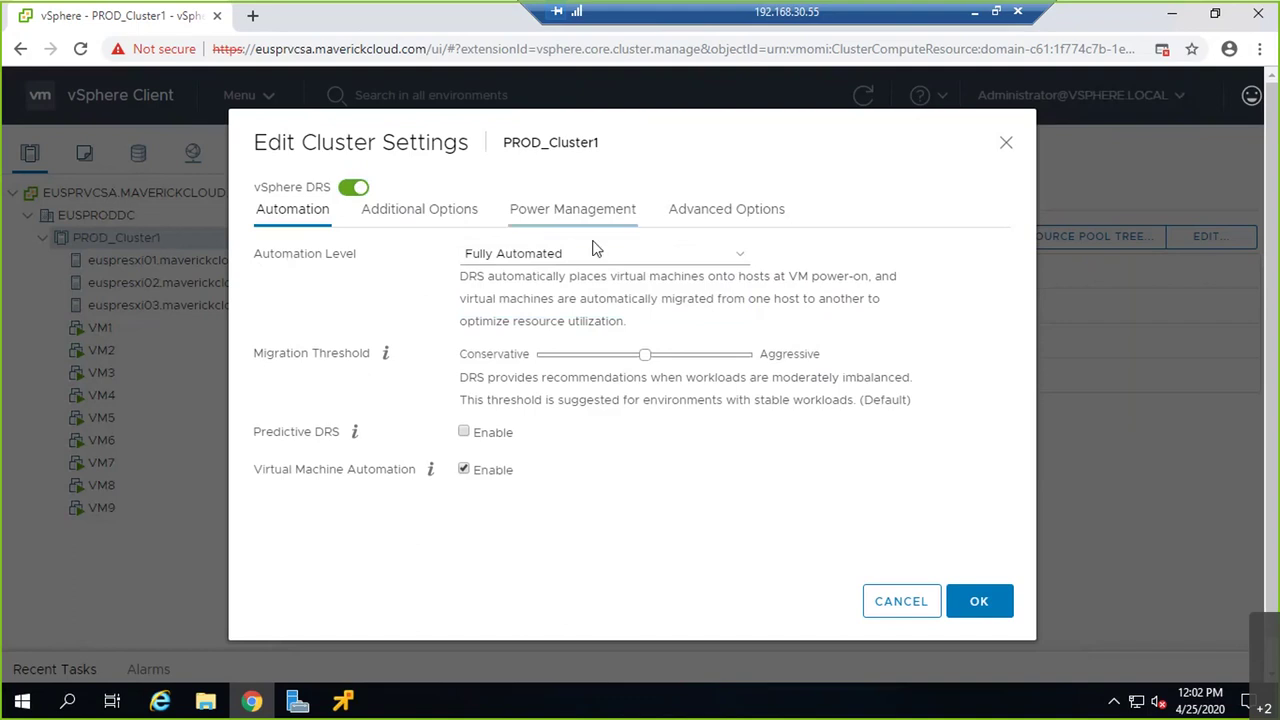
drag(646, 356, 752, 357)
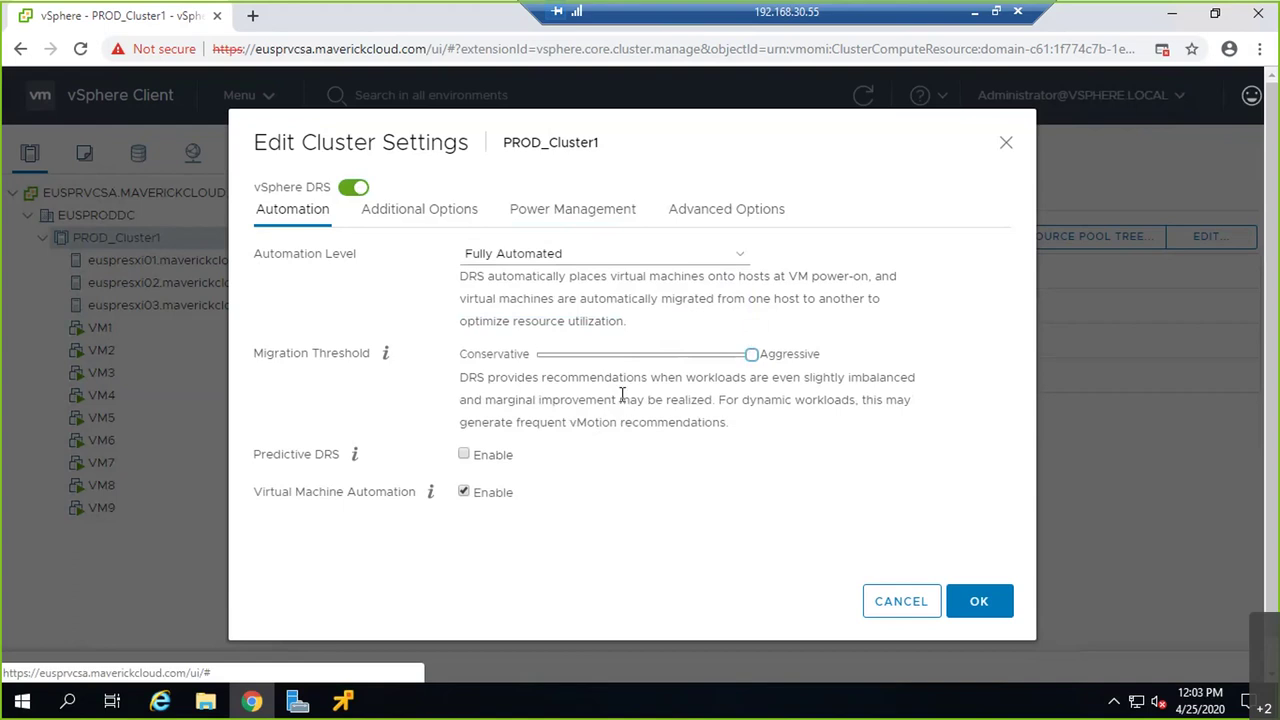
click(978, 603)
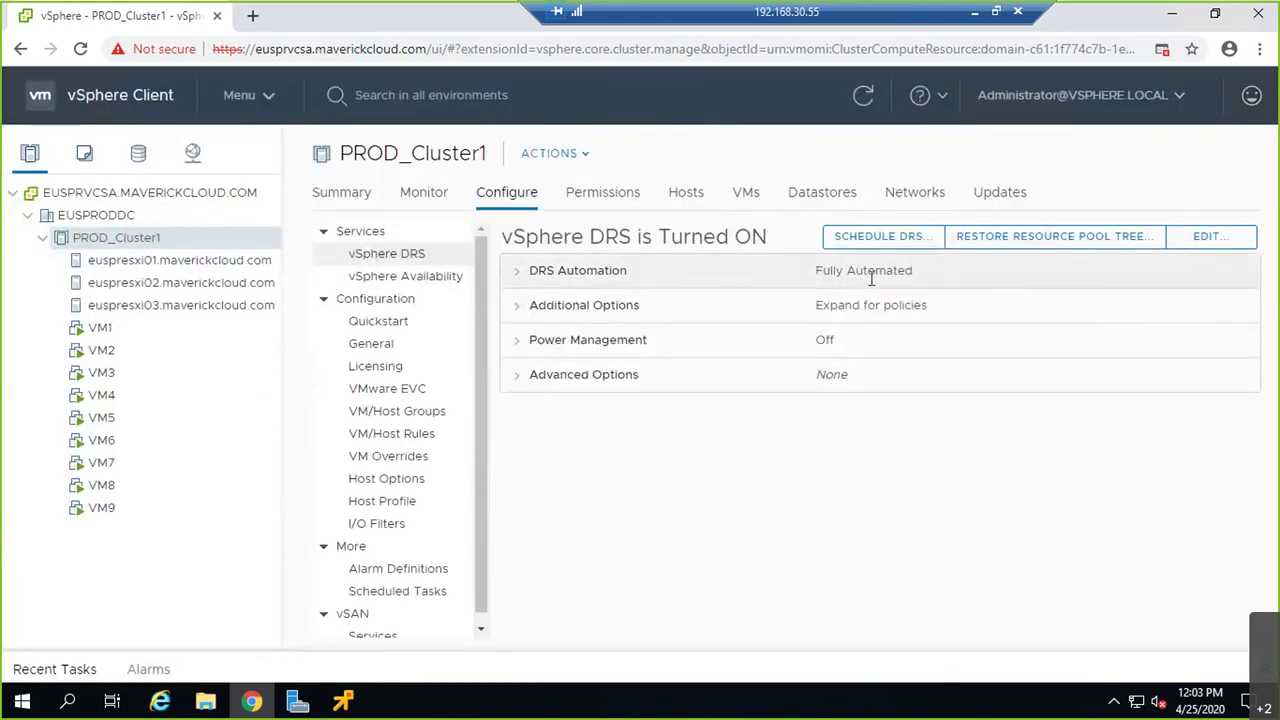
Glance at the whiteboard table, return to the vSphere Client and power off VM1 through VM9 in PROD_Cluster1
click(975, 17)
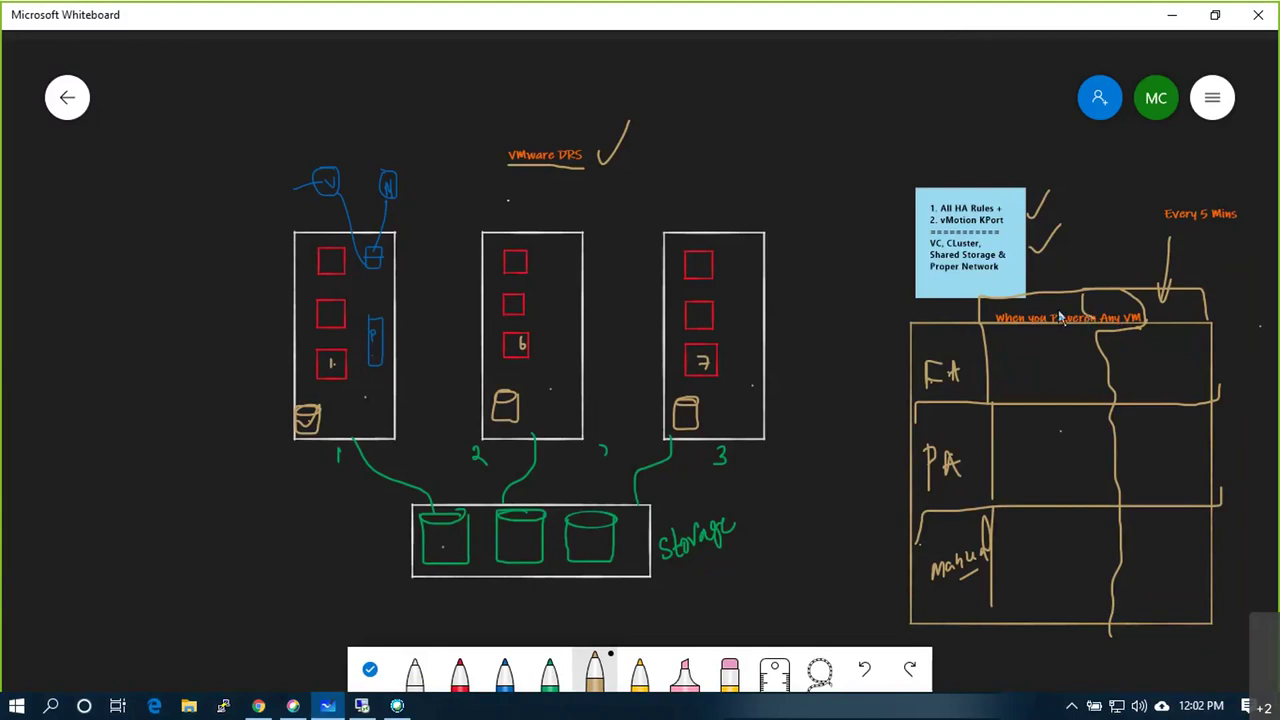
click(362, 705)
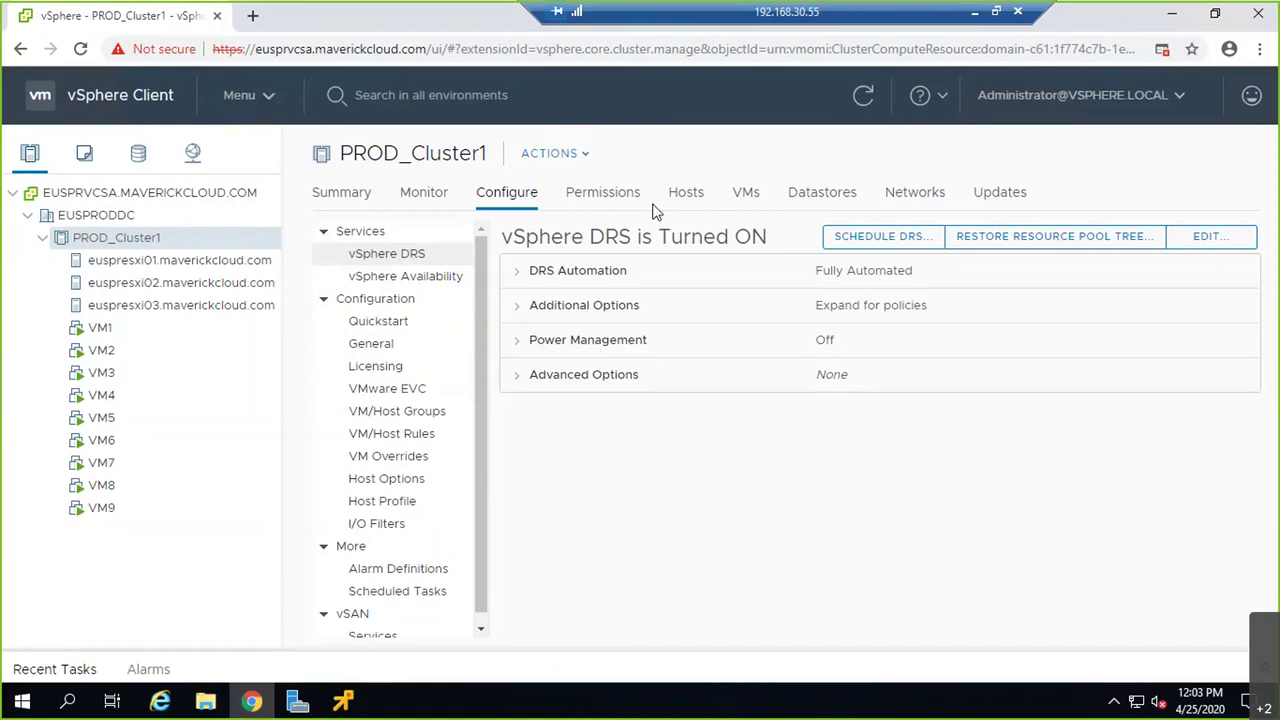
click(746, 192)
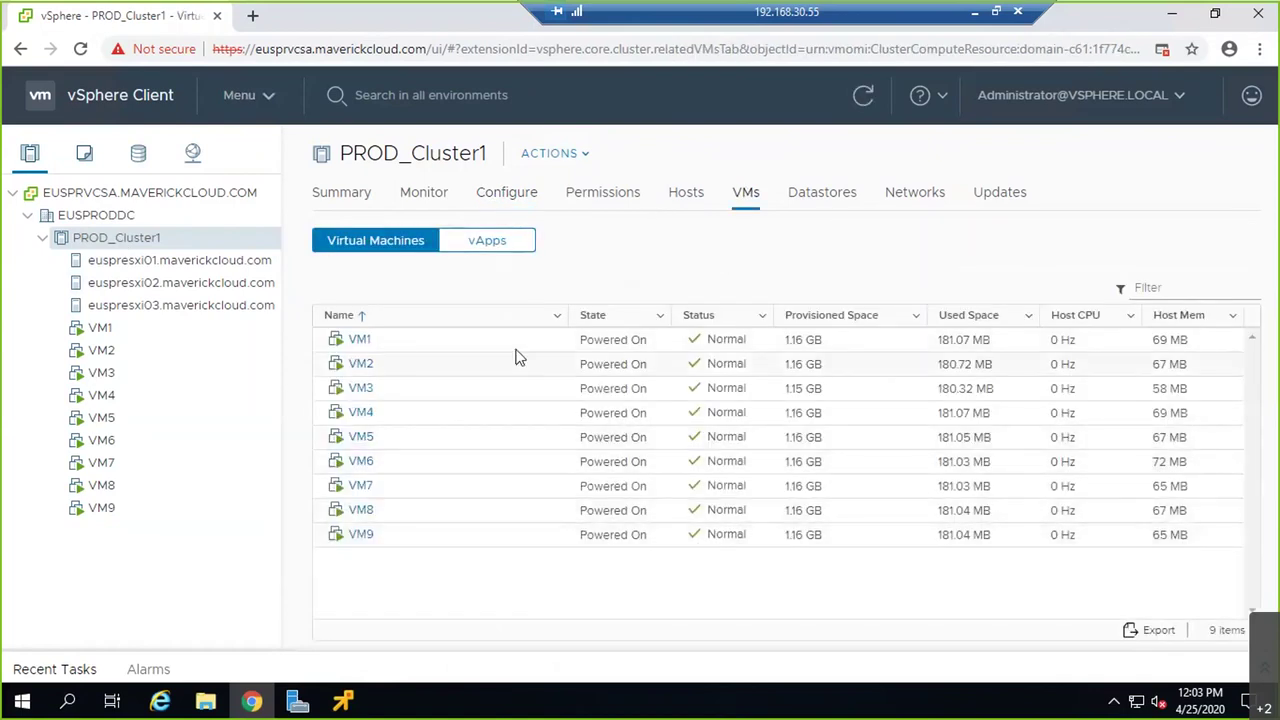
click(614, 340)
click(648, 540)
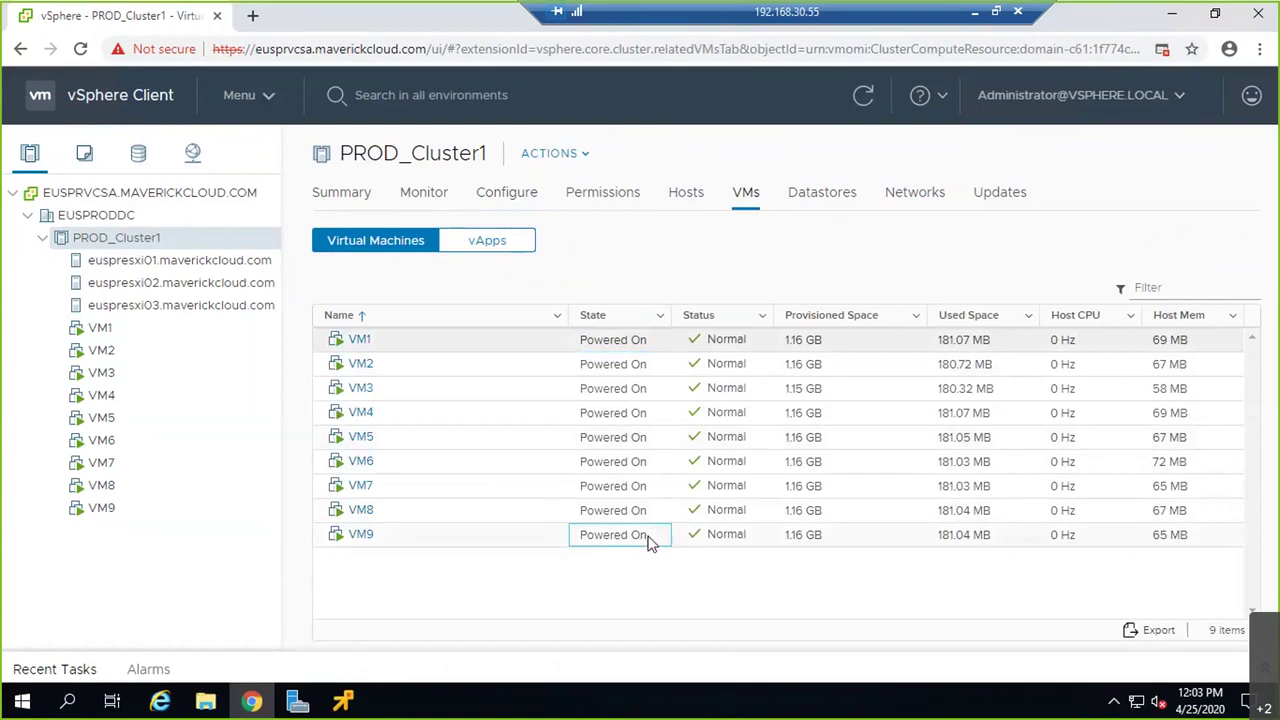
click(620, 413)
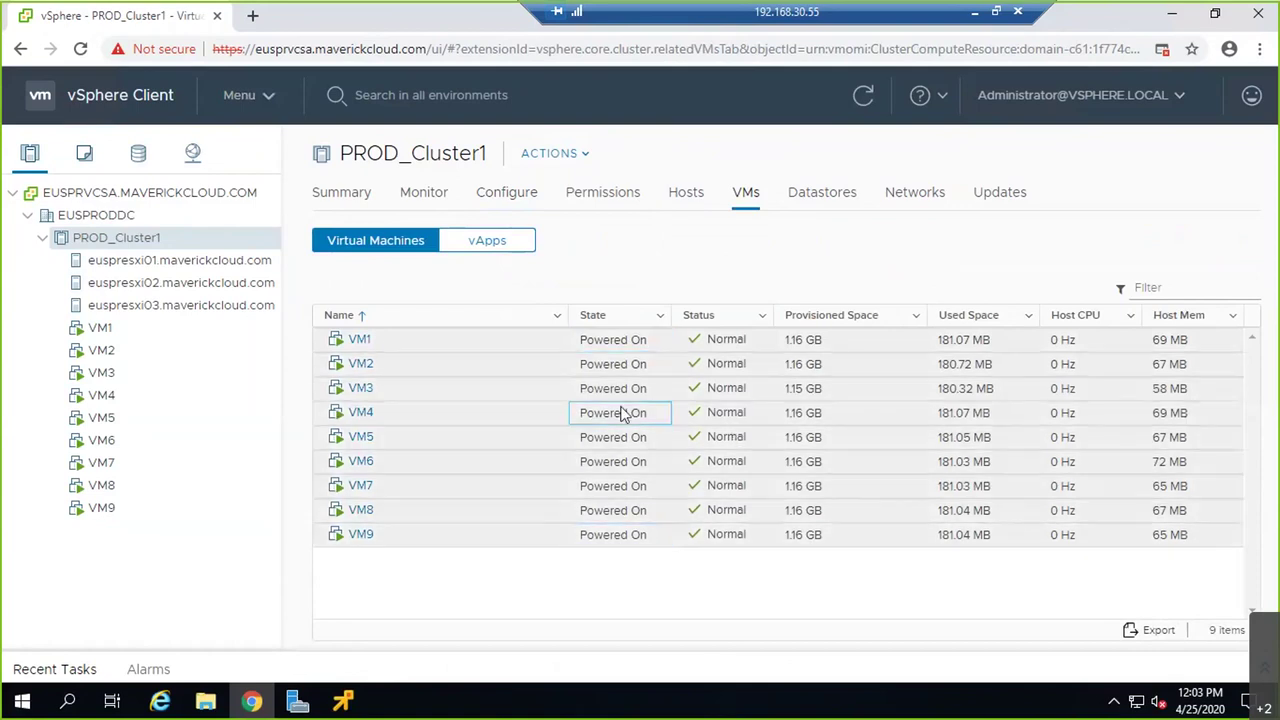
right_click(622, 413)
mouse_move(703, 284)
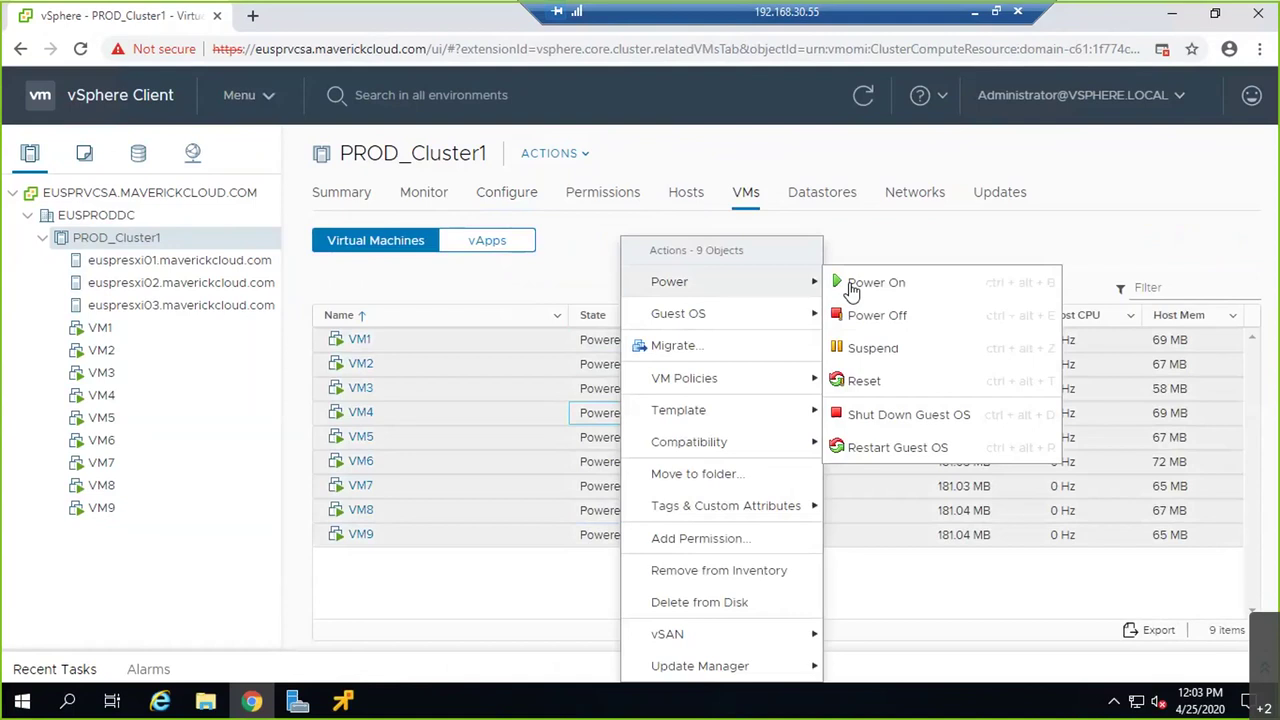
click(868, 316)
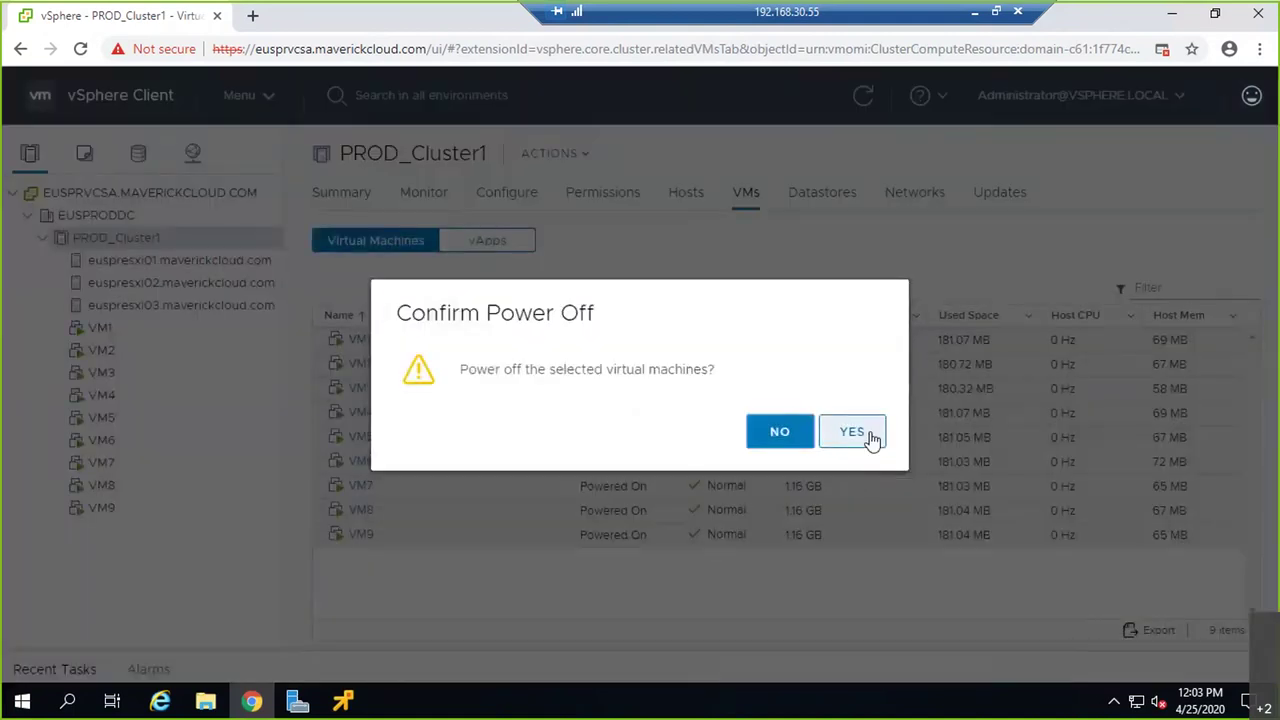
click(852, 432)
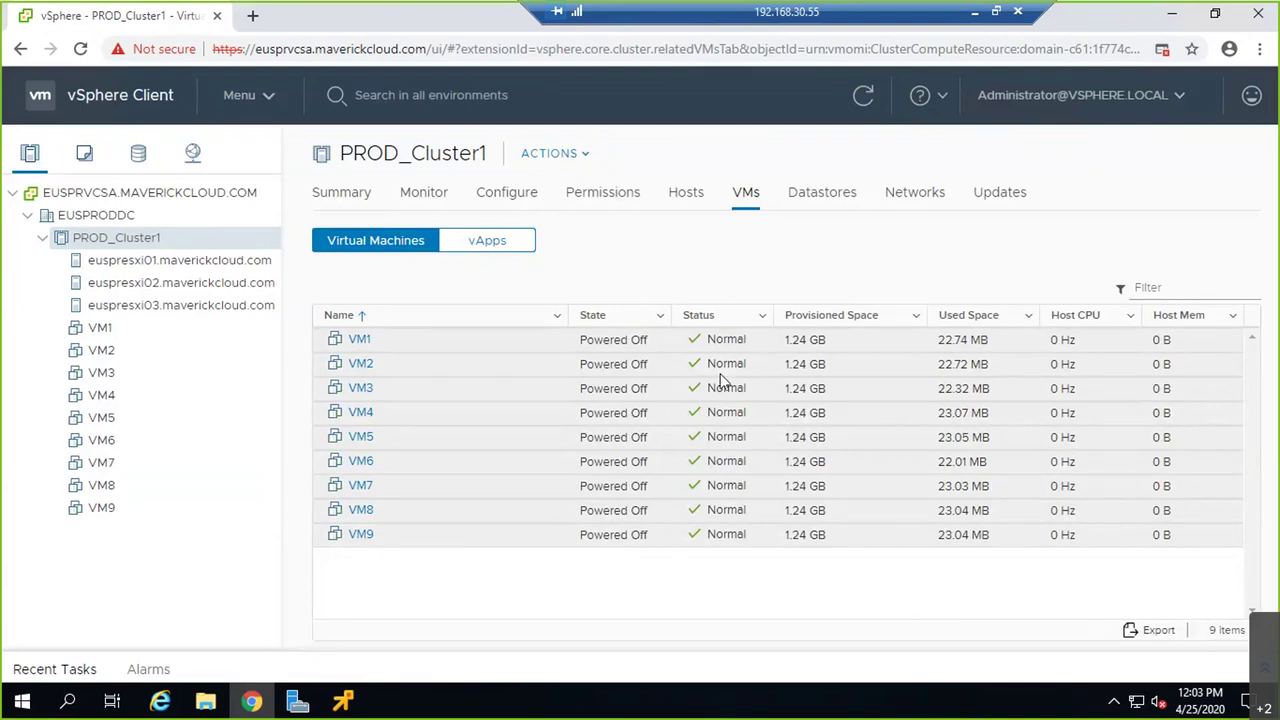
Show and widen the Host column in the cluster's virtual machine list, and move the Status column behind Provisioned Space
right_click(507, 320)
click(477, 323)
click(557, 316)
mouse_move(590, 345)
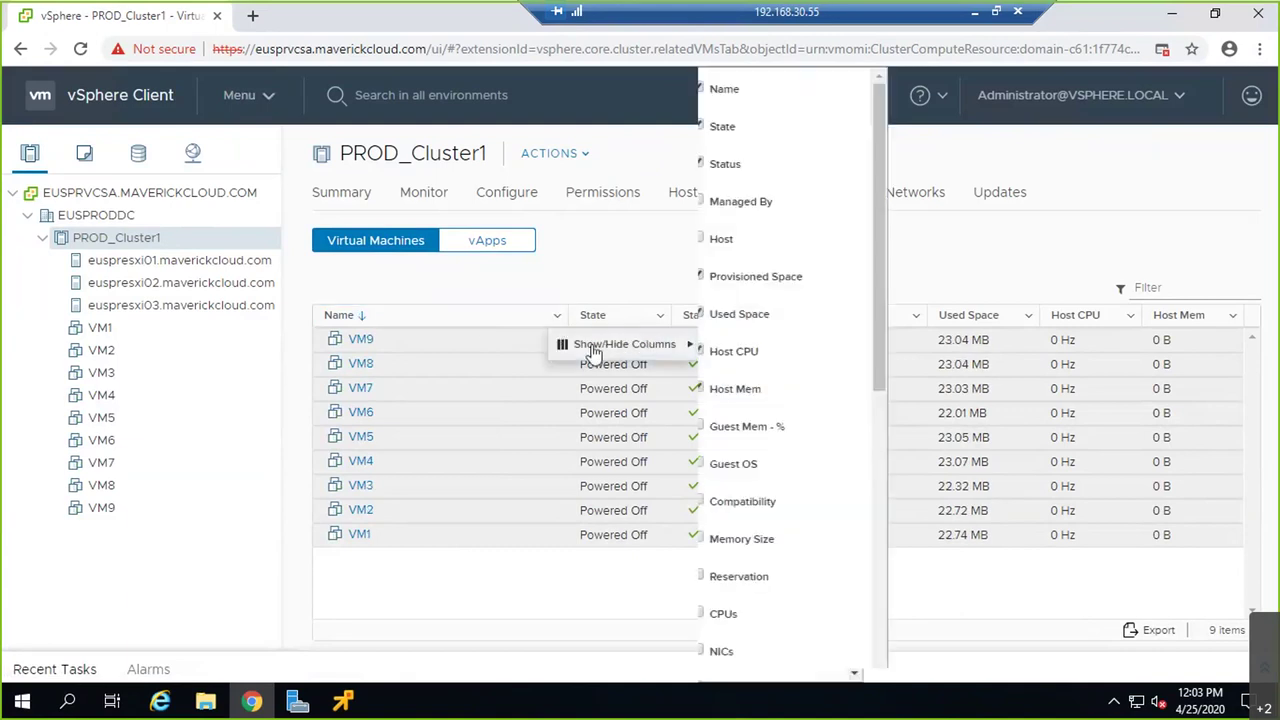
click(733, 245)
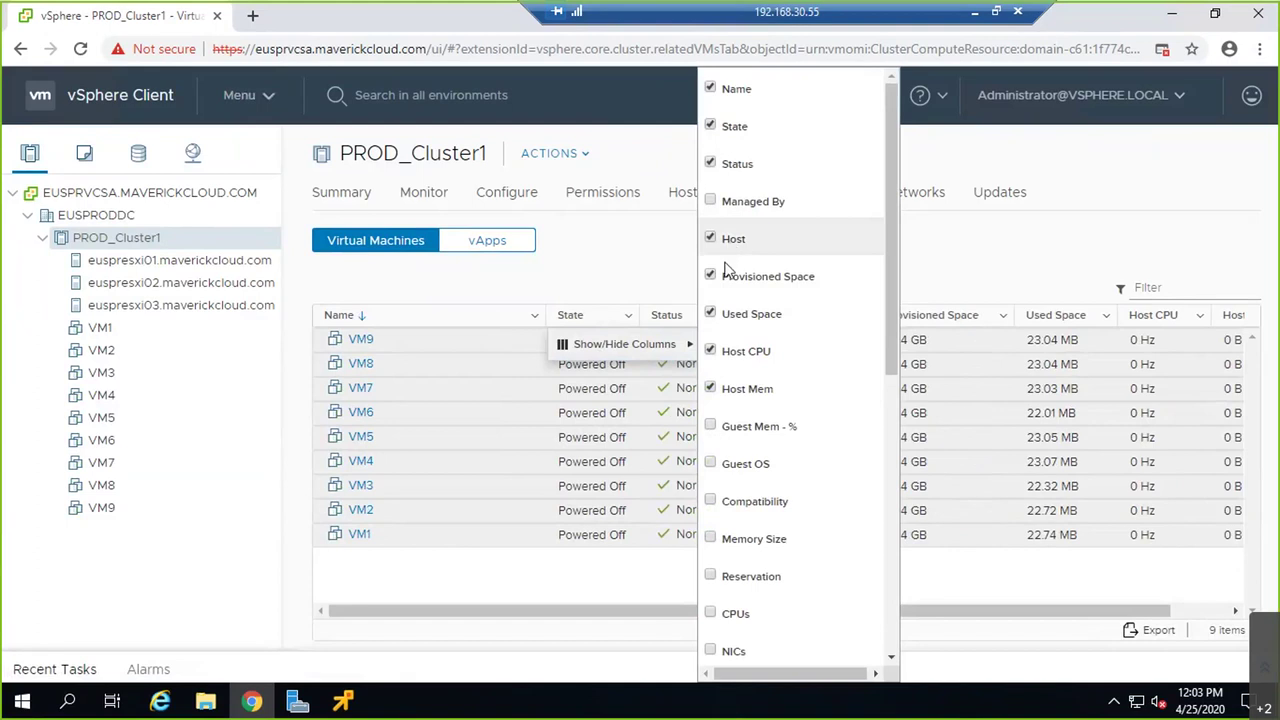
drag(874, 311, 975, 314)
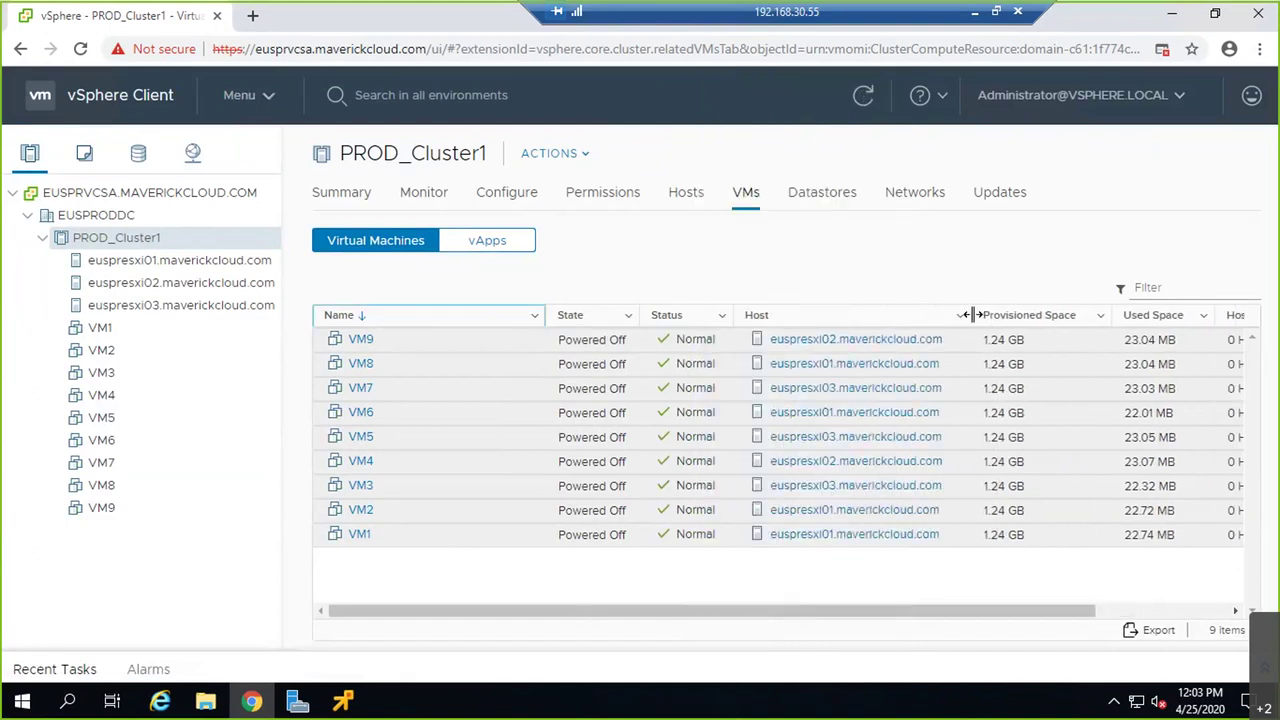
drag(800, 318, 990, 328)
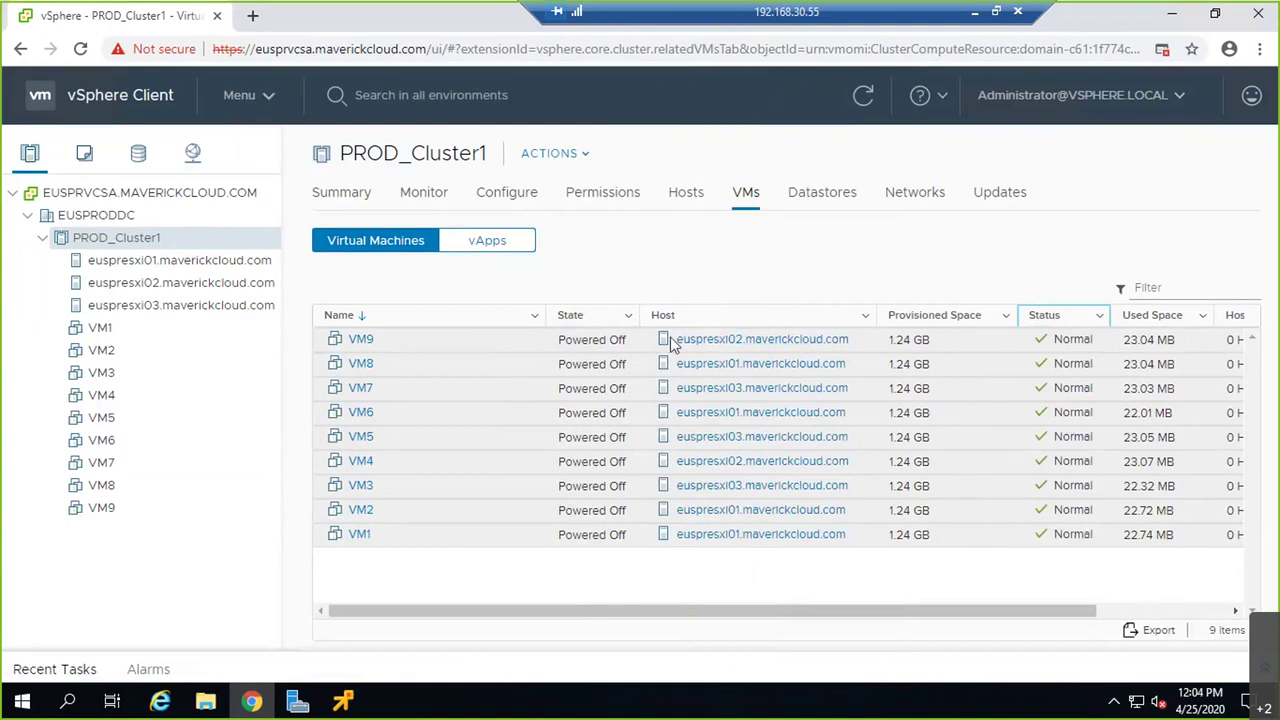
Sort the cluster's virtual machine list by host and migrate only VM7's storage to datastore LUN10, keeping the same disk format
click(705, 325)
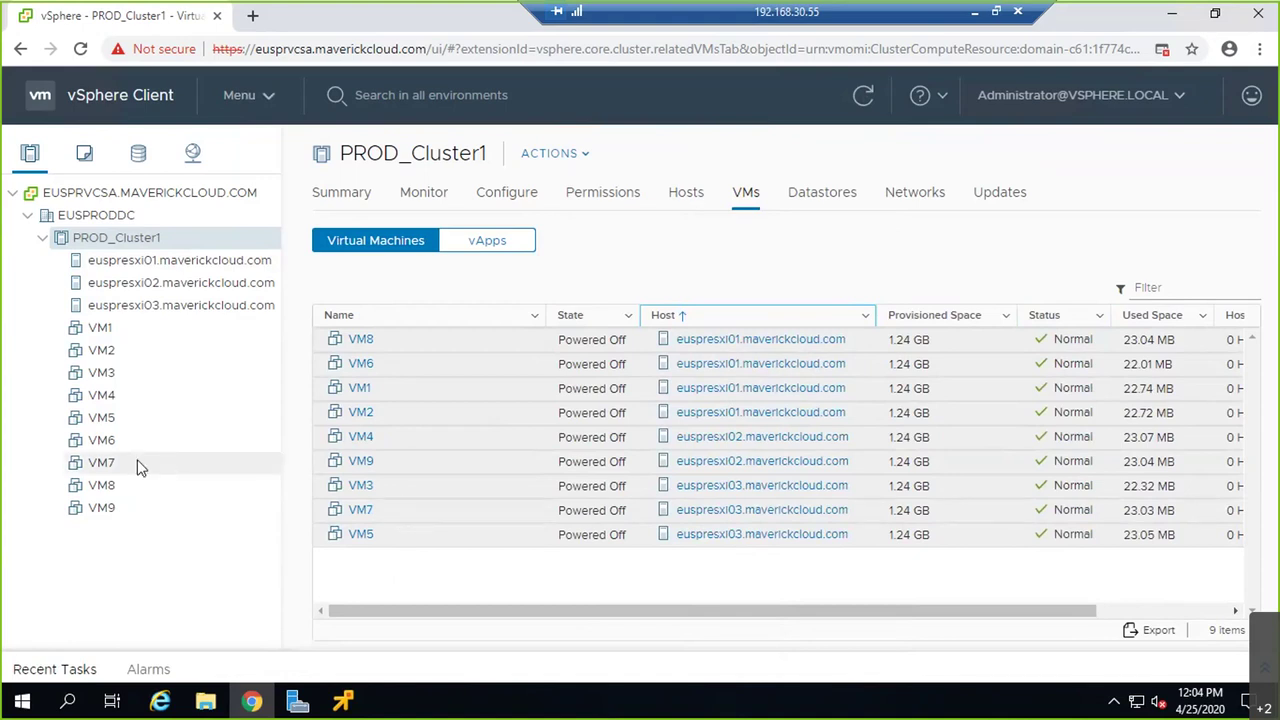
click(196, 456)
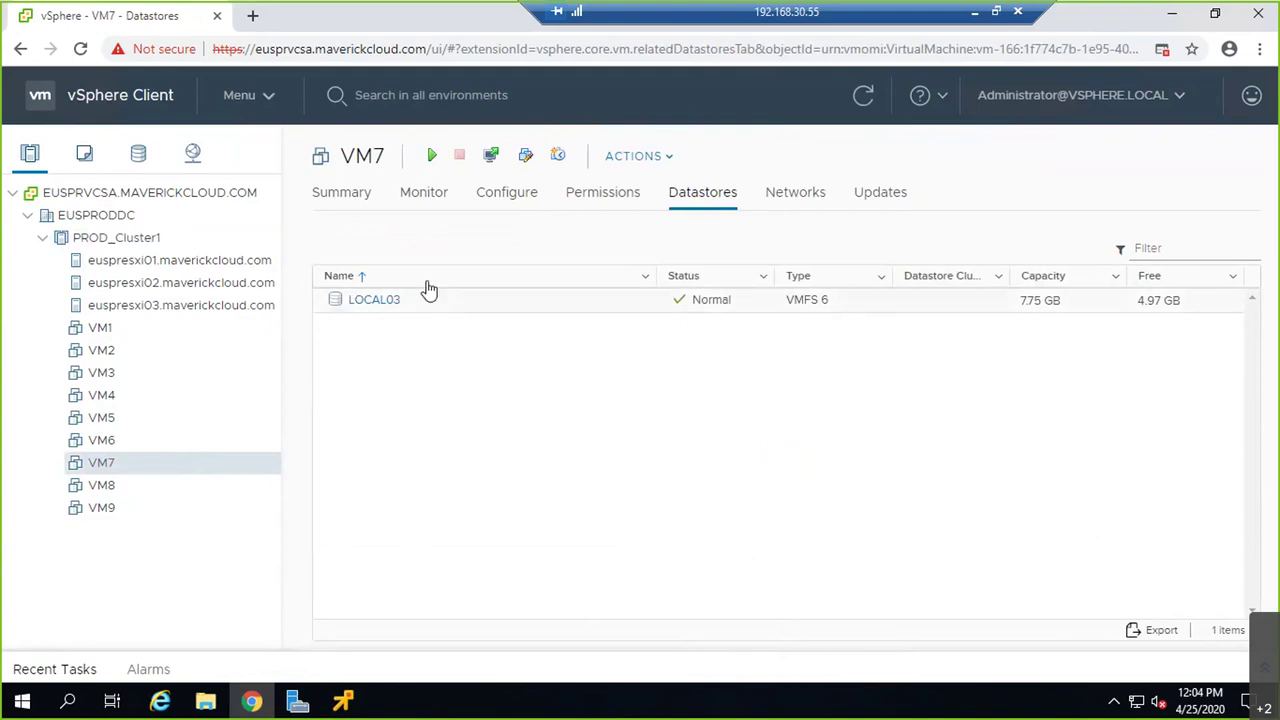
right_click(134, 468)
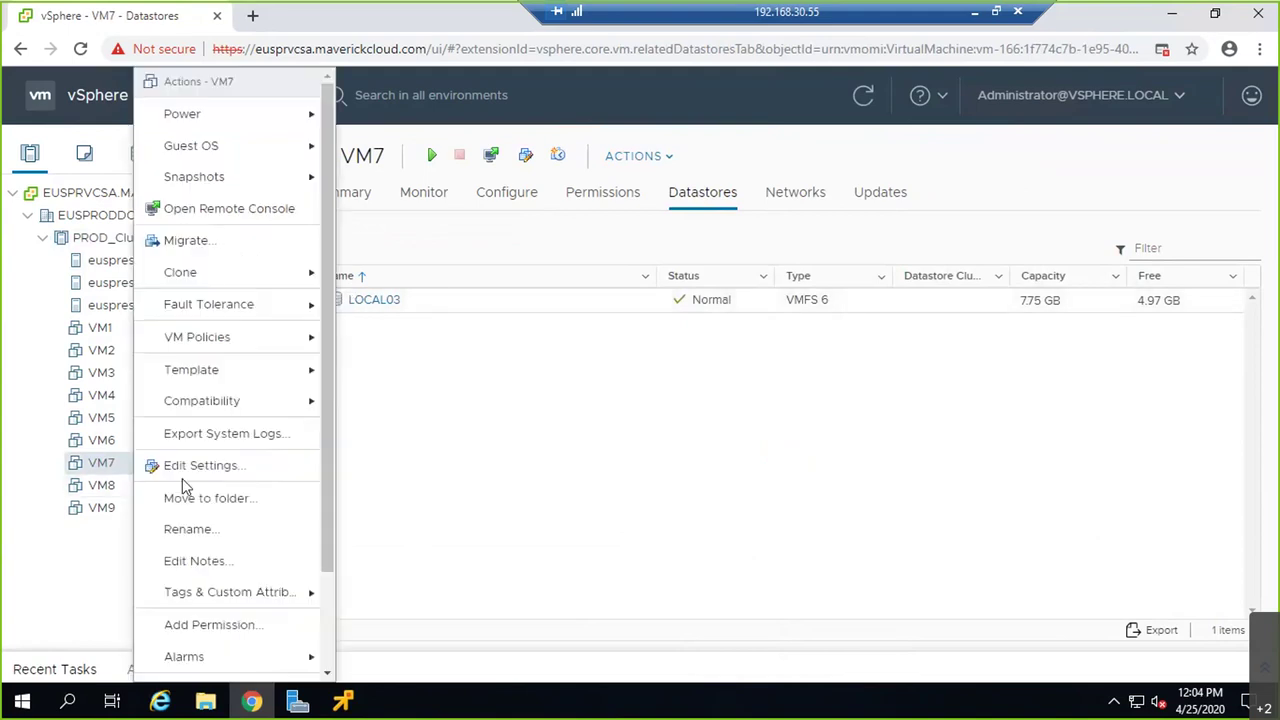
click(232, 247)
click(401, 349)
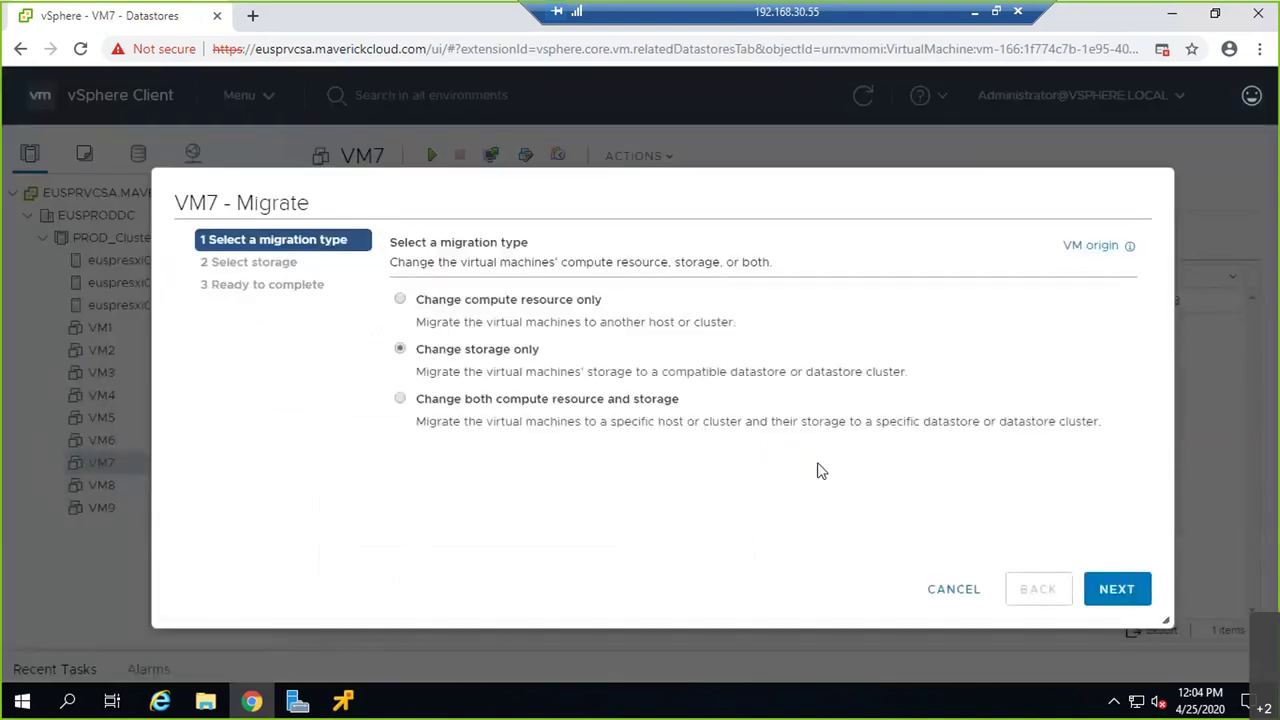
click(1112, 588)
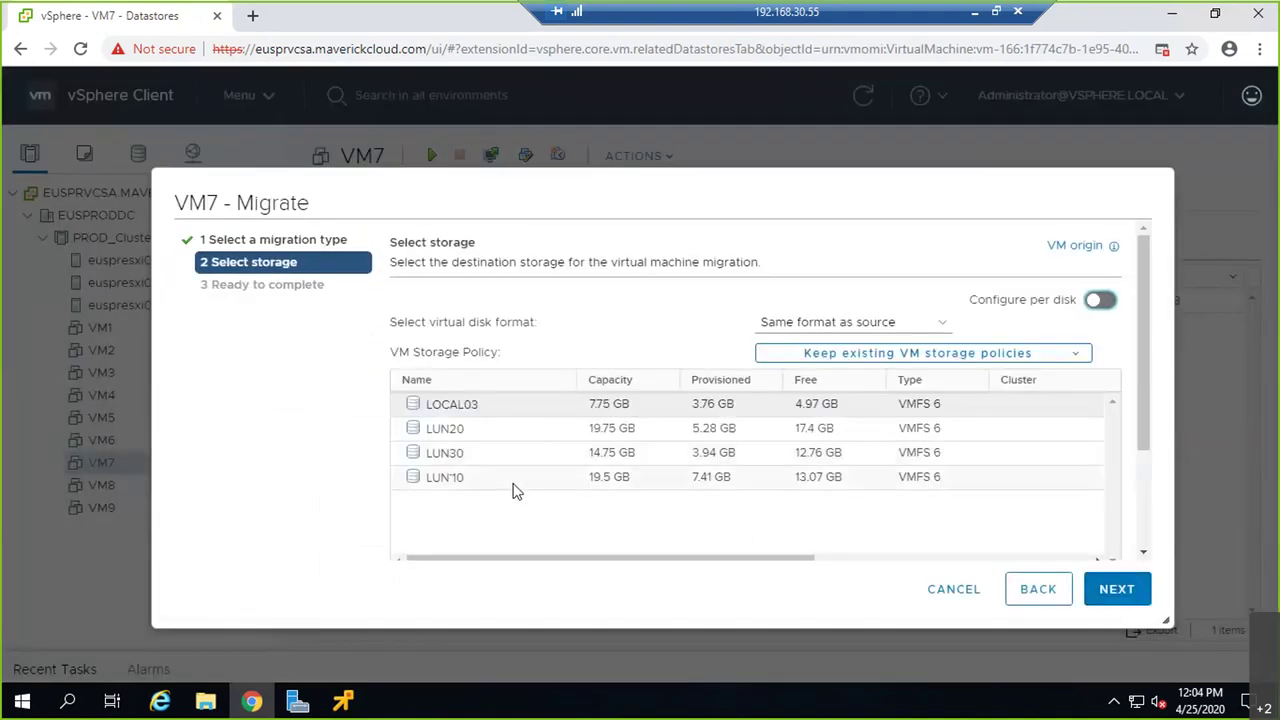
click(514, 482)
click(1117, 589)
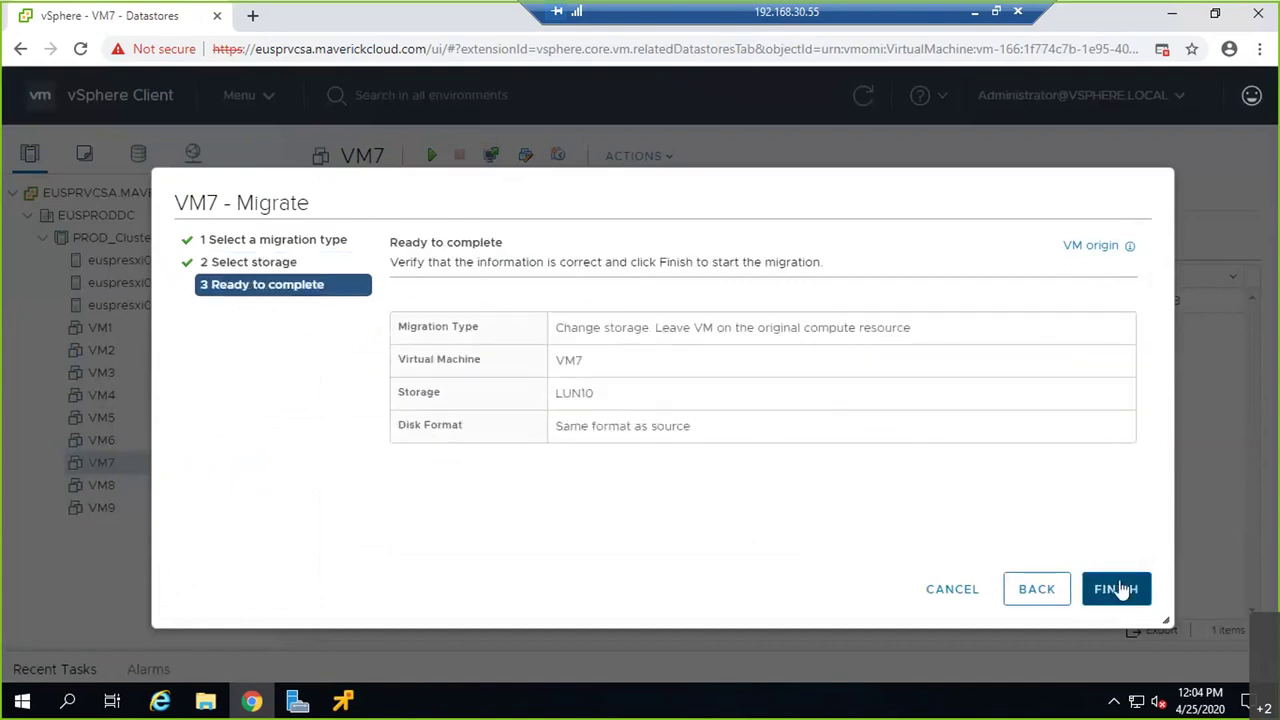
click(1117, 590)
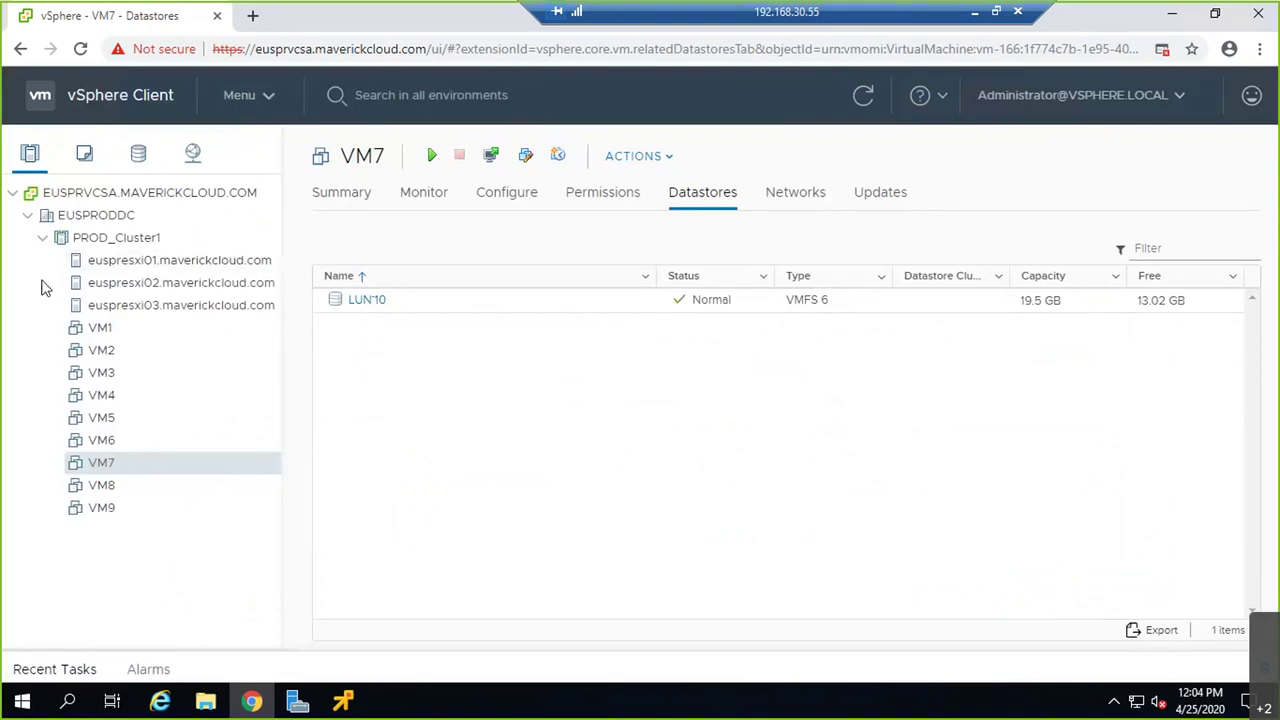
Review PROD_Cluster1's virtual machine list, glance at the whiteboard table and return to the vSphere Client
click(106, 242)
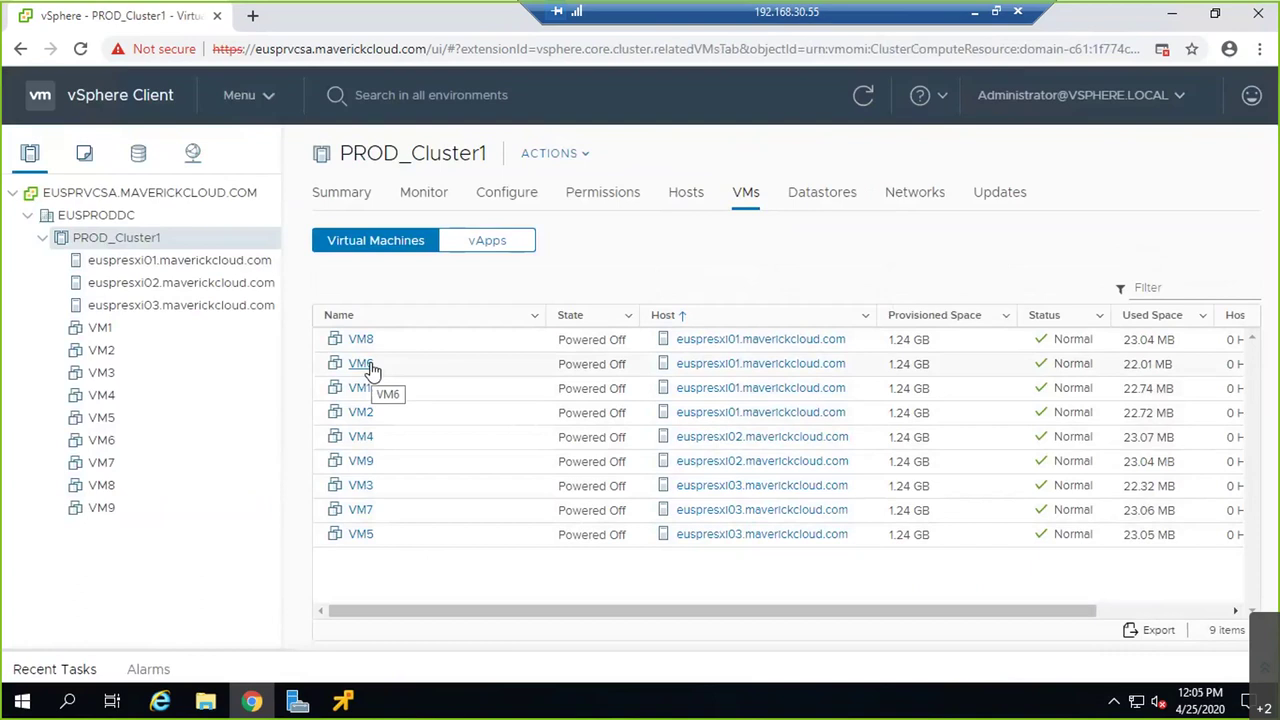
click(975, 11)
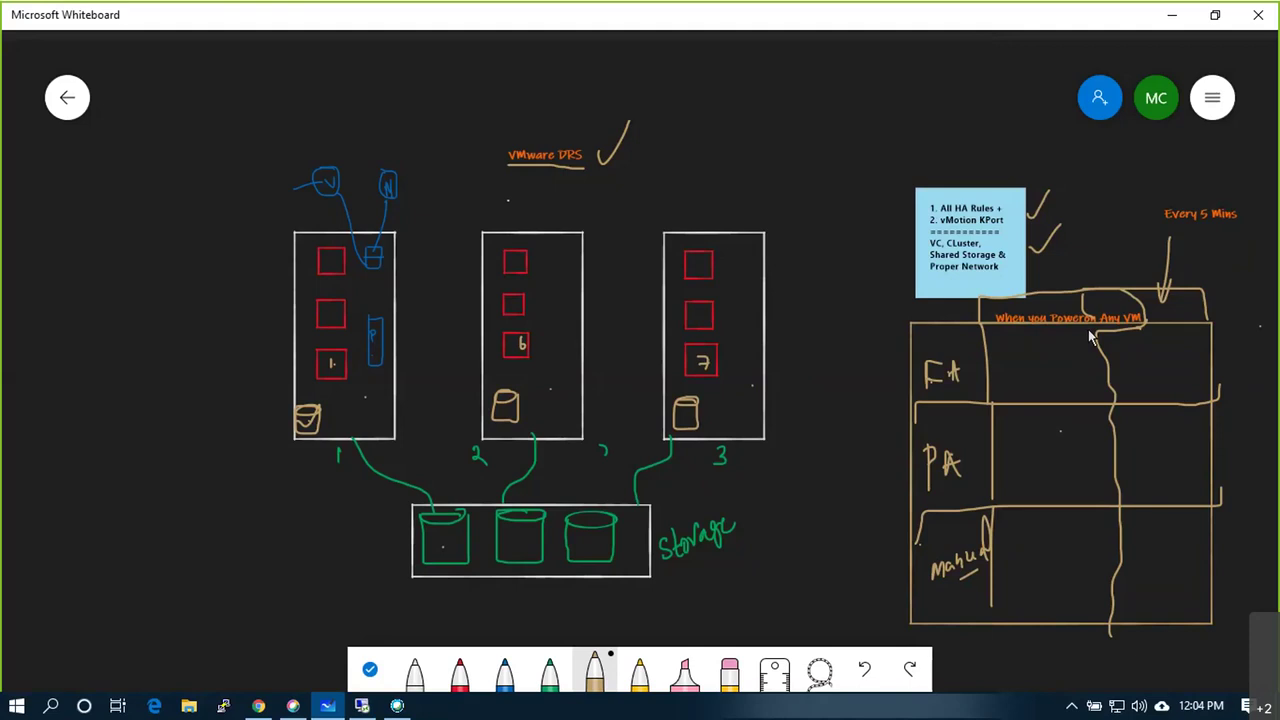
click(362, 706)
Start a migration of all nine powered-off virtual machines in PROD_Cluster1 that changes the compute resource only
click(541, 346)
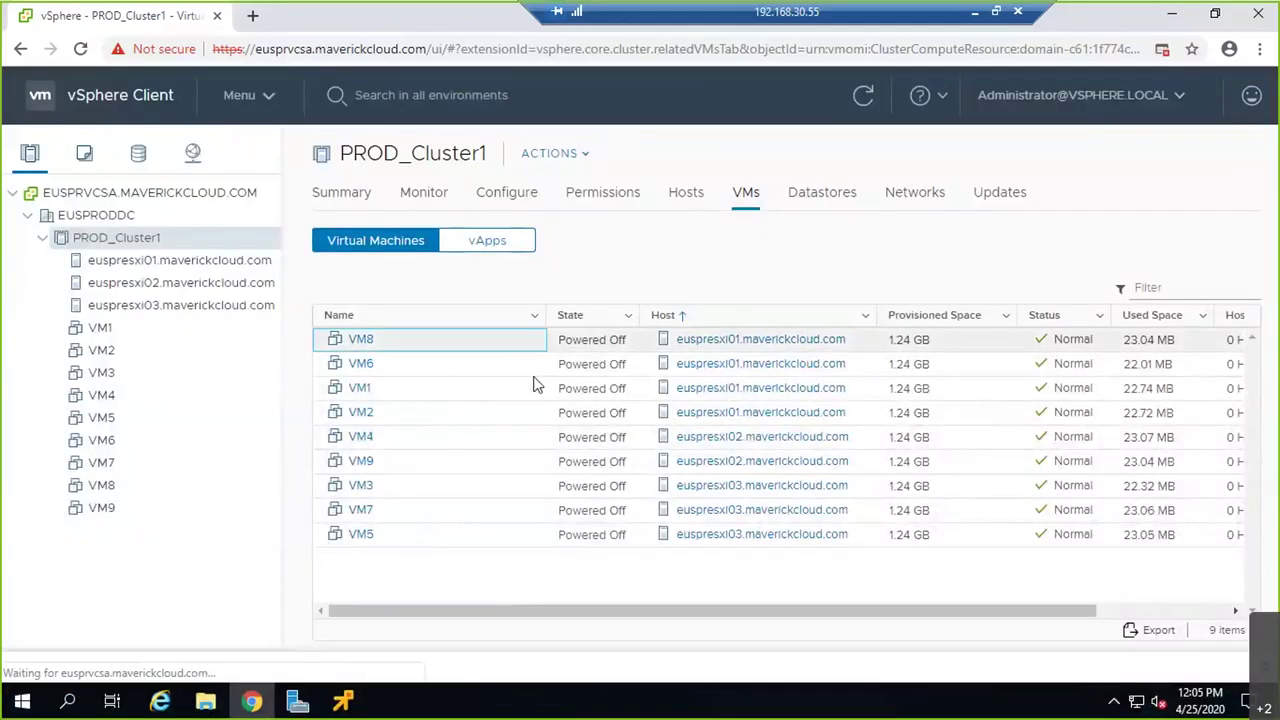
shift+click(531, 533)
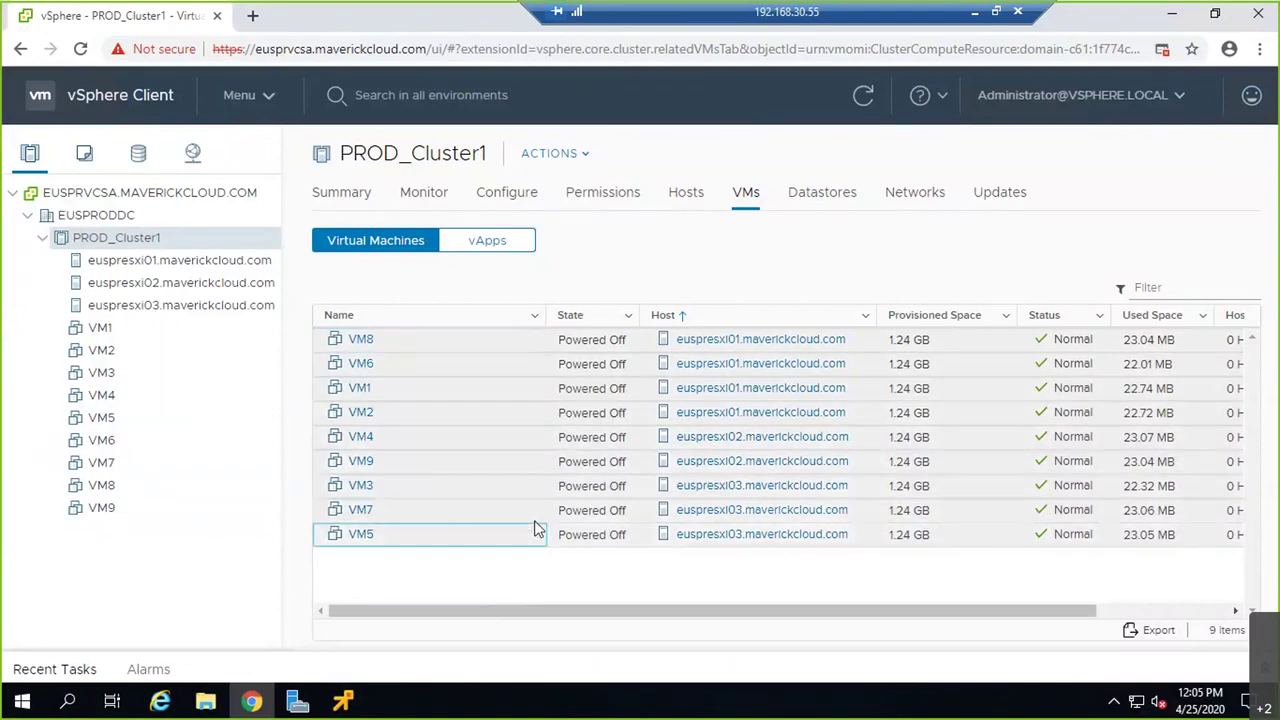
right_click(540, 434)
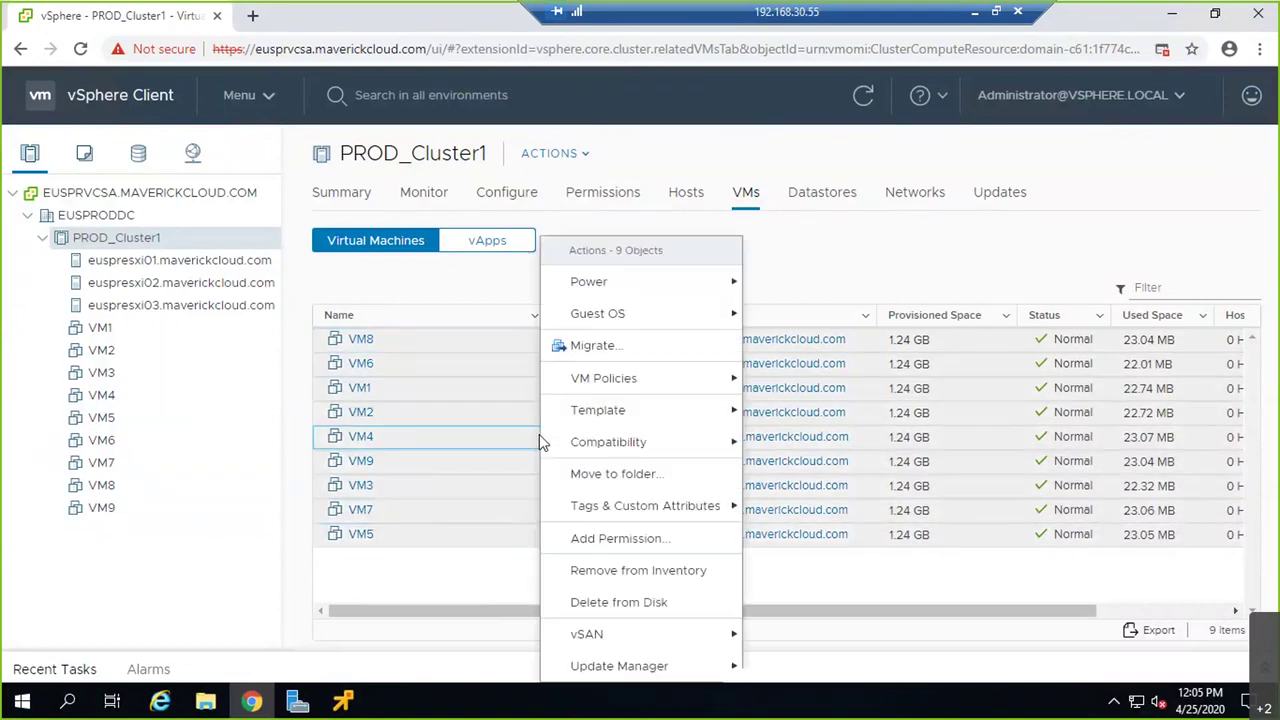
click(632, 352)
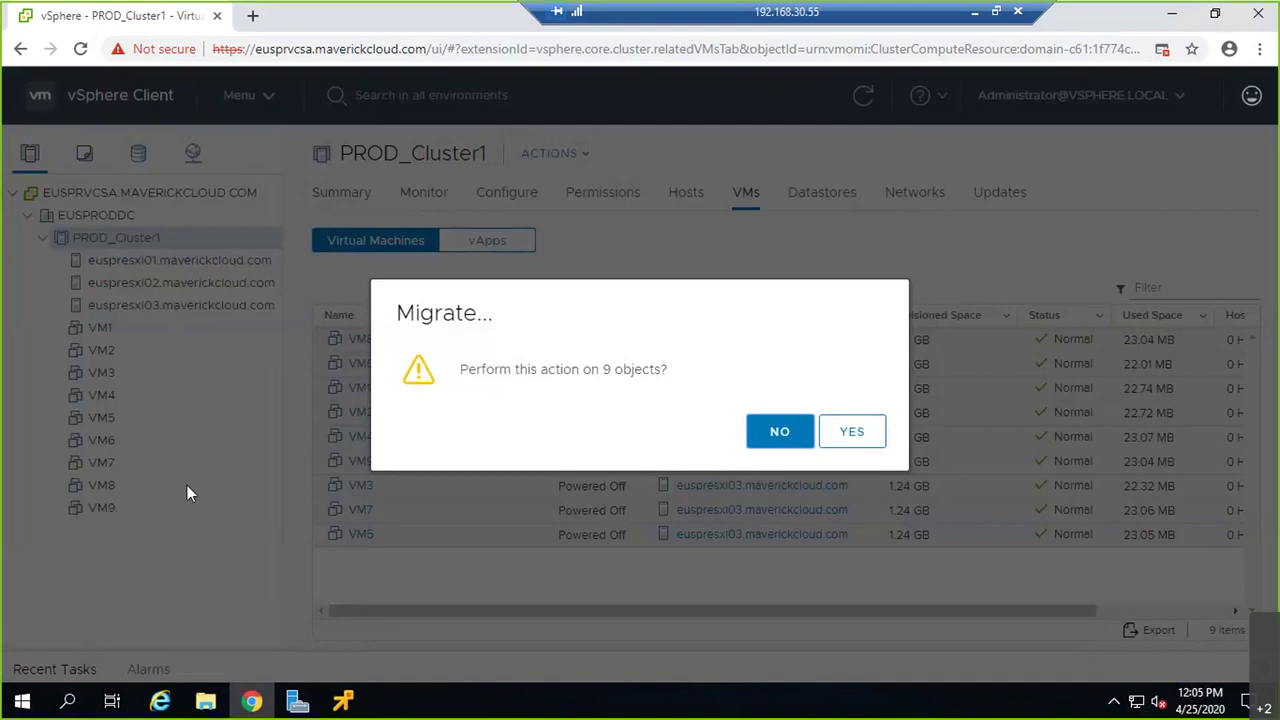
click(850, 433)
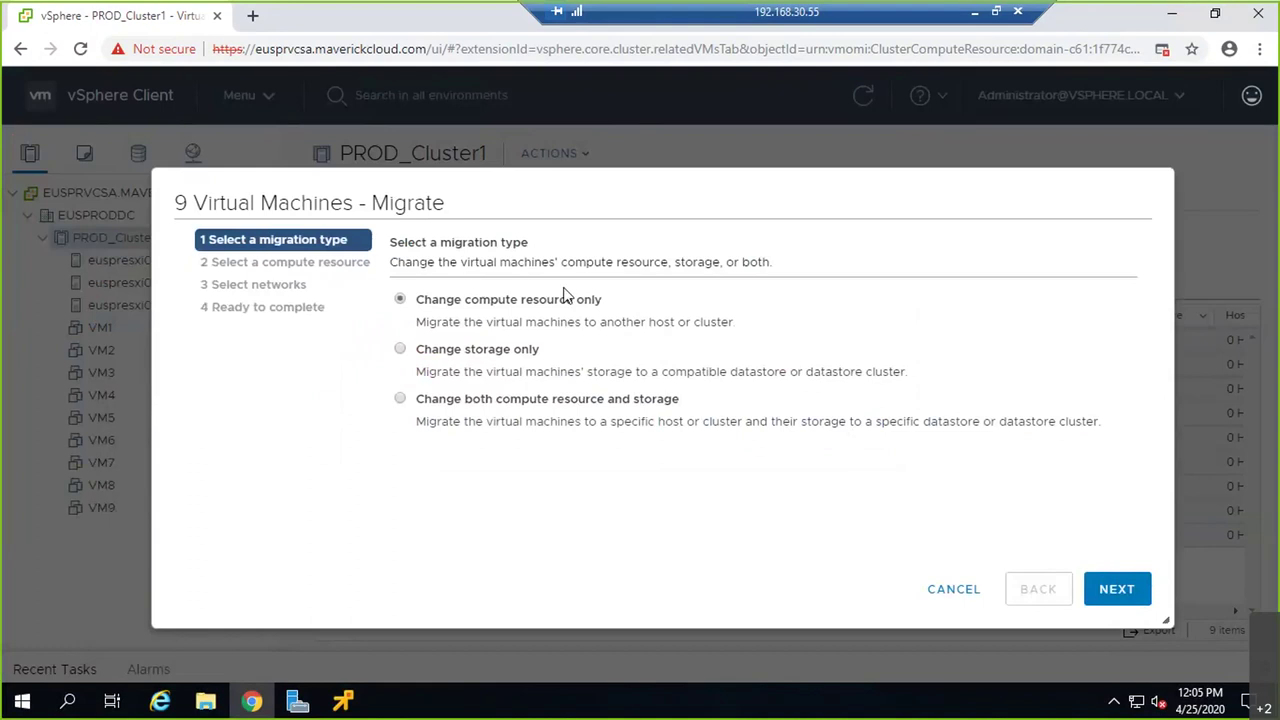
click(1116, 590)
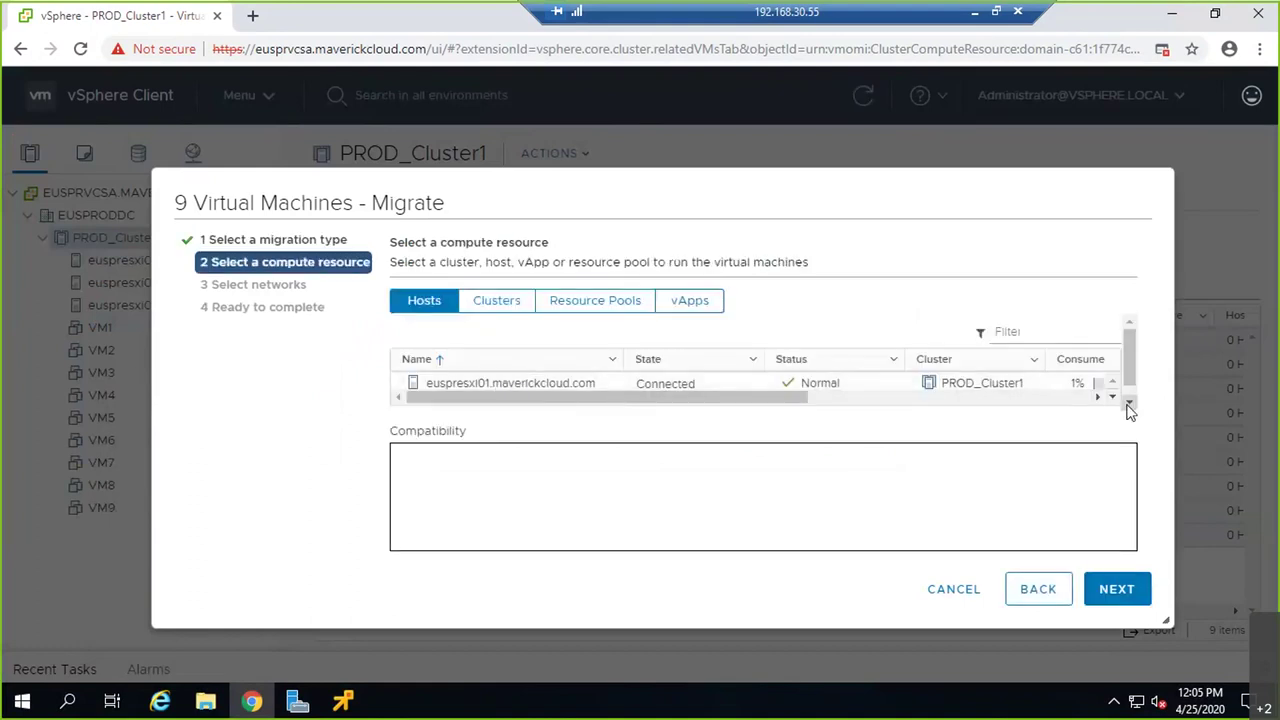
Filter the destination hosts by "02" and choose euspresxi02.maverickcloud.com as the compute resource for the nine virtual machines
scroll(1100, 408, down, 1)
scroll(760, 370, down, 1)
click(760, 367)
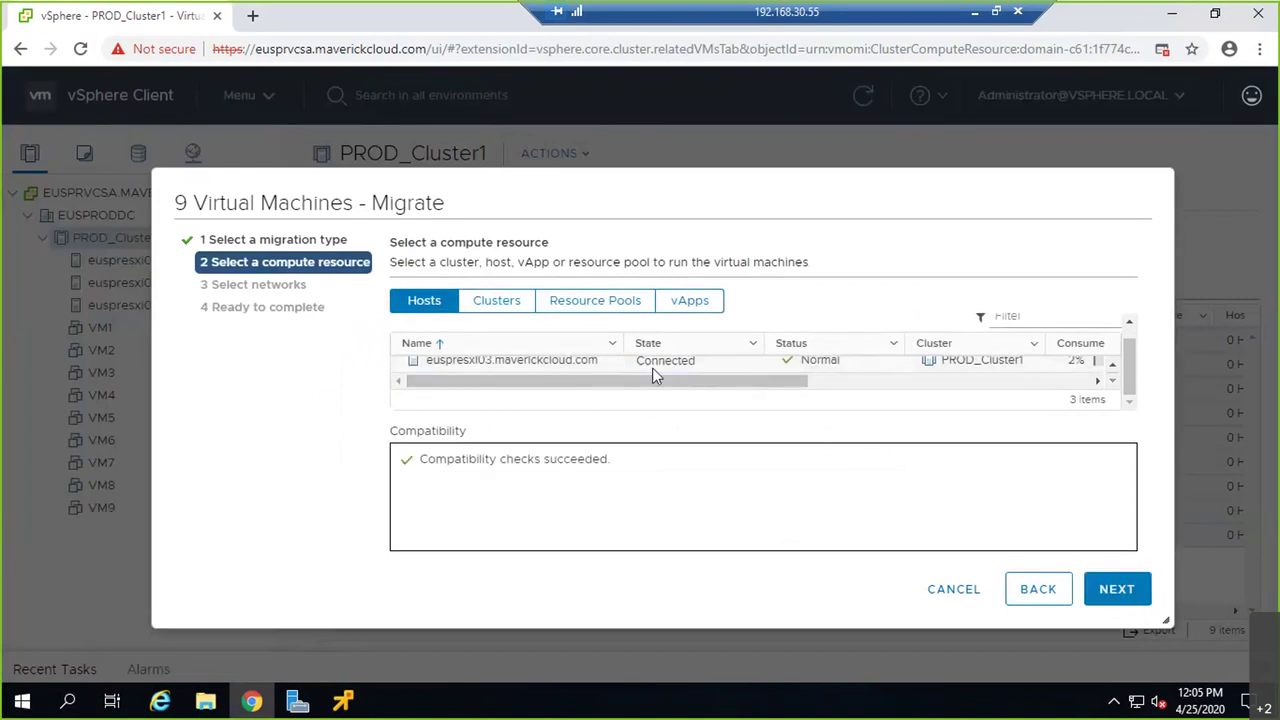
click(576, 364)
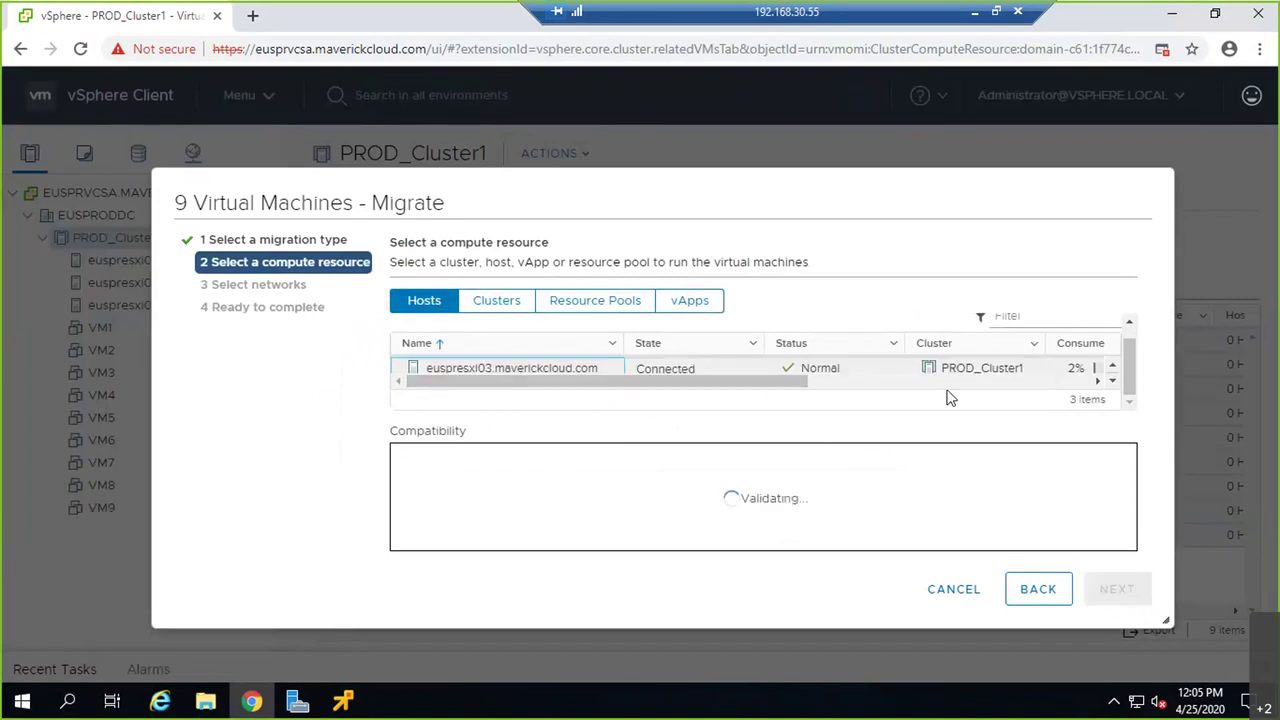
click(1129, 322)
click(1055, 331)
text(02)
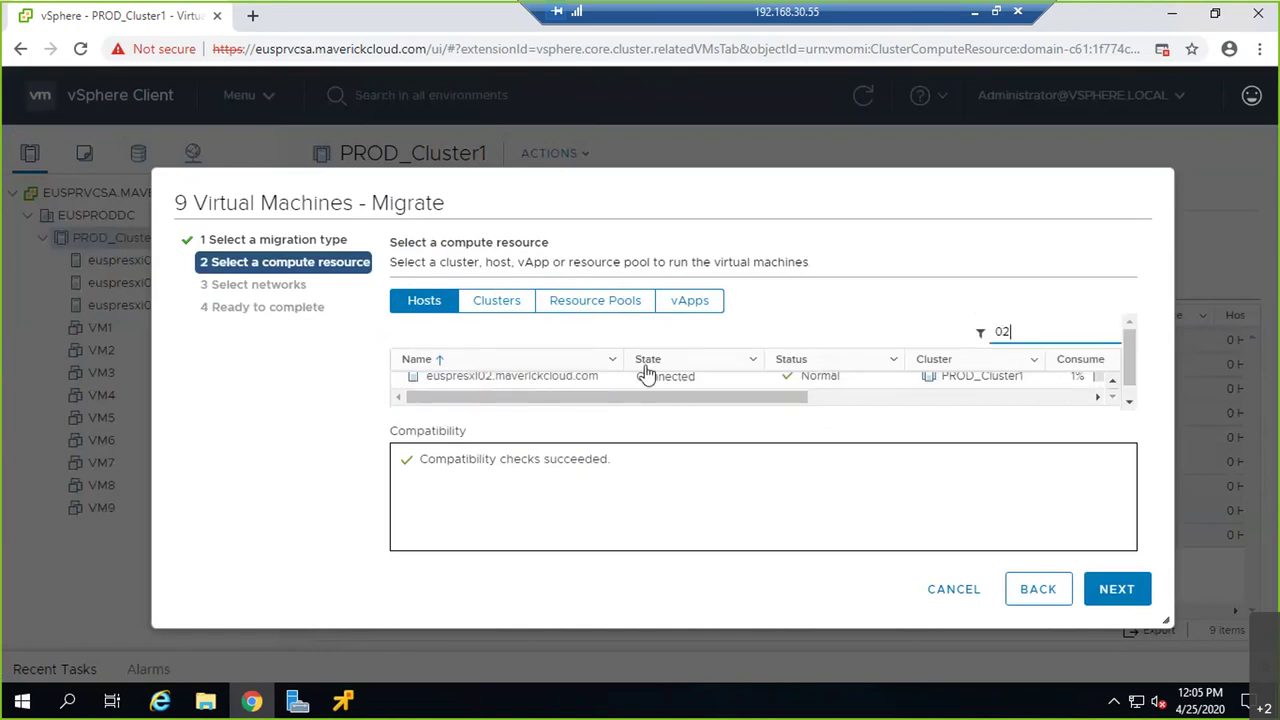
click(556, 384)
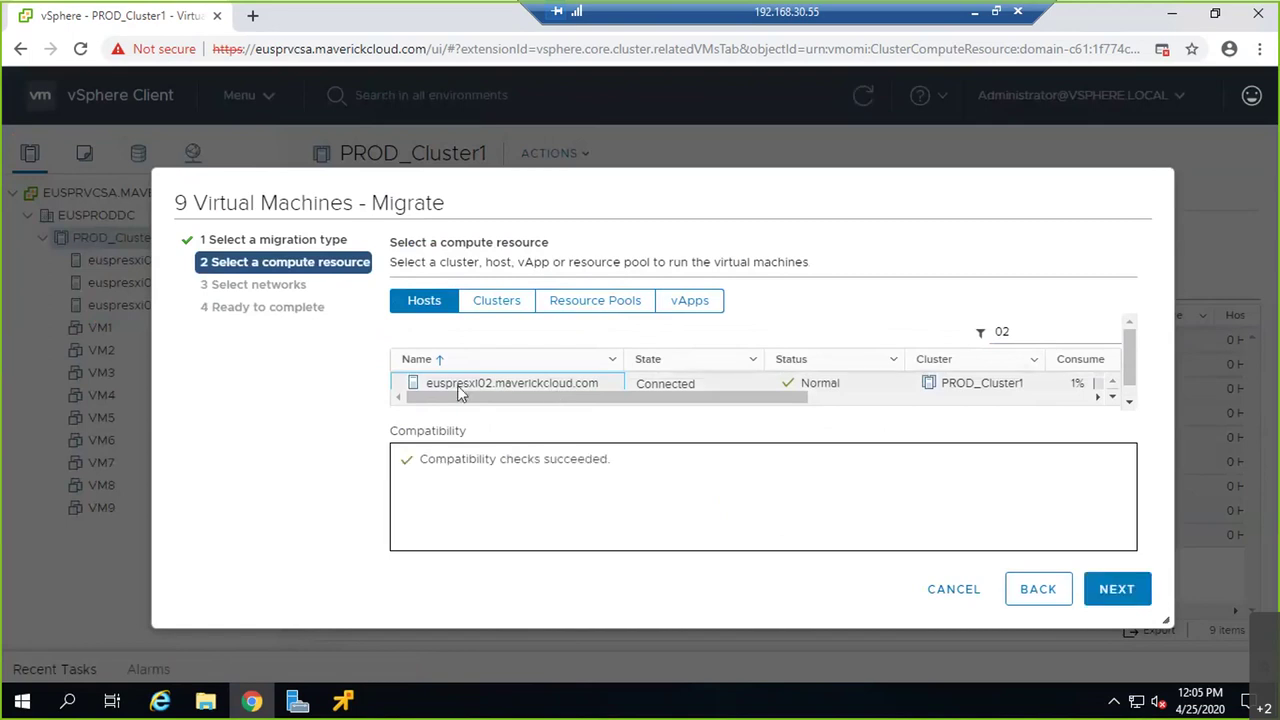
click(1113, 585)
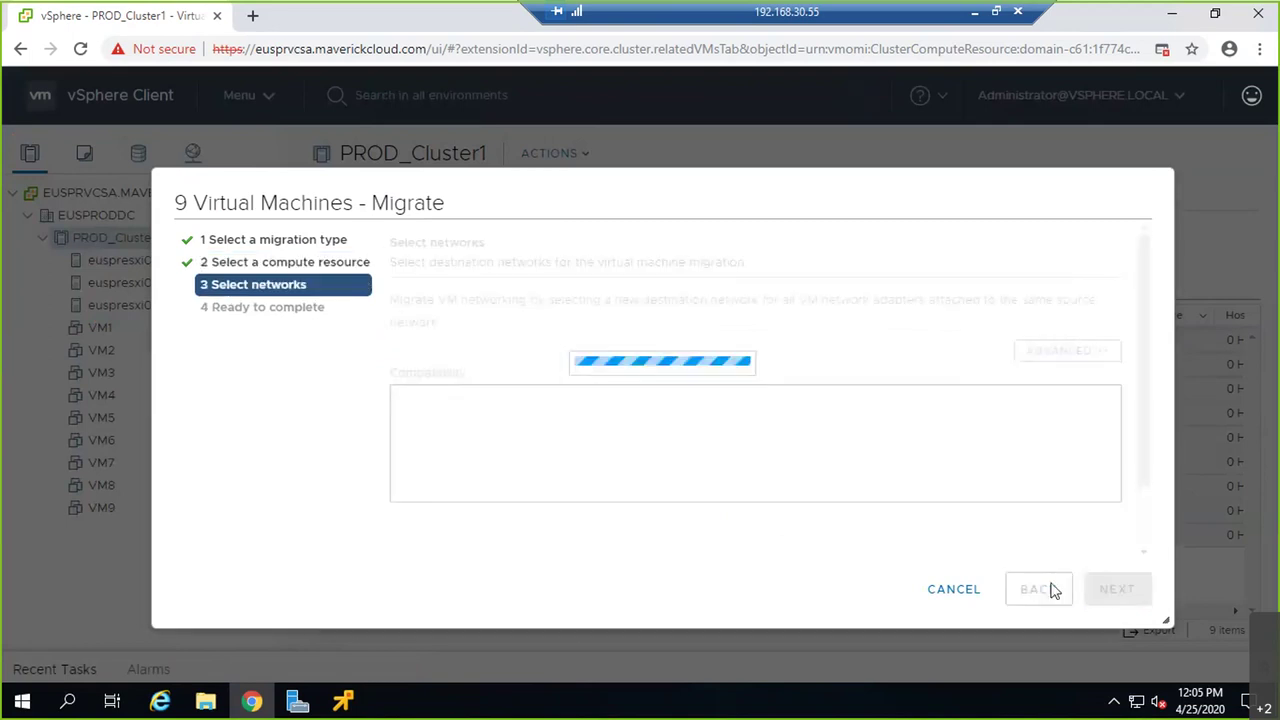
Complete the nine-VM migration without network reassignments, check the recent tasks and sort the virtual machine list by name
scroll(742, 335, down, 1)
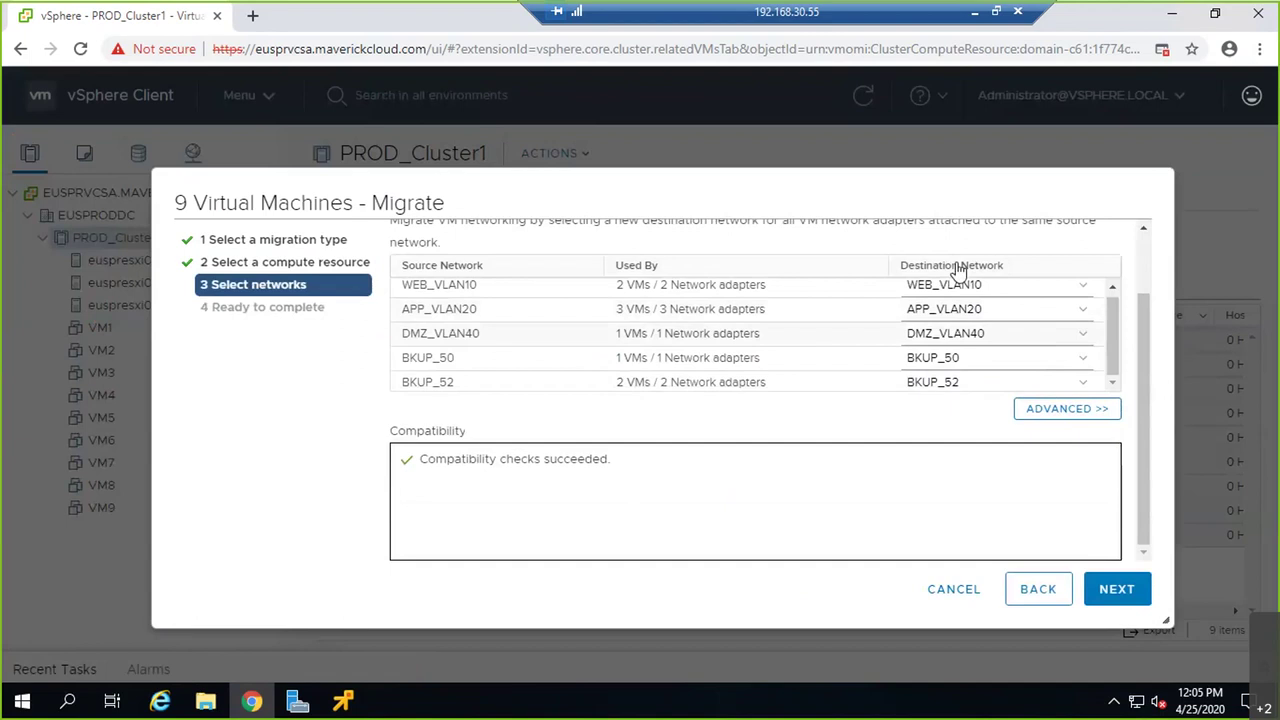
click(1118, 592)
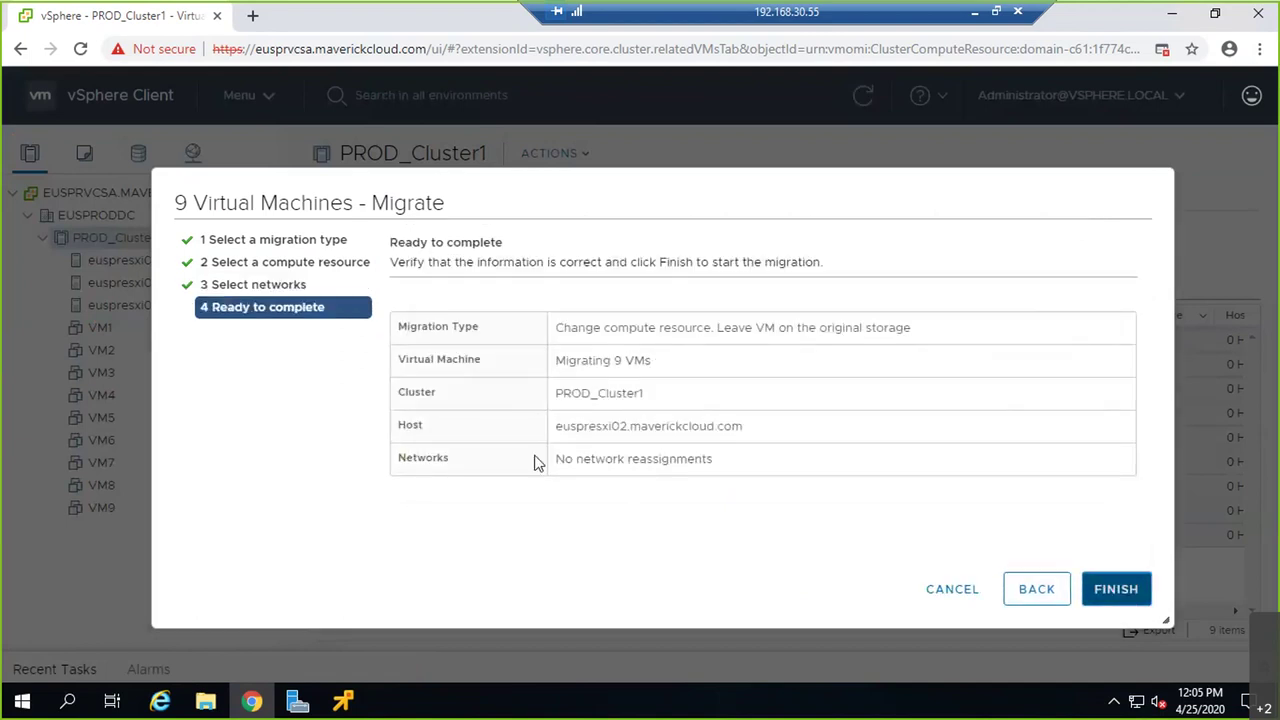
click(1116, 589)
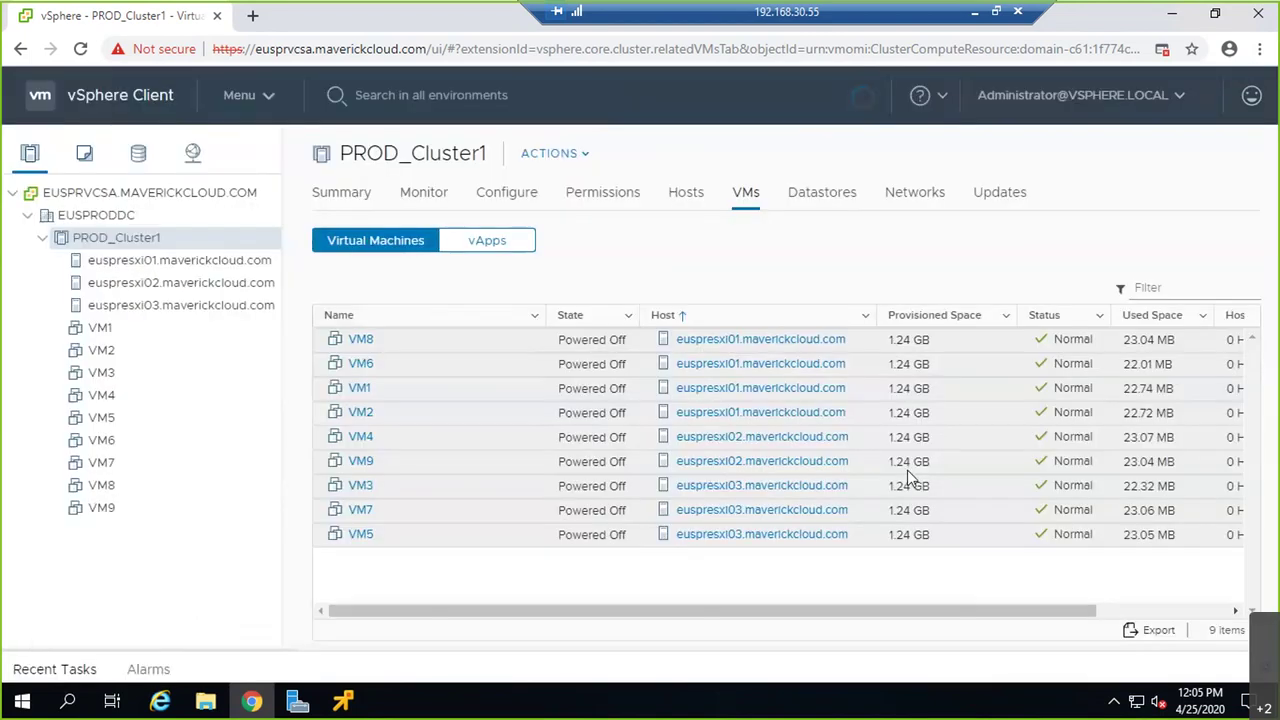
click(32, 672)
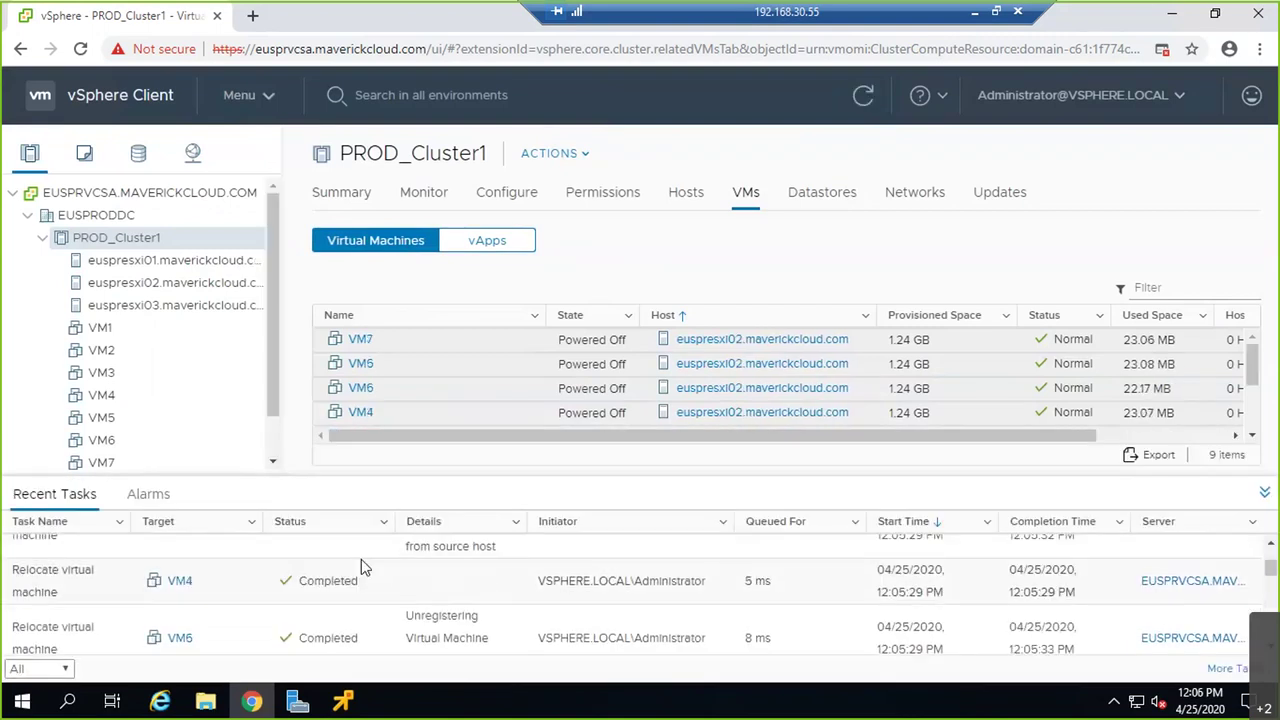
click(1263, 493)
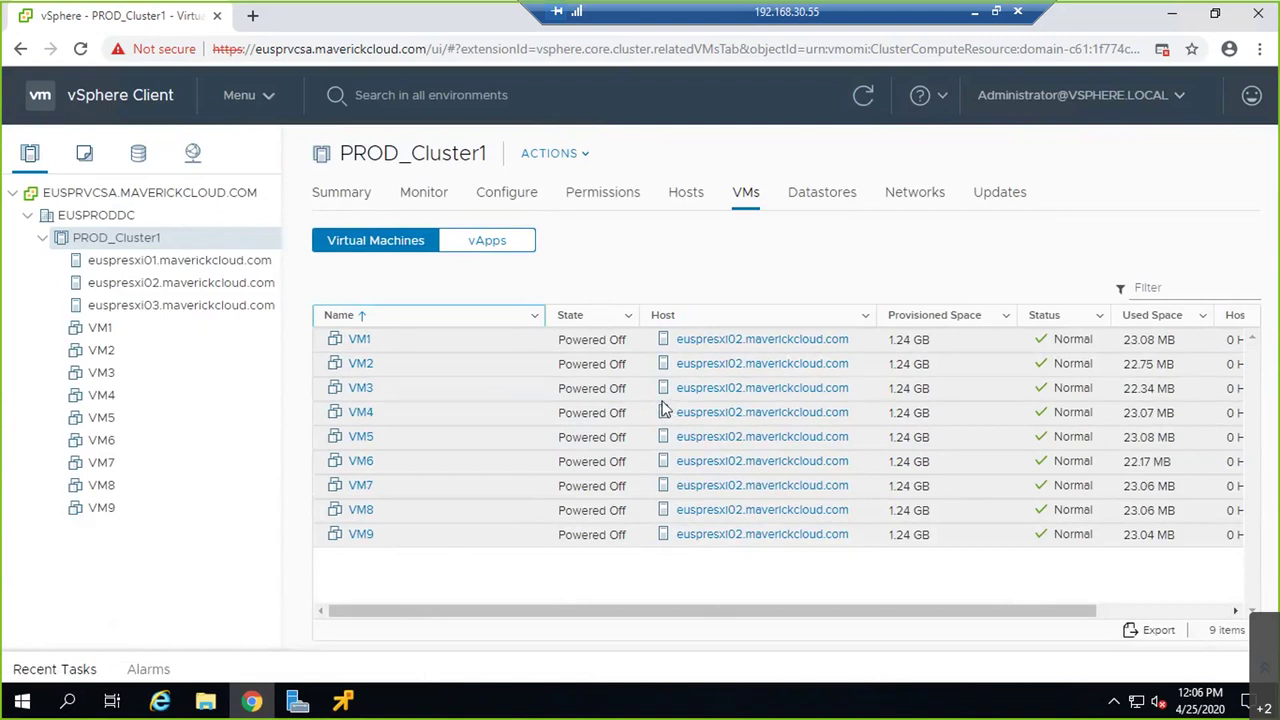
Power on all nine virtual machines together and sort the list by host to review their placement
right_click(457, 362)
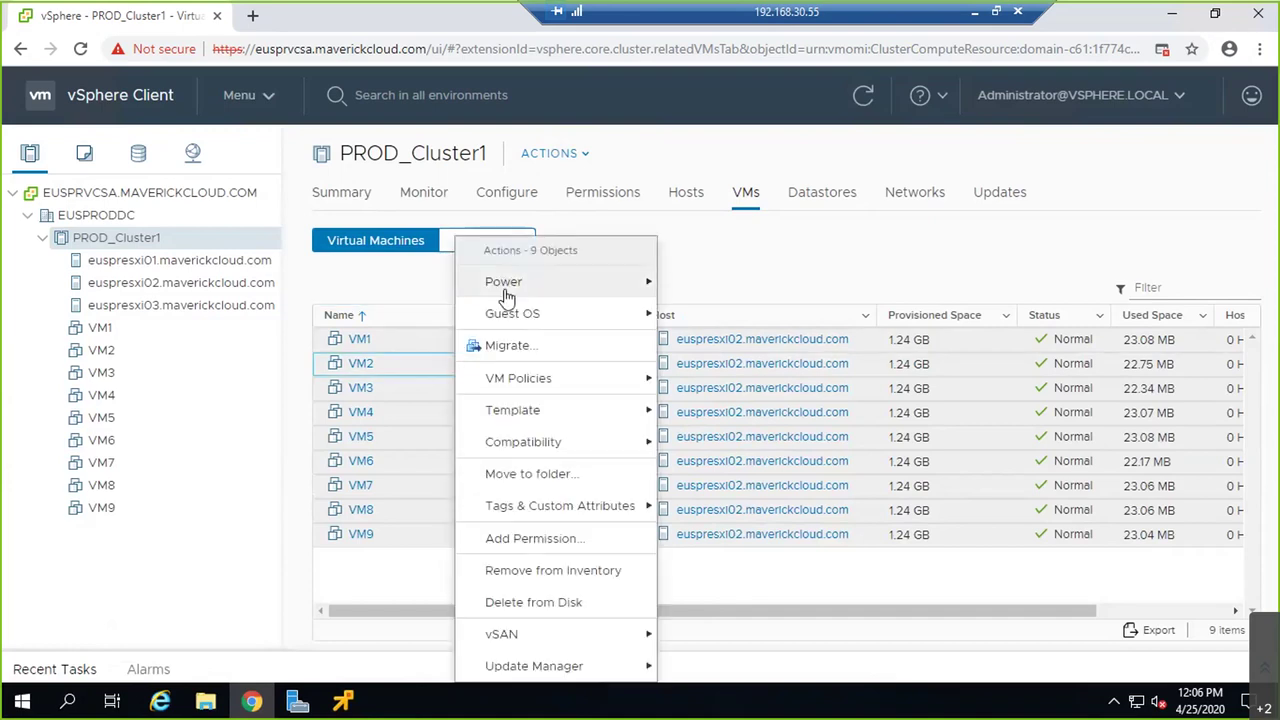
mouse_move(563, 288)
click(689, 287)
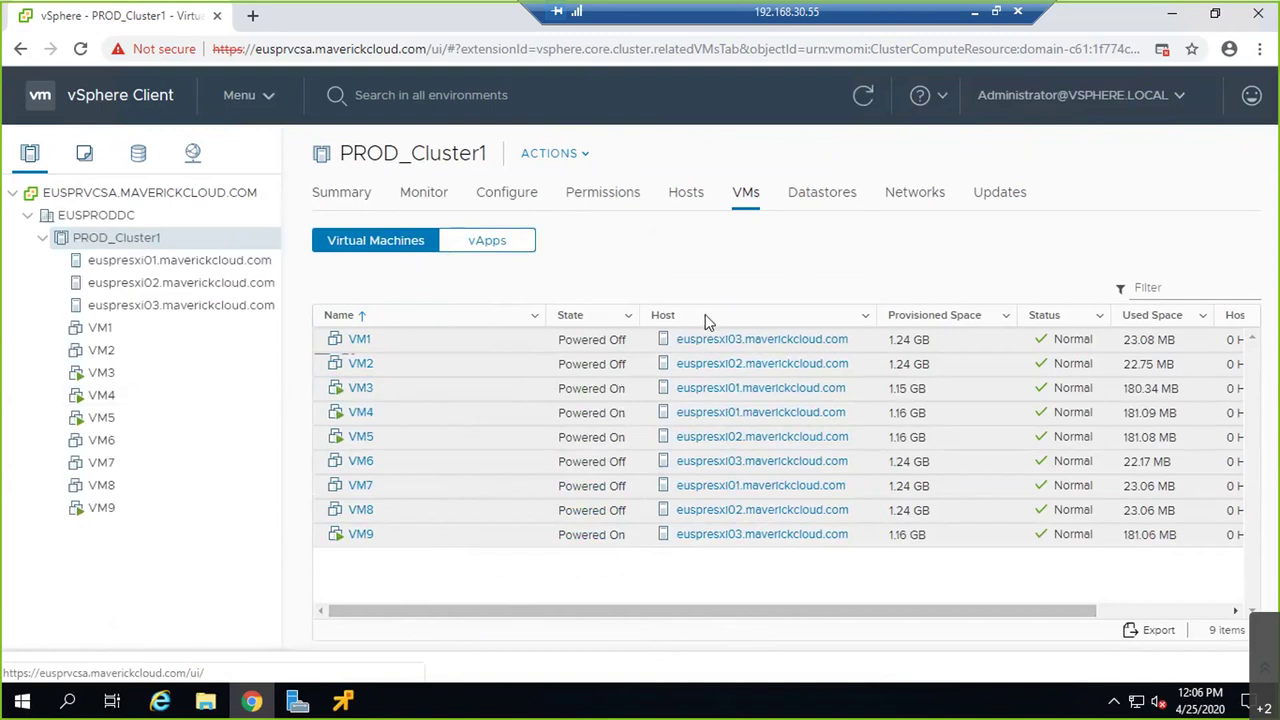
click(845, 320)
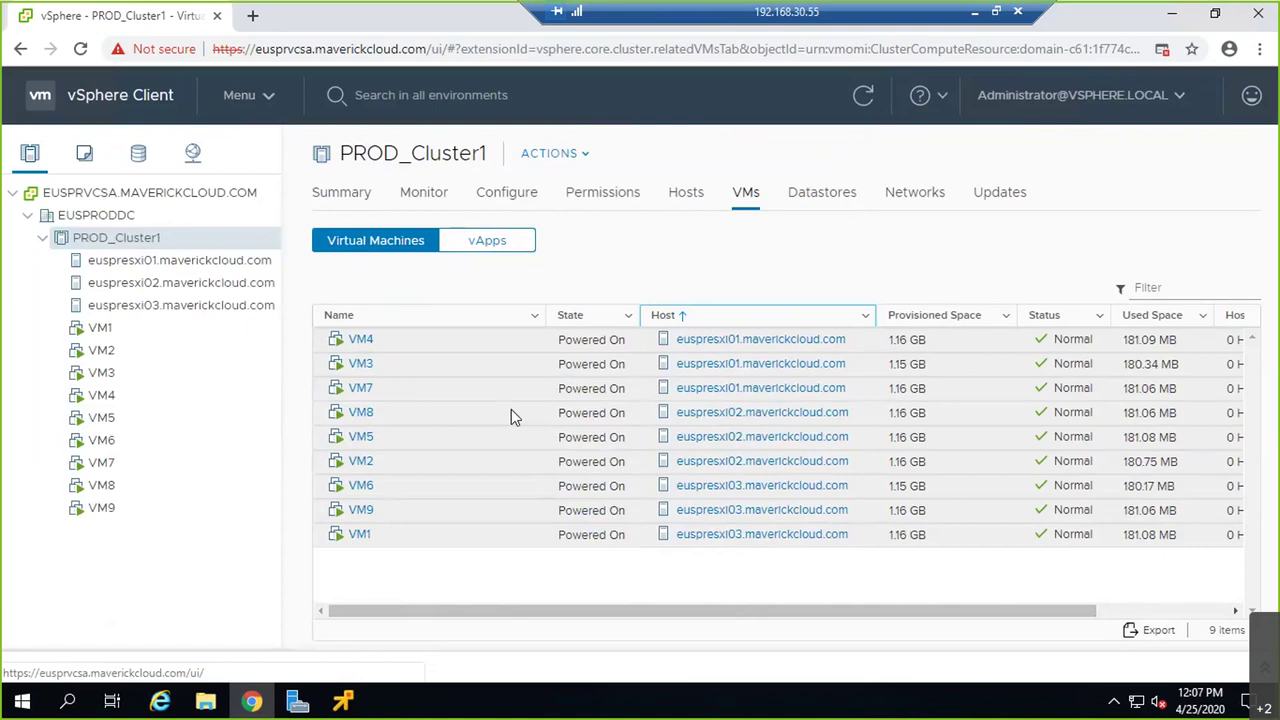
On the whiteboard, write a green "A" in the FA power-on cell, tick FA, point an arrow at the power-on heading and underline "Every 5 Mins"
click(975, 14)
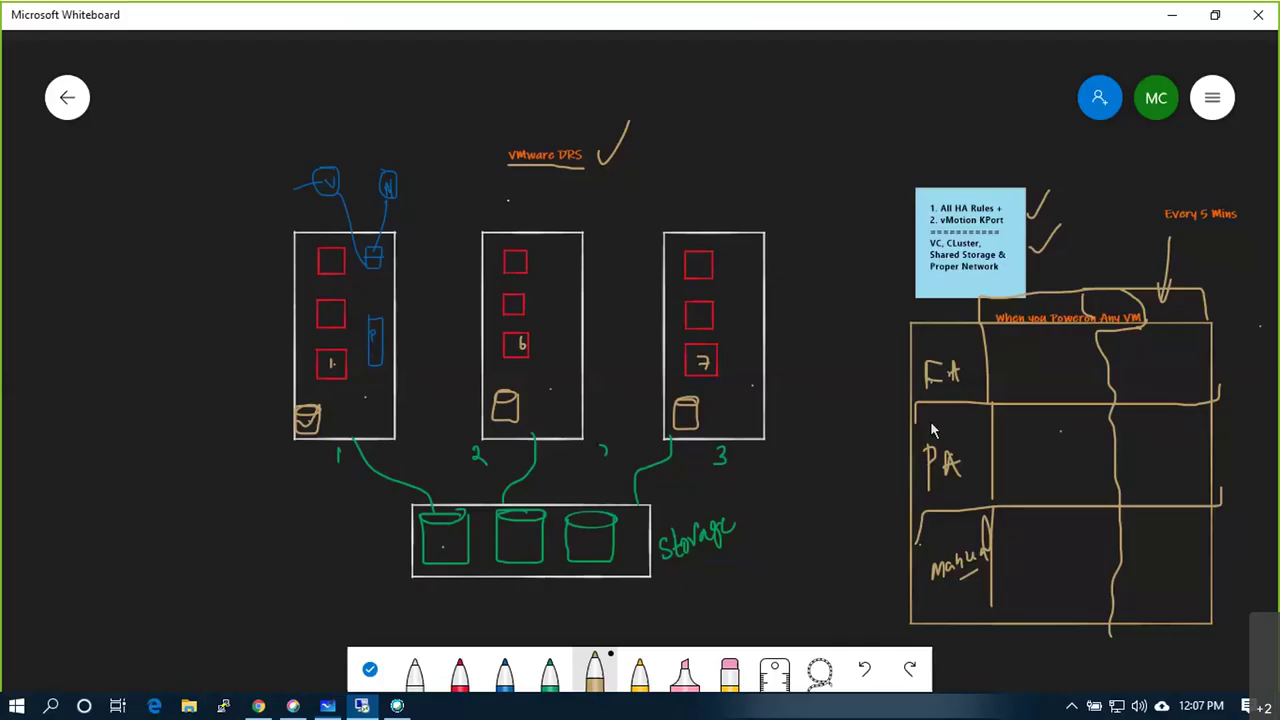
click(548, 676)
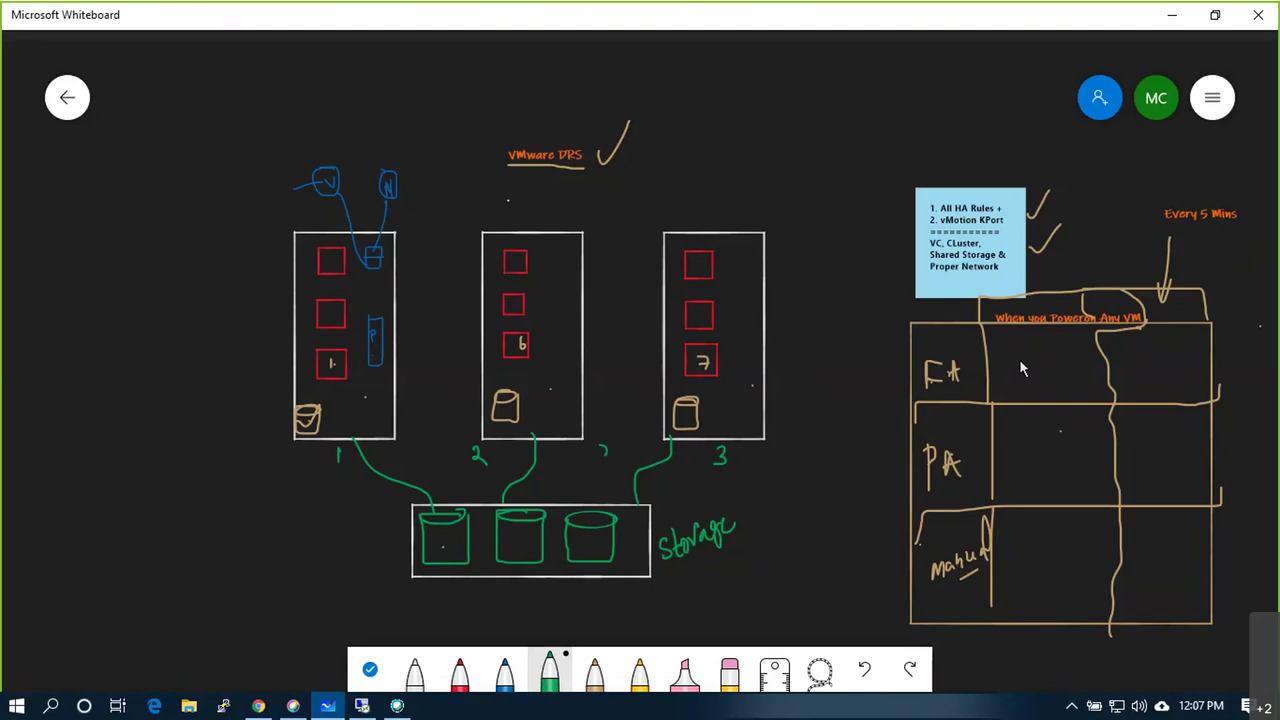
drag(1021, 383, 1036, 382)
drag(1023, 370, 1048, 358)
drag(888, 350, 928, 322)
drag(1070, 288, 1086, 250)
drag(1170, 230, 1232, 230)
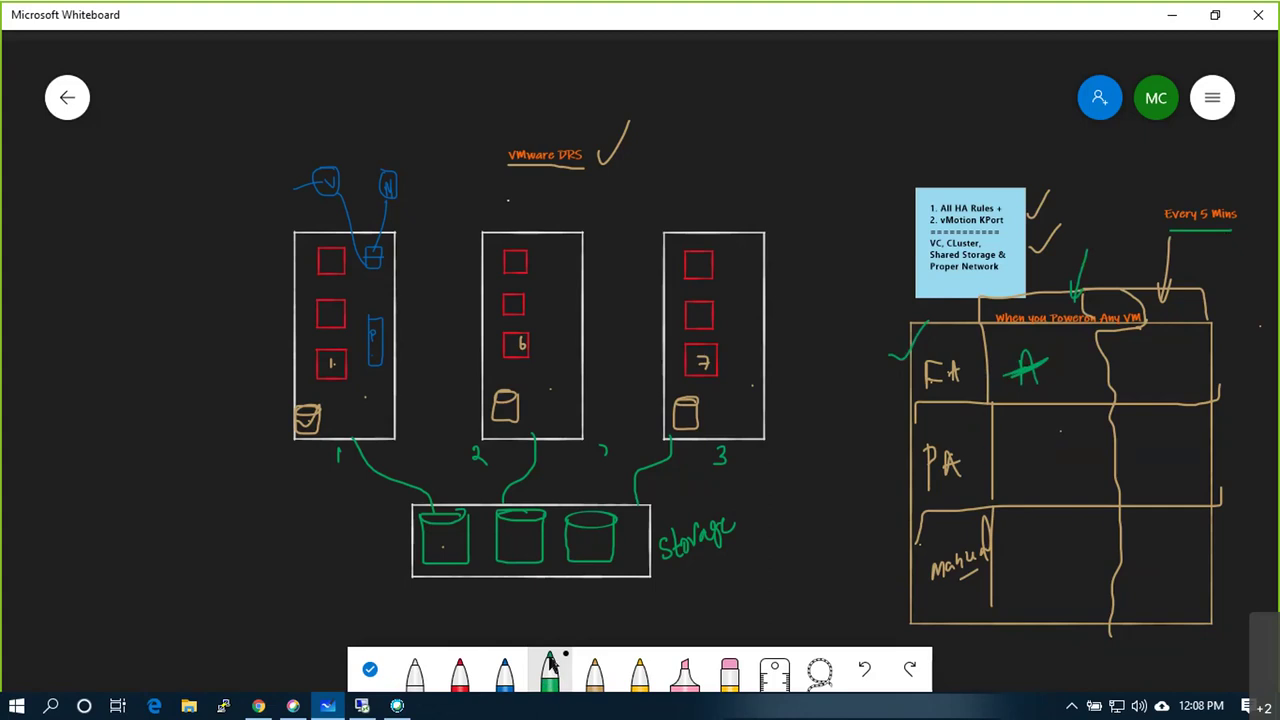
Back in the vSphere Client, start a compute-resource-only migration of all nine virtual machines and choose euspresxi01.maverickcloud.com as destination host
click(363, 706)
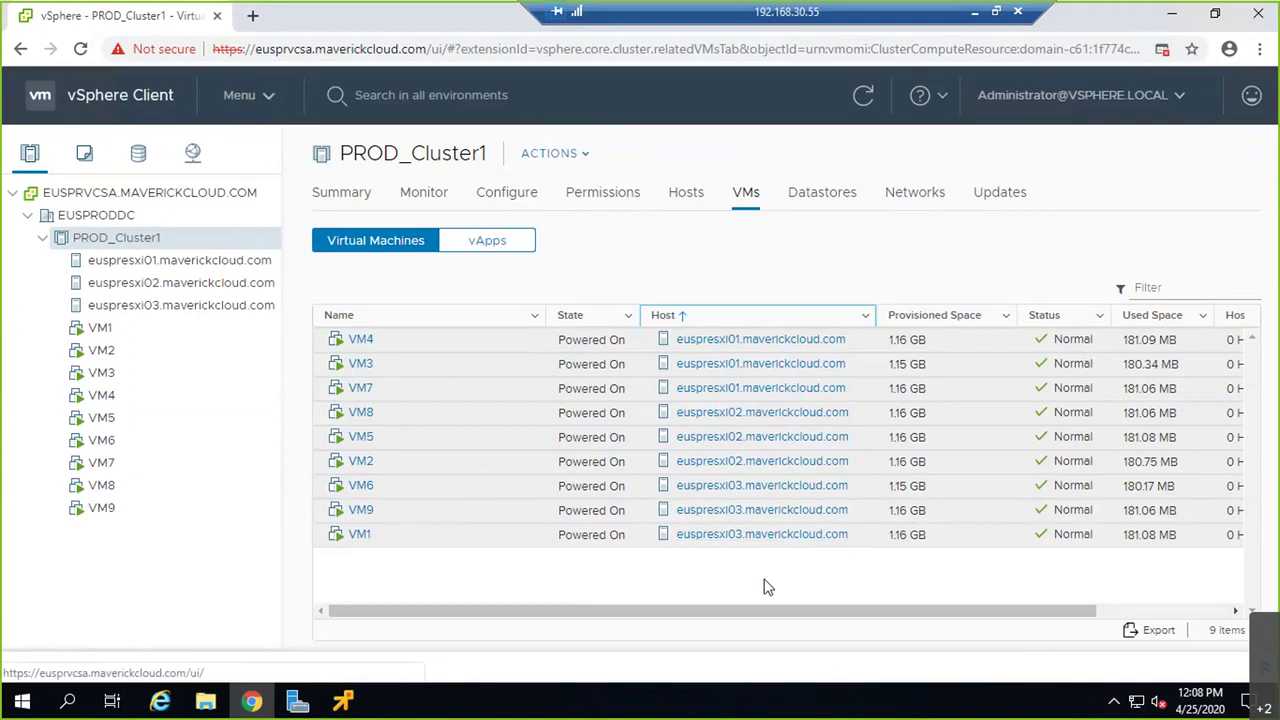
click(505, 535)
right_click(517, 420)
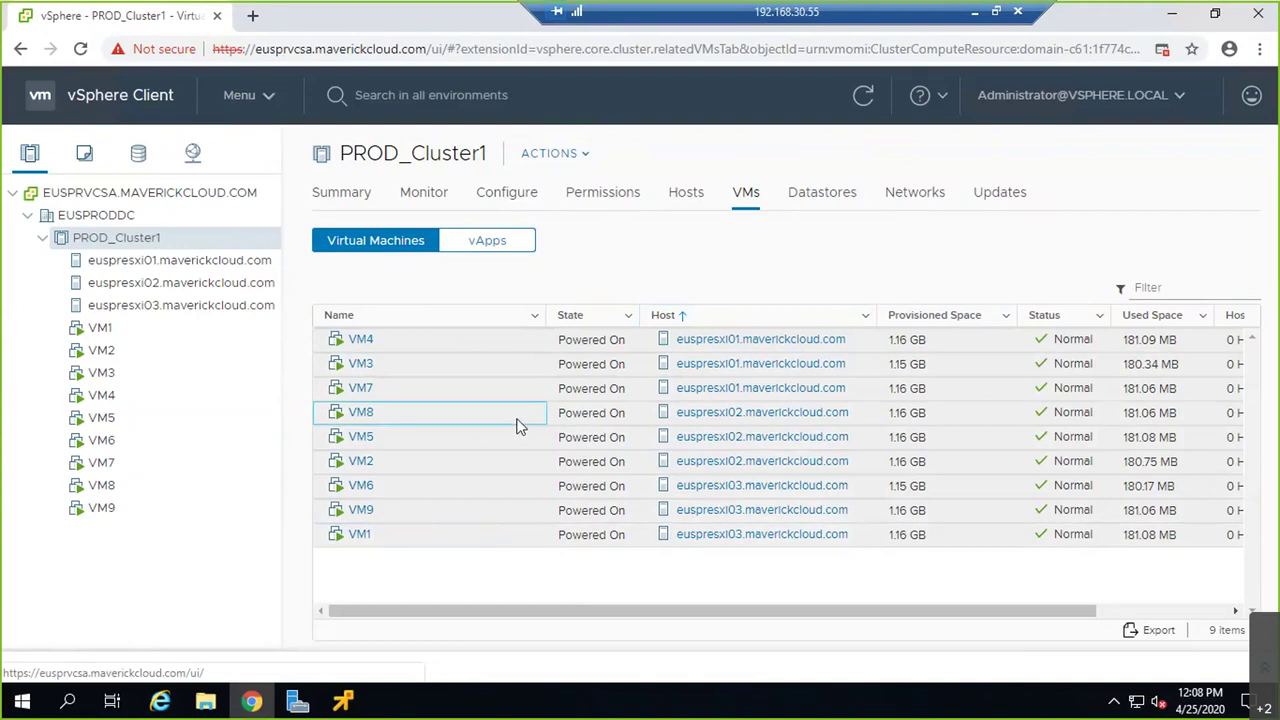
click(565, 348)
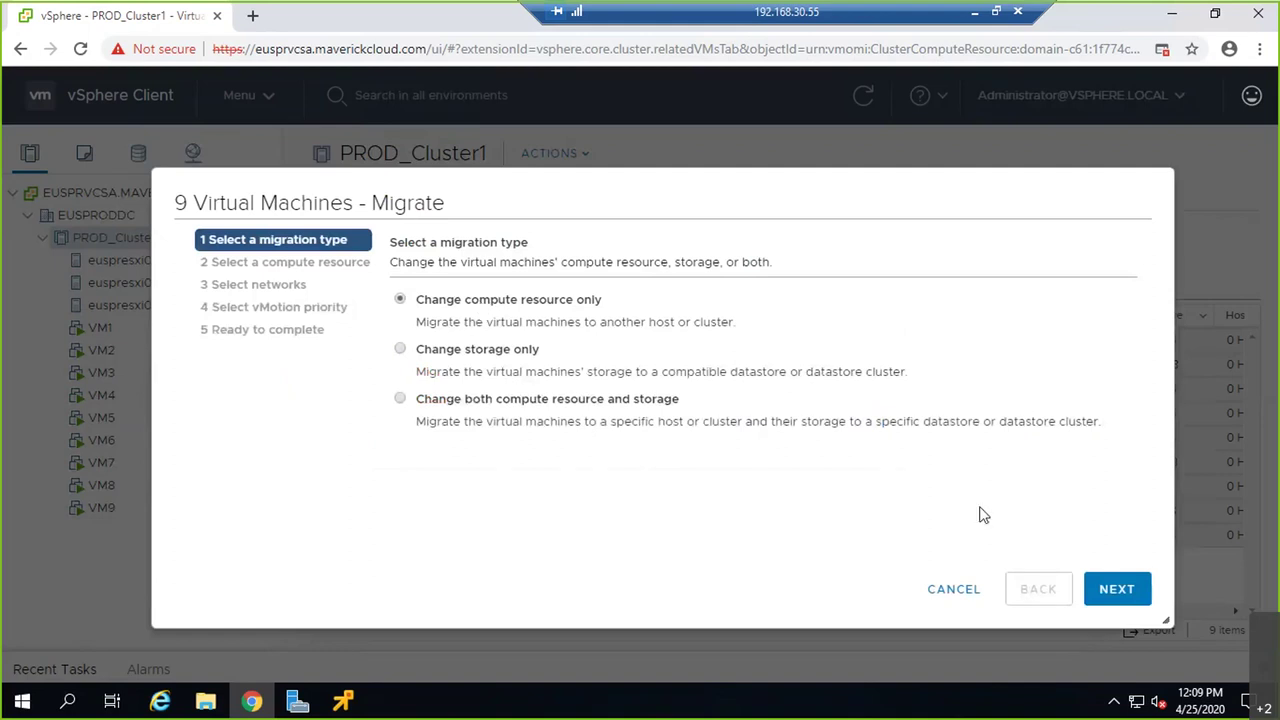
click(1114, 592)
click(476, 387)
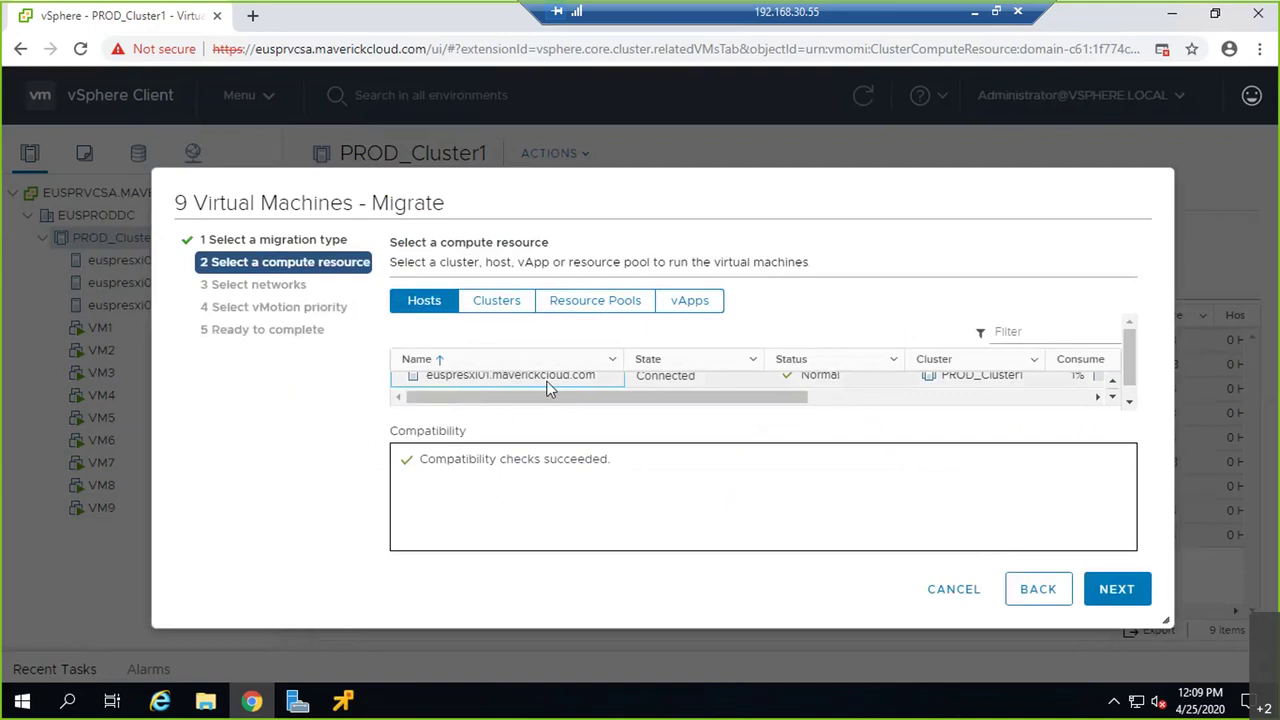
Finish the nine-VM migration with the networks unchanged and high vMotion priority
click(1116, 592)
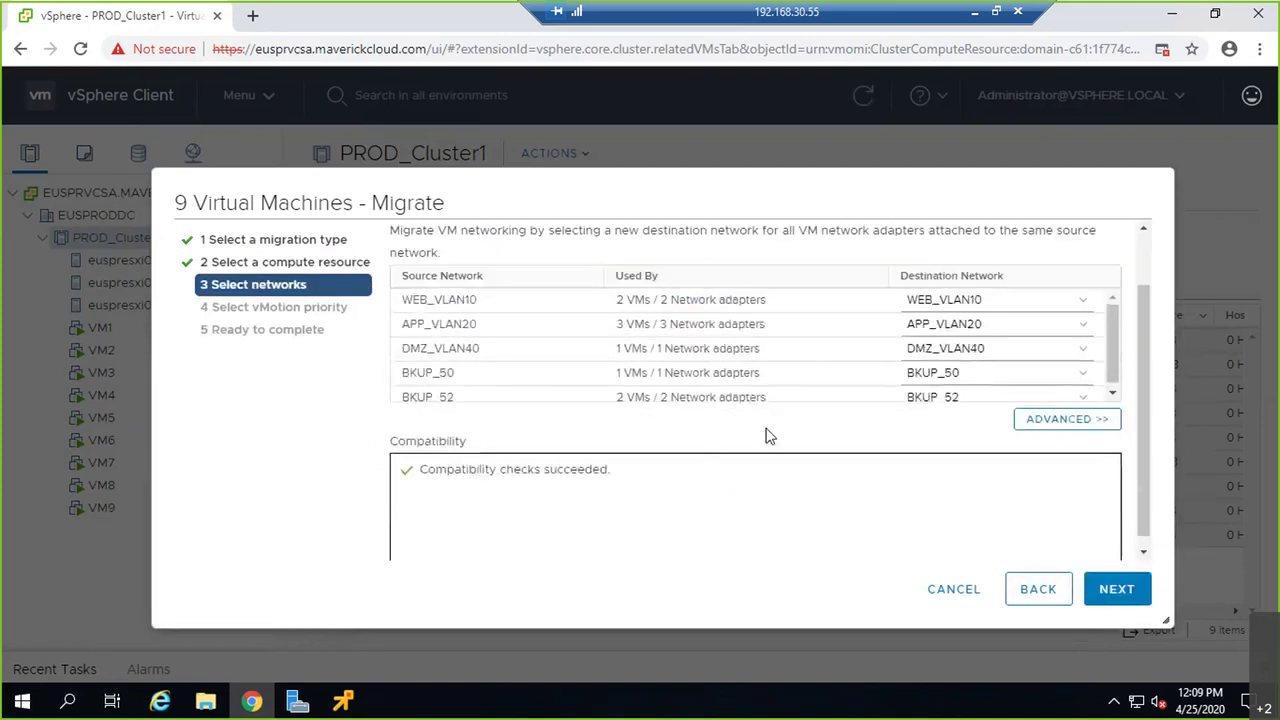
click(1129, 593)
click(1129, 593)
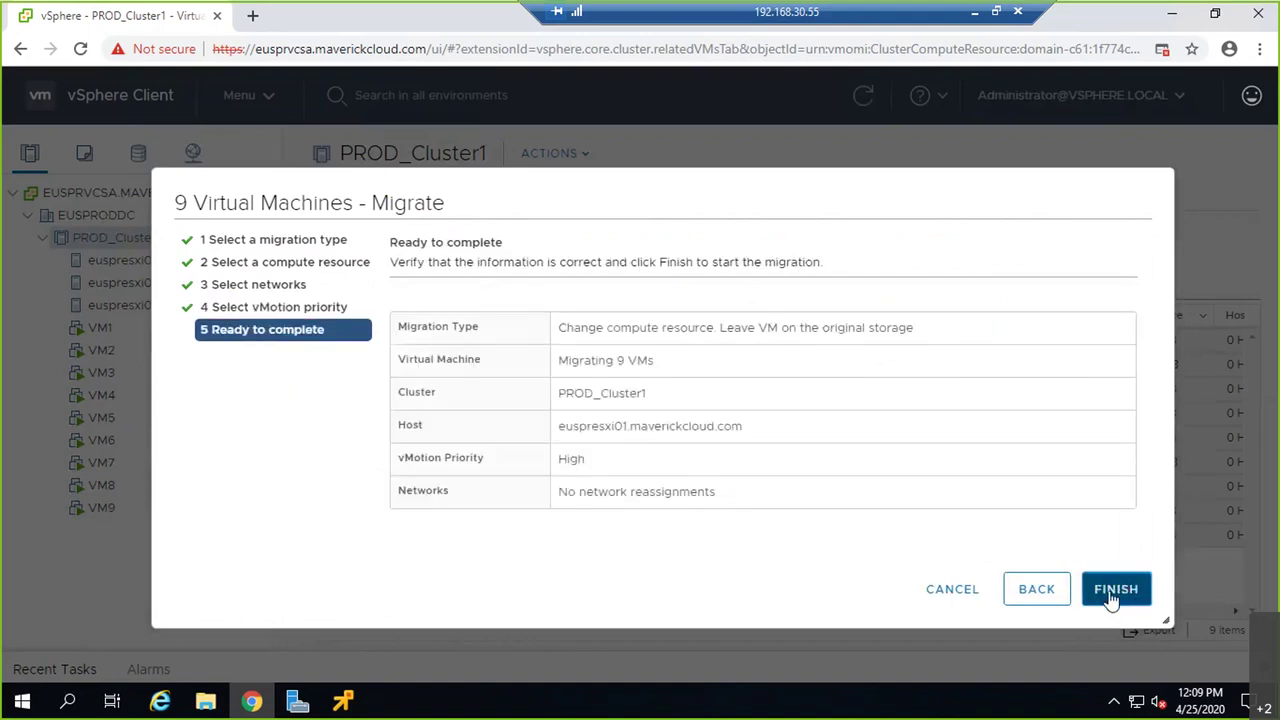
click(1114, 592)
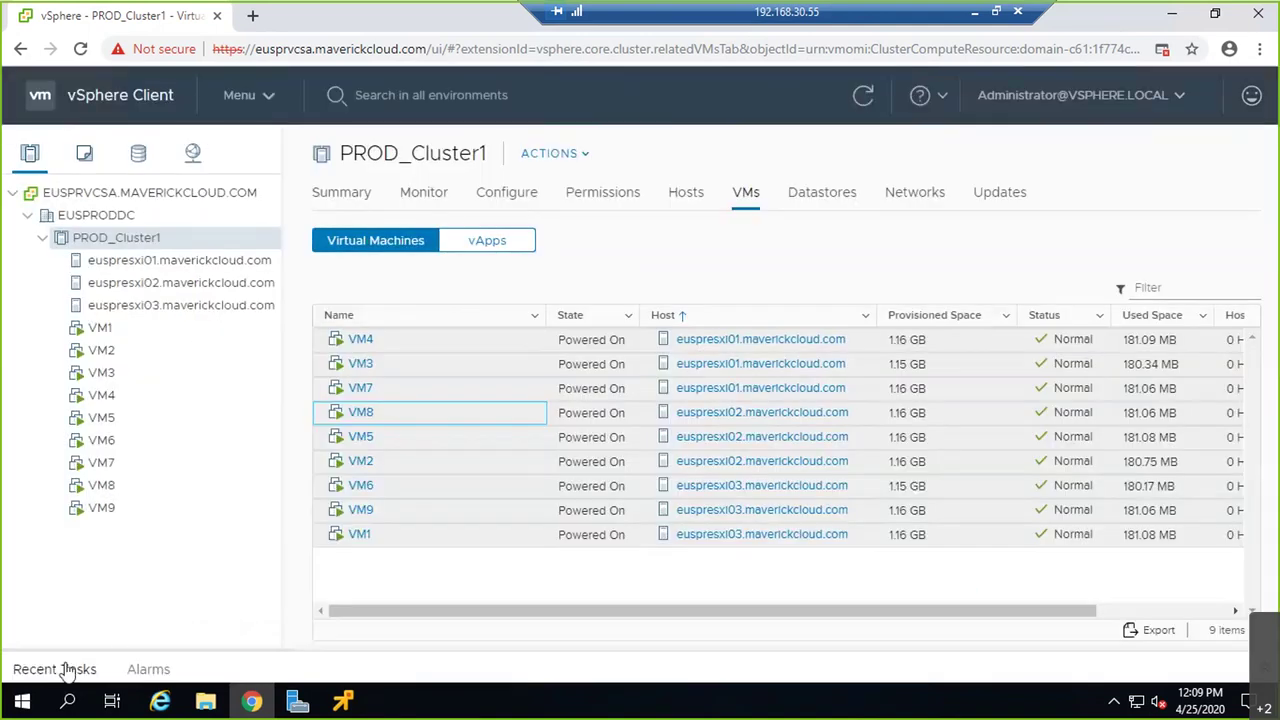
Check the relocation progress in the recent tasks and sort the virtual machine list by name
click(63, 669)
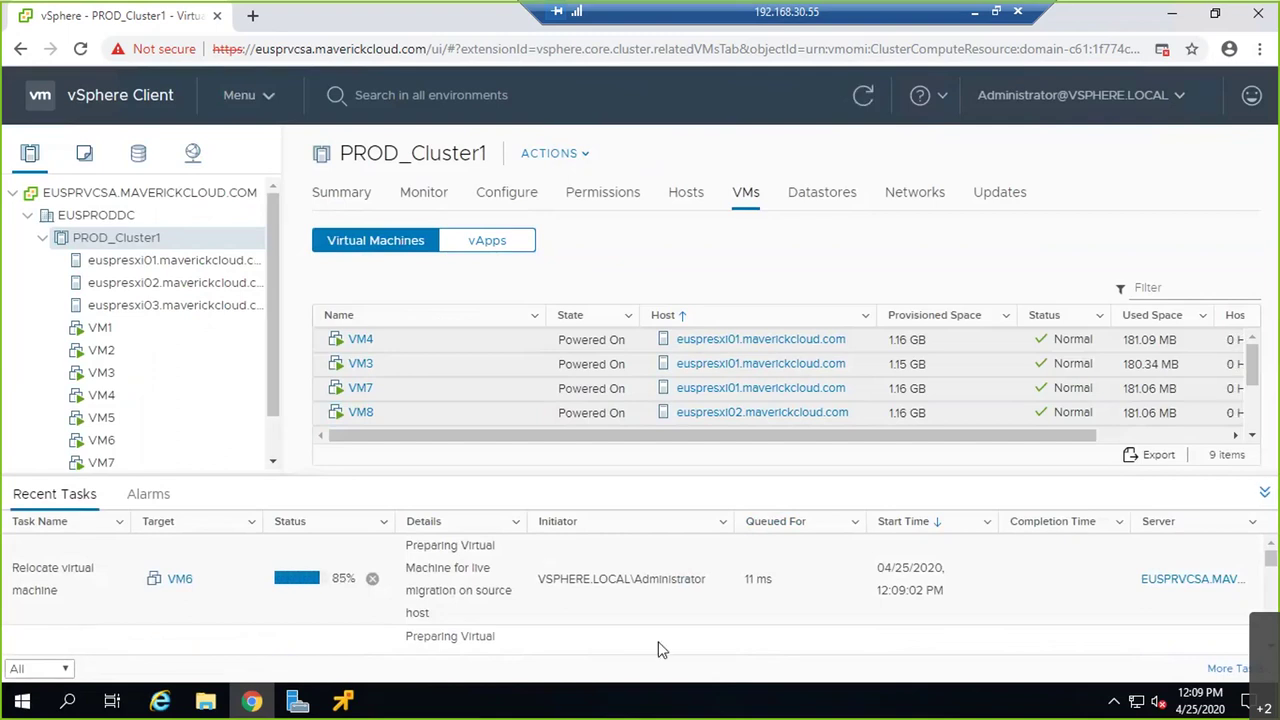
click(1265, 494)
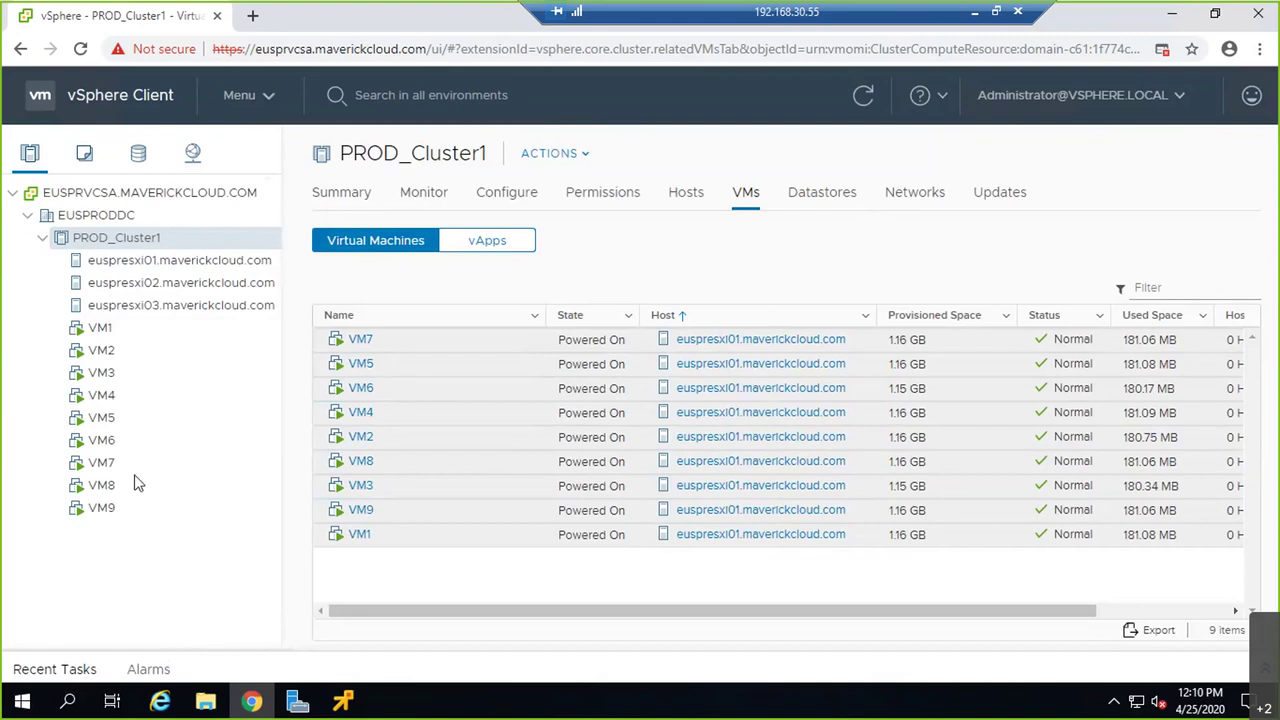
click(60, 669)
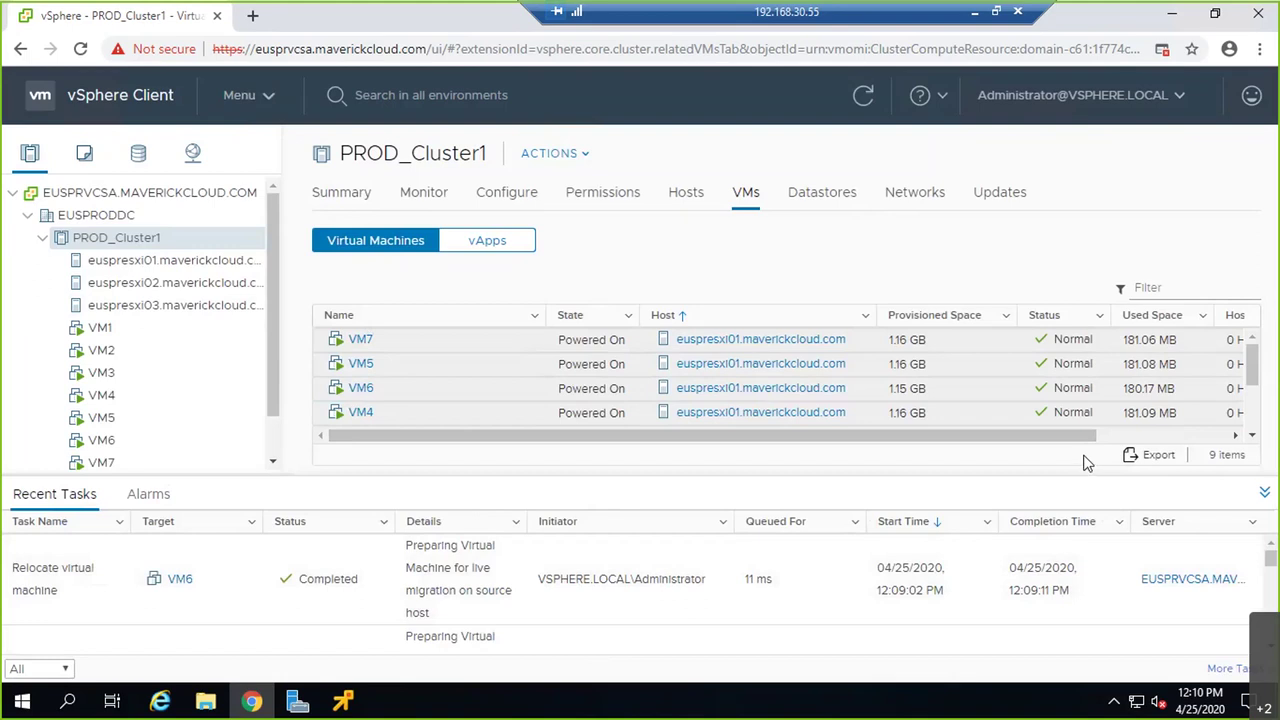
click(1265, 493)
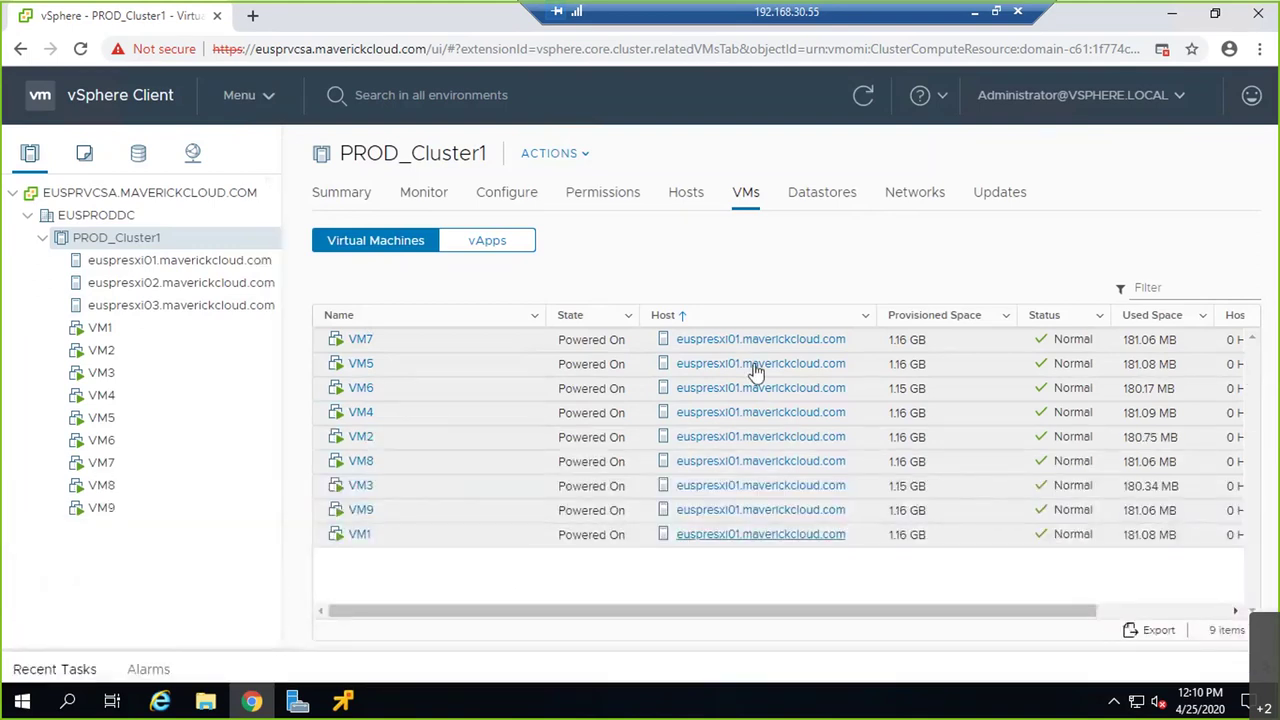
click(461, 326)
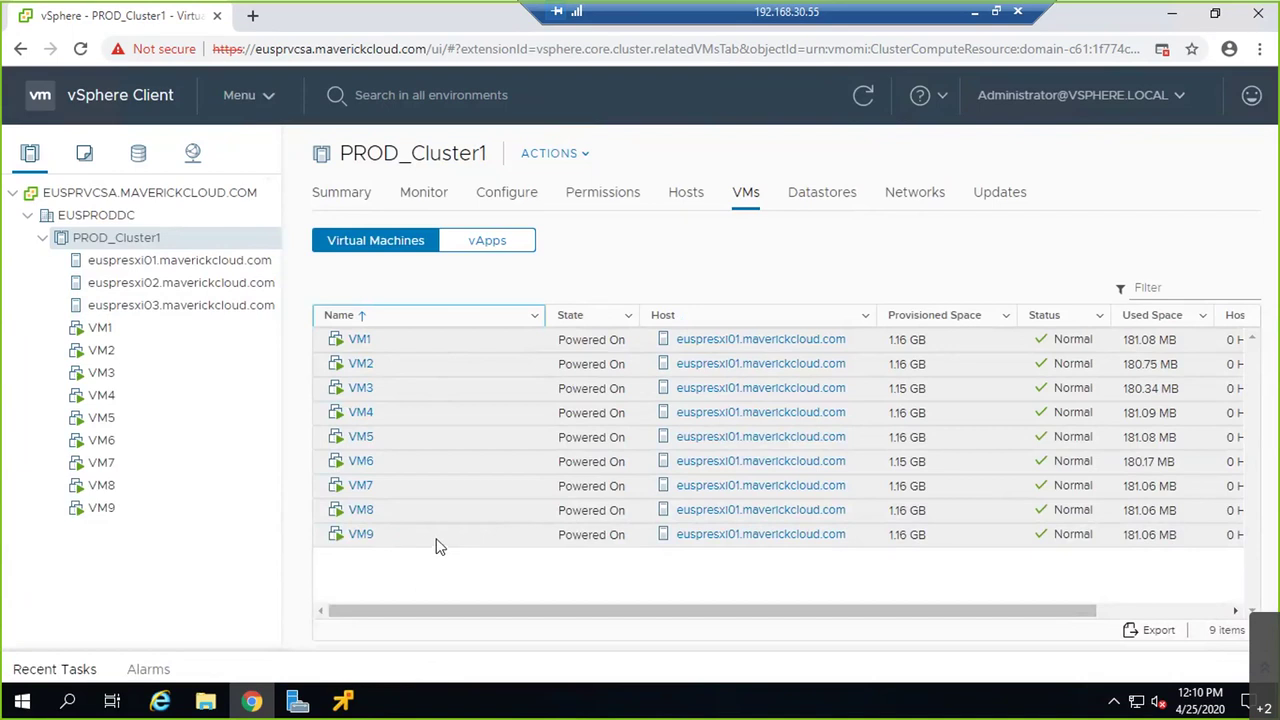
Run DRS on PROD_Cluster1 from its DRS recommendations and check the recent tasks alongside the virtual machine list
click(421, 199)
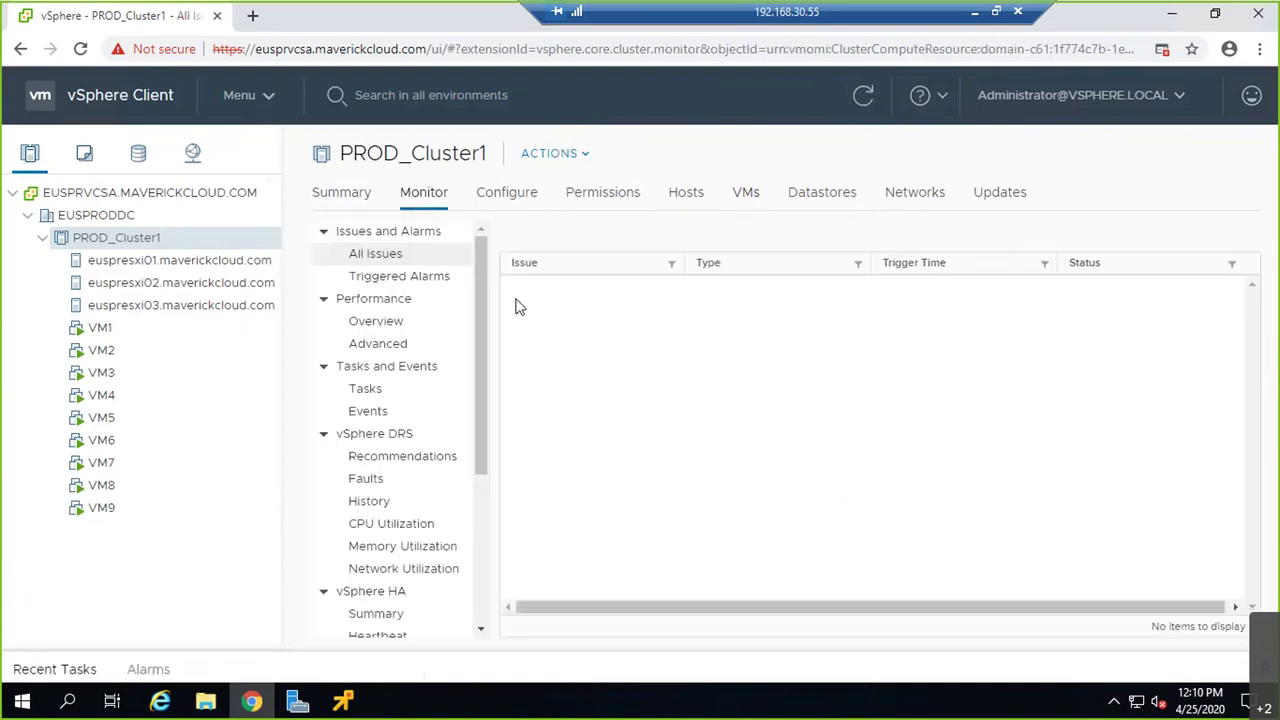
click(405, 469)
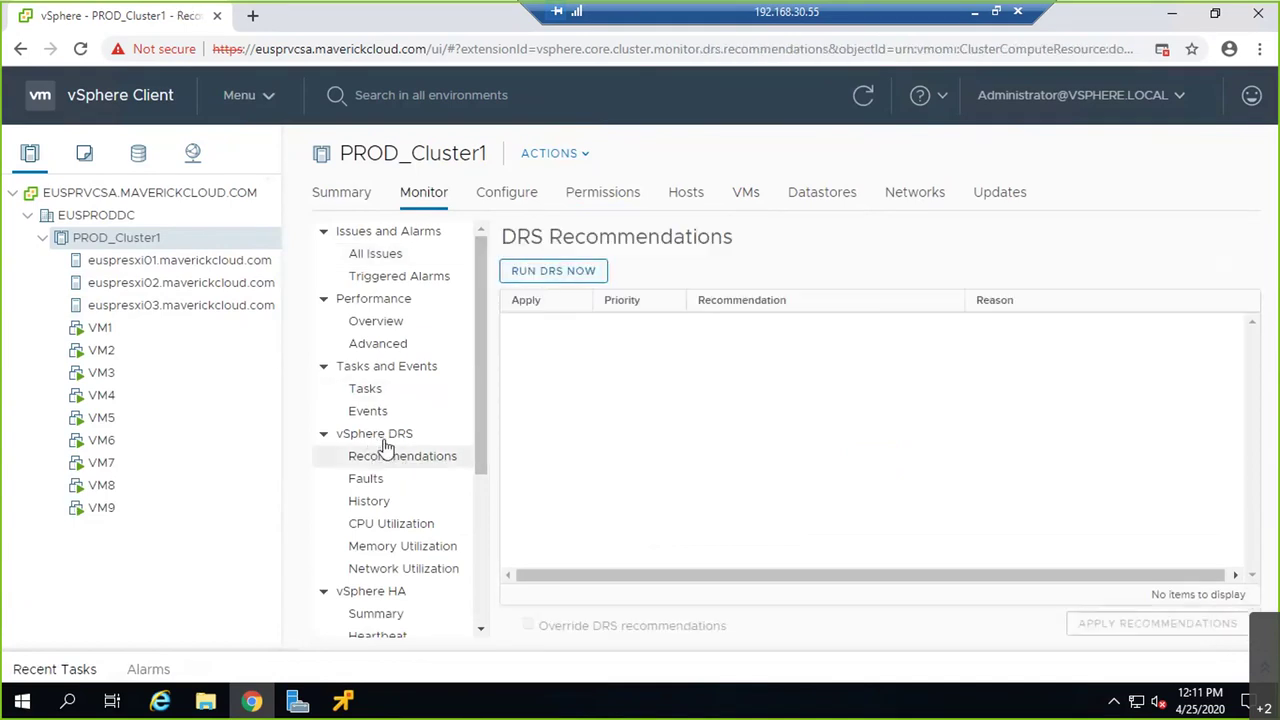
click(545, 272)
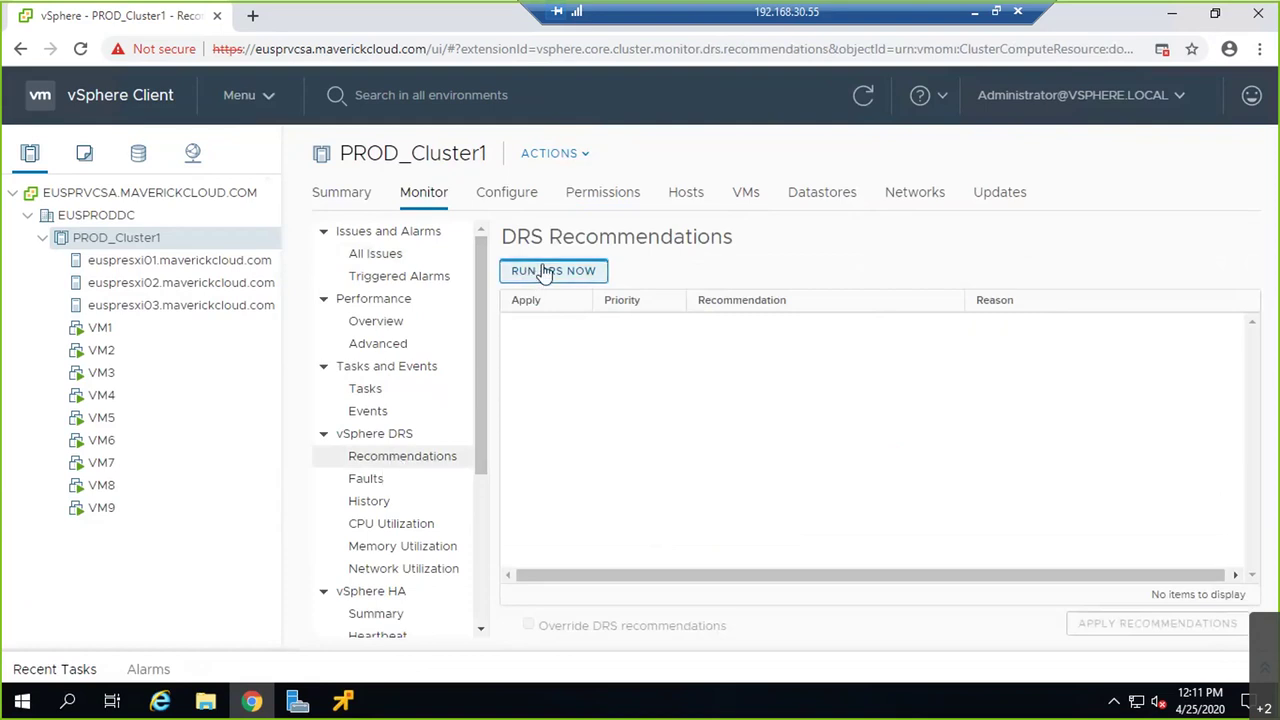
click(92, 672)
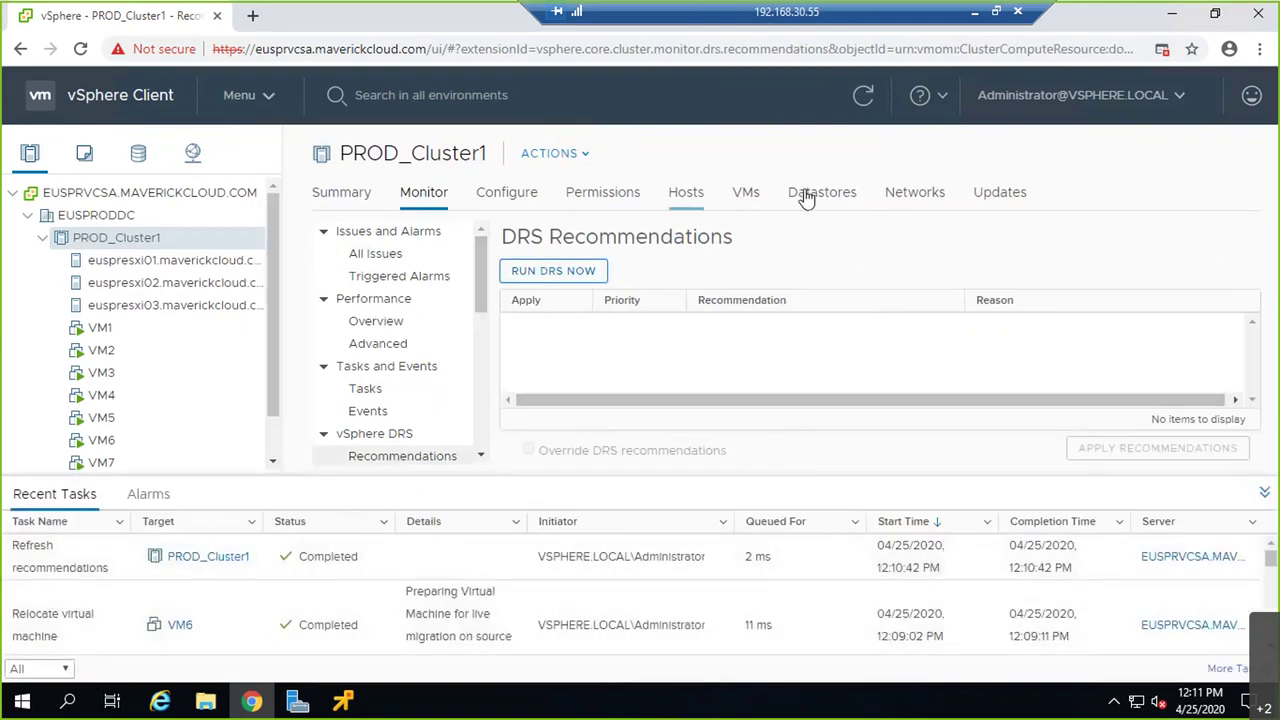
click(745, 193)
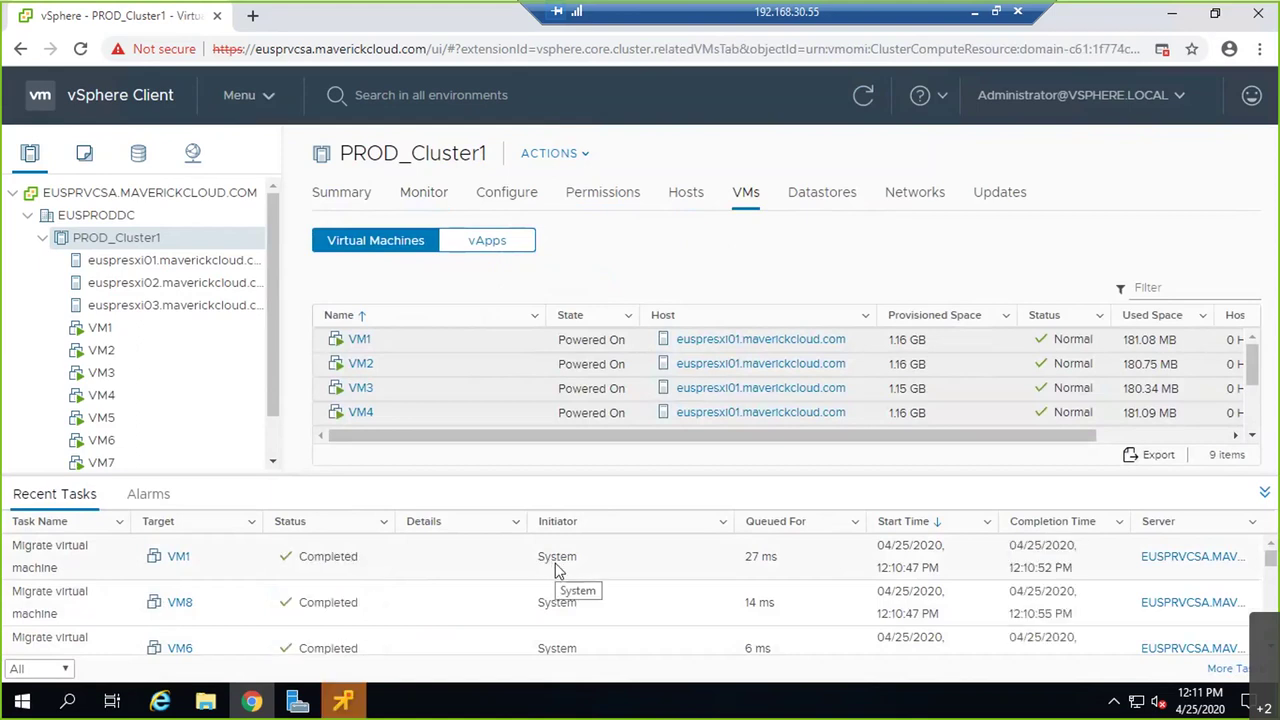
Open the VMware Remote Console window, dismiss its error dialog and switch back to the vSphere Client
click(343, 700)
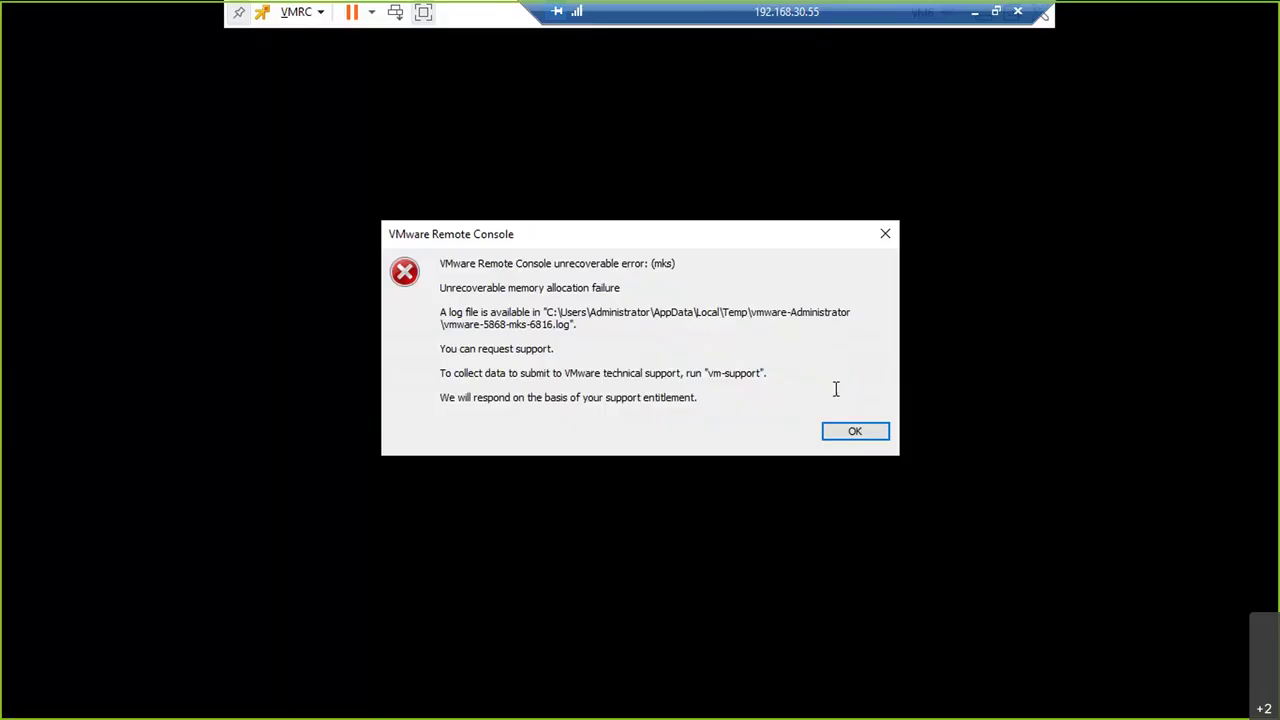
click(855, 432)
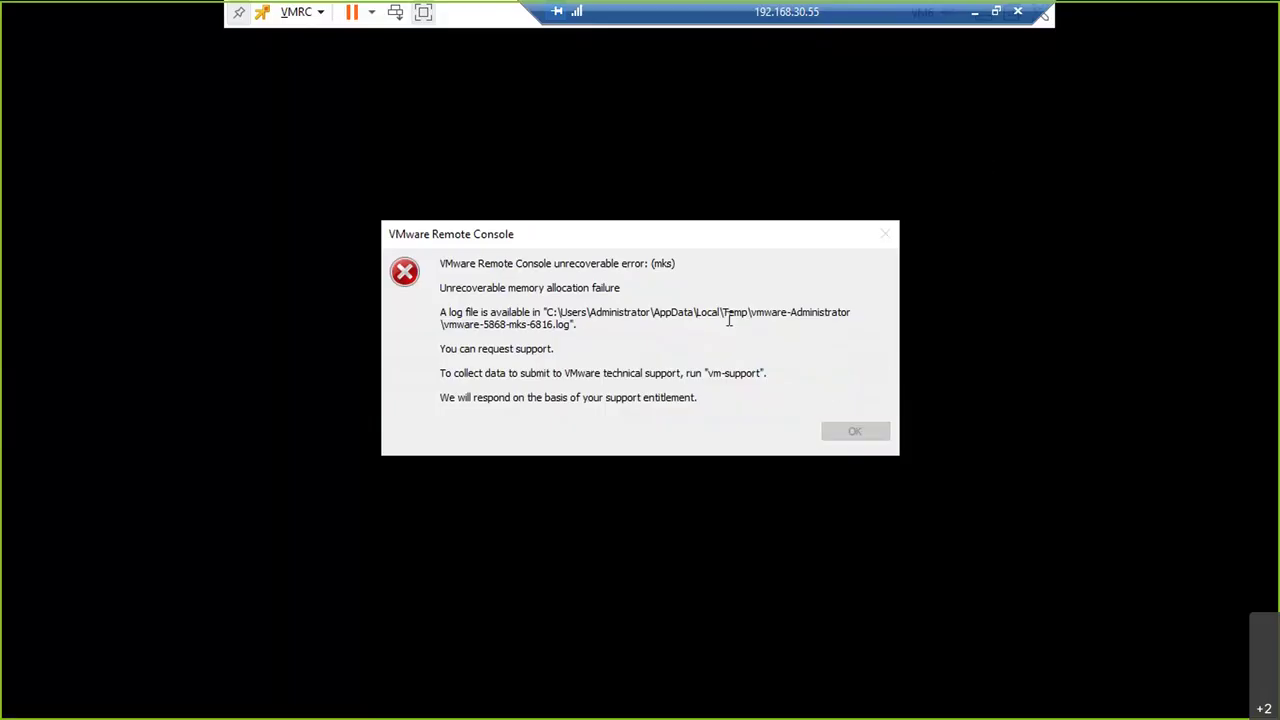
click(806, 394)
key(alt+Tab)
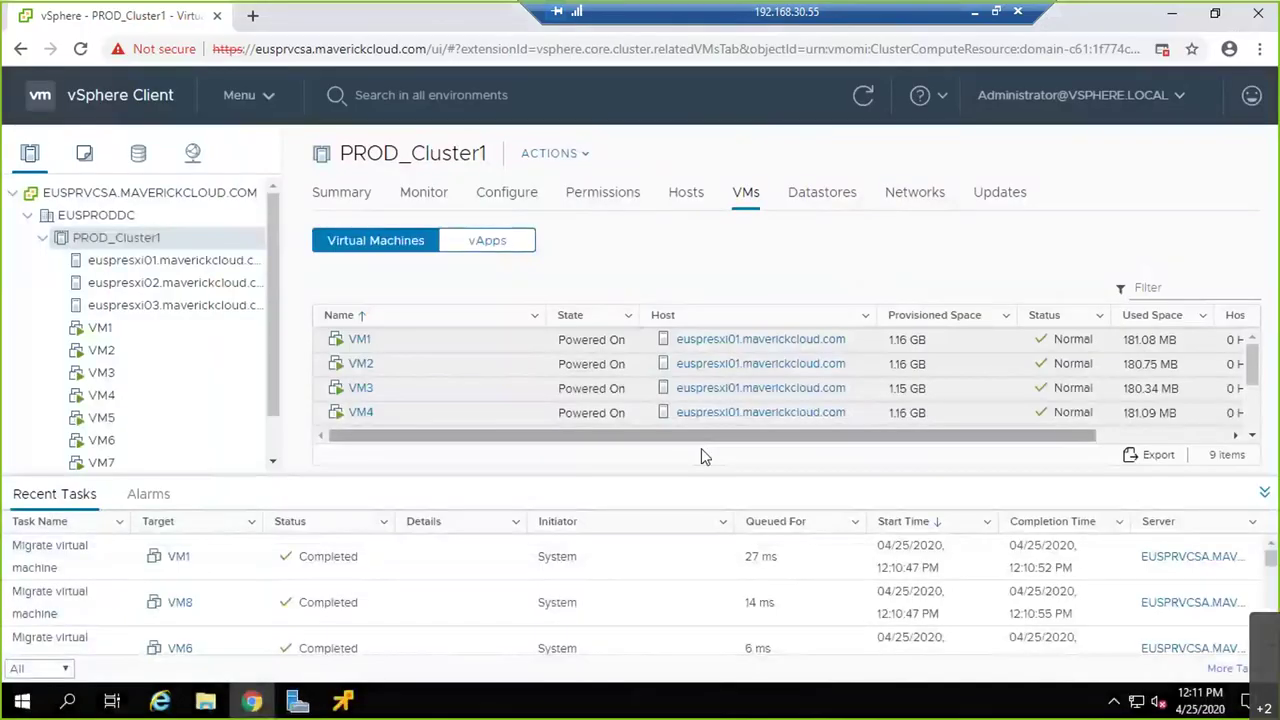
Refresh the PROD_Cluster1 virtual machine list and sort it by host to review the placement after load balancing
scroll(774, 430, down, 2)
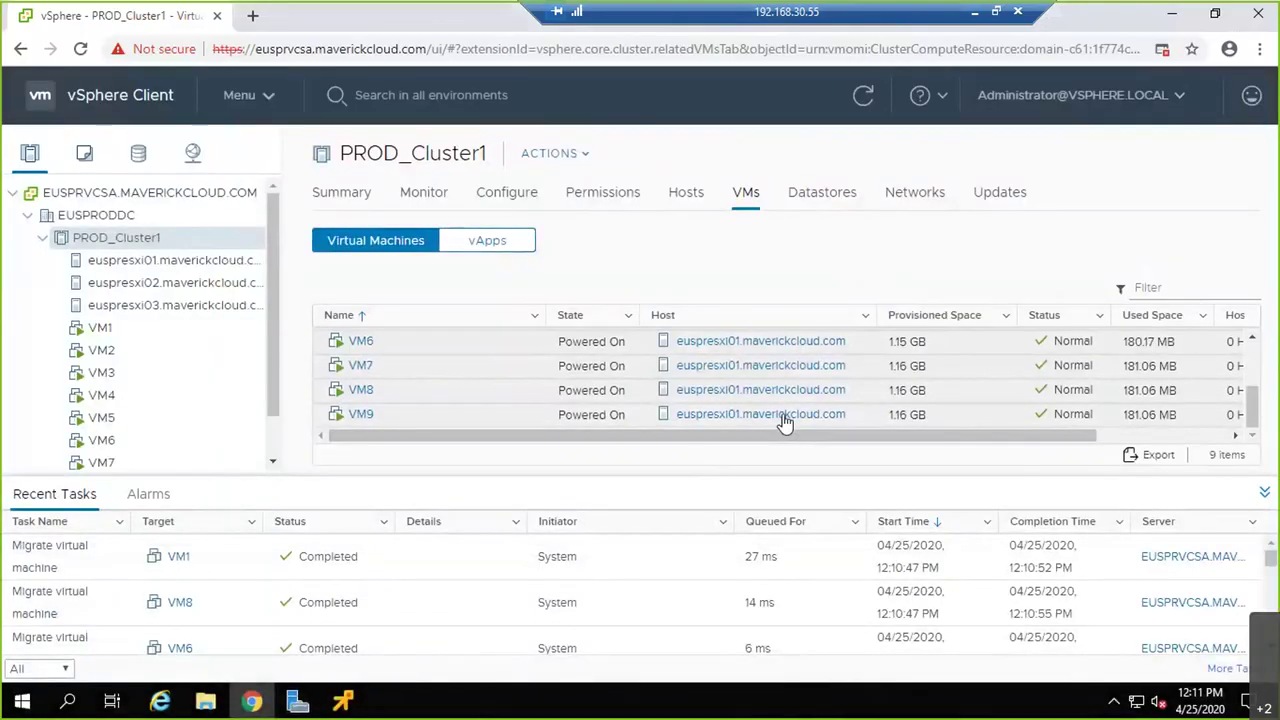
click(1264, 492)
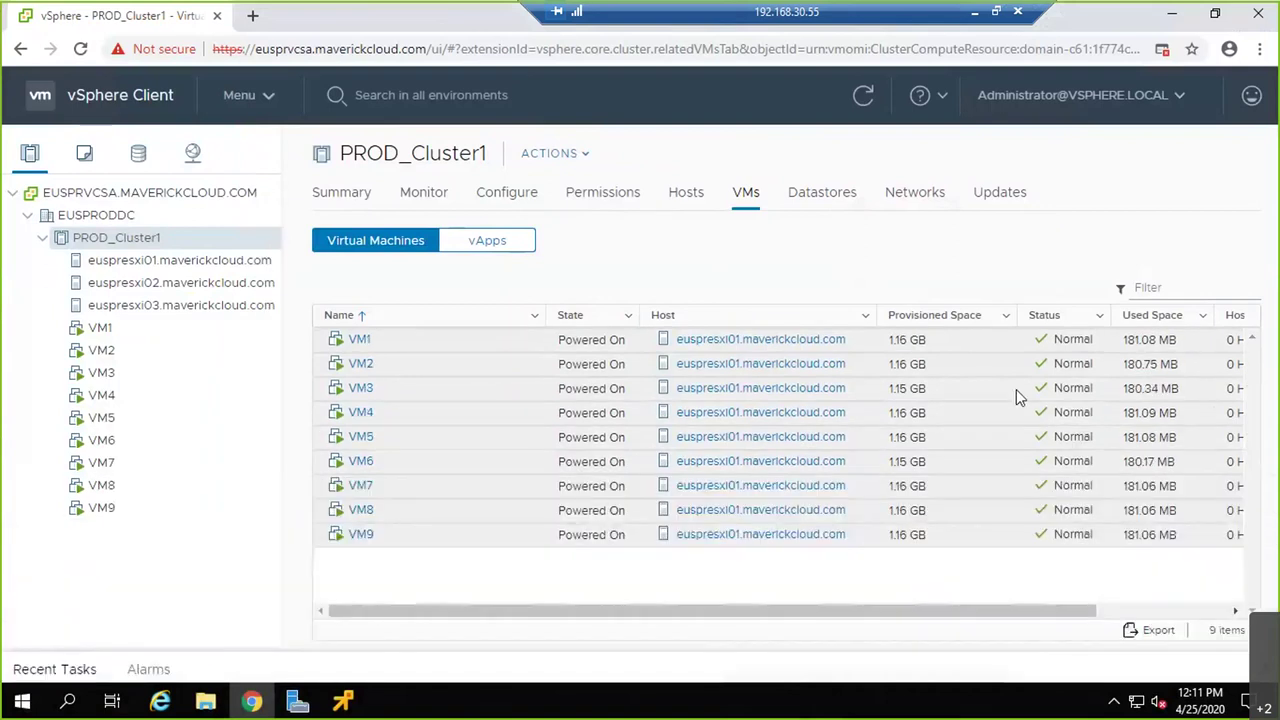
click(865, 100)
click(749, 316)
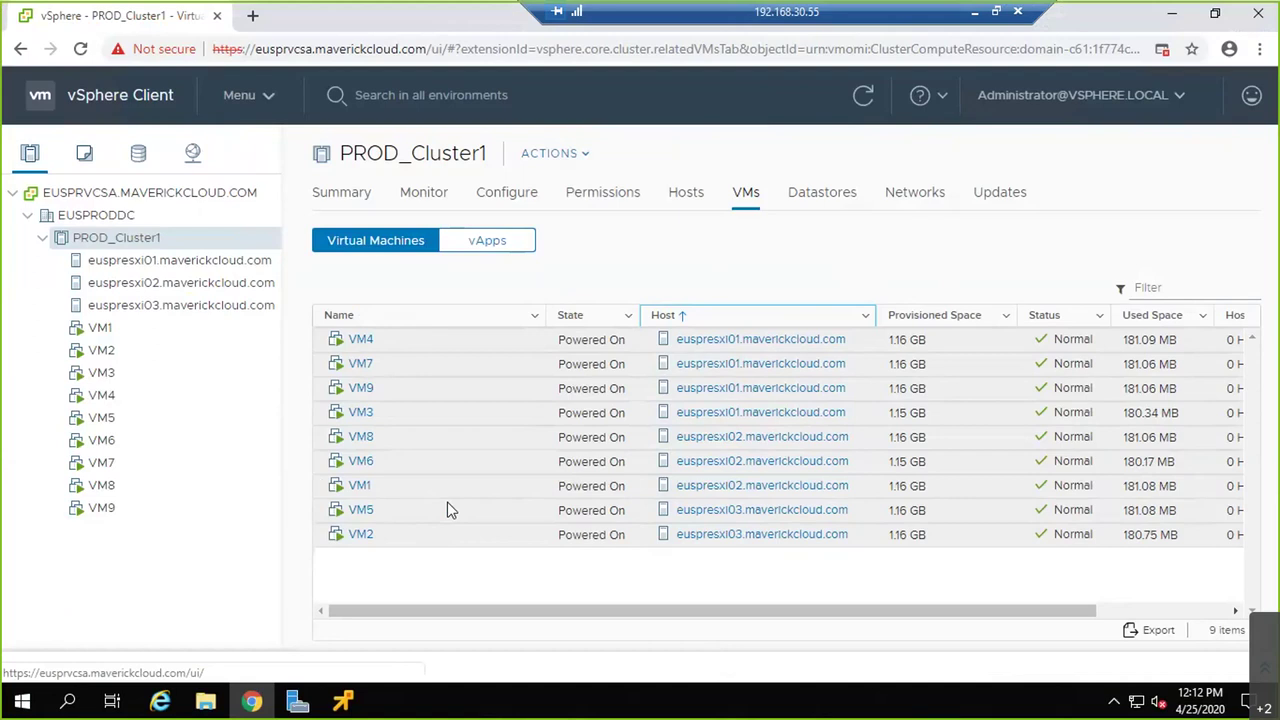
Run DRS once more from PROD_Cluster1's DRS recommendations and recheck the hosts in the virtual machine list
click(428, 206)
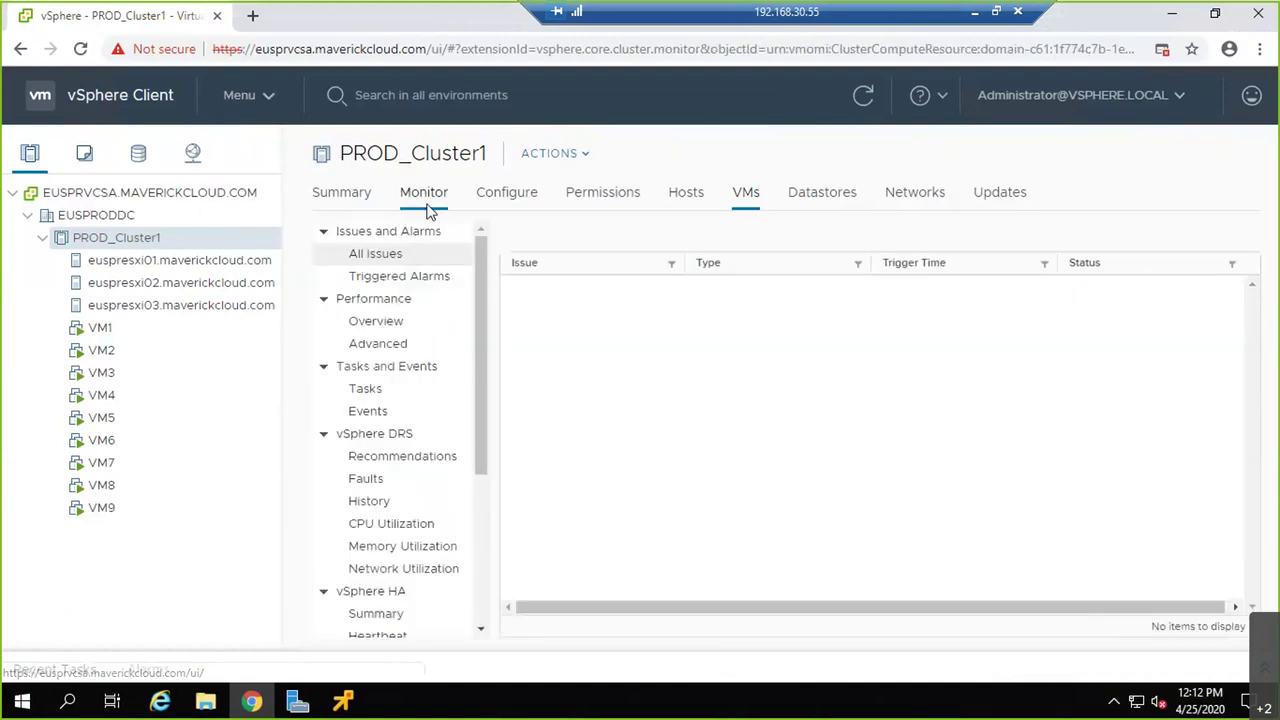
click(410, 458)
click(545, 273)
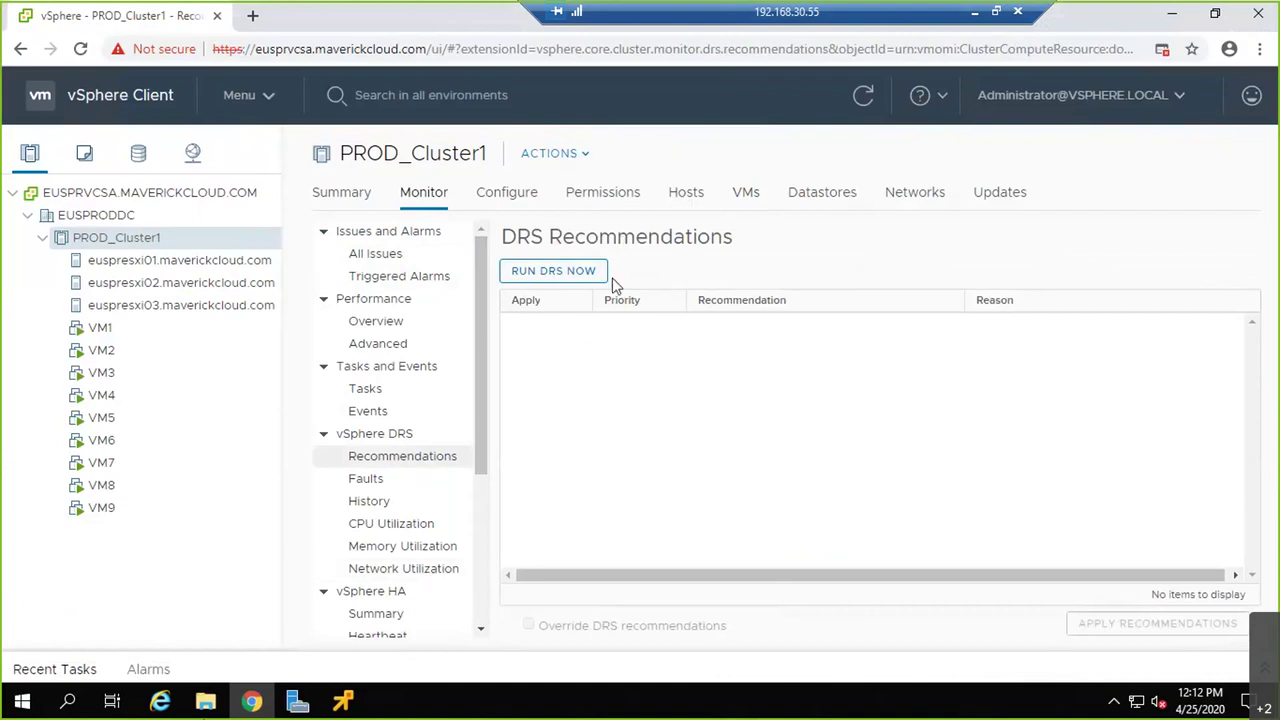
click(745, 194)
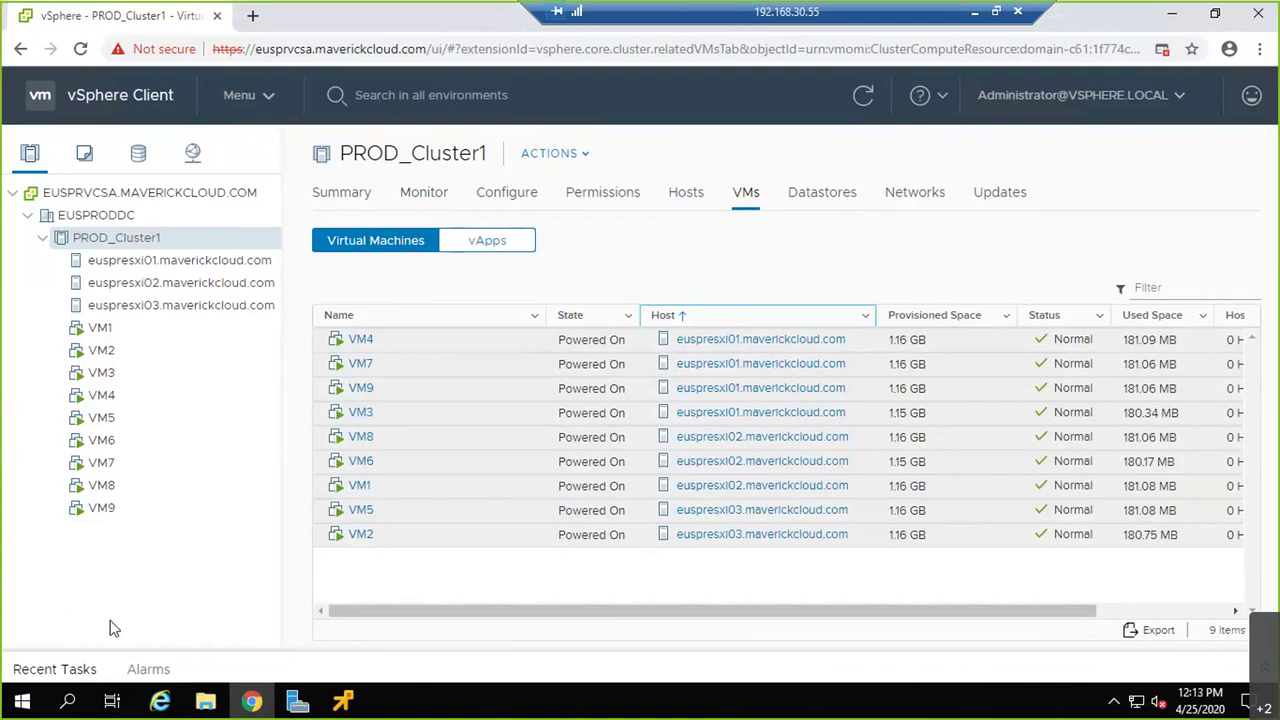
On the whiteboard, write a green "A" in FA's "Every 5 Mins" cell and tick the PA row
click(976, 14)
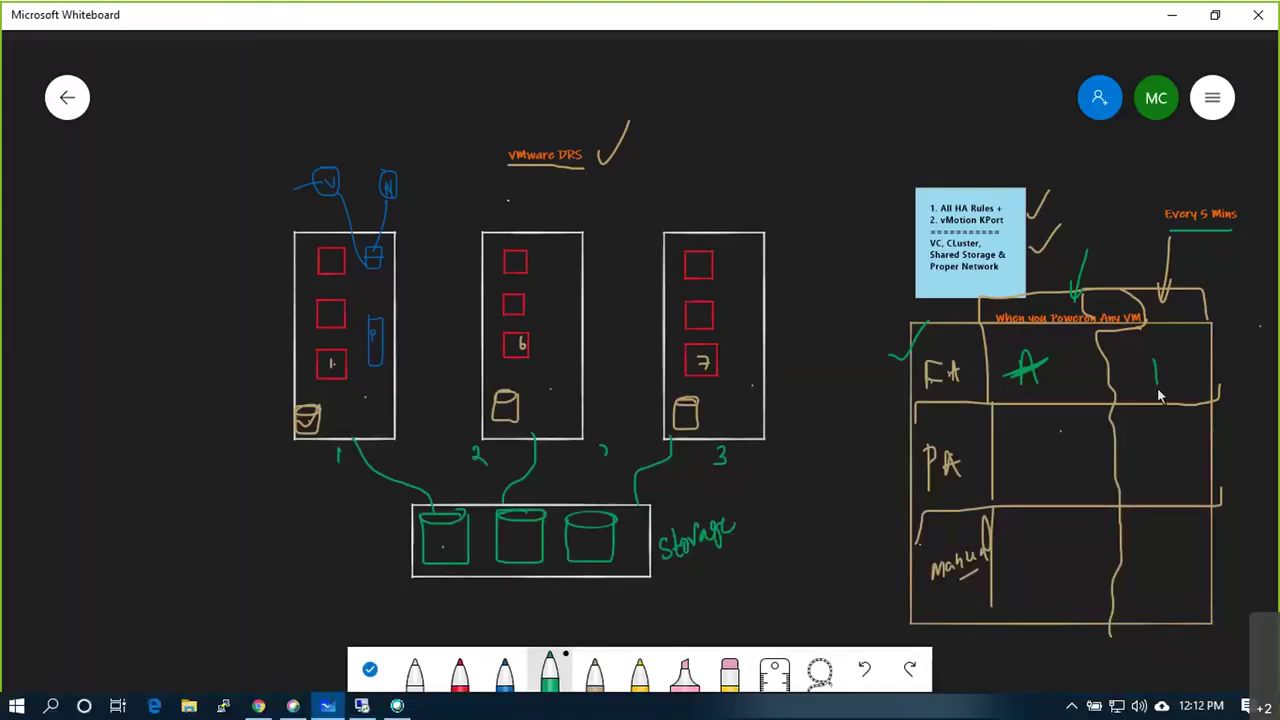
mouse_move(1160, 357)
mouse_down()
mouse_move(1180, 386)
mouse_move(1190, 364)
mouse_up()
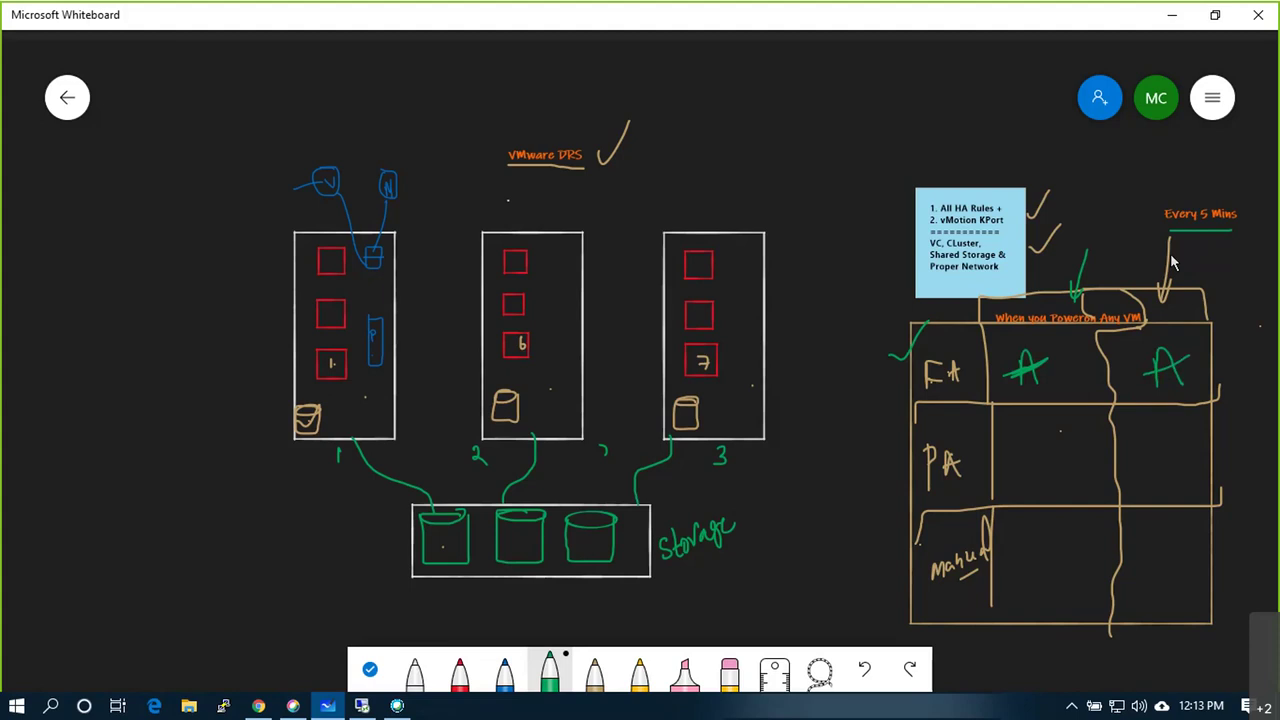
key(XF86AudioRaiseVolume)
drag(884, 481, 935, 428)
In the vSphere Client, set PROD_Cluster1's DRS automation level to Partially Automated and check the reconfiguration in the recent tasks
click(363, 706)
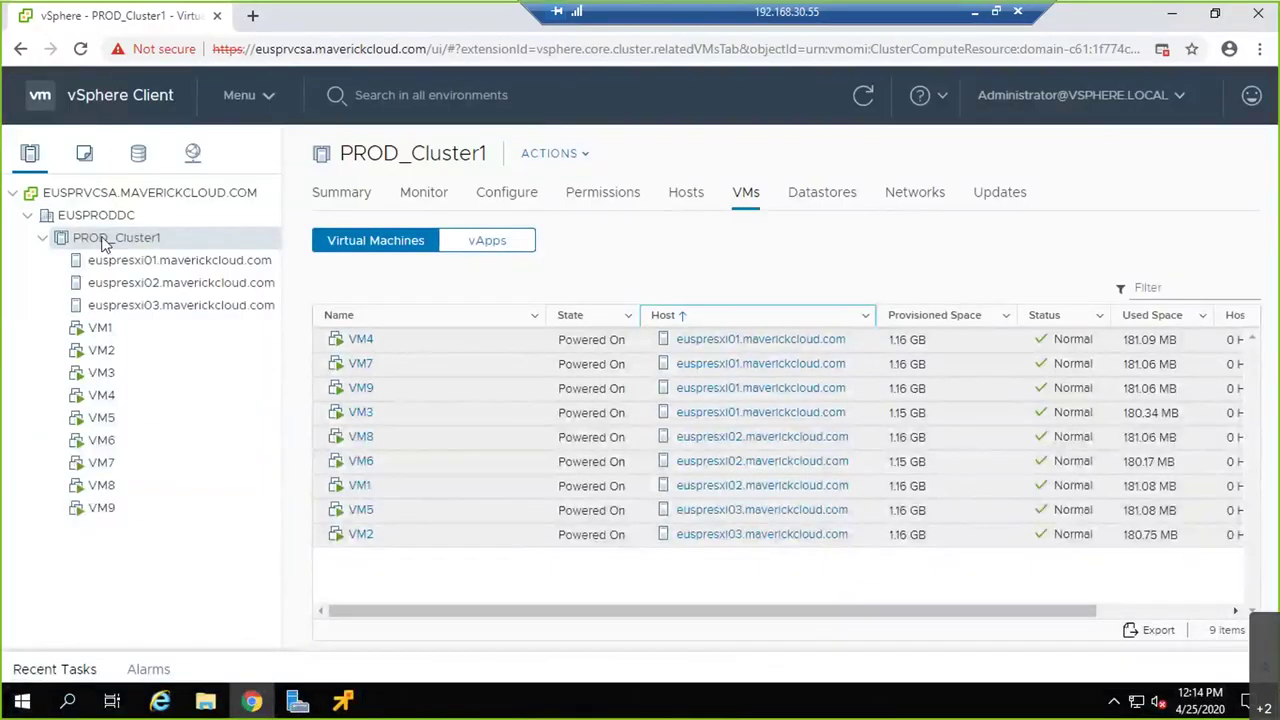
click(497, 195)
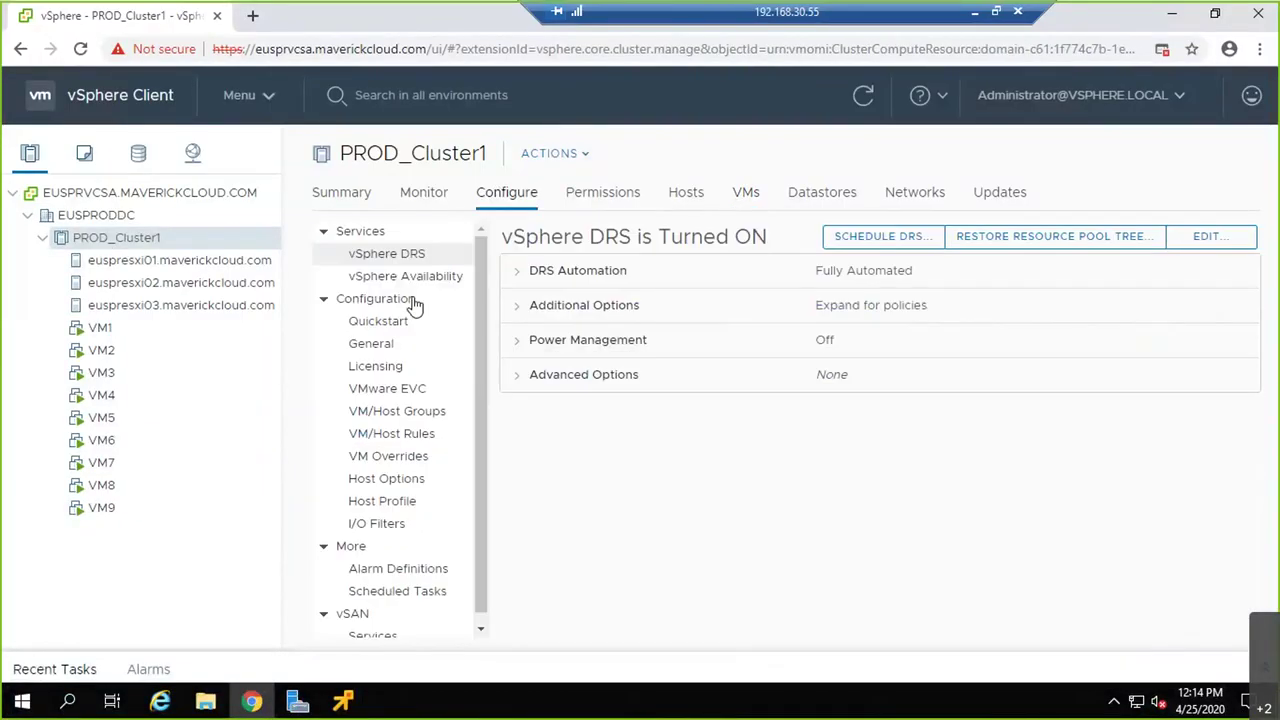
click(1200, 240)
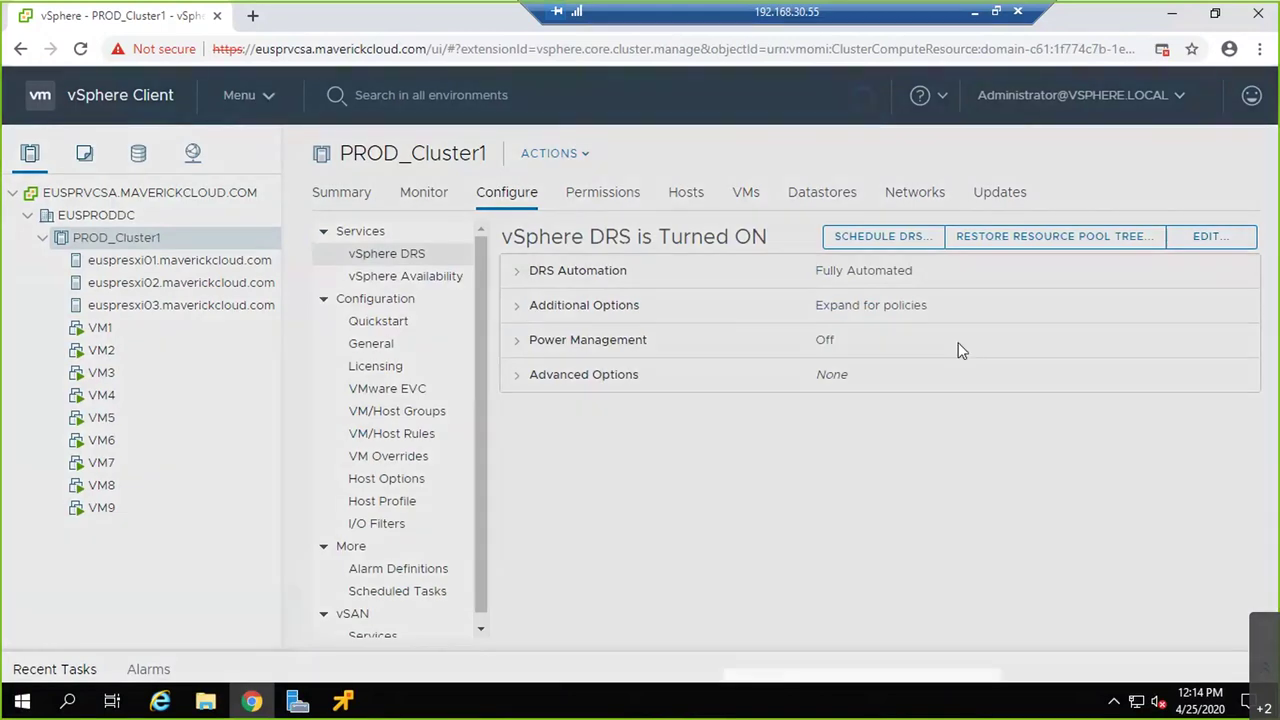
click(530, 255)
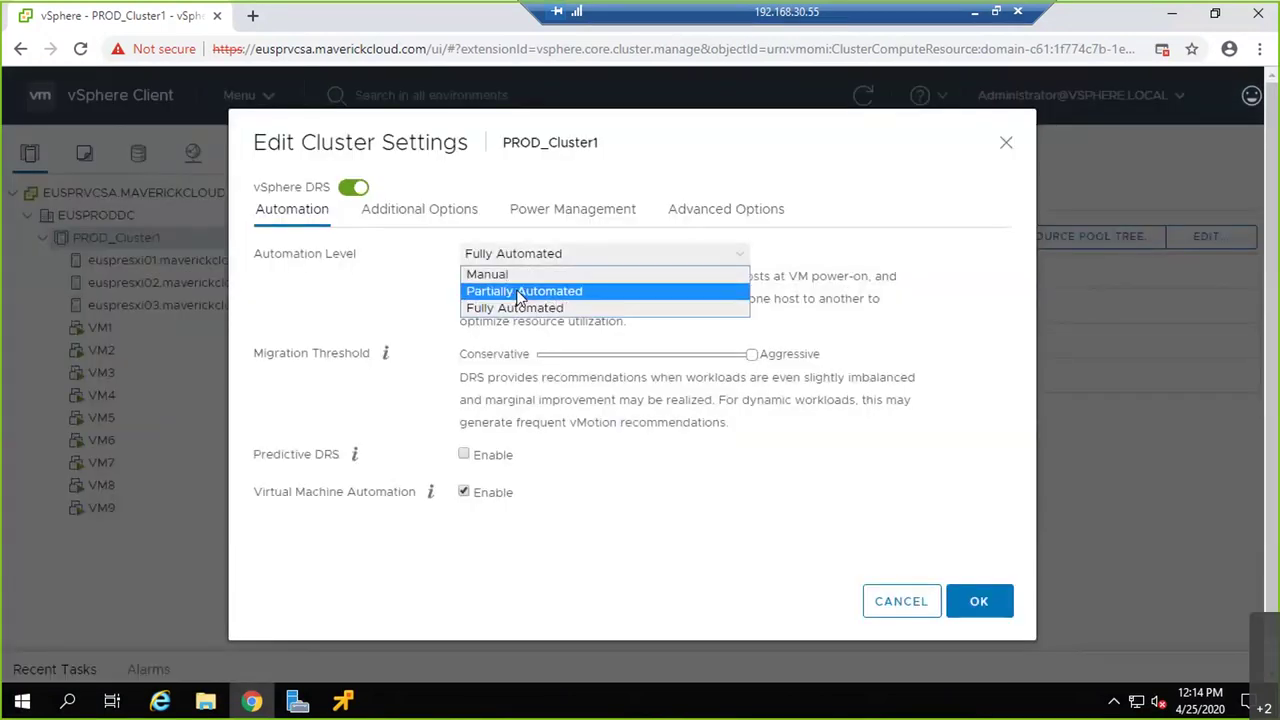
click(520, 289)
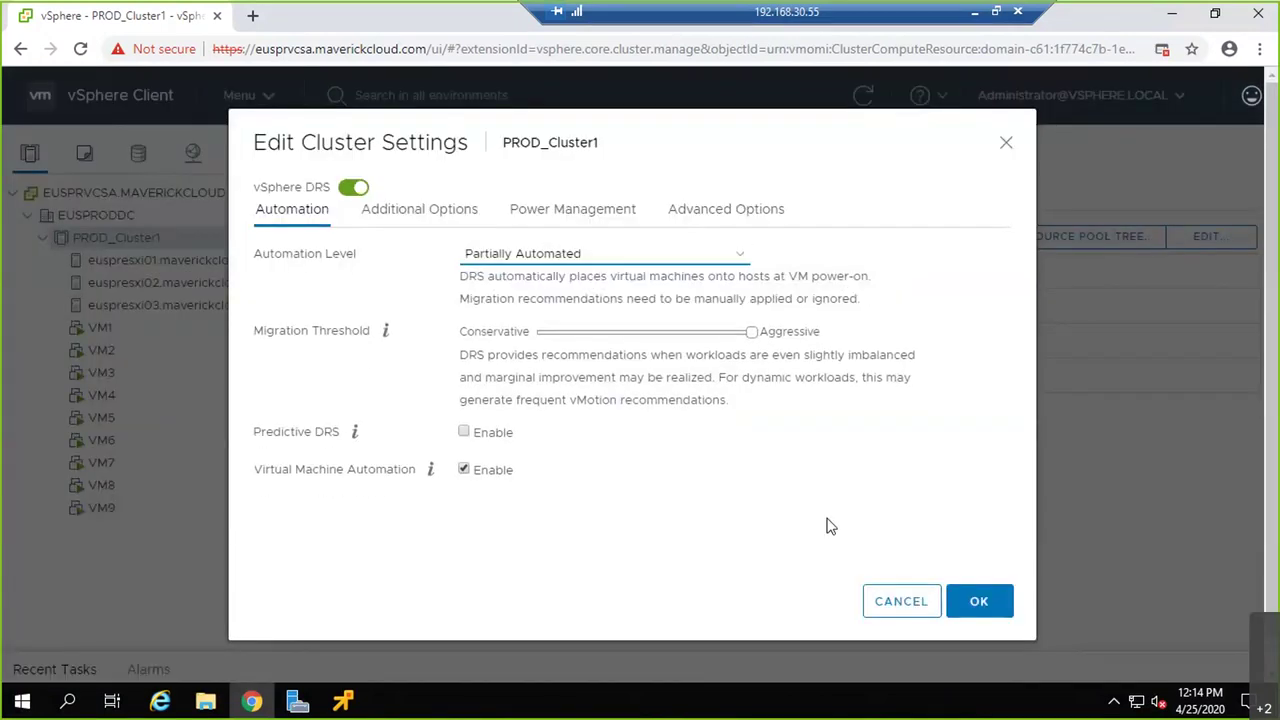
click(977, 603)
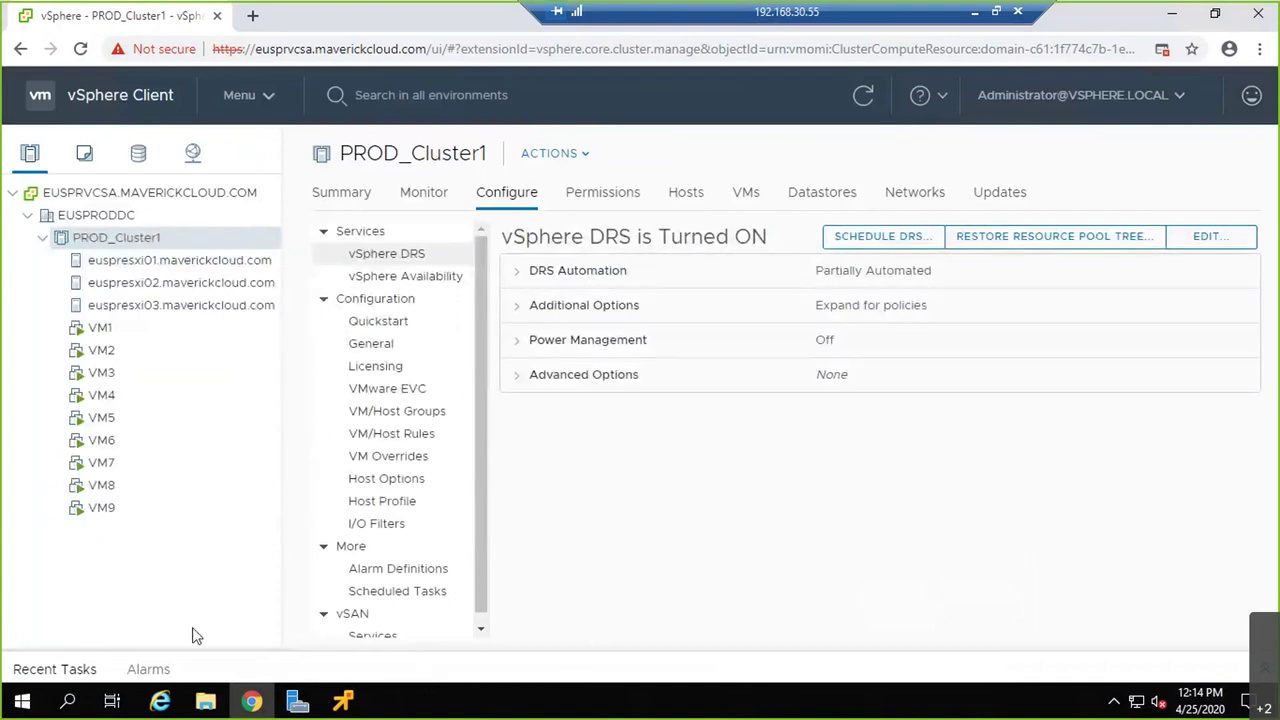
click(80, 670)
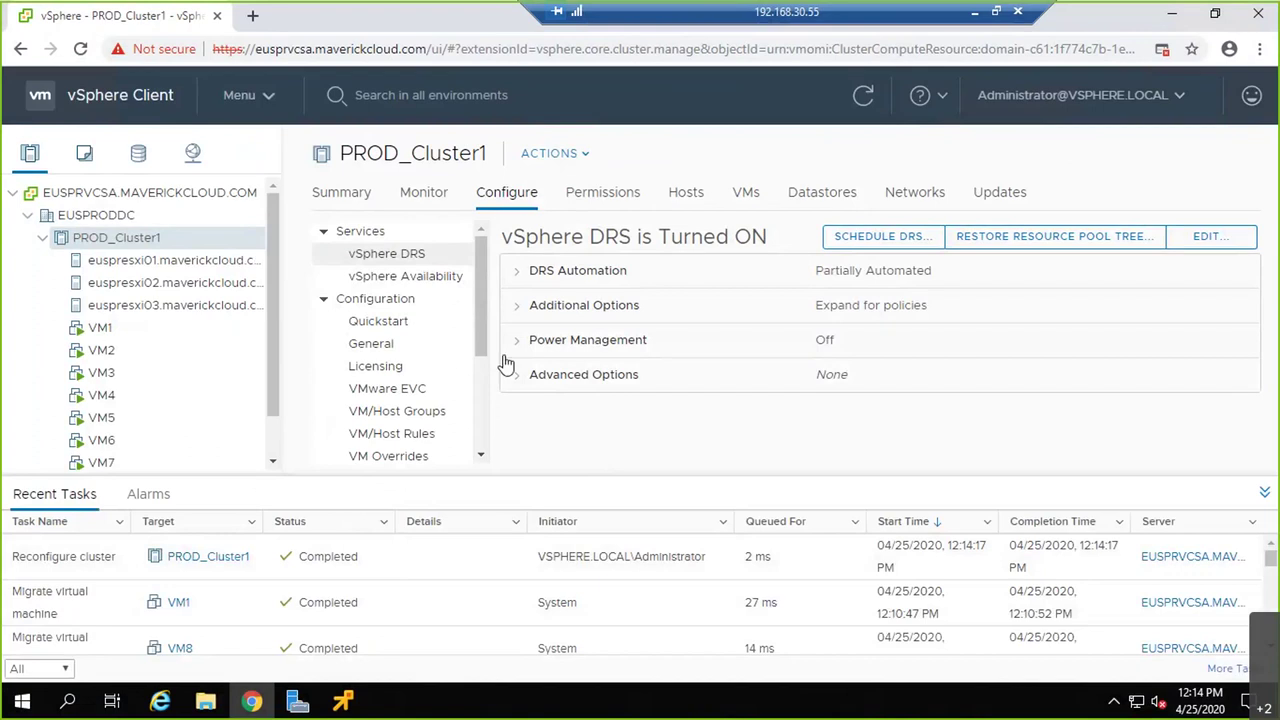
Power off all nine virtual machines in PROD_Cluster1 from the cluster's virtual machine list
click(1264, 492)
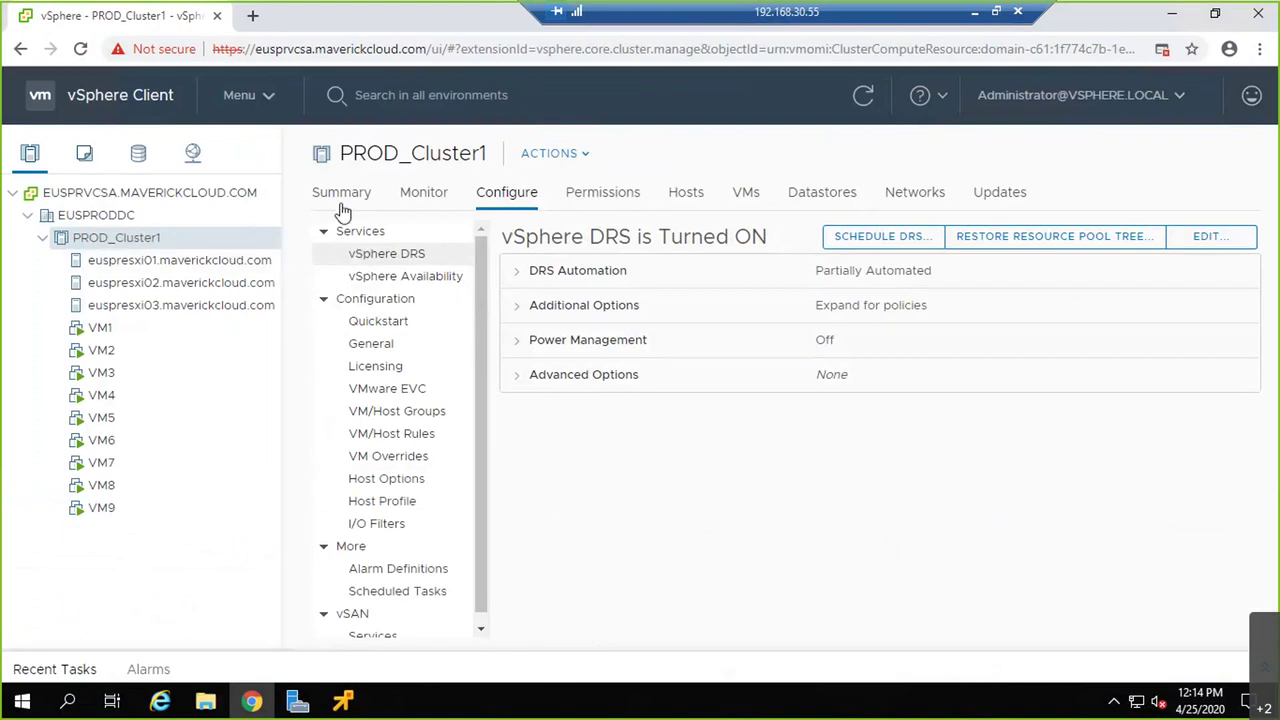
click(745, 193)
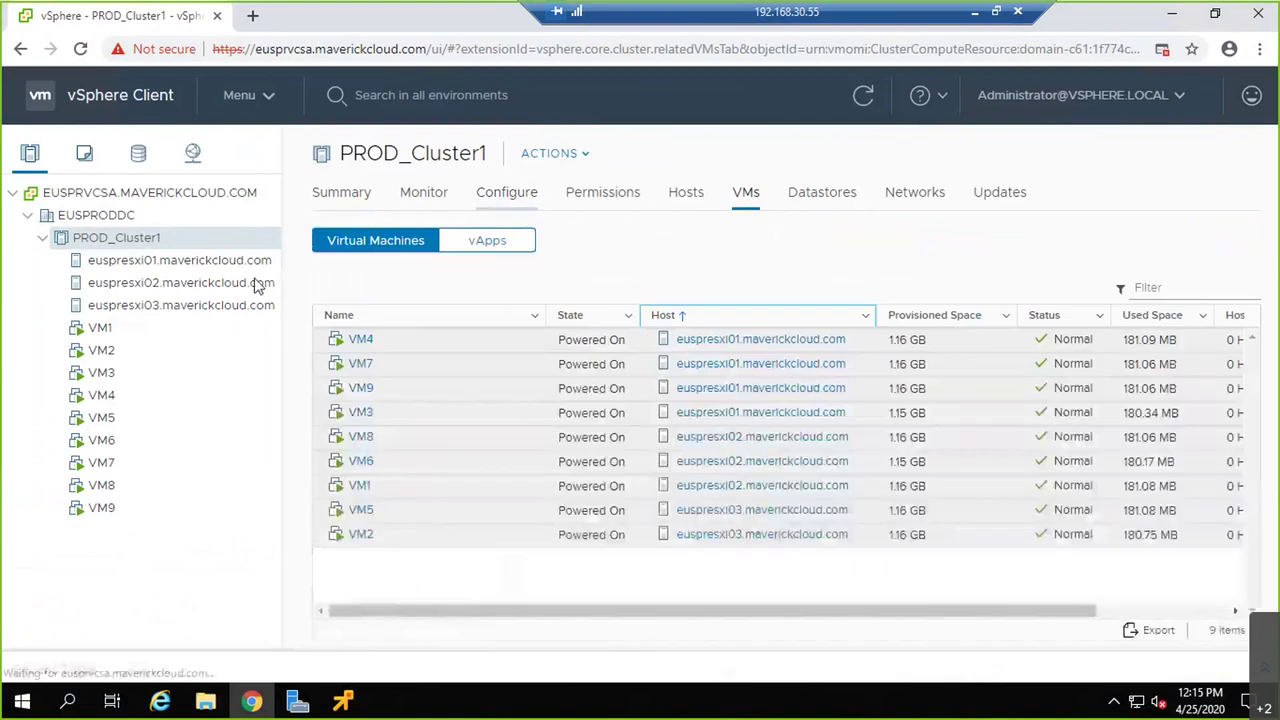
right_click(487, 447)
mouse_move(650, 281)
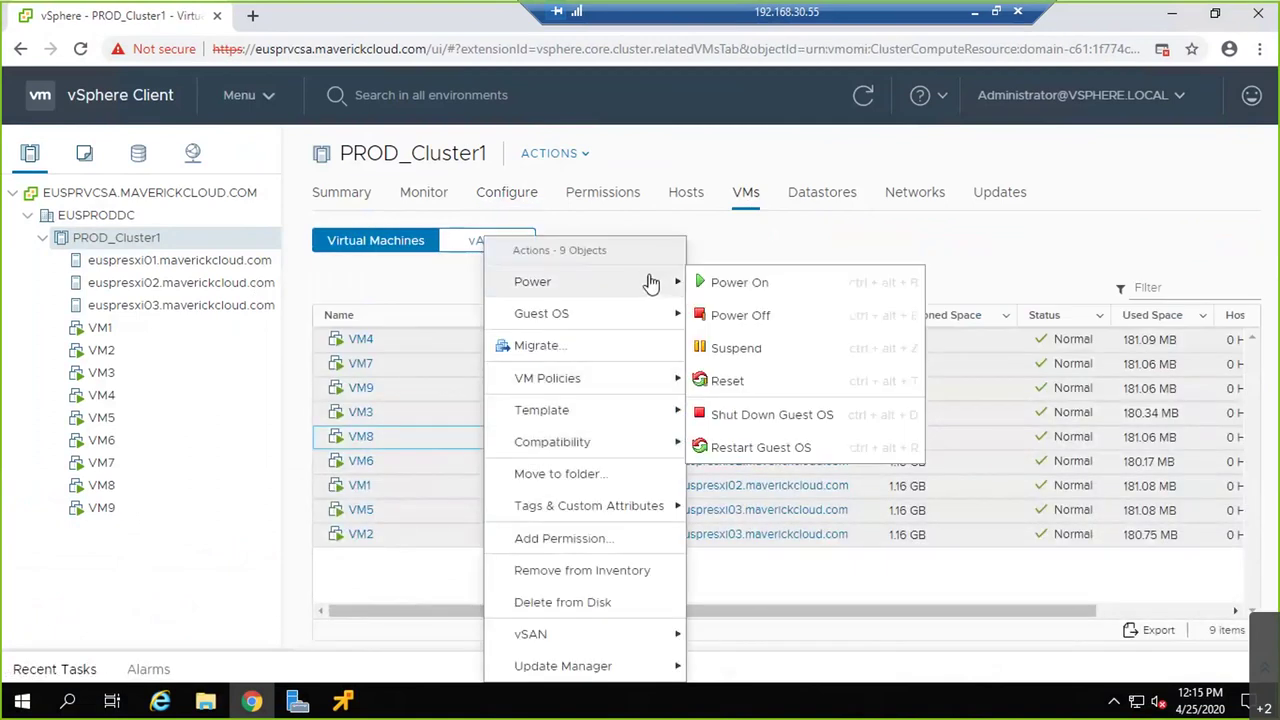
click(740, 315)
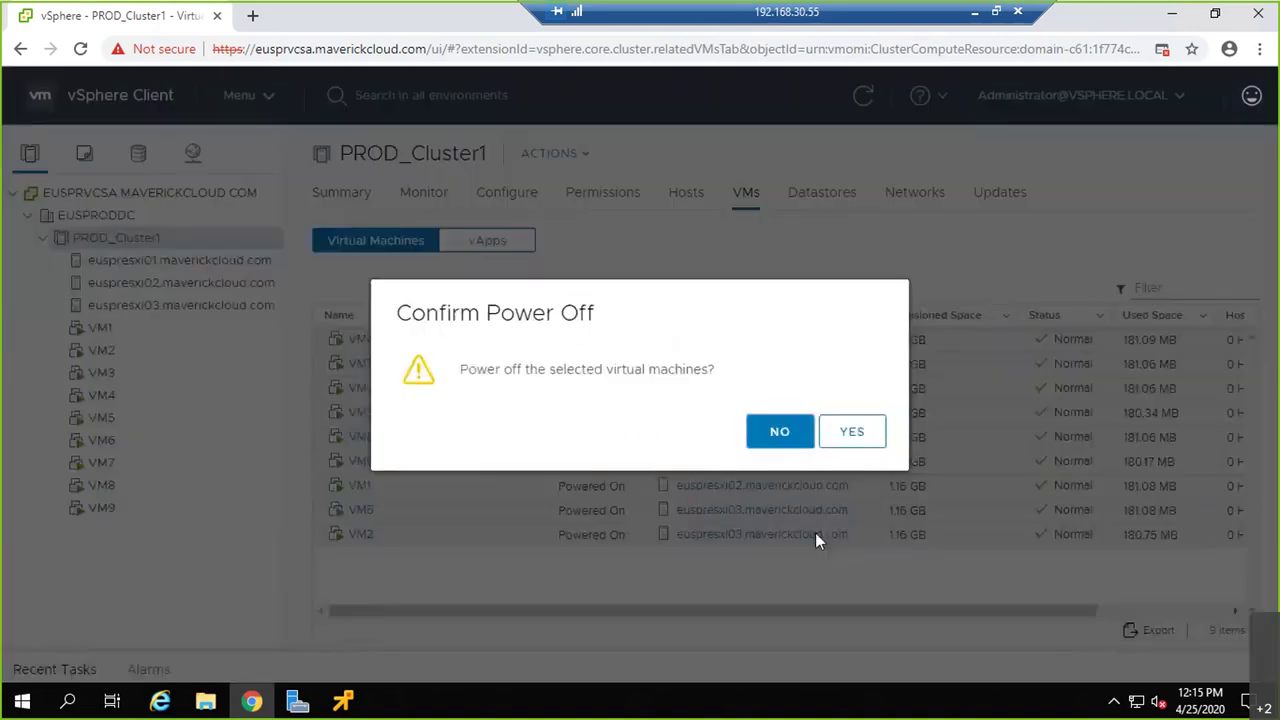
click(868, 431)
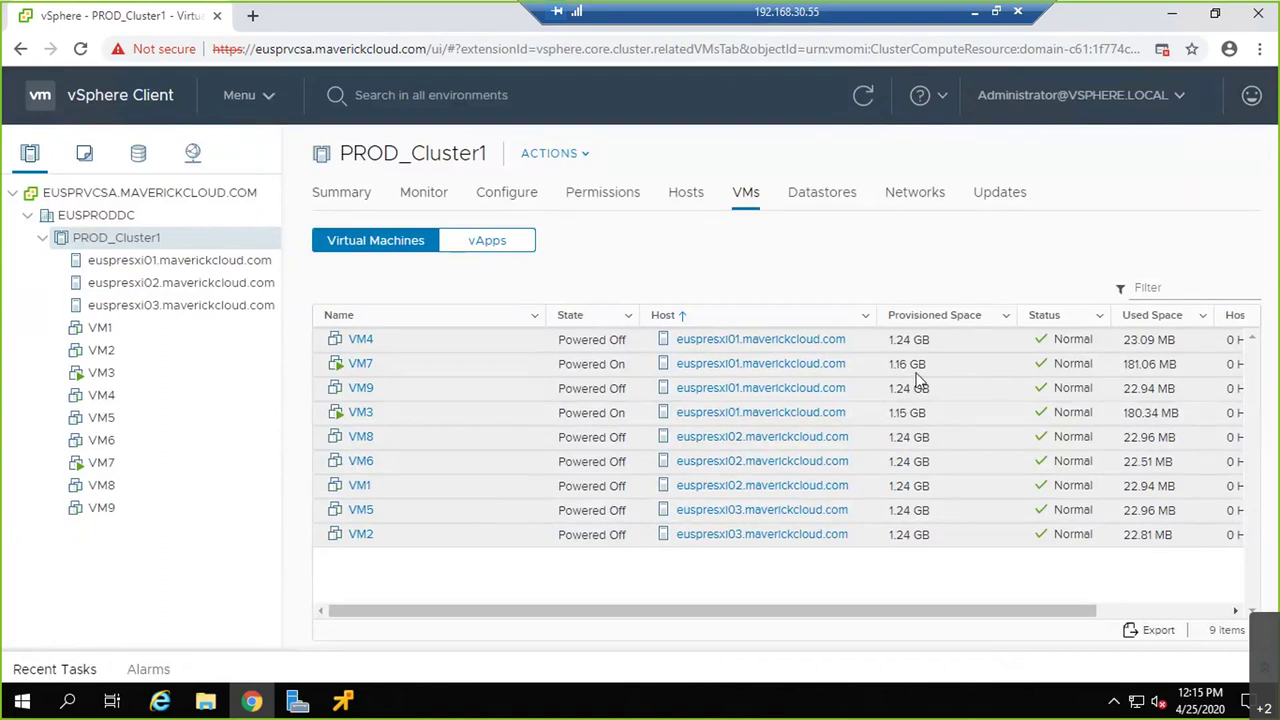
Migrate the nine powered-off virtual machines to host euspresxi03.maverickcloud.com, changing the compute resource only, and refresh the list
right_click(466, 398)
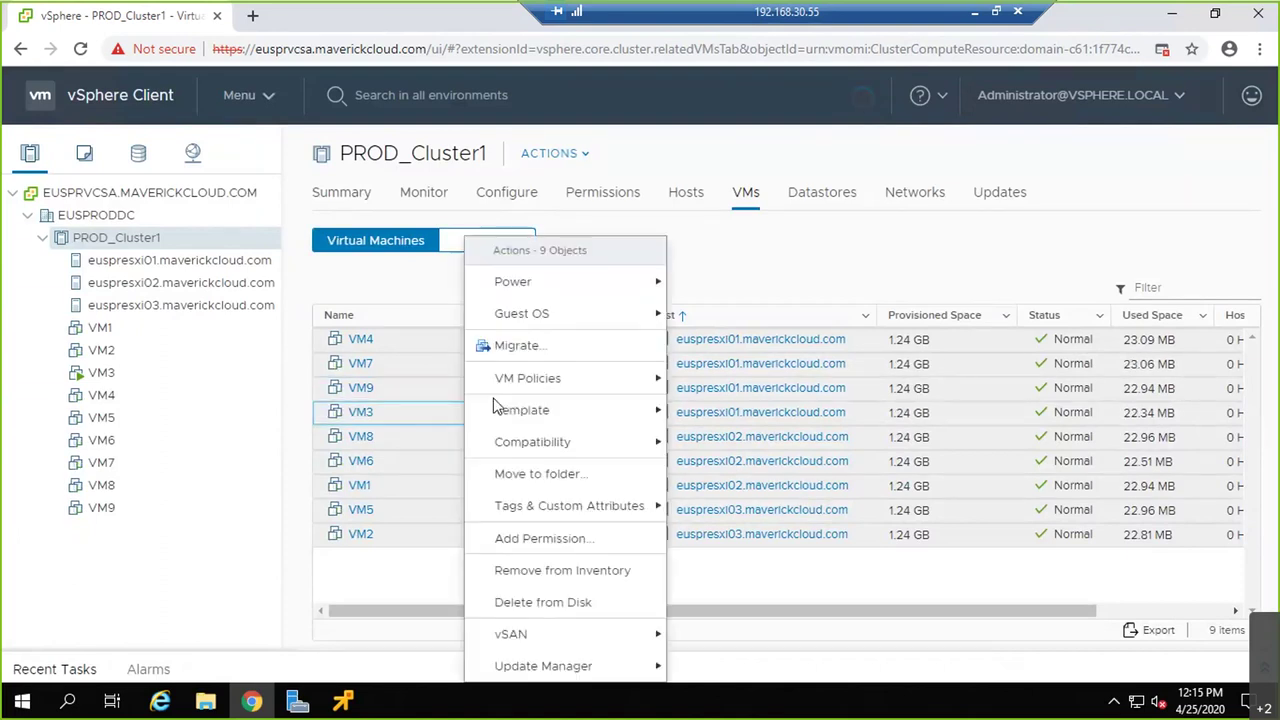
click(518, 345)
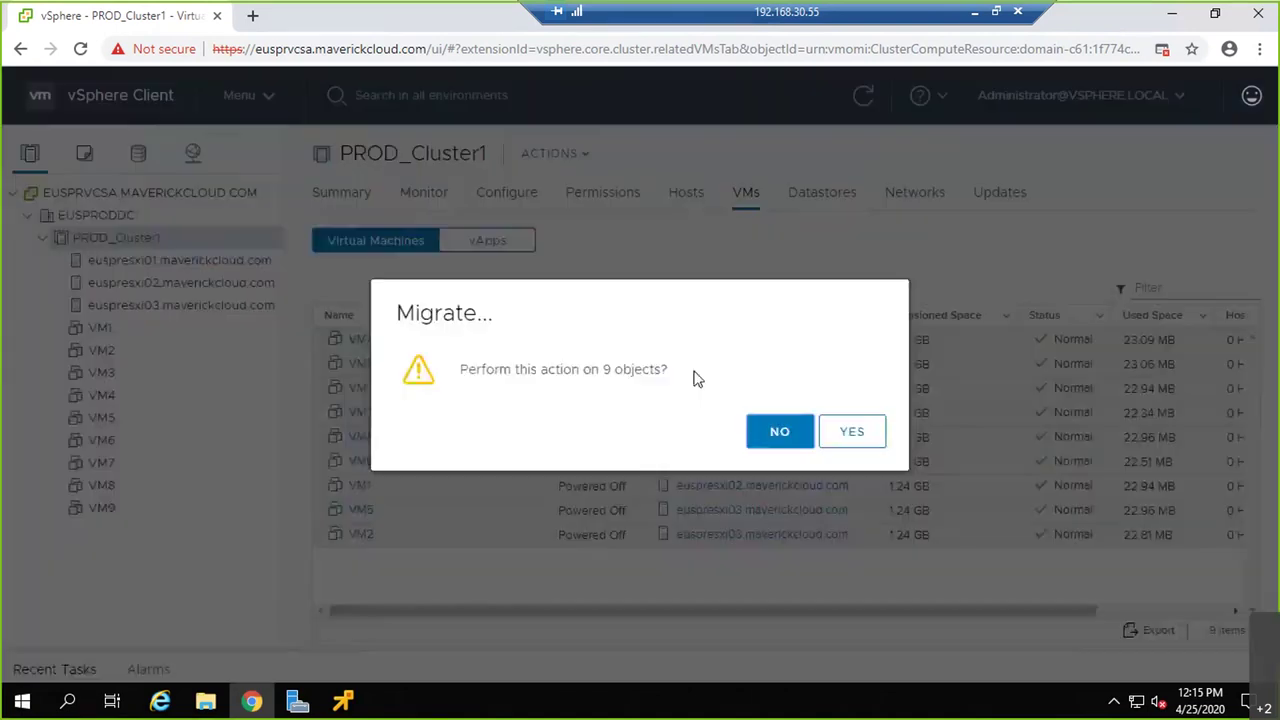
click(853, 431)
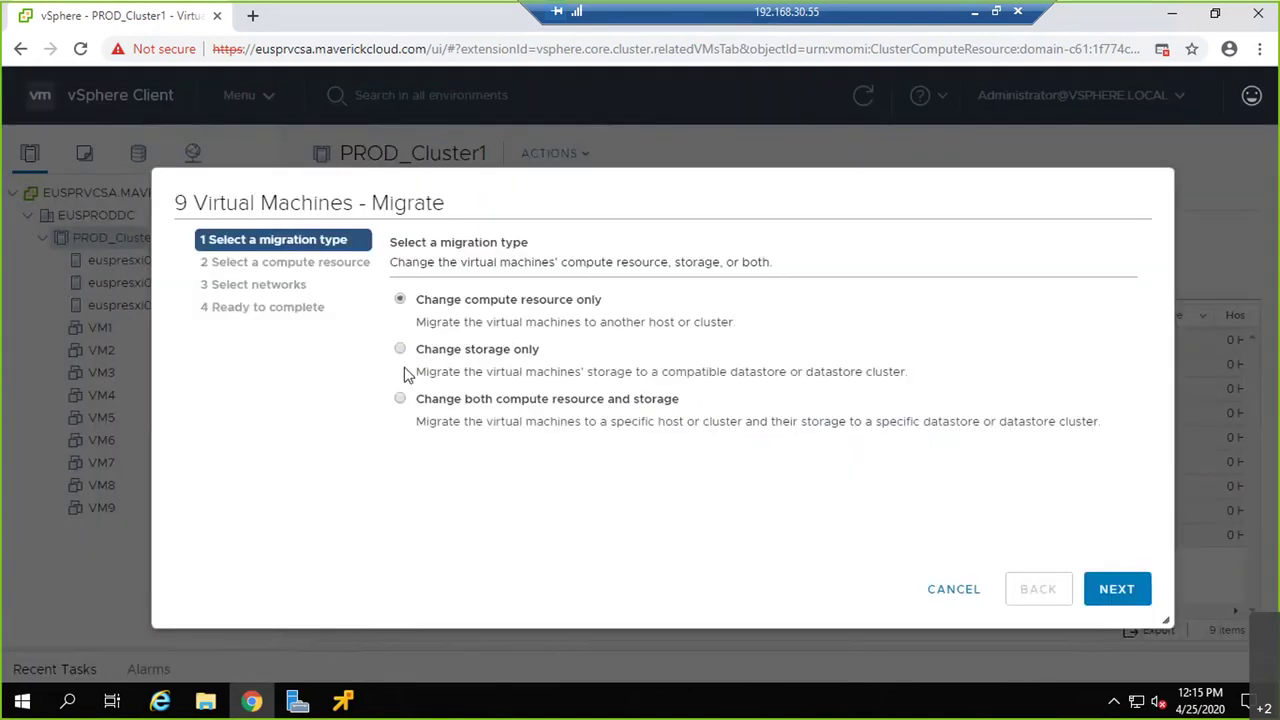
click(1143, 598)
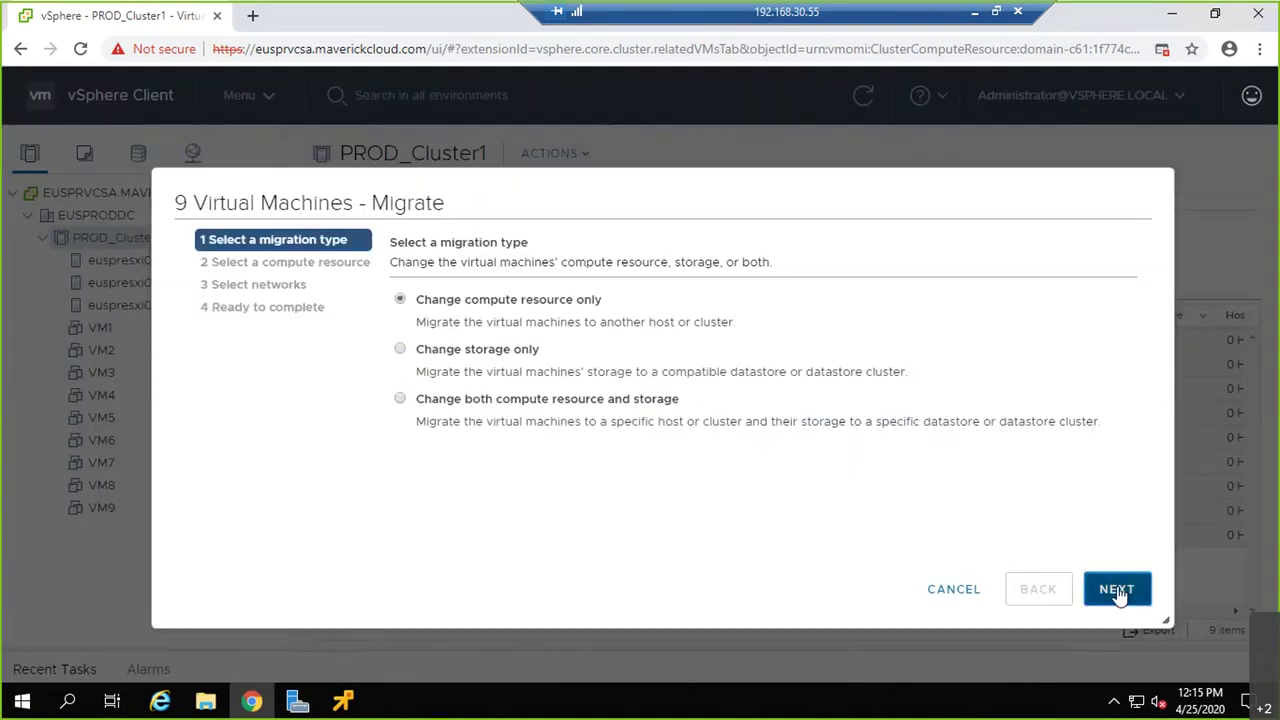
scroll(543, 388, down, 1)
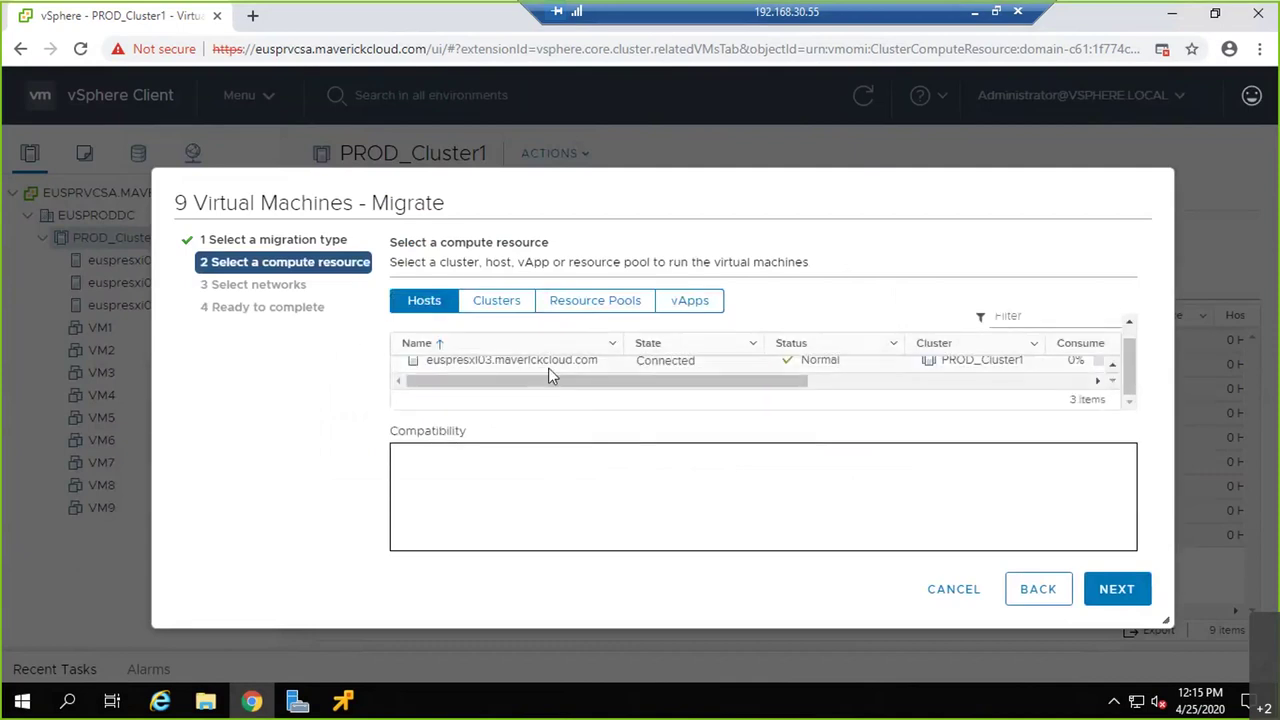
click(550, 365)
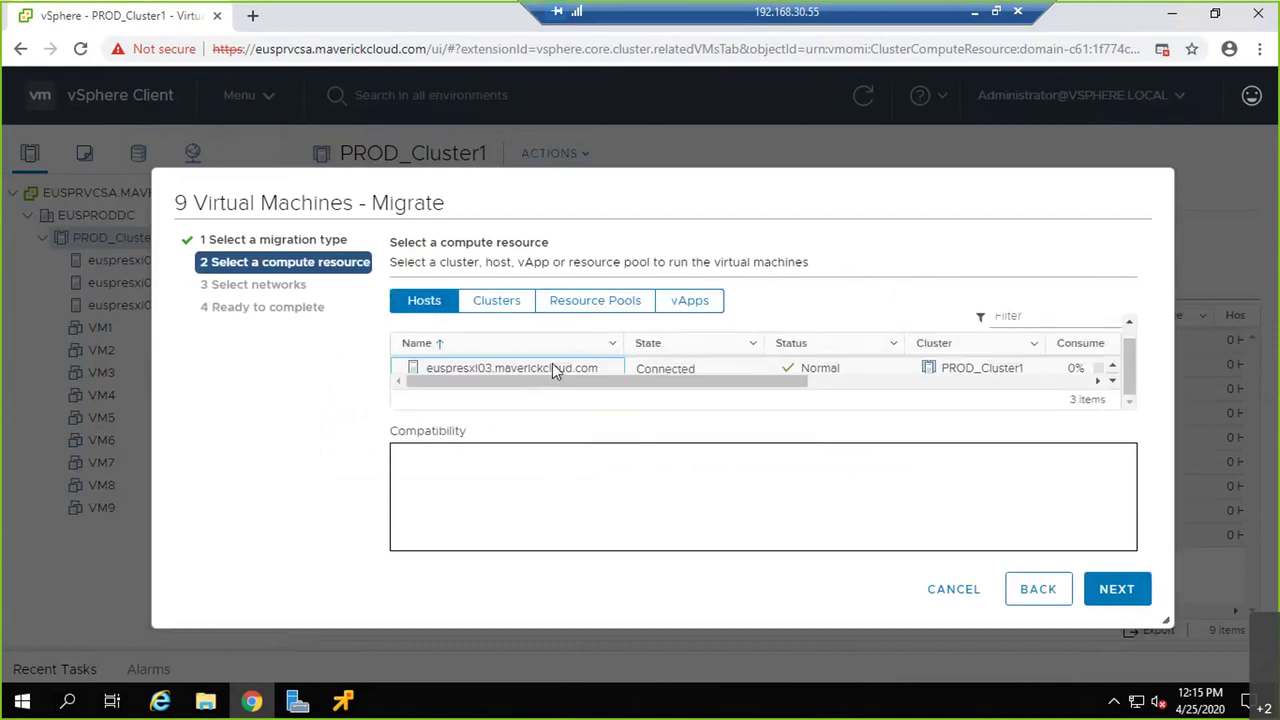
click(1110, 591)
click(1115, 594)
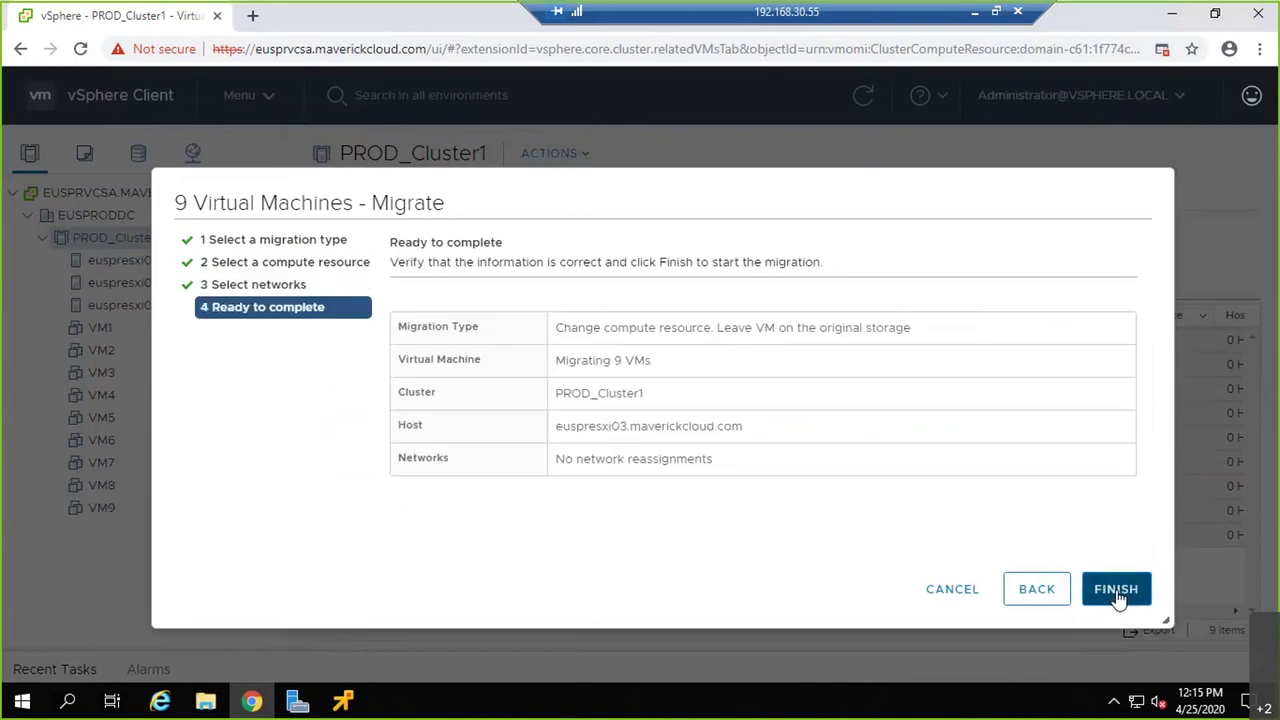
click(1114, 592)
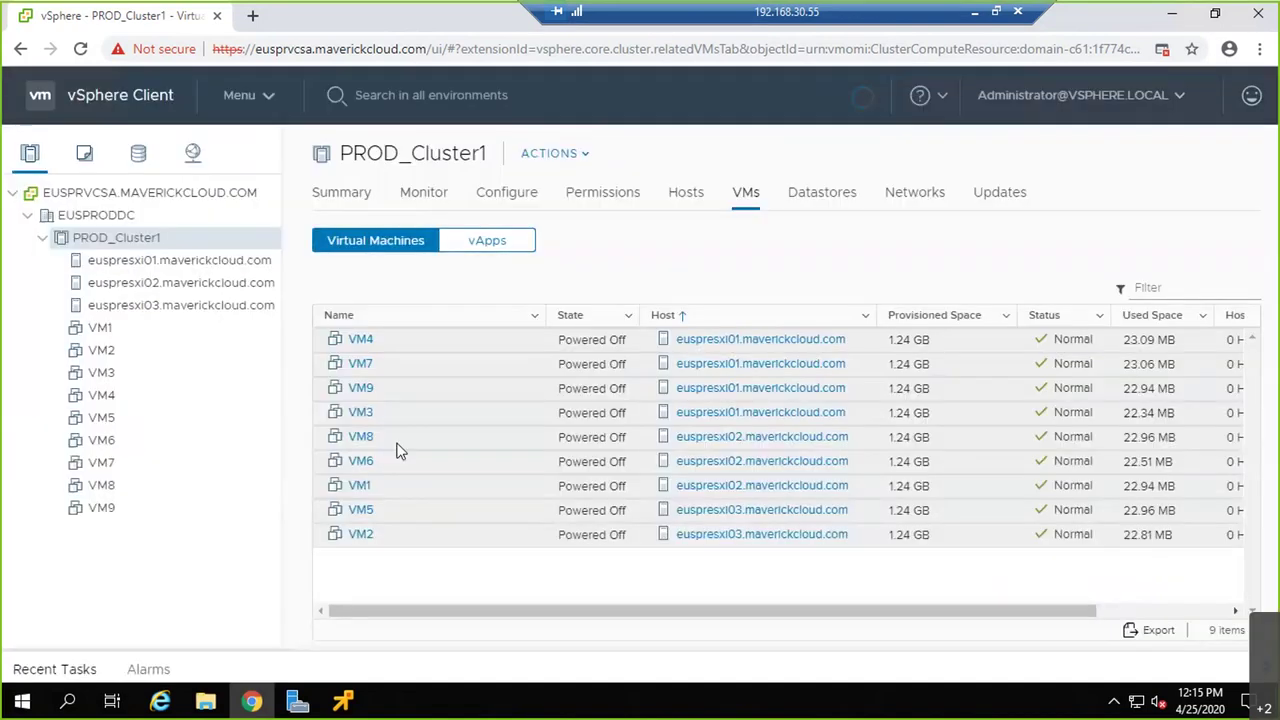
click(868, 98)
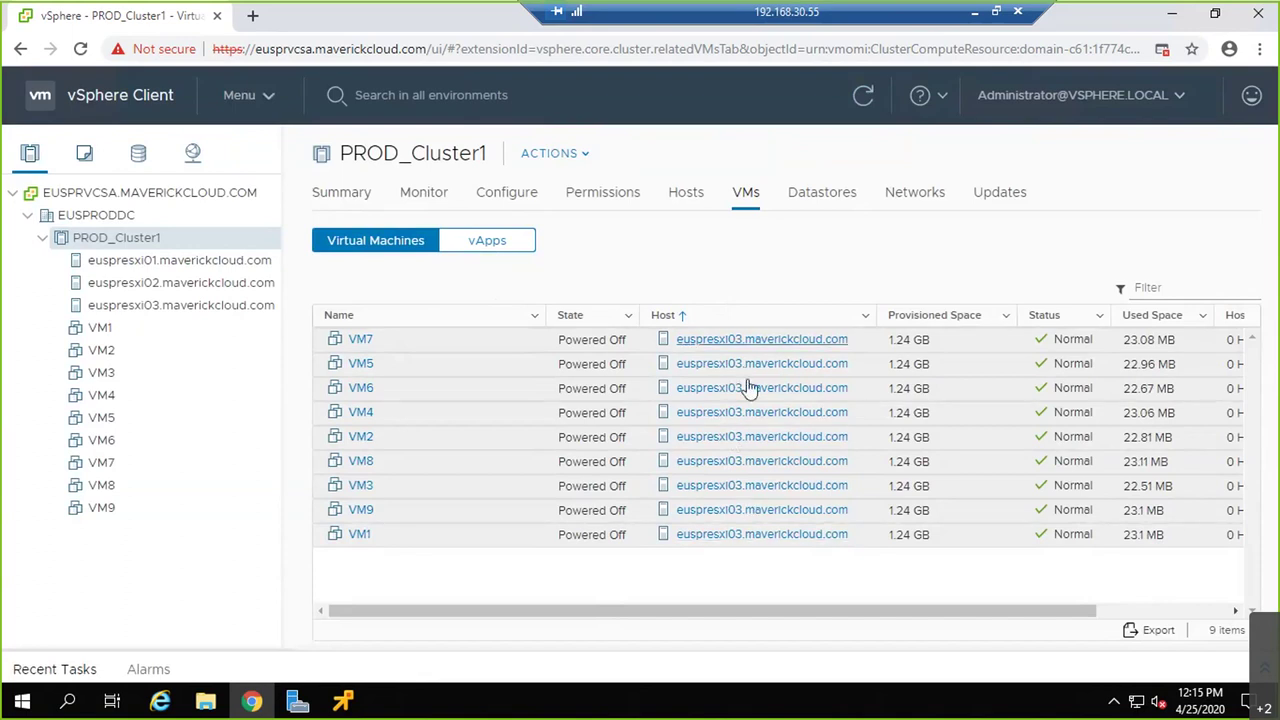
Power on all nine virtual machines together, and check the power-on tasks and their host placement
right_click(432, 403)
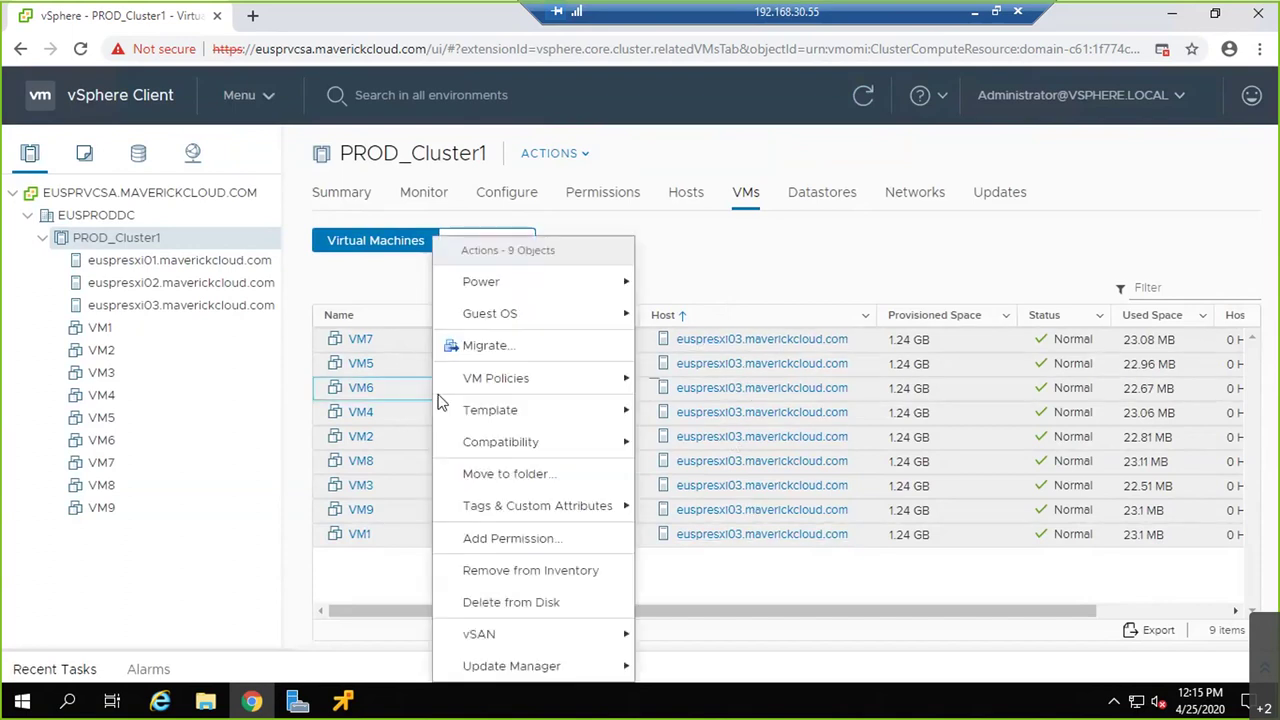
mouse_move(540, 282)
click(612, 282)
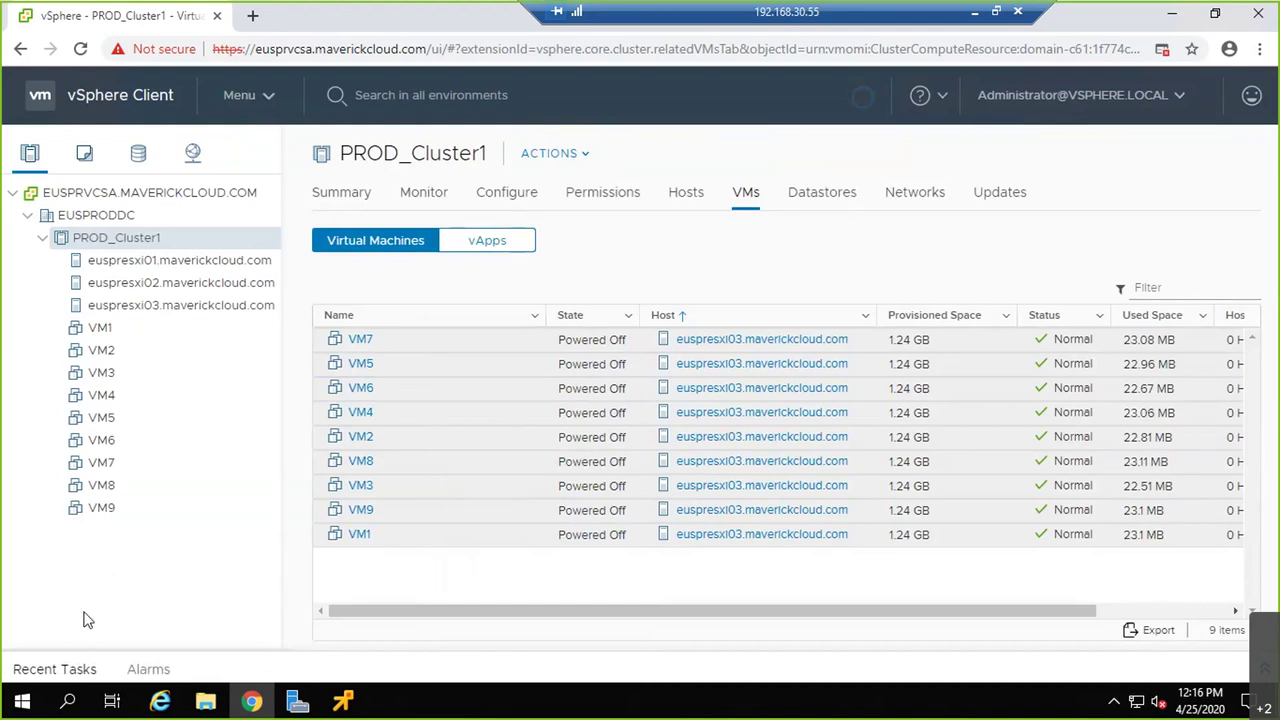
click(50, 670)
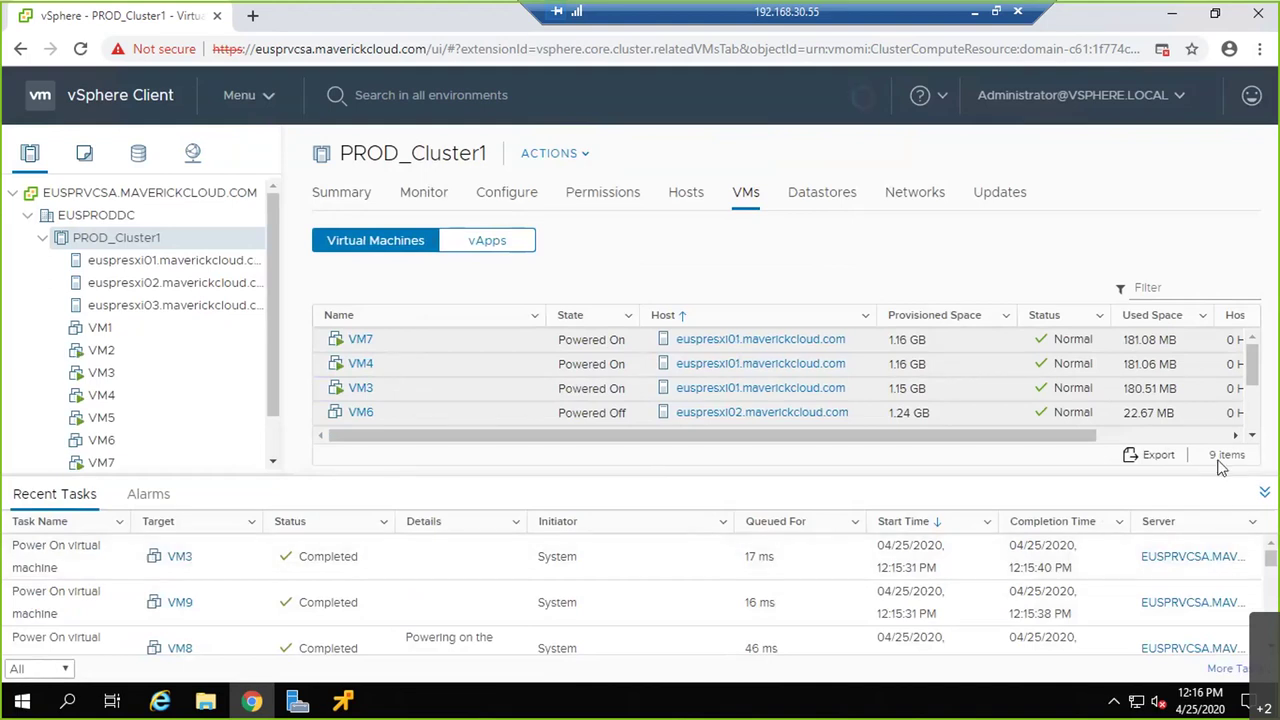
click(1263, 493)
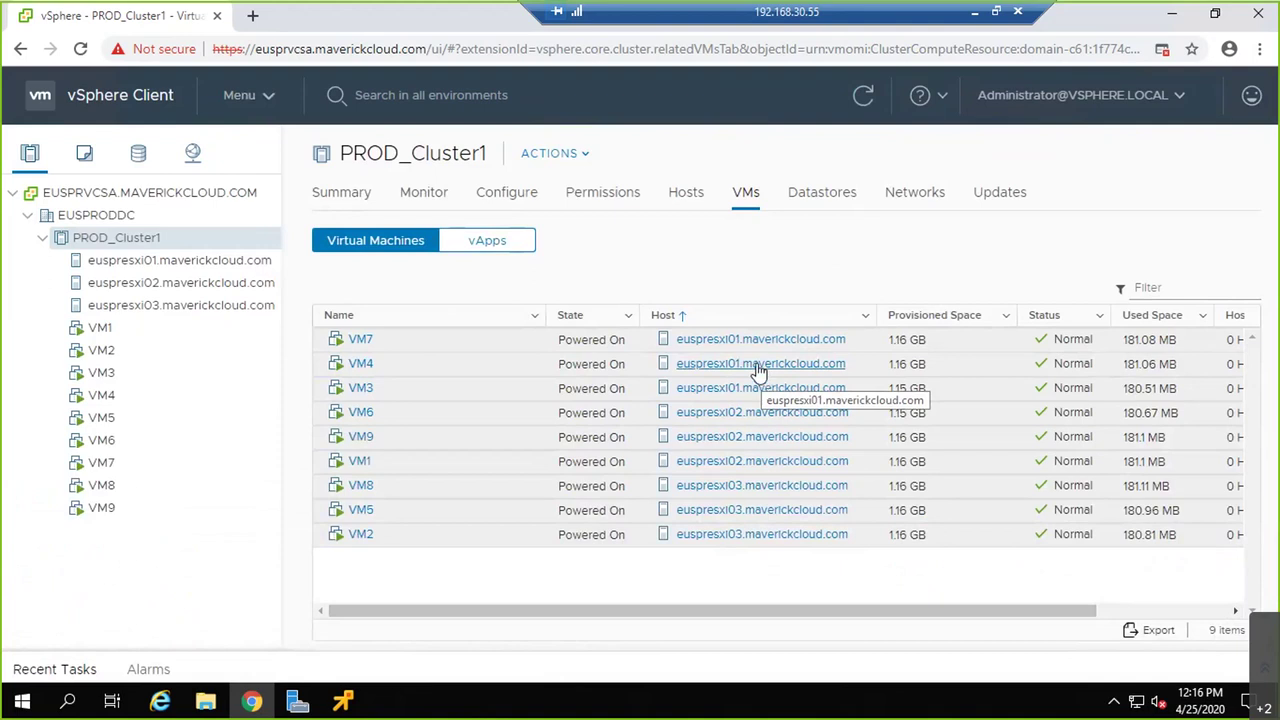
On the whiteboard, mark the PA row's "When you Poweron Any VM" cell in green and add a stroke beside "Every 5 Mins"
click(973, 13)
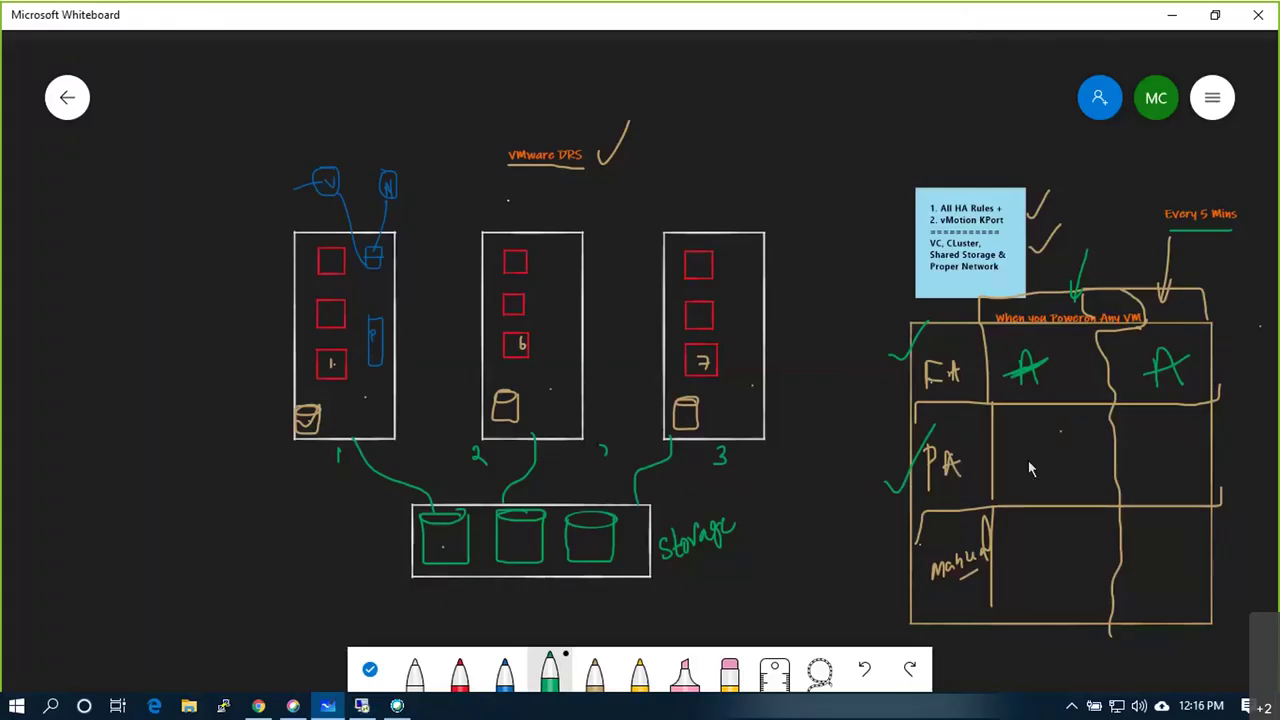
mouse_move(1042, 481)
mouse_down()
mouse_move(1043, 442)
mouse_move(1051, 479)
mouse_move(1020, 478)
mouse_up()
mouse_move(1131, 212)
mouse_down()
mouse_move(1140, 221)
mouse_move(1163, 183)
mouse_up()
Back in the vSphere Client, migrate all nine running virtual machines to euspresxi03.maverickcloud.com, changing compute resource only, with high-priority vMotion
click(364, 706)
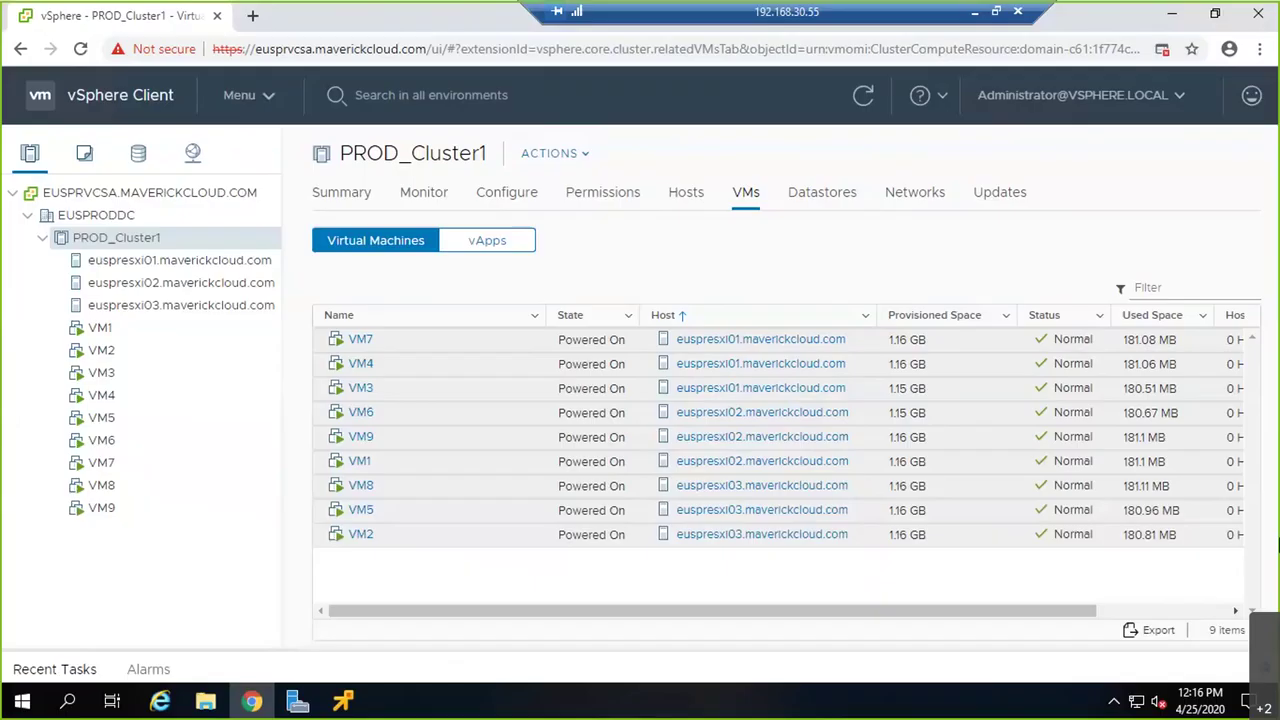
key(ctrl+a)
right_click(490, 408)
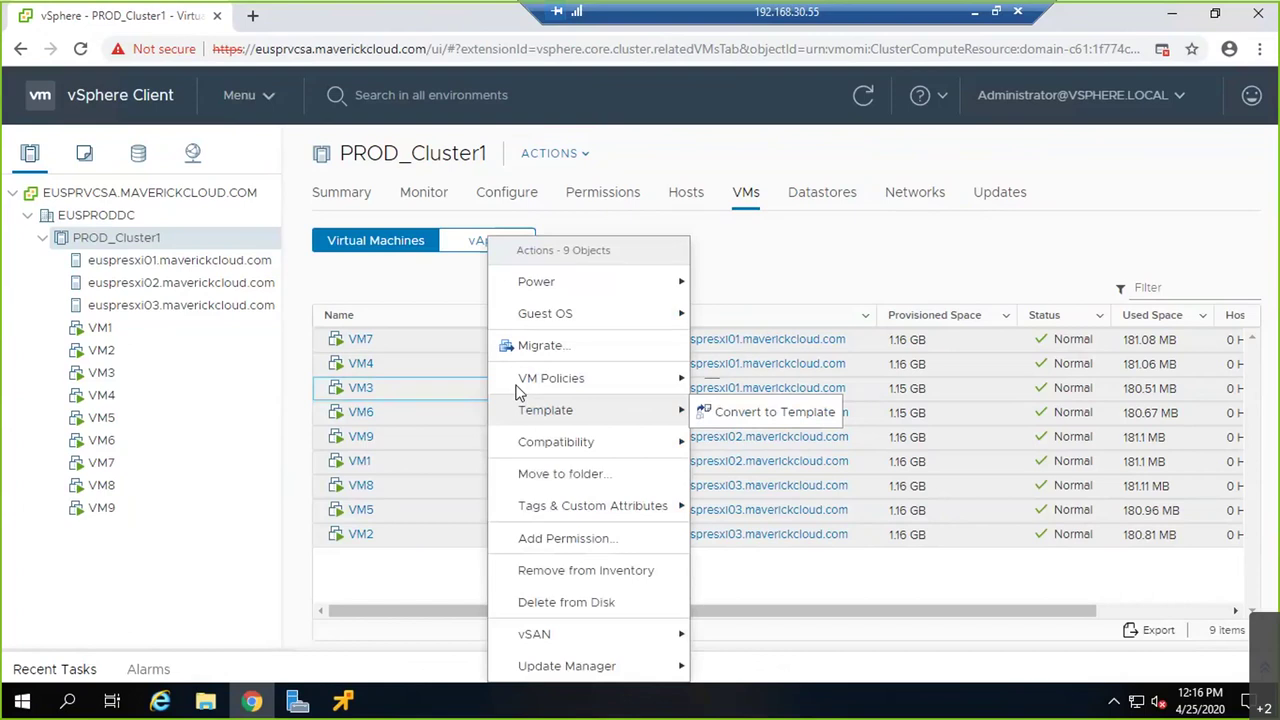
click(531, 348)
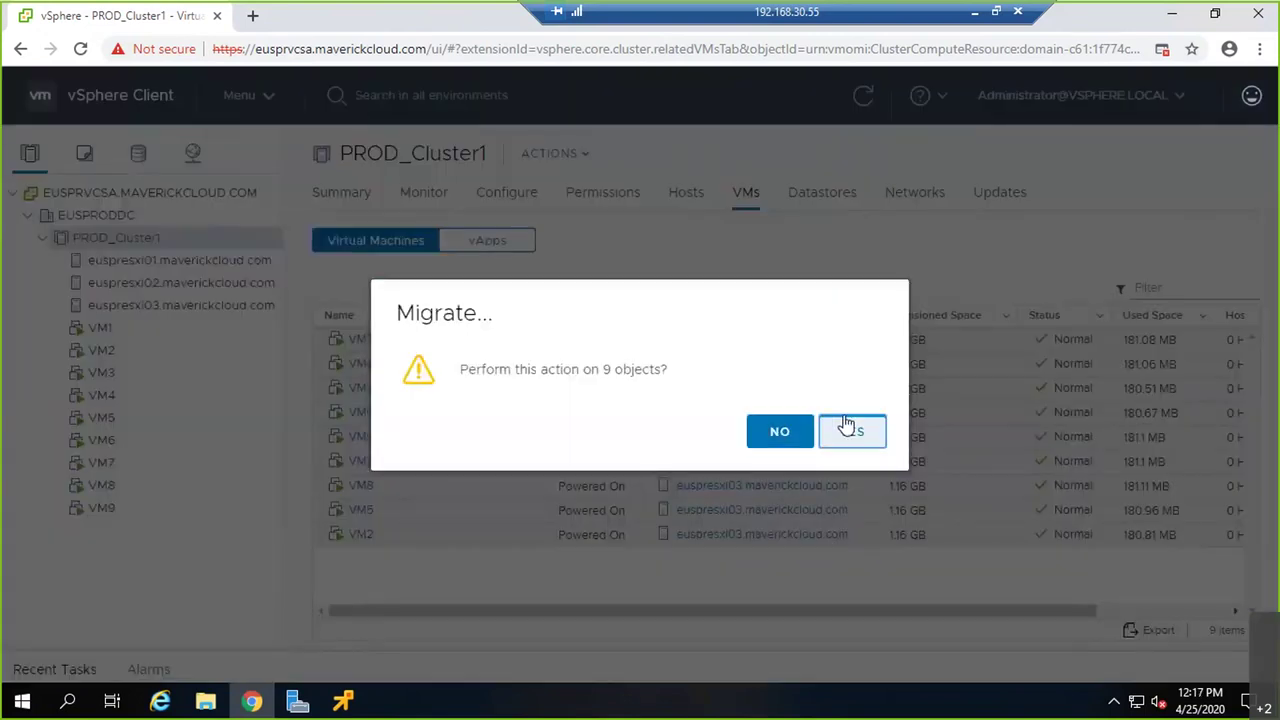
click(836, 432)
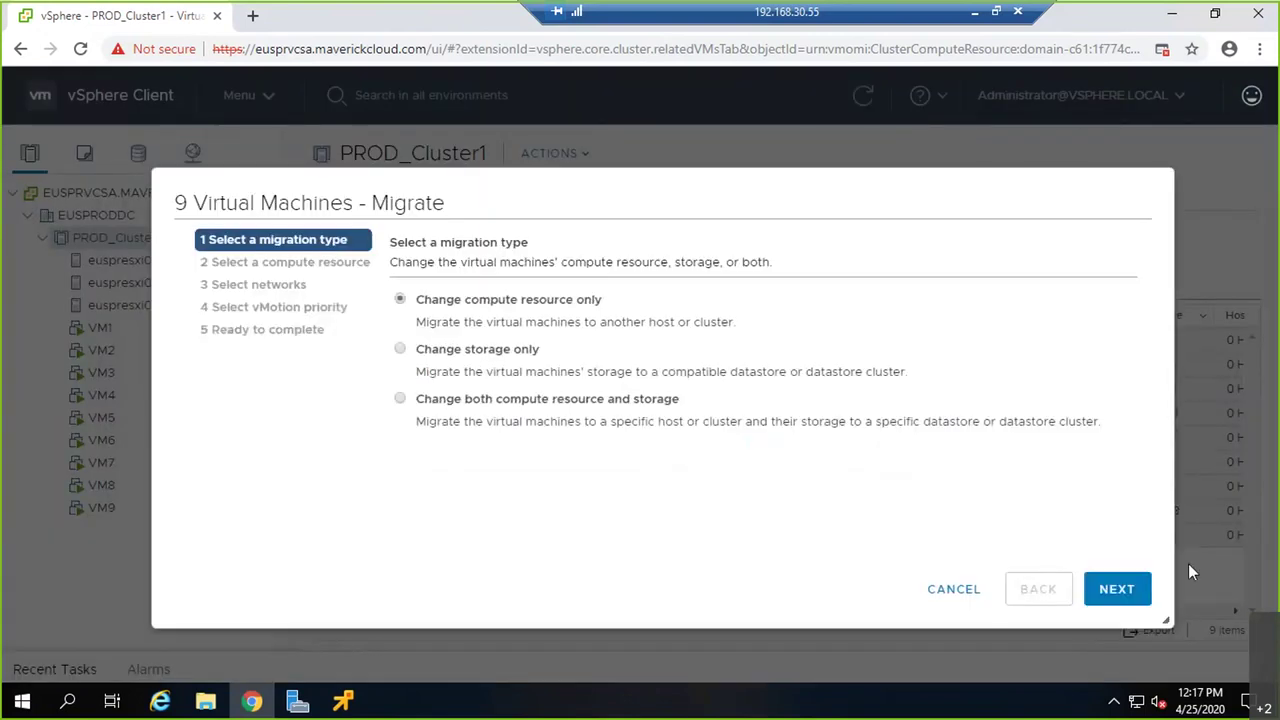
click(1129, 591)
click(504, 388)
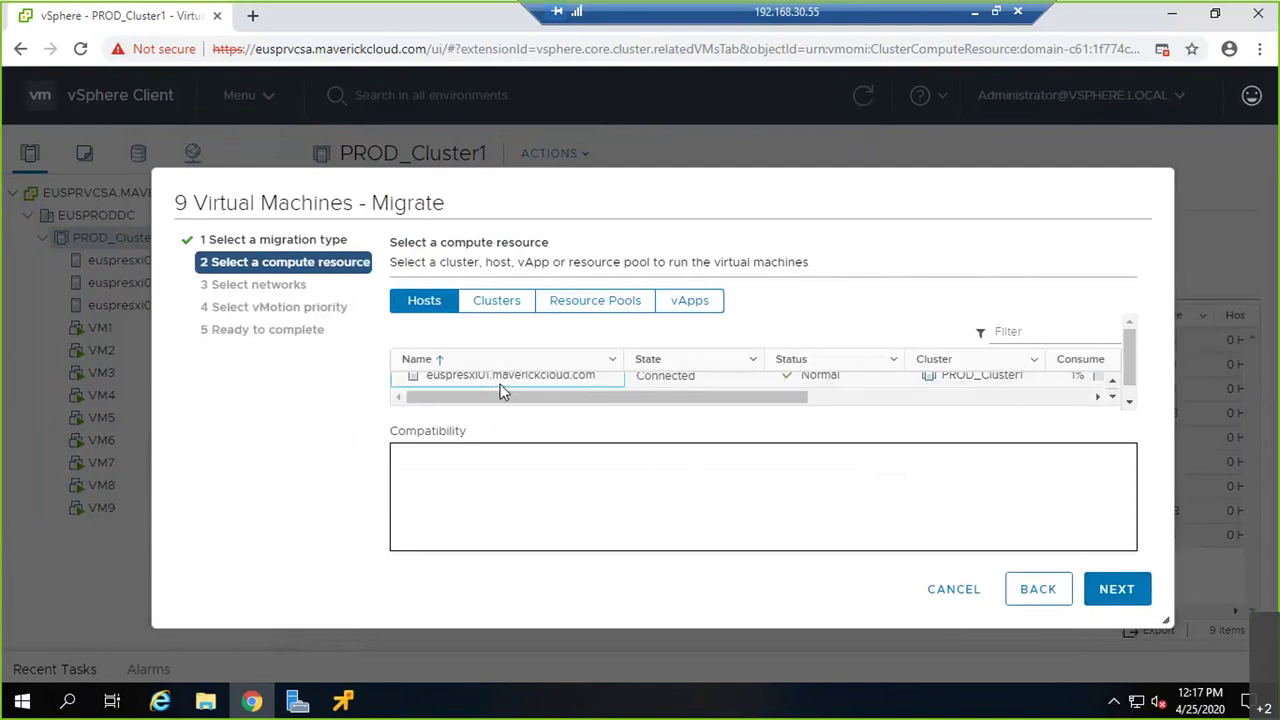
scroll(510, 385, down, 2)
scroll(509, 387, up, 1)
click(520, 366)
click(1116, 592)
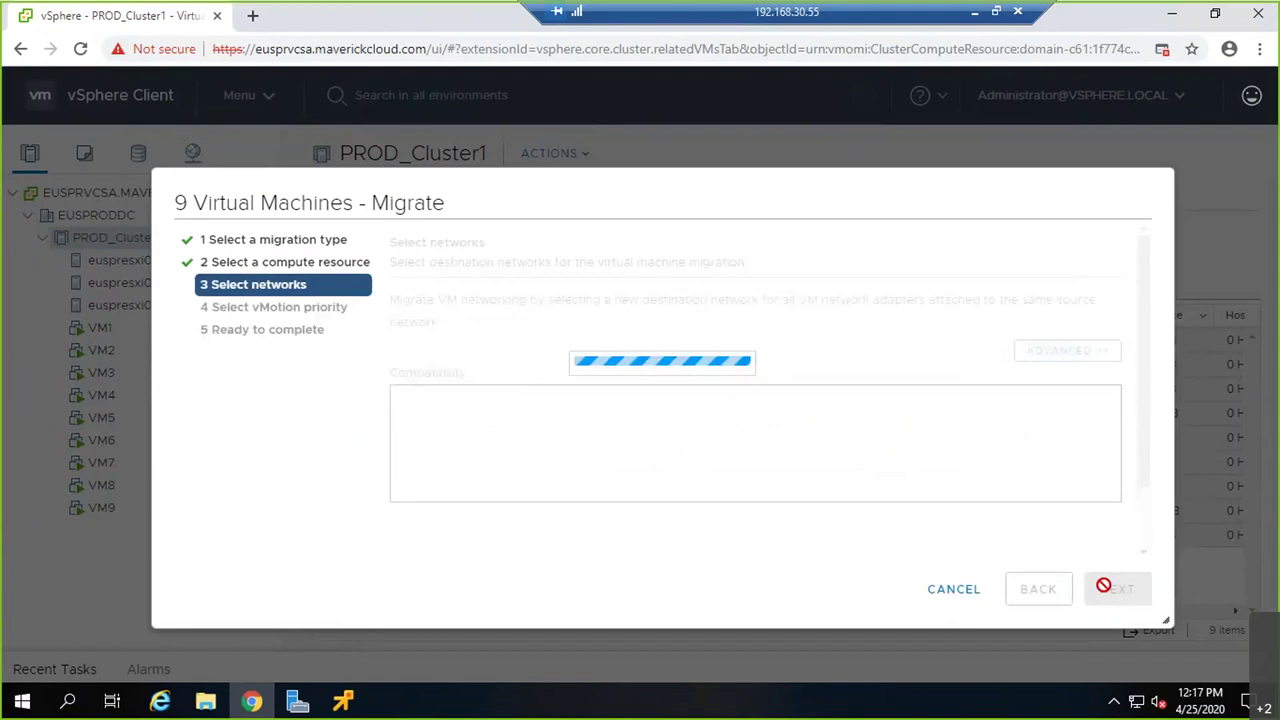
click(1114, 594)
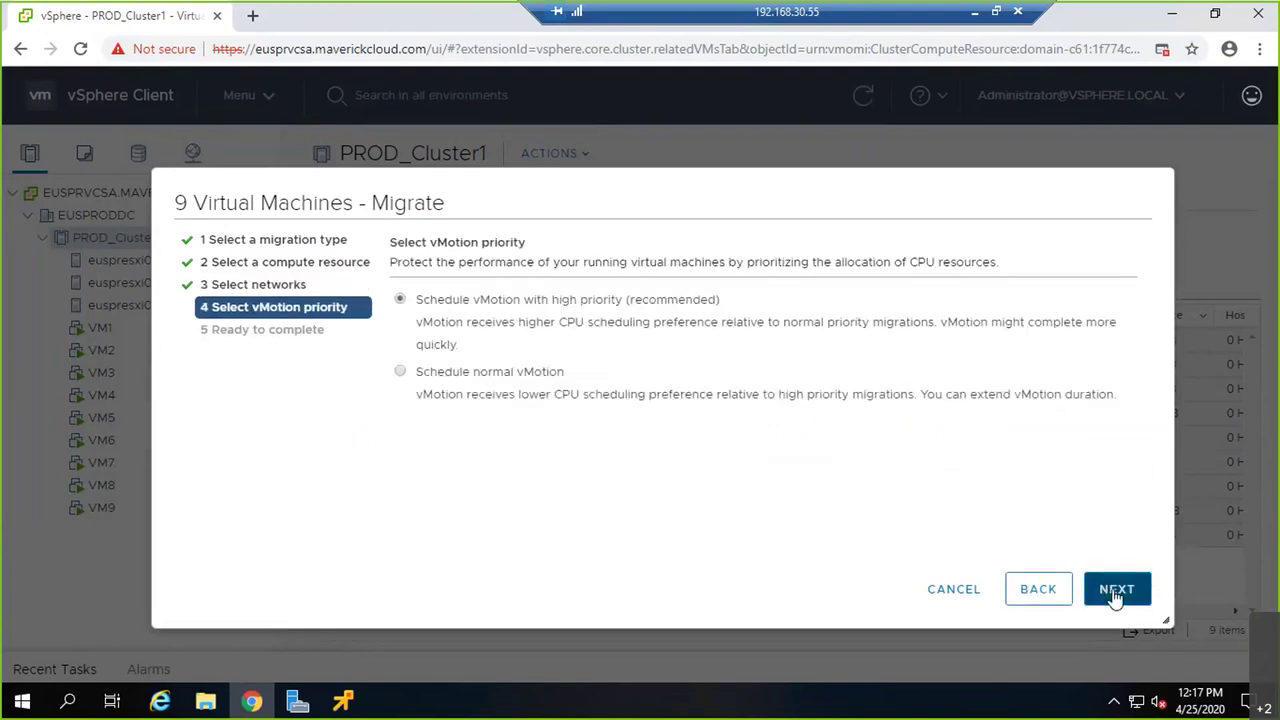
click(1114, 594)
click(1114, 595)
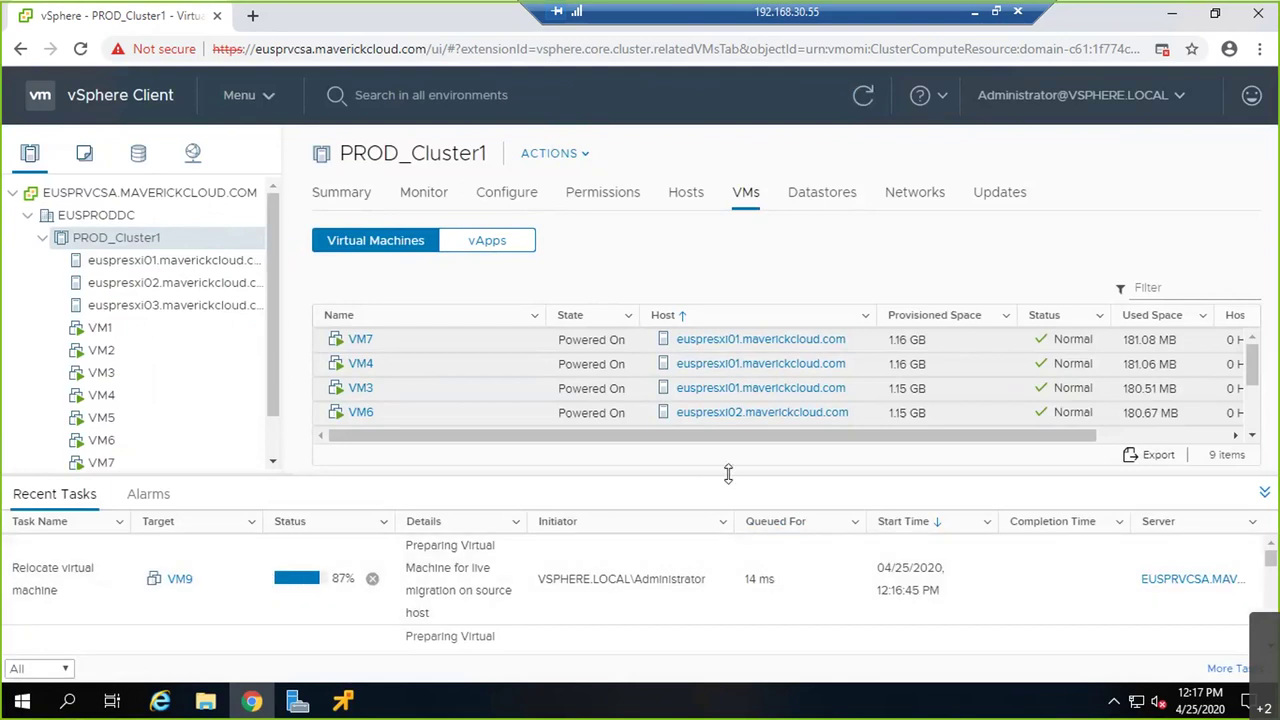
Review the relocation tasks, and refresh PROD_Cluster1's virtual machine list to check each machine's host
drag(728, 474, 728, 308)
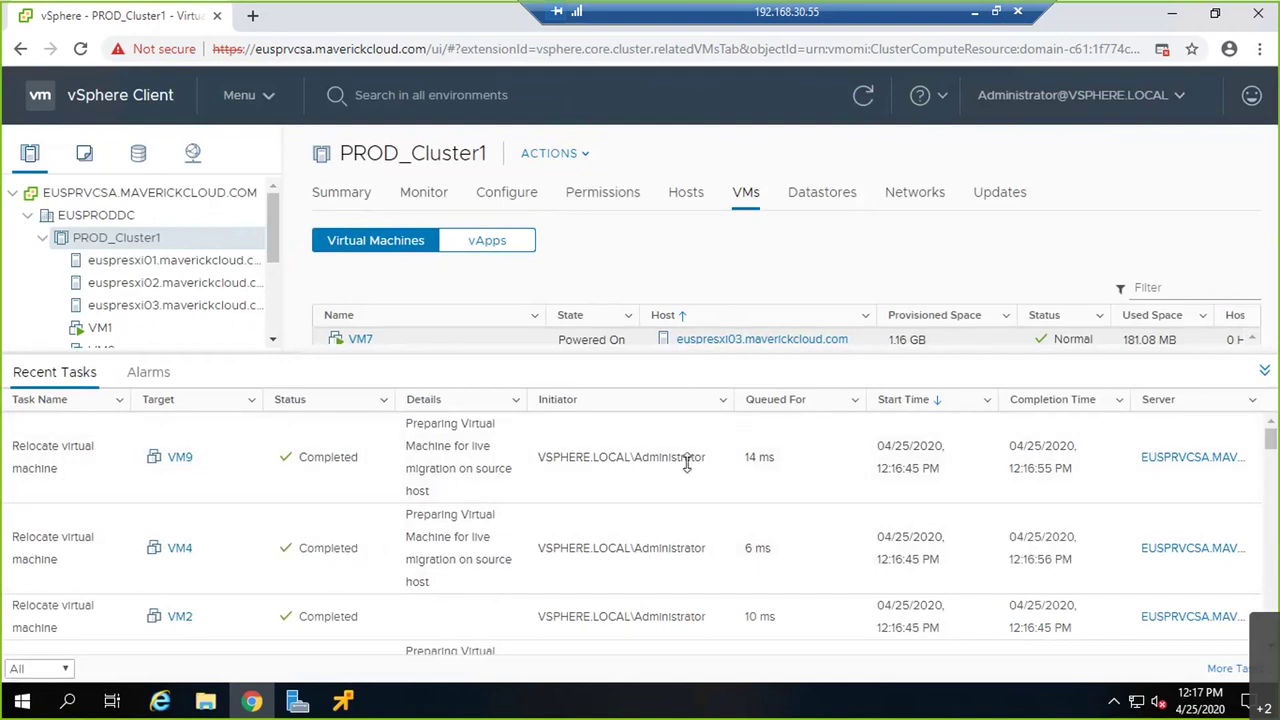
drag(689, 527, 683, 531)
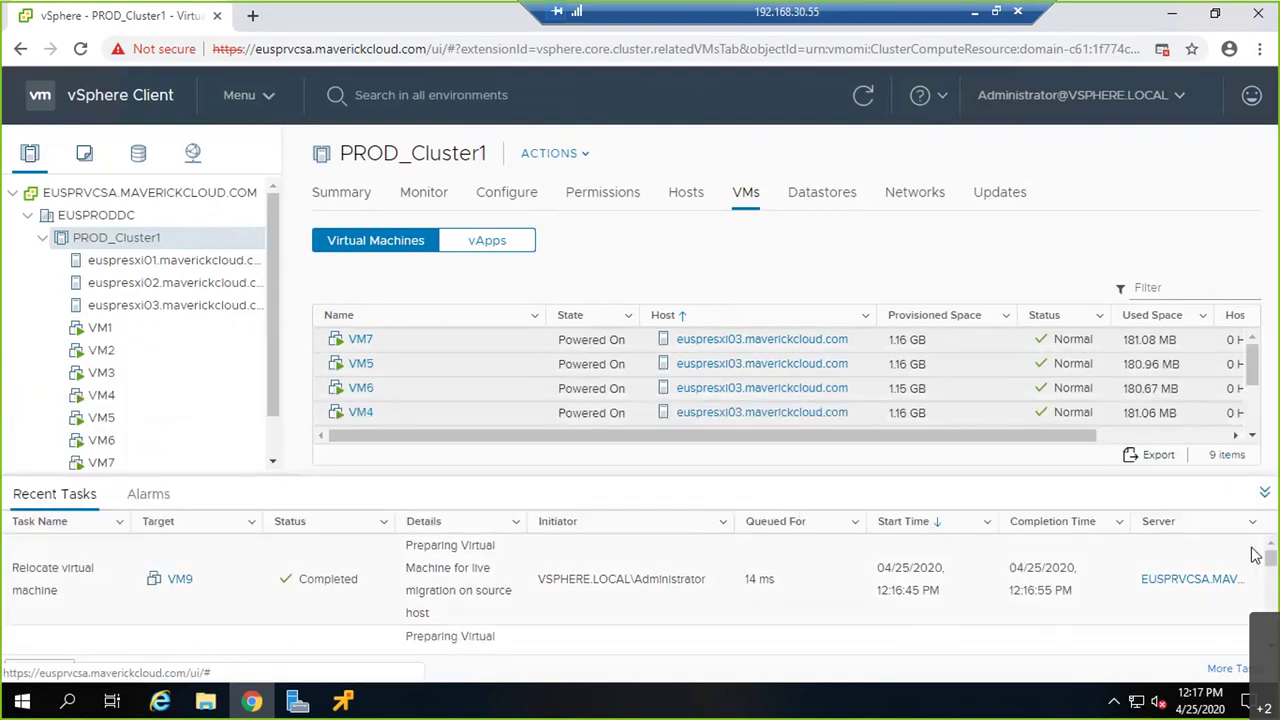
click(1264, 496)
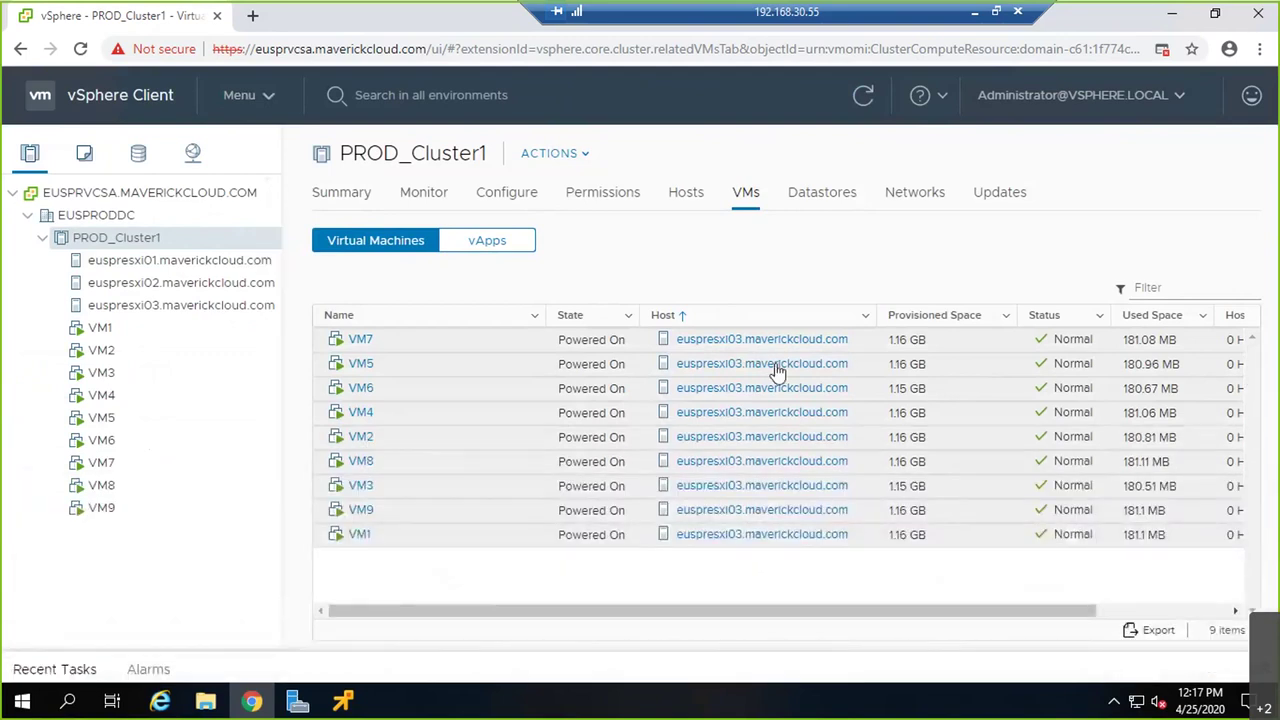
click(863, 95)
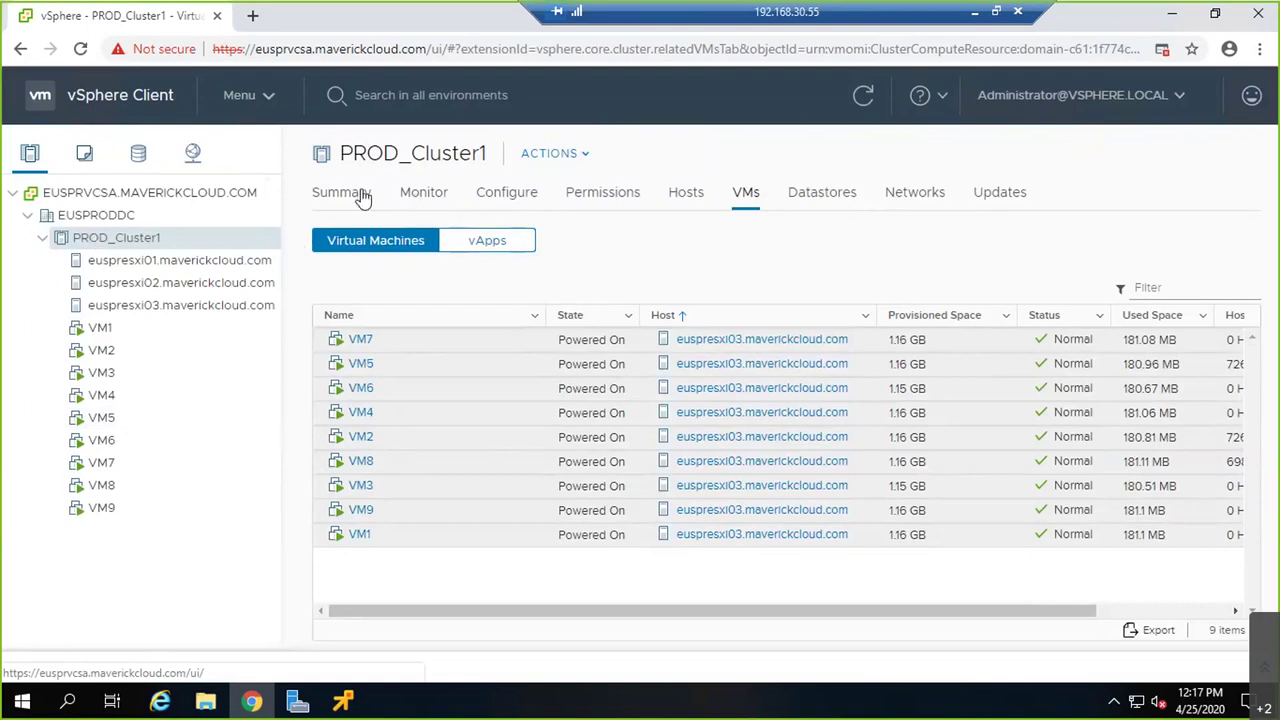
Run DRS from PROD_Cluster1's DRS recommendations and check the recent tasks
click(413, 193)
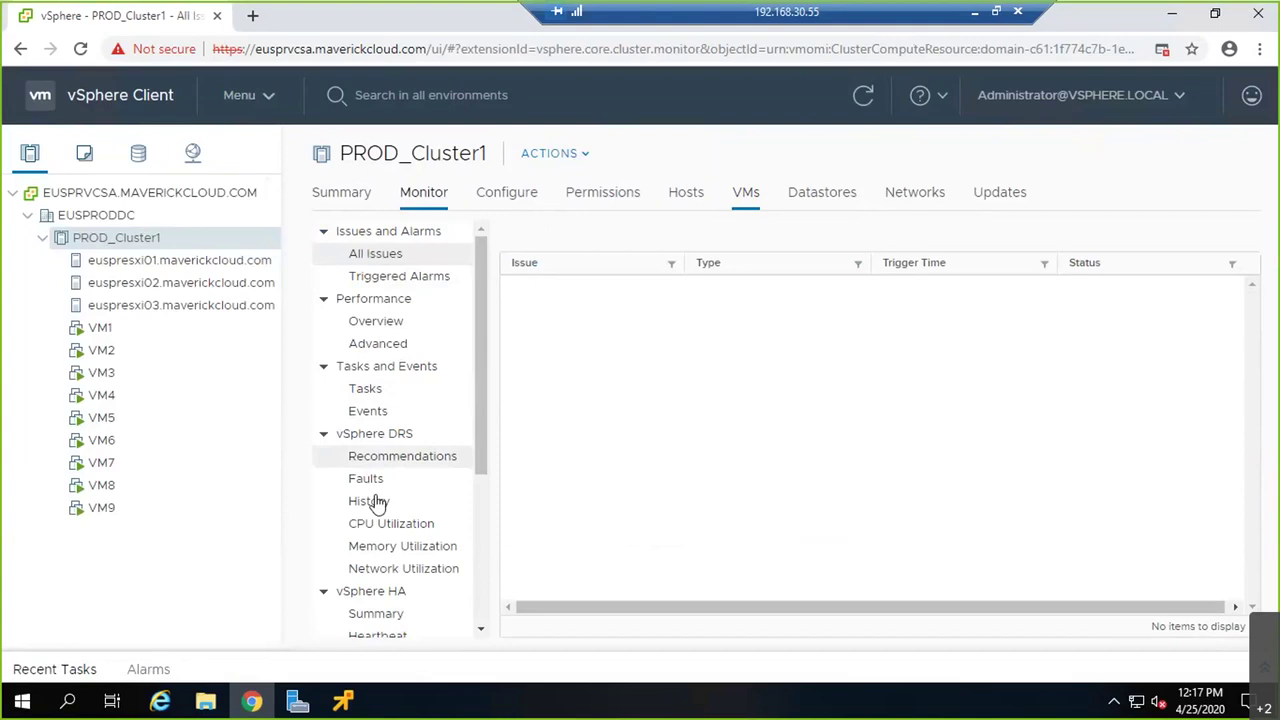
click(369, 456)
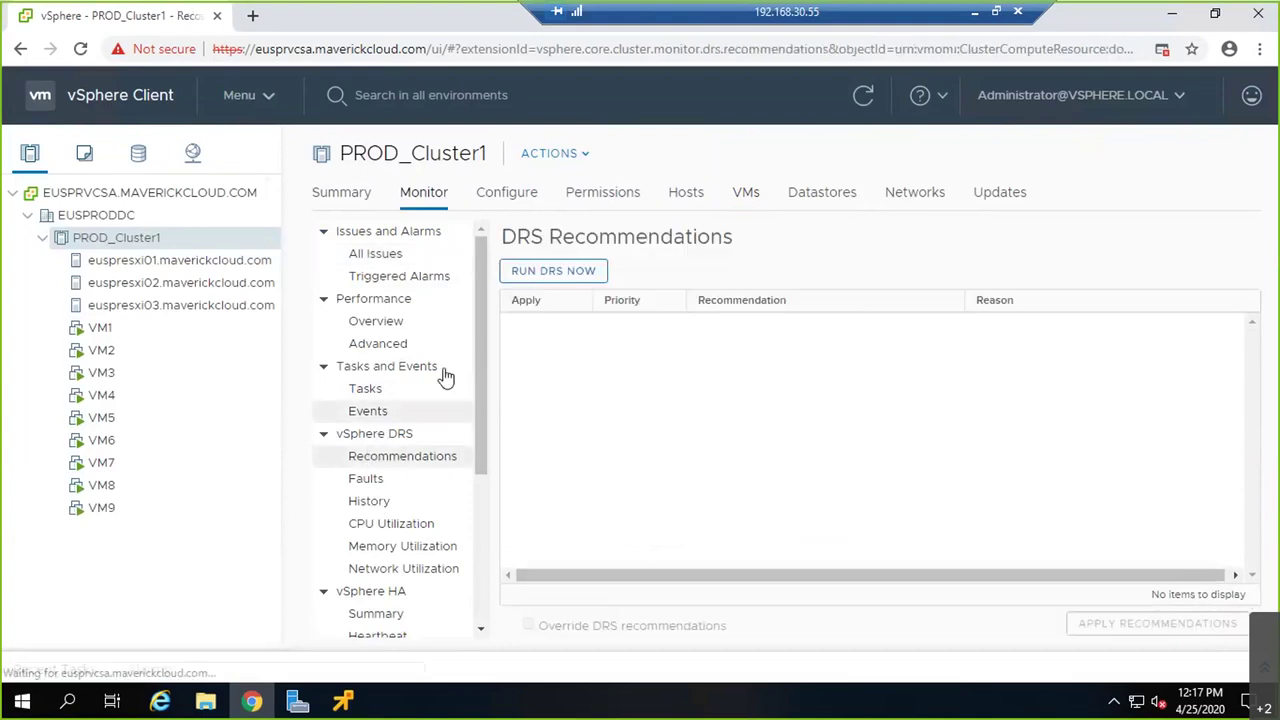
click(574, 274)
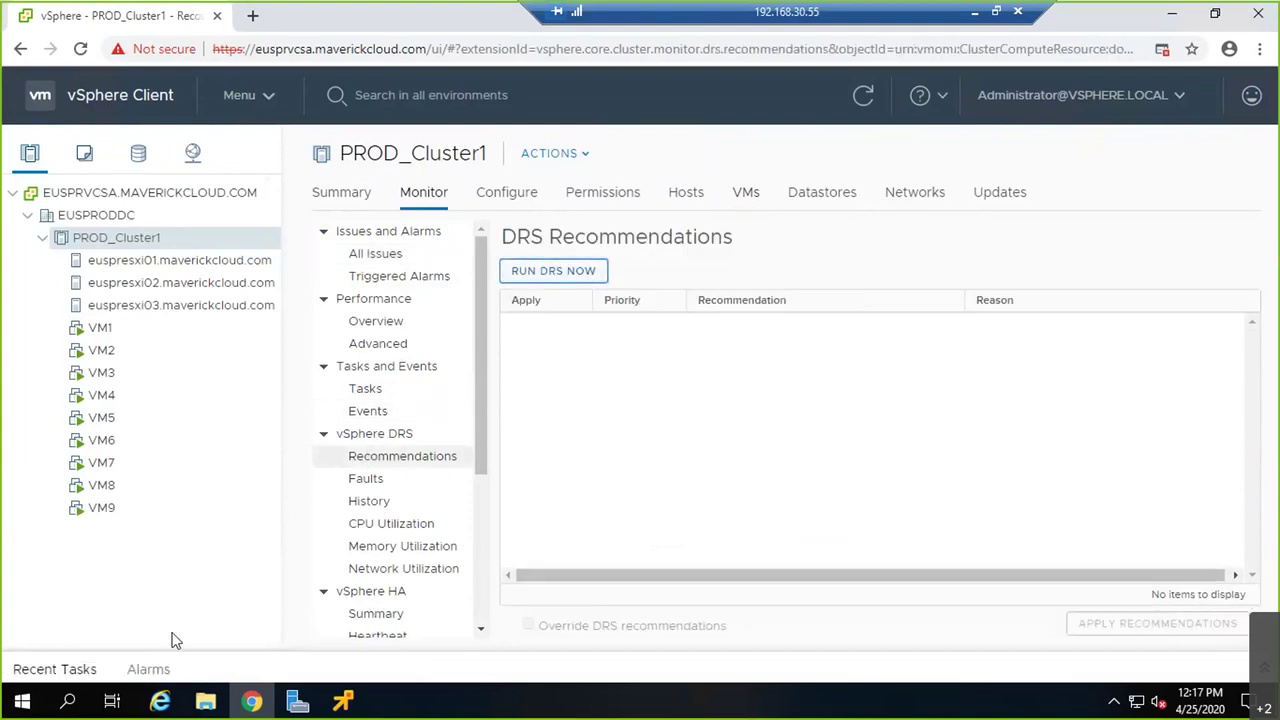
click(89, 667)
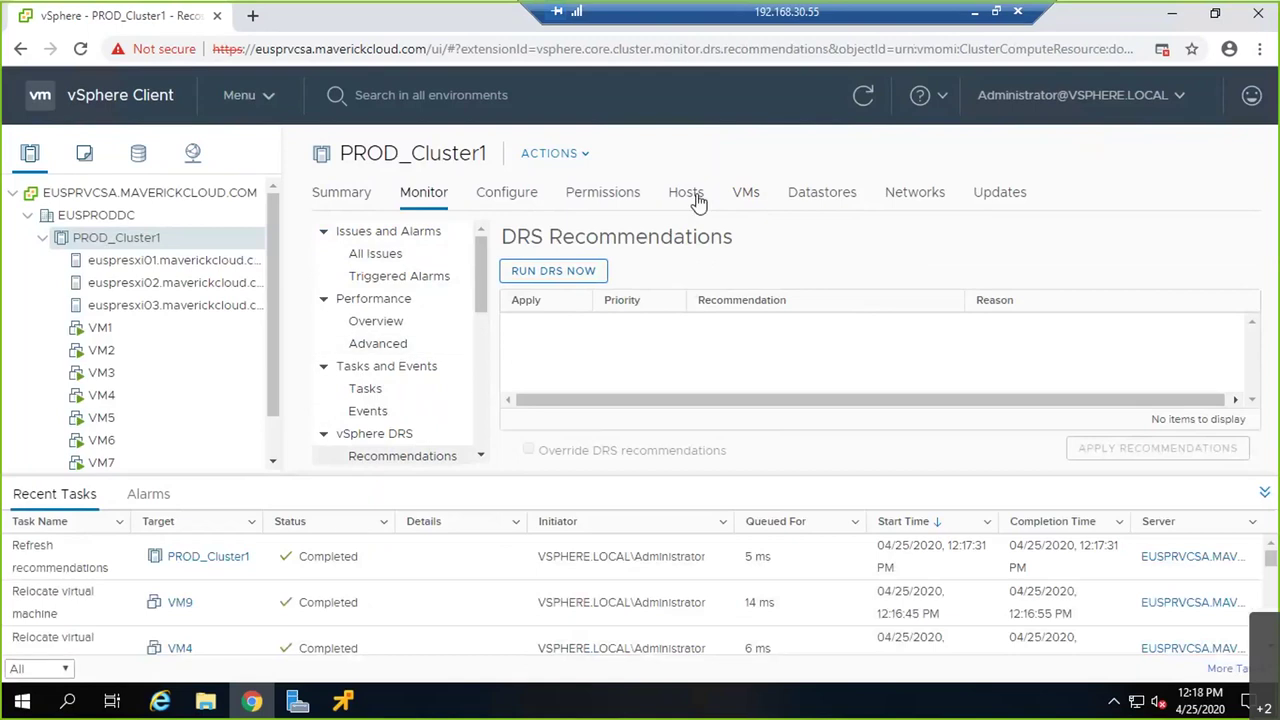
Check the hosts of PROD_Cluster1's virtual machines and review all the migrations listed in its DRS recommendations
click(746, 194)
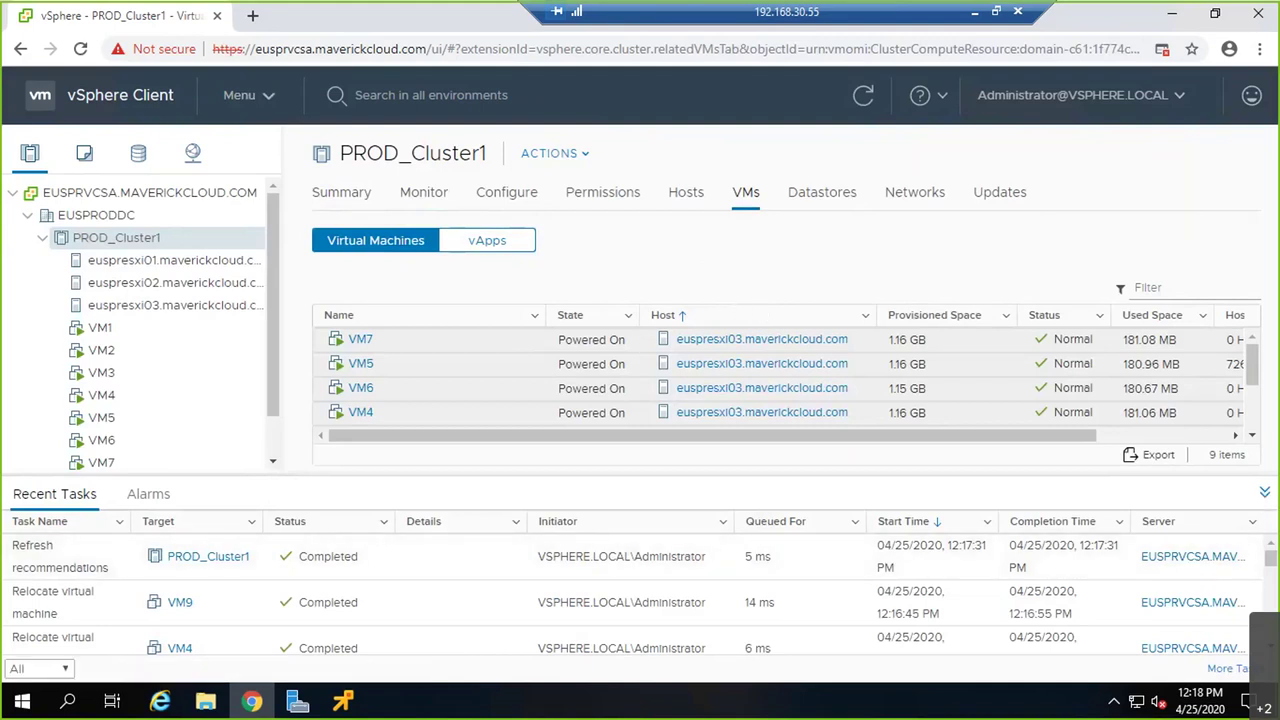
click(1265, 492)
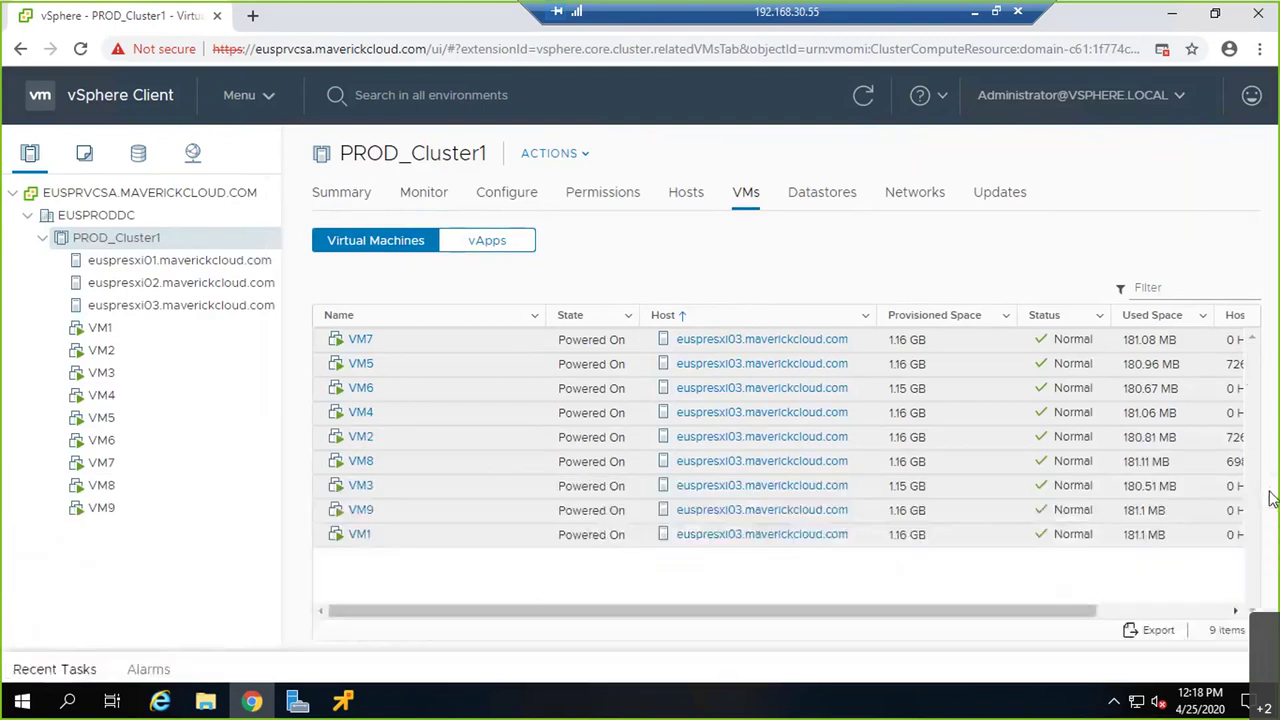
click(424, 196)
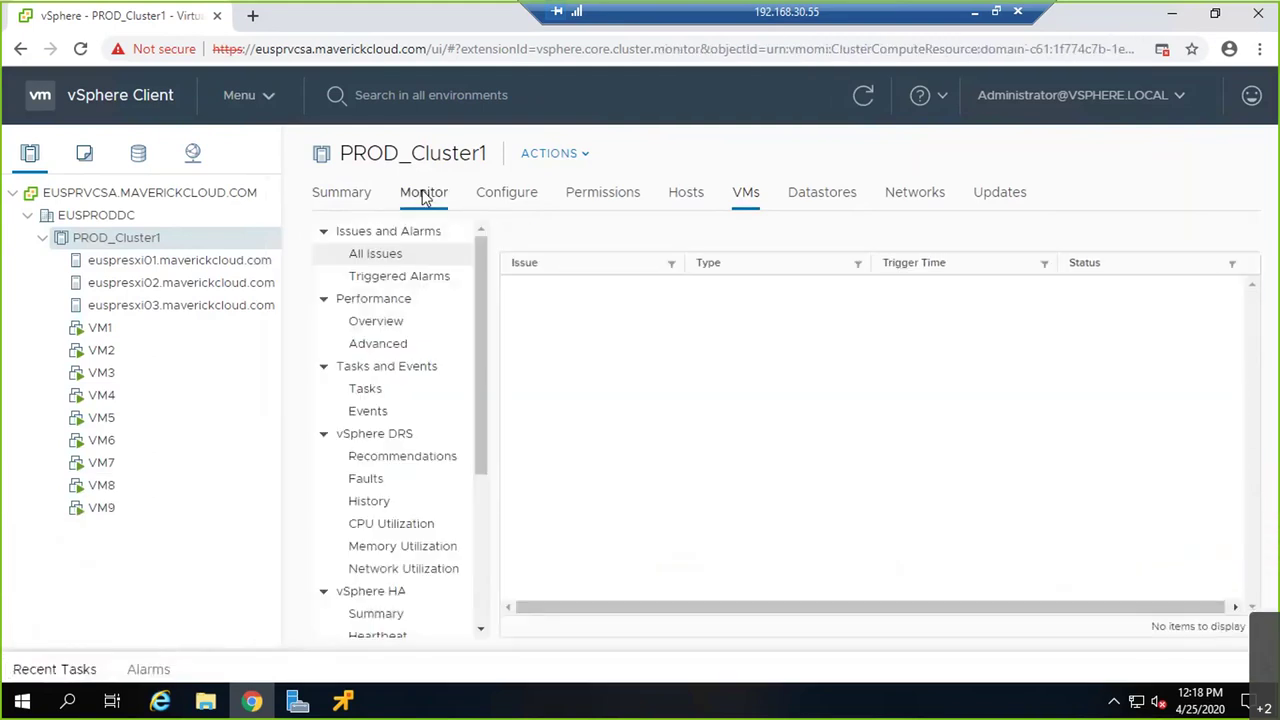
click(410, 462)
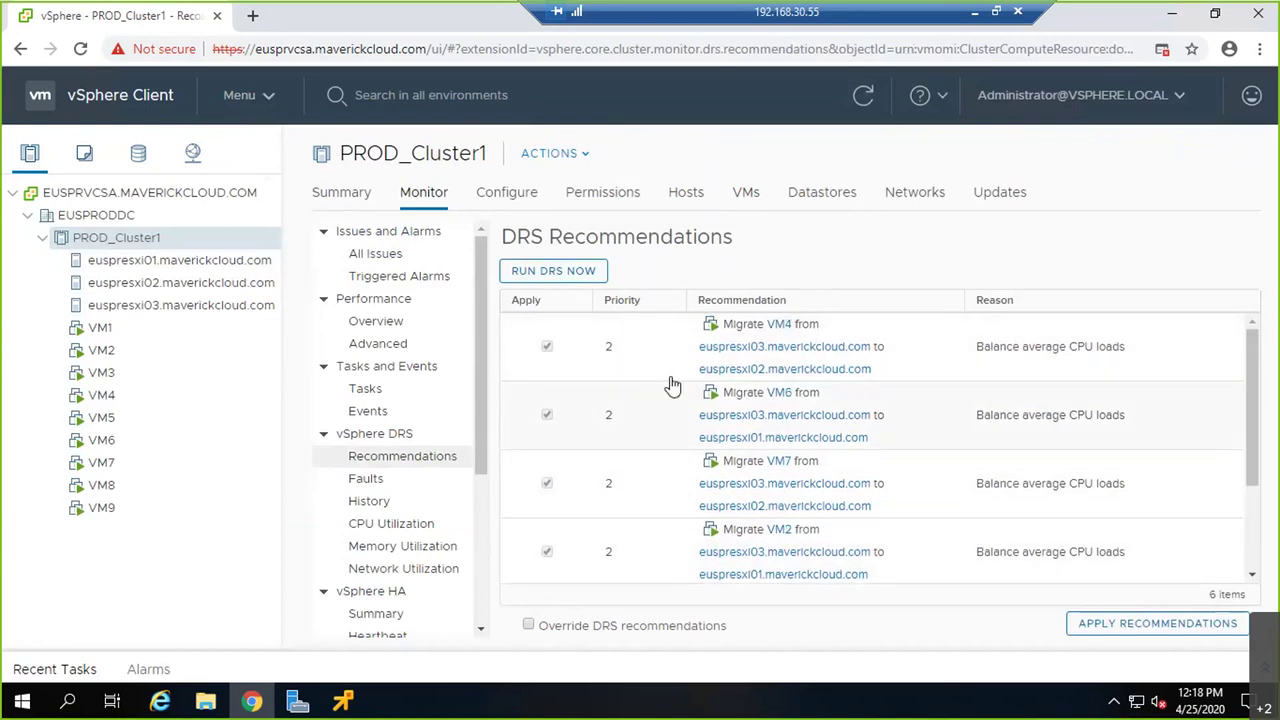
scroll(840, 447, down, 2)
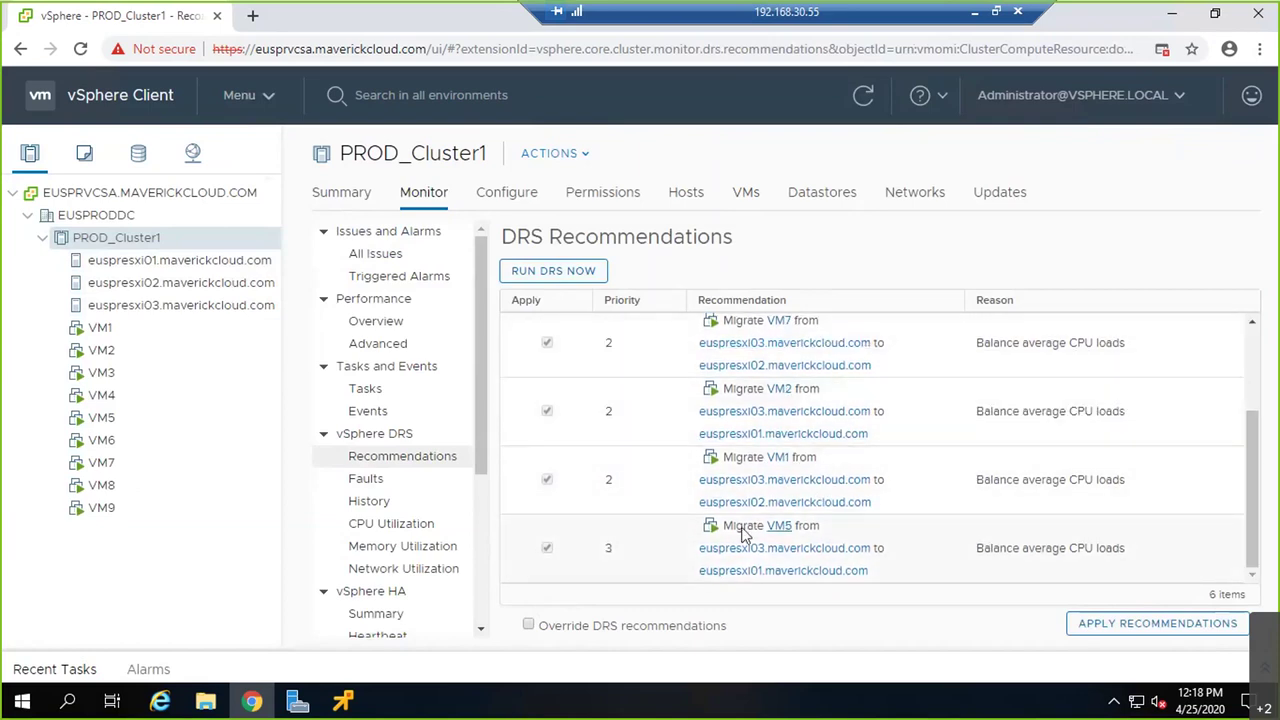
scroll(765, 470, up, 2)
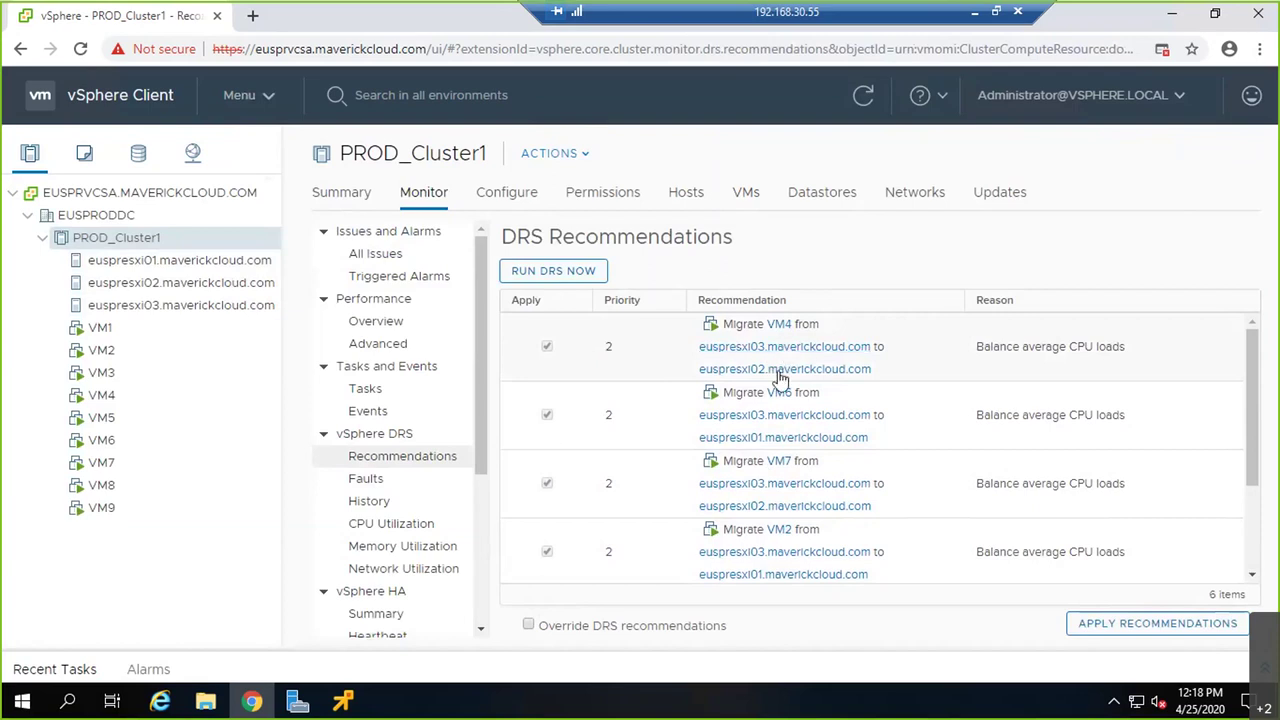
scroll(780, 378, down, 2)
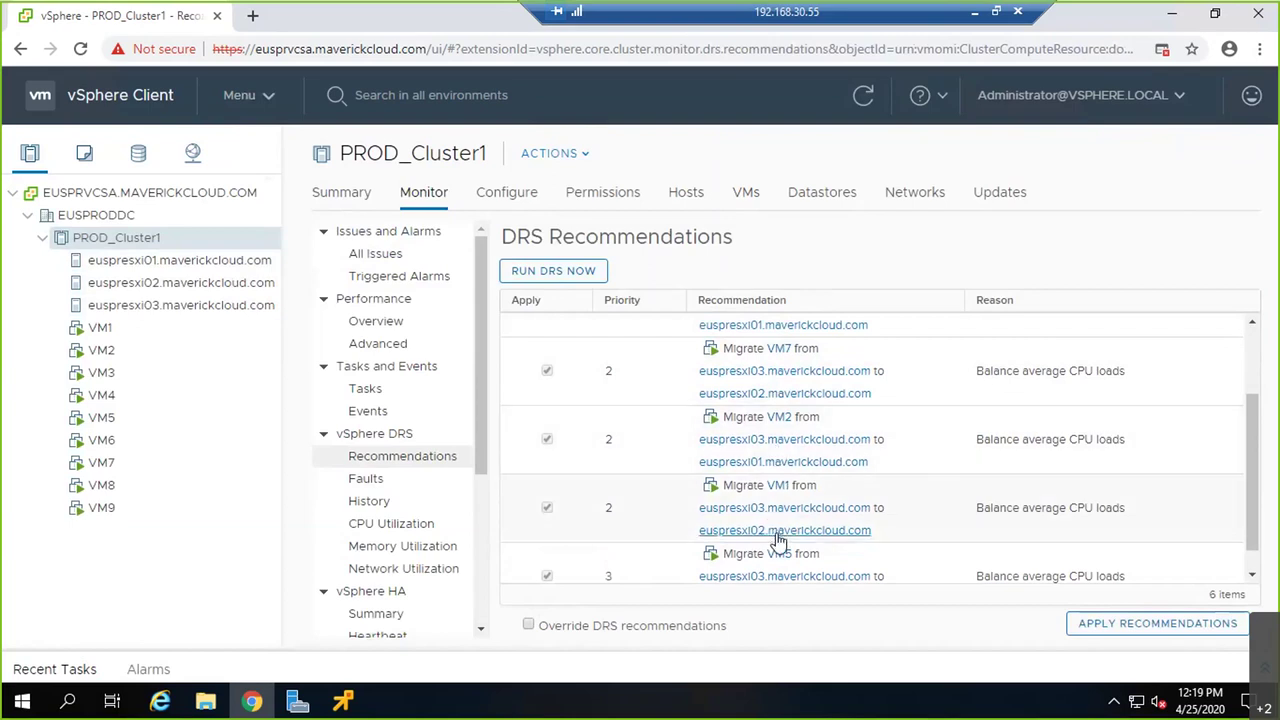
scroll(771, 560, down, 1)
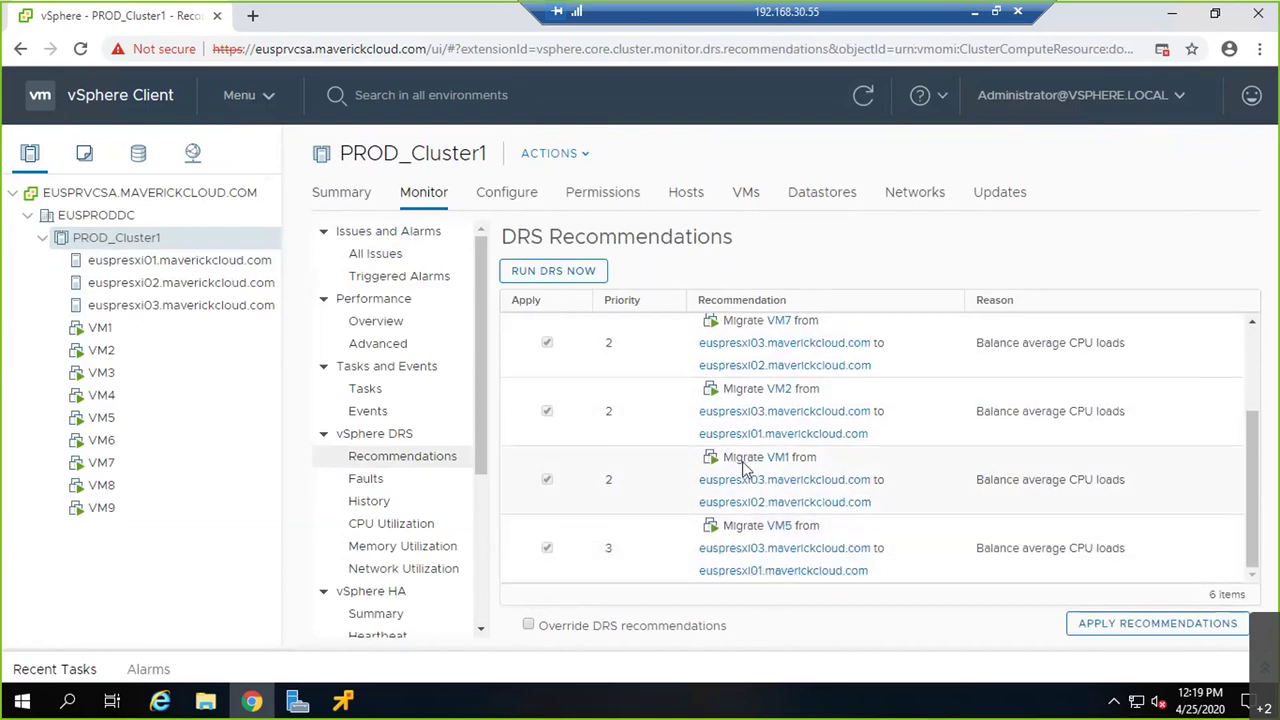
scroll(740, 400, up, 3)
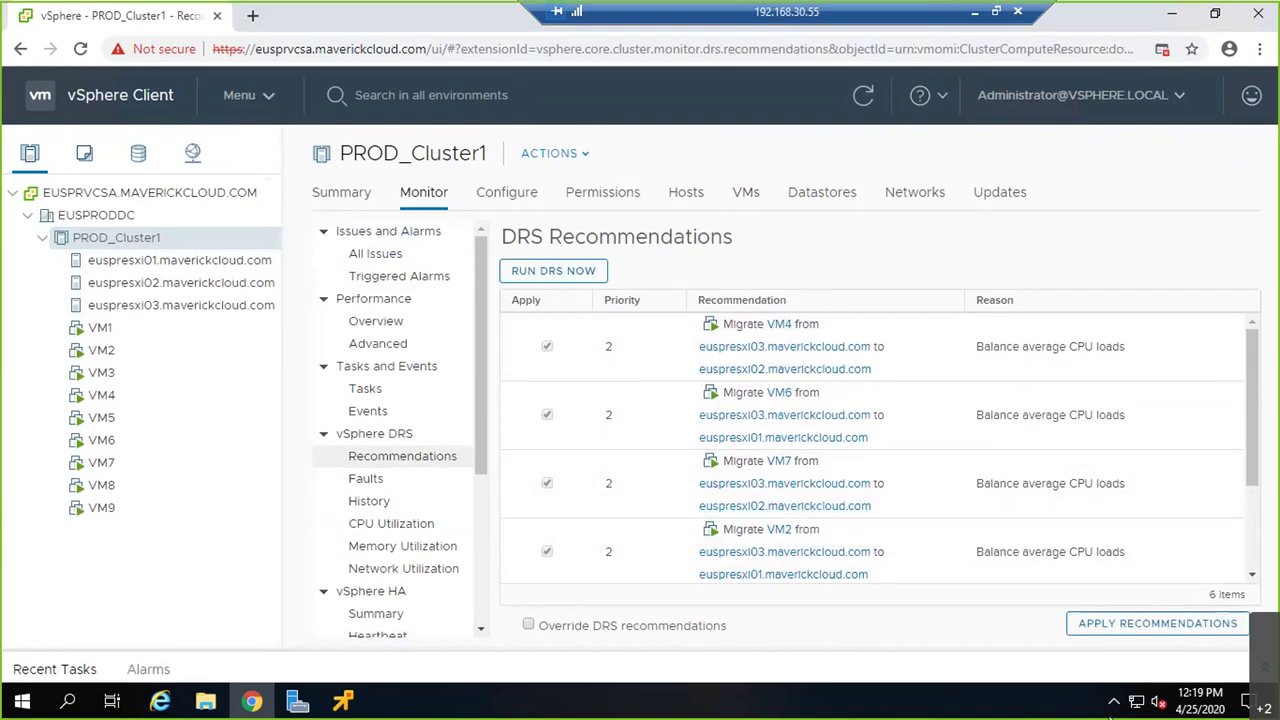
Apply PROD_Cluster1's DRS recommendations and check the resulting migration tasks
click(1152, 628)
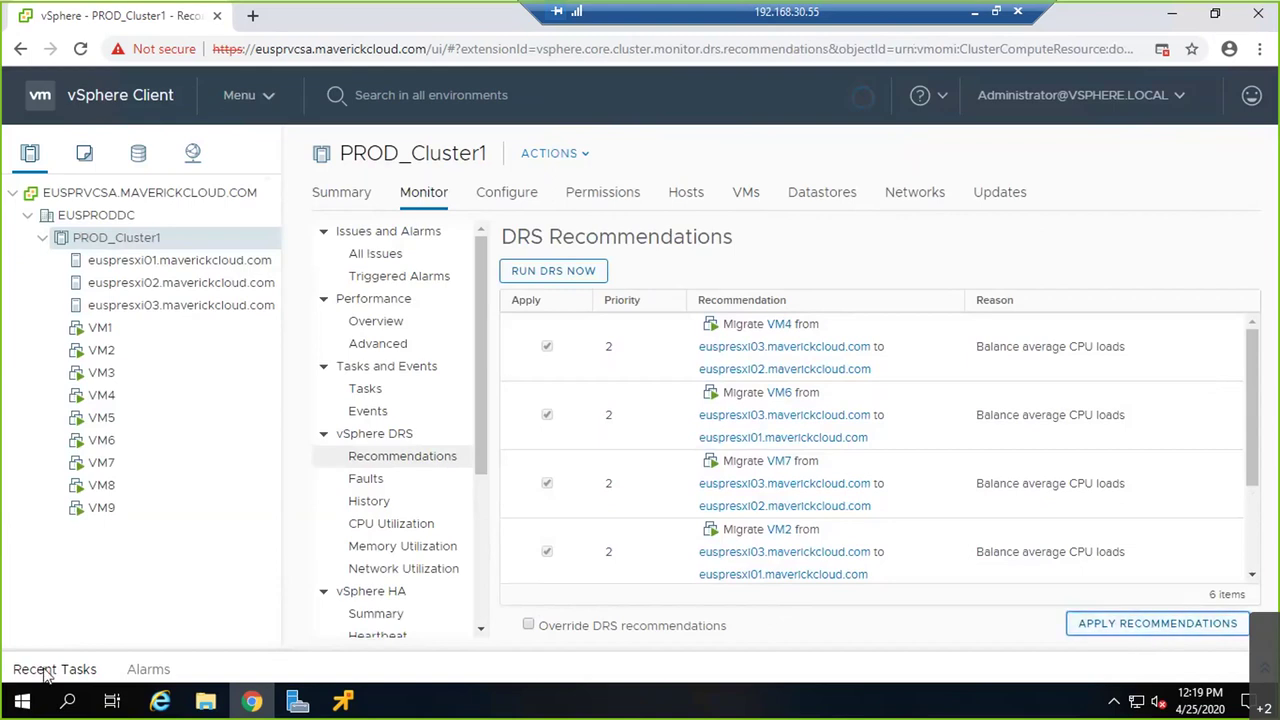
click(80, 670)
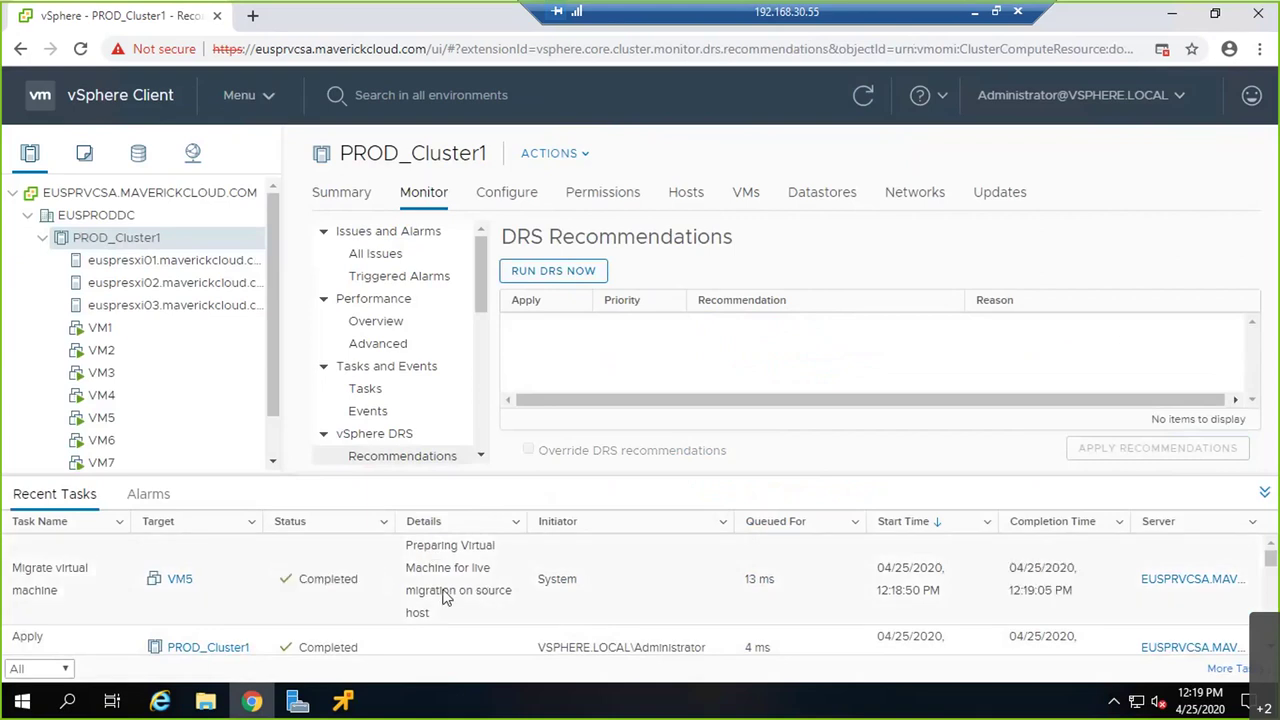
scroll(296, 563, down, 1)
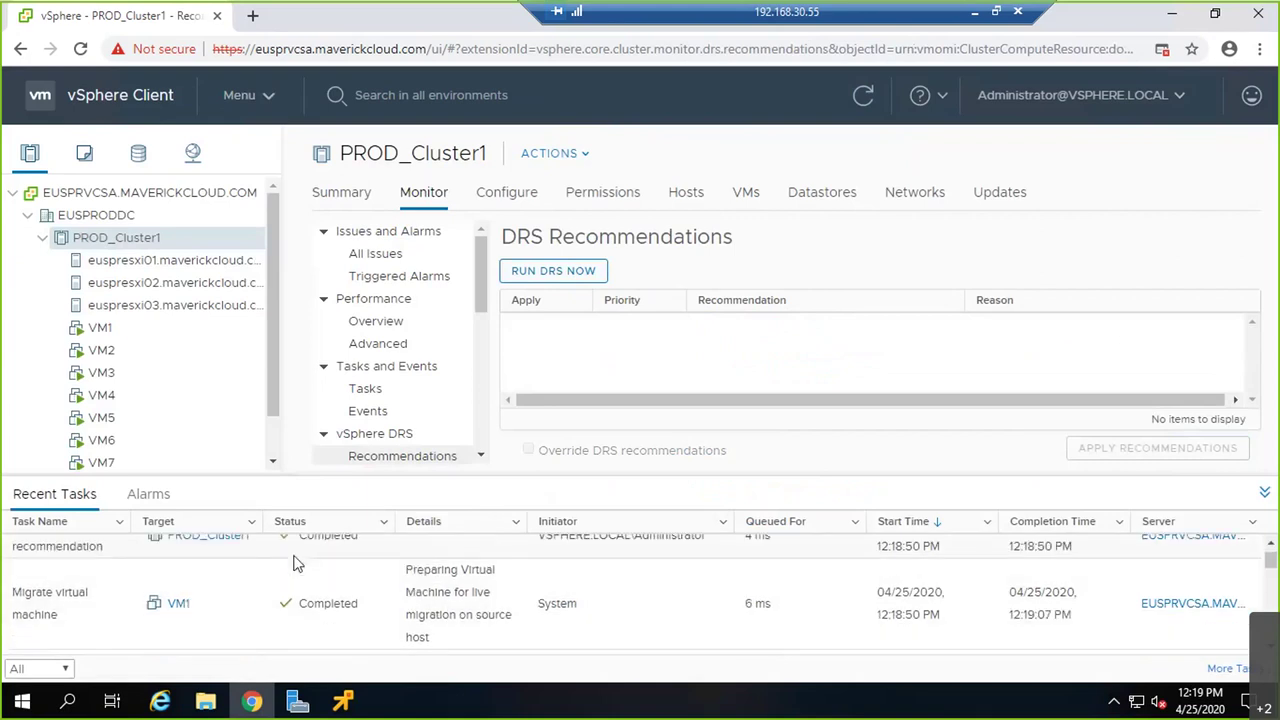
scroll(296, 563, up, 1)
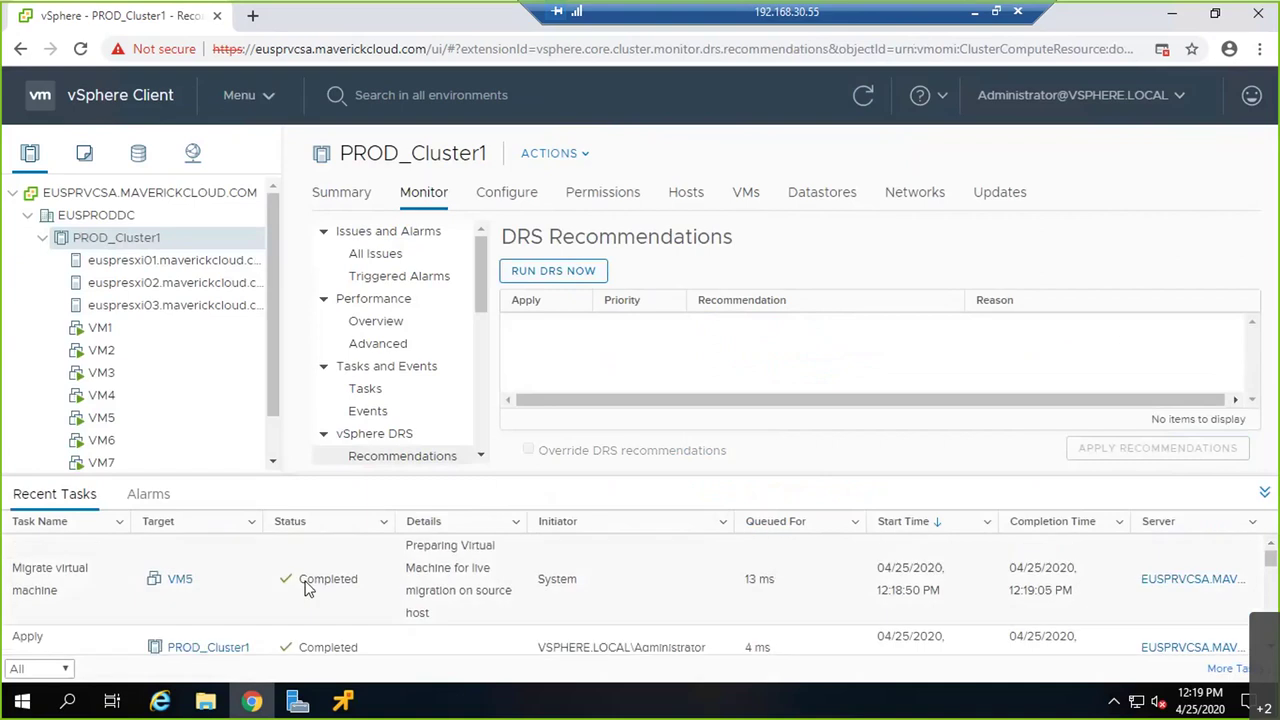
click(1265, 495)
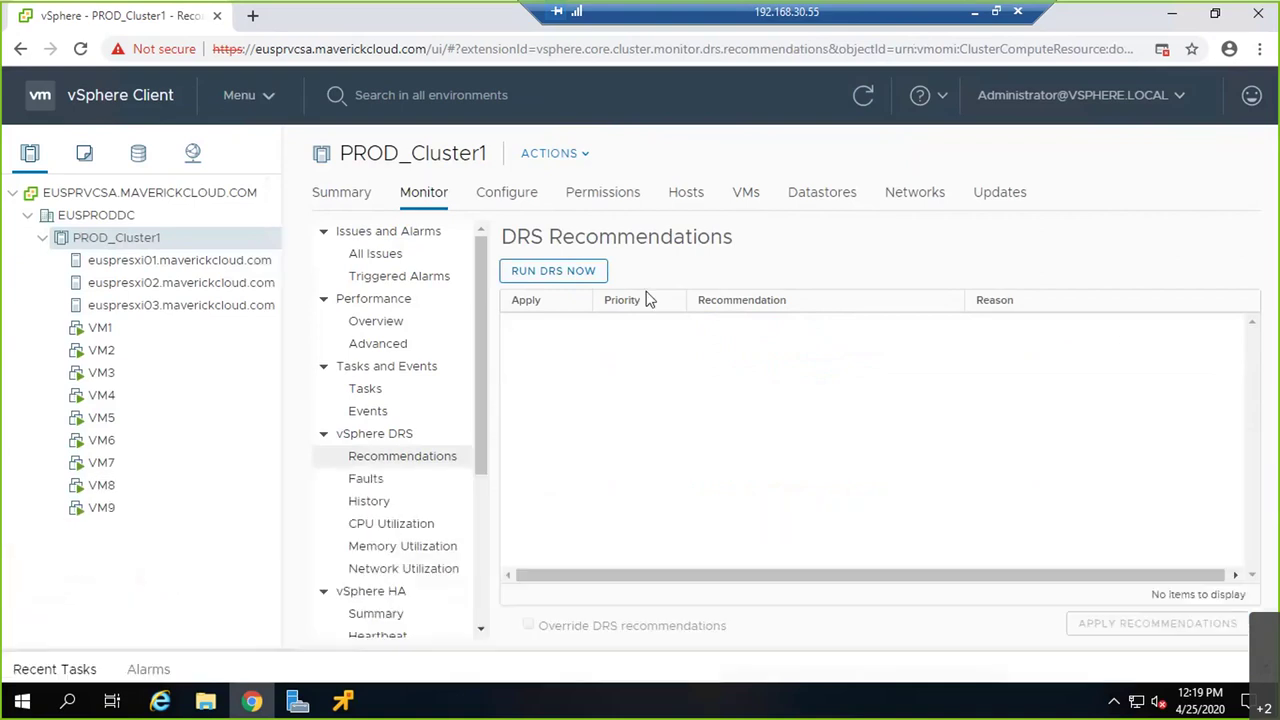
Check how the virtual machines are distributed across the three hosts, and return to PROD_Cluster1's DRS recommendations
click(745, 193)
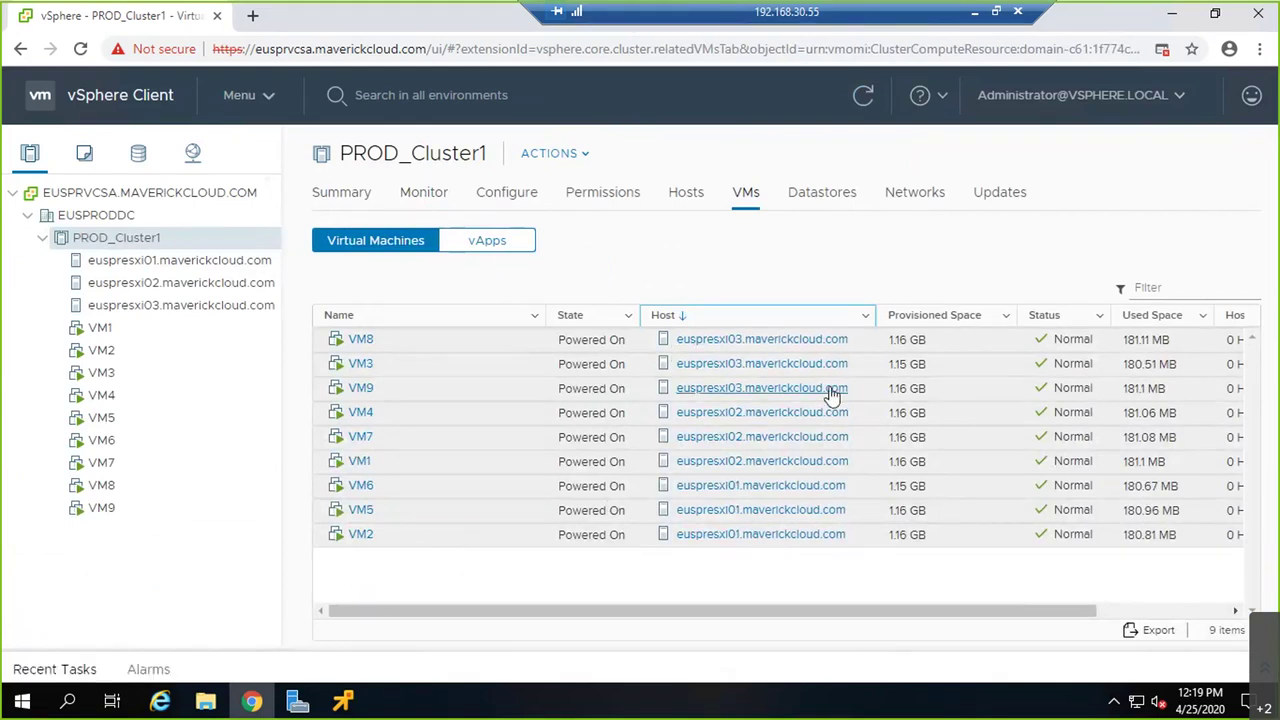
click(432, 200)
click(423, 458)
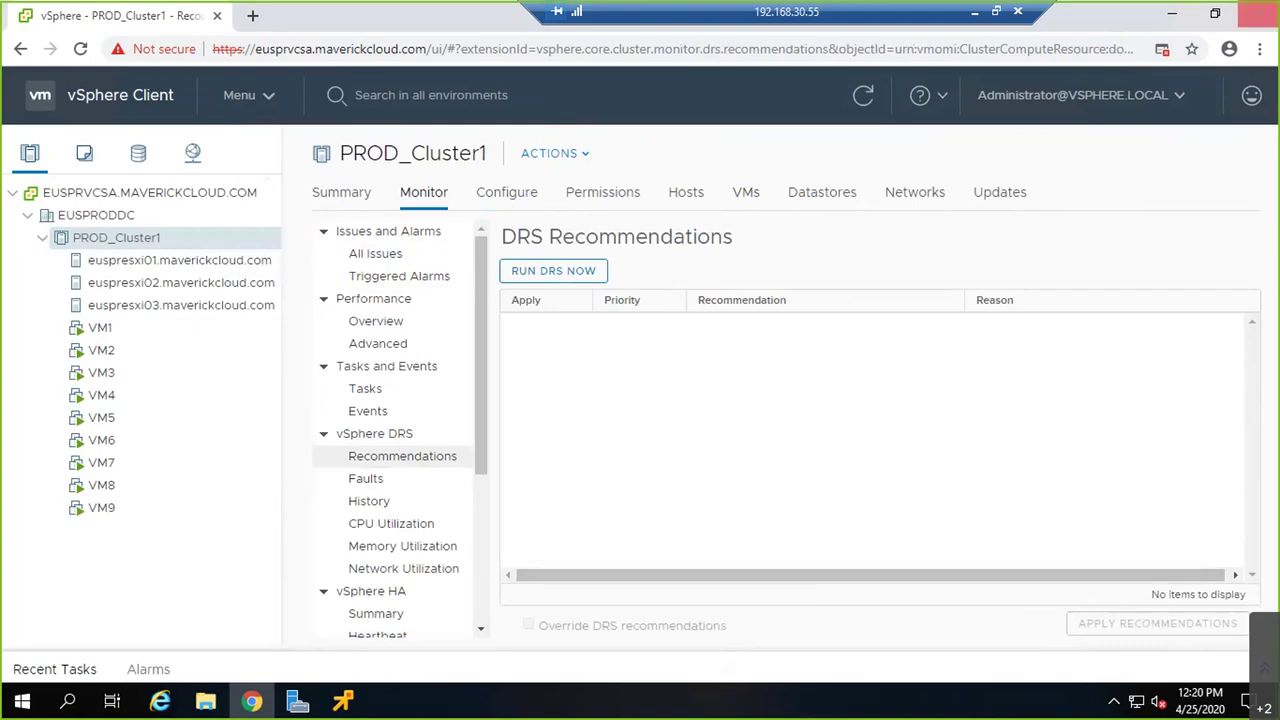
Switch to Microsoft Whiteboard, tick the PA row's "When you Poweron Any VM" cell in green, and mark its "Every 5 Mins" cell in red
click(973, 14)
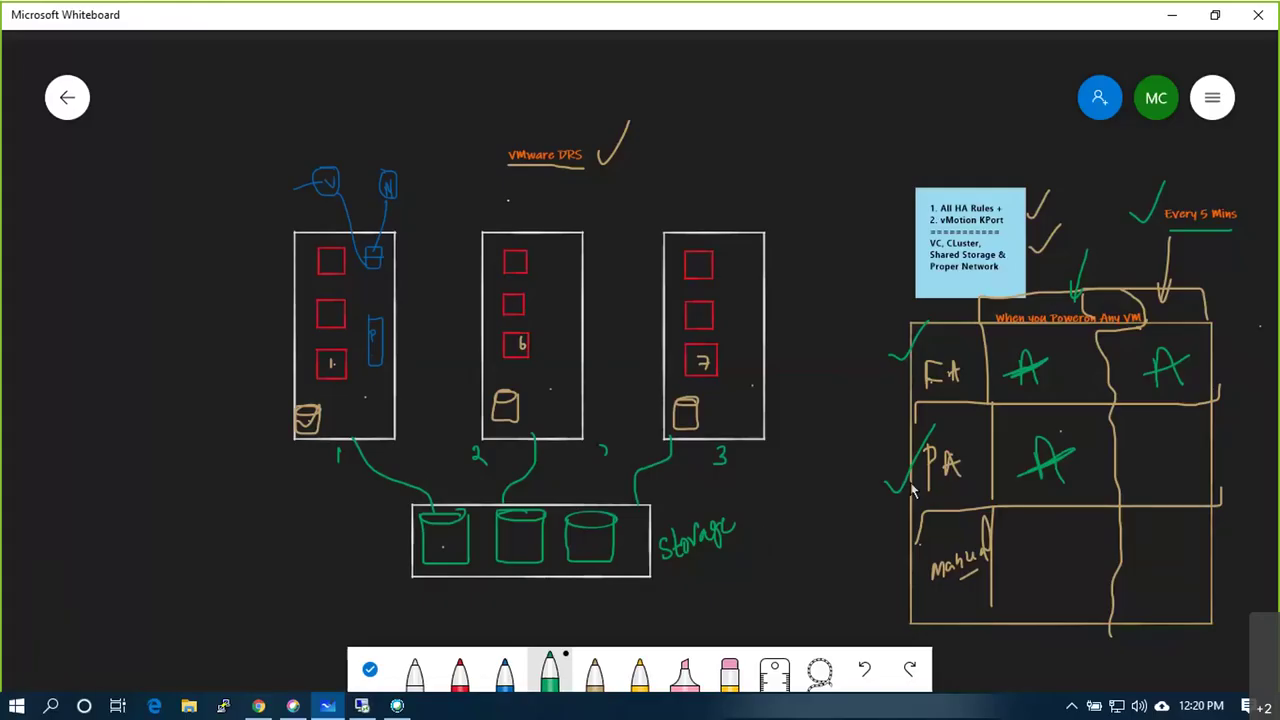
drag(1054, 474, 1085, 450)
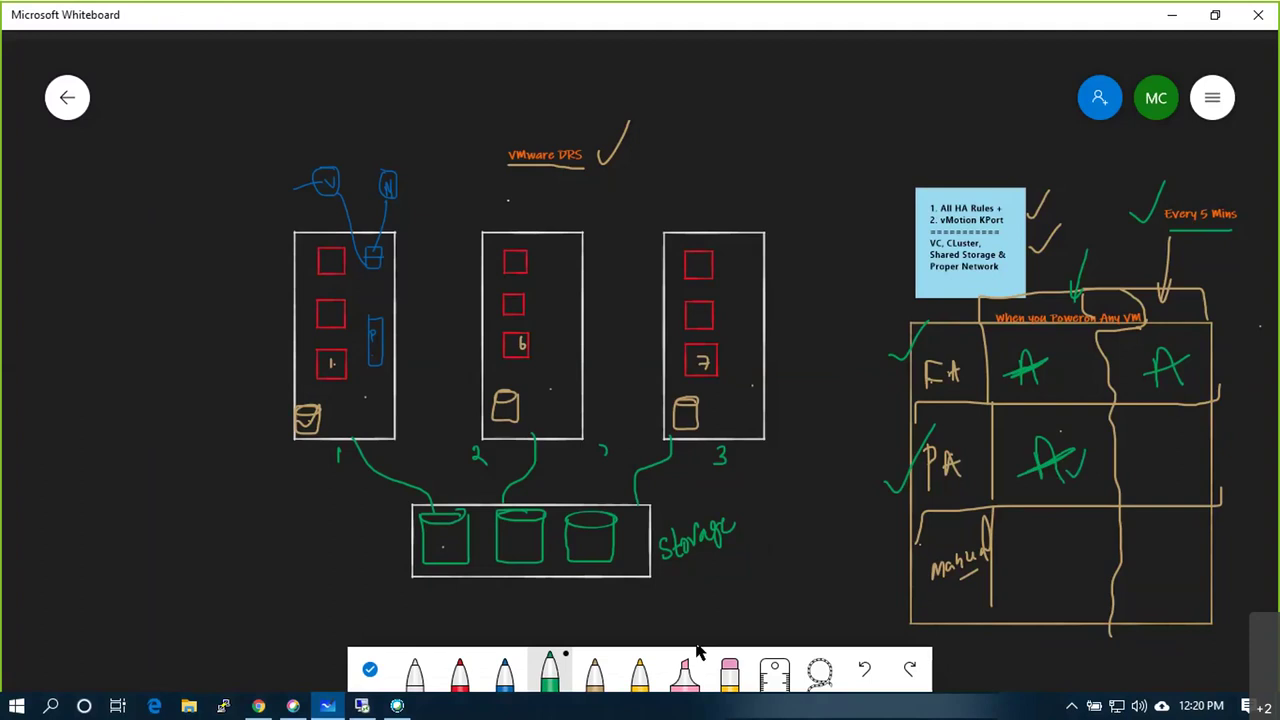
click(457, 680)
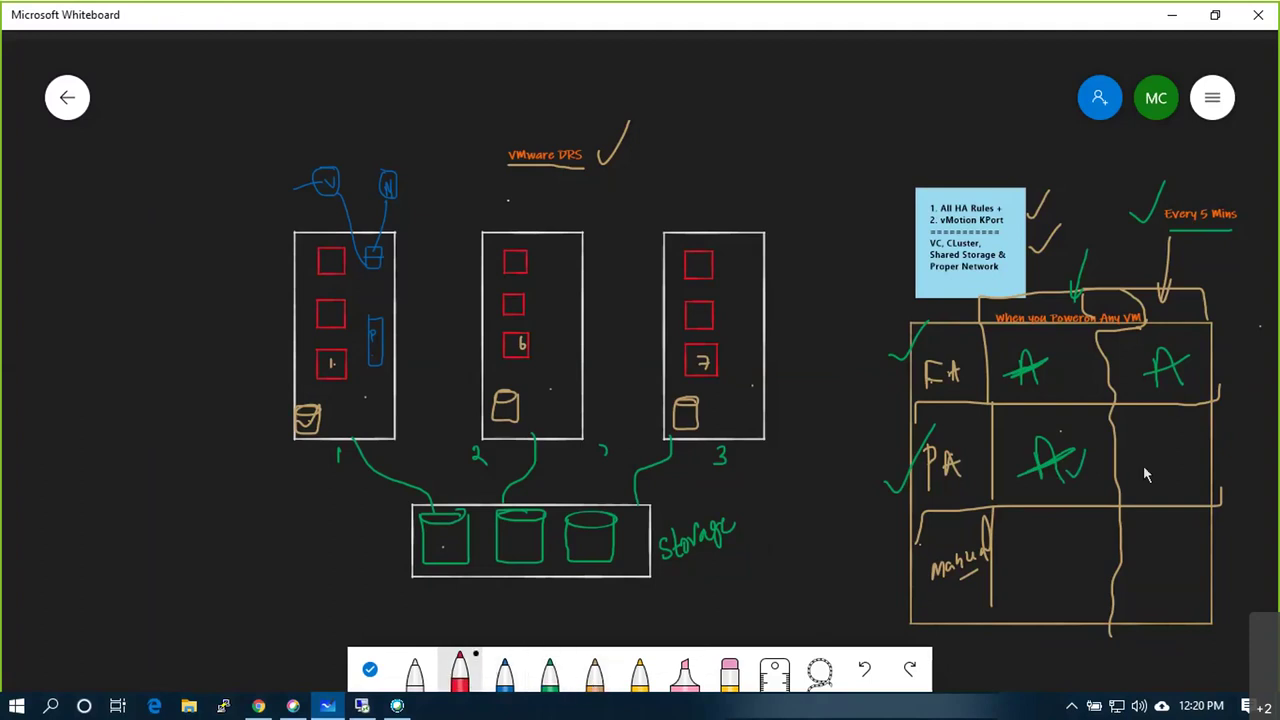
drag(1151, 452, 1185, 478)
Back in the vSphere Client, set PROD_Cluster1's DRS automation level to Manual
click(370, 710)
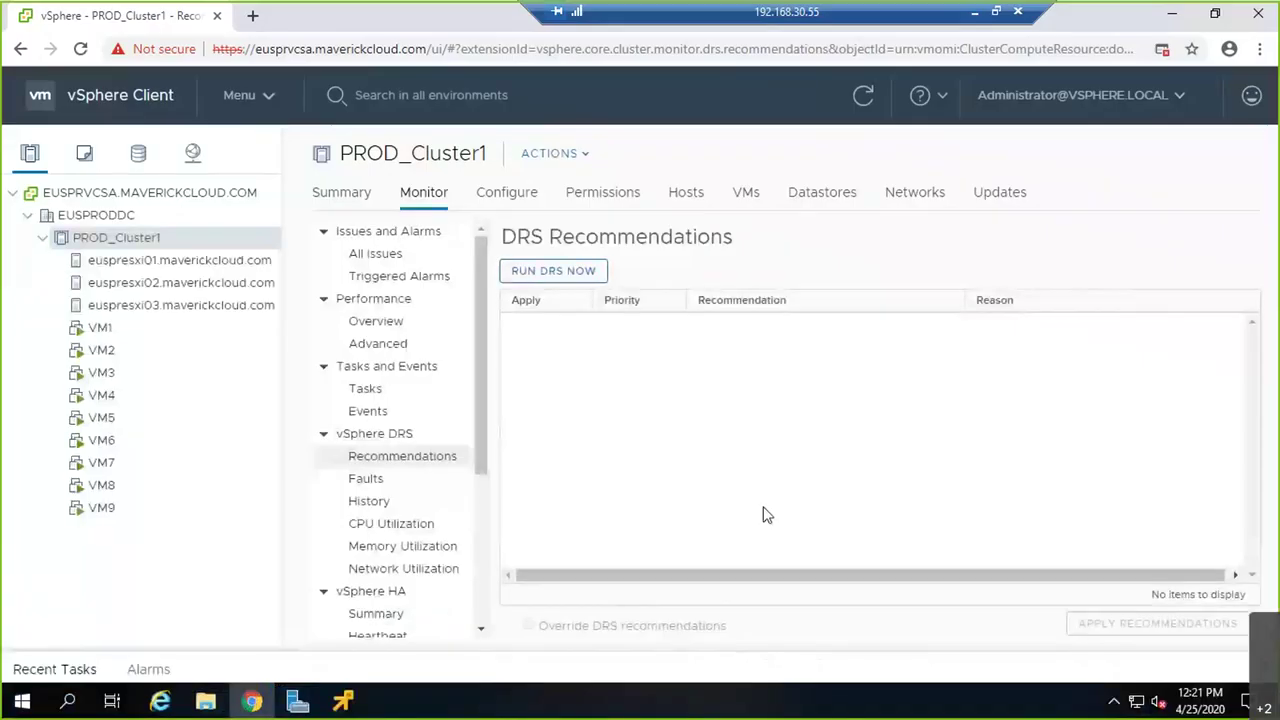
click(522, 198)
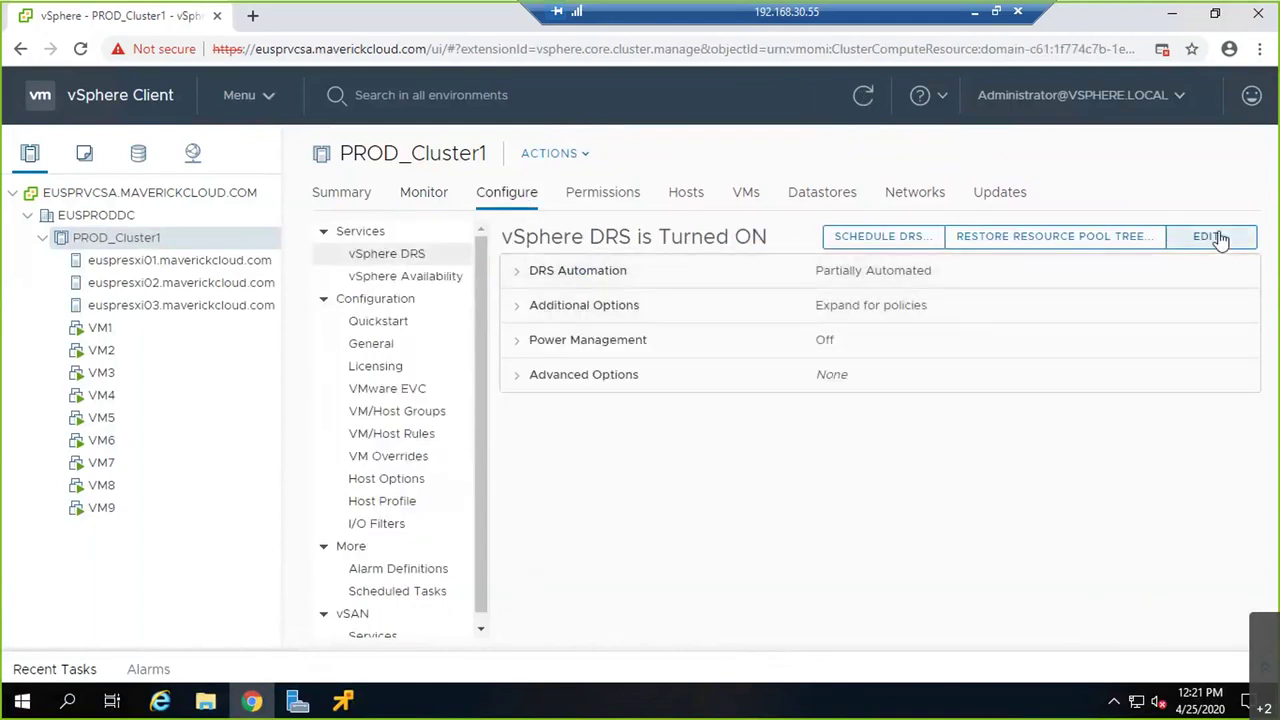
click(1210, 236)
click(636, 258)
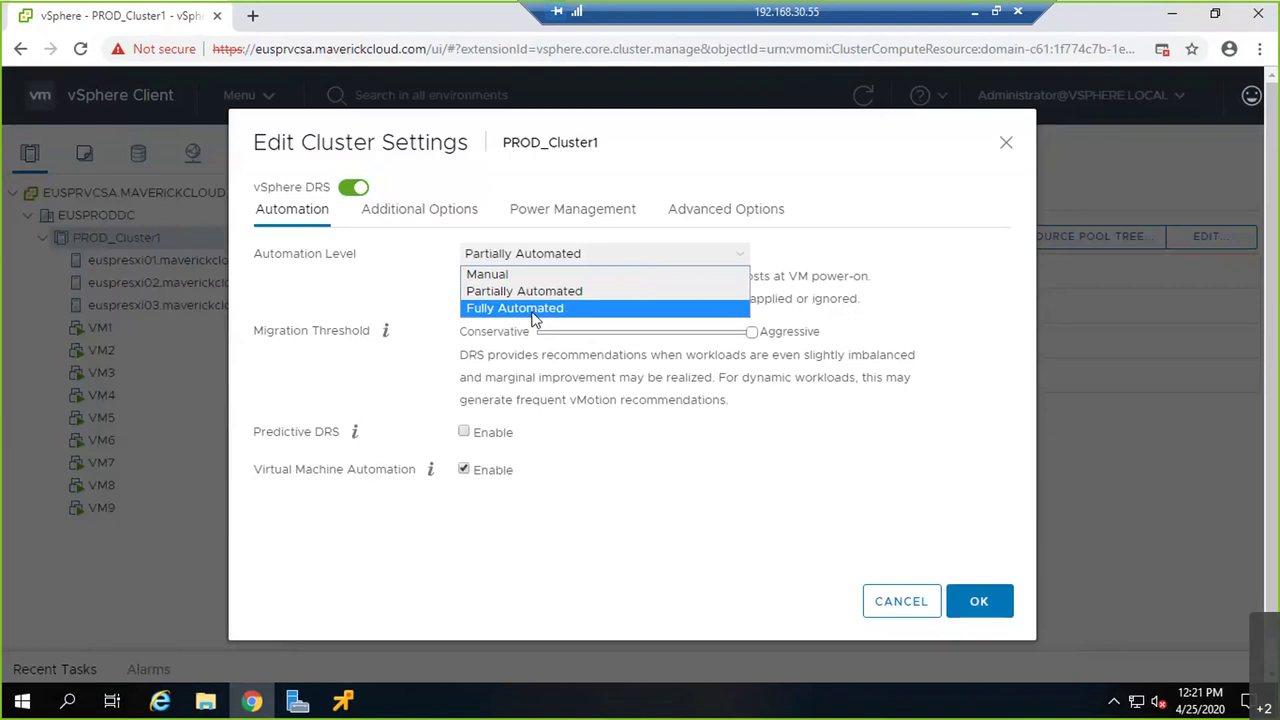
click(590, 274)
click(980, 602)
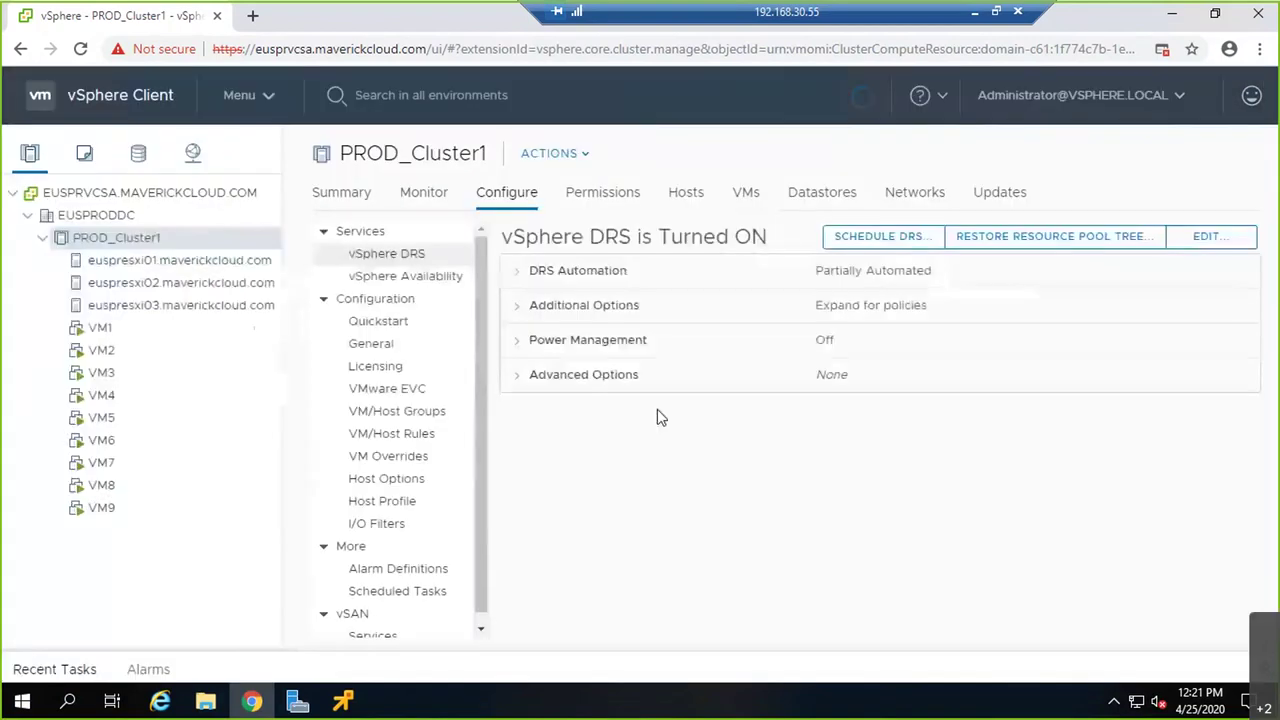
Power off all nine virtual machines in PROD_Cluster1
click(755, 199)
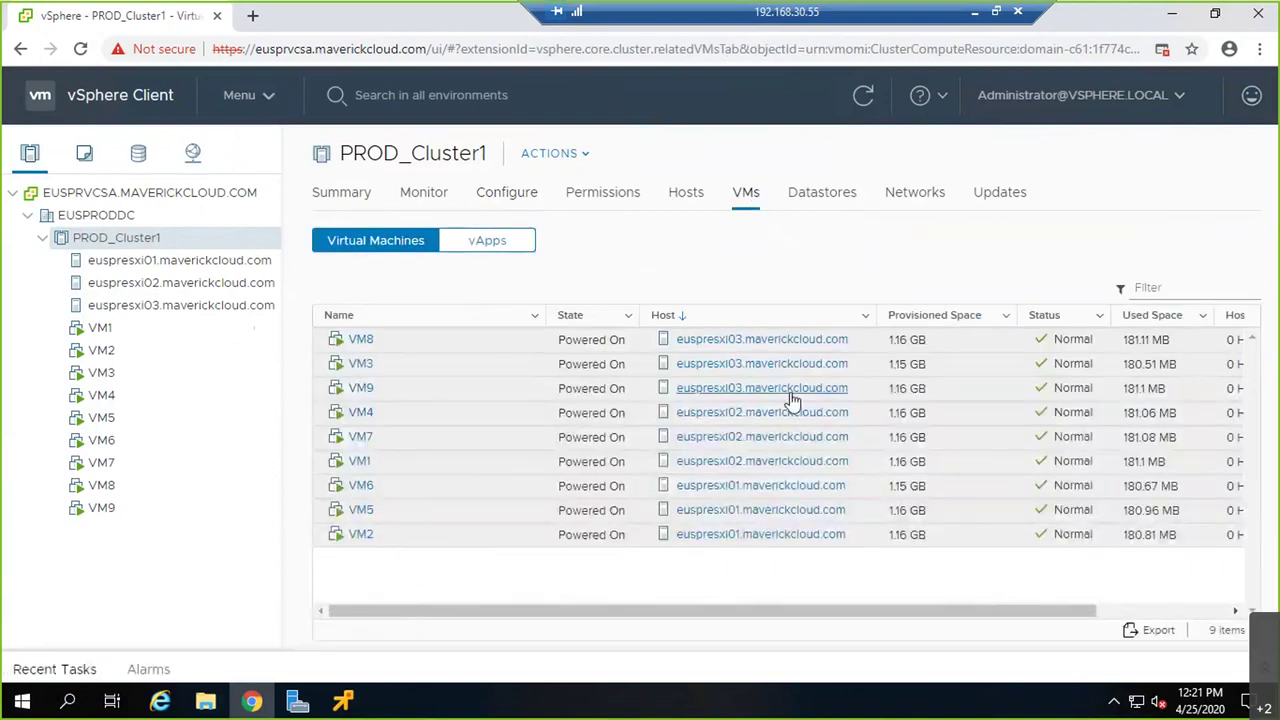
right_click(791, 400)
mouse_move(857, 287)
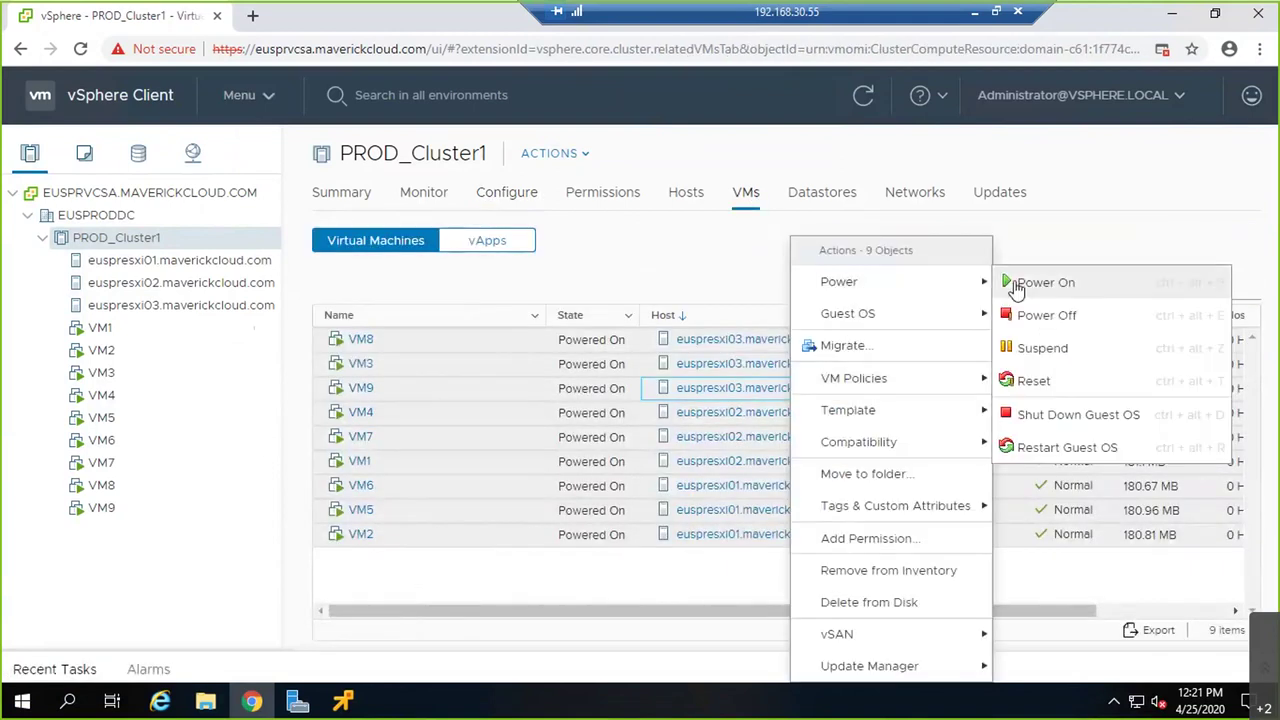
click(1040, 315)
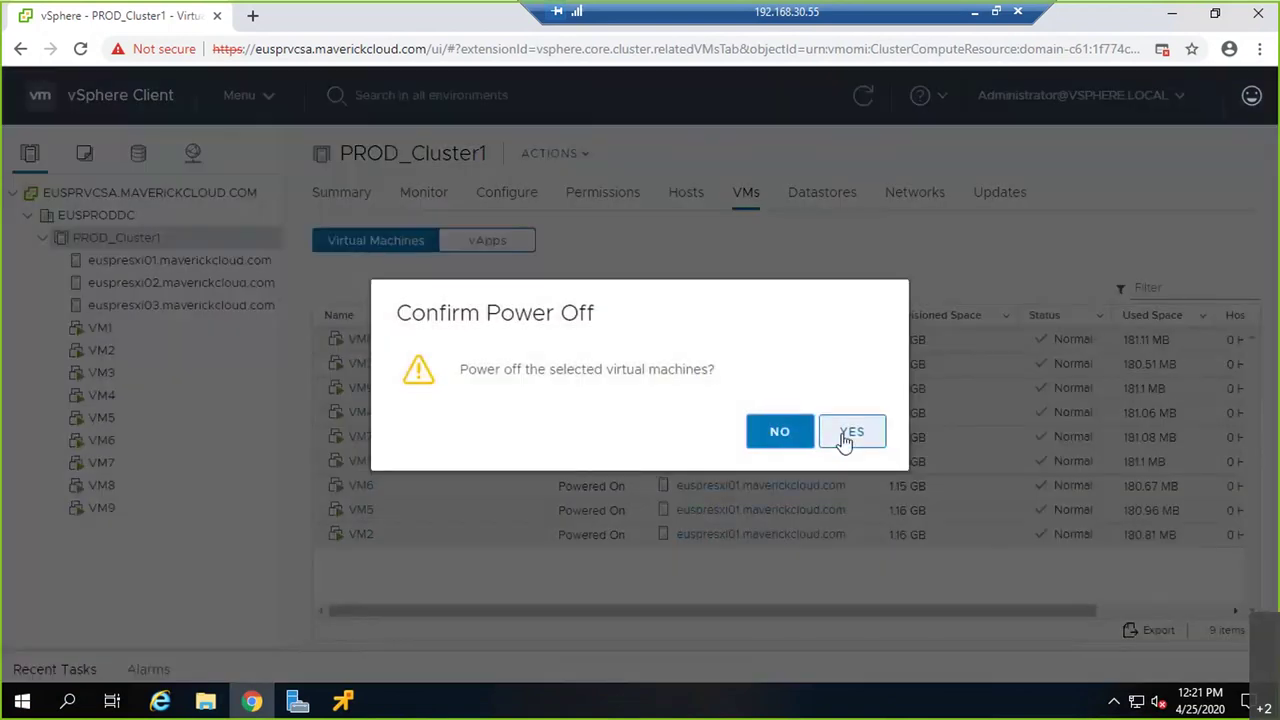
click(795, 440)
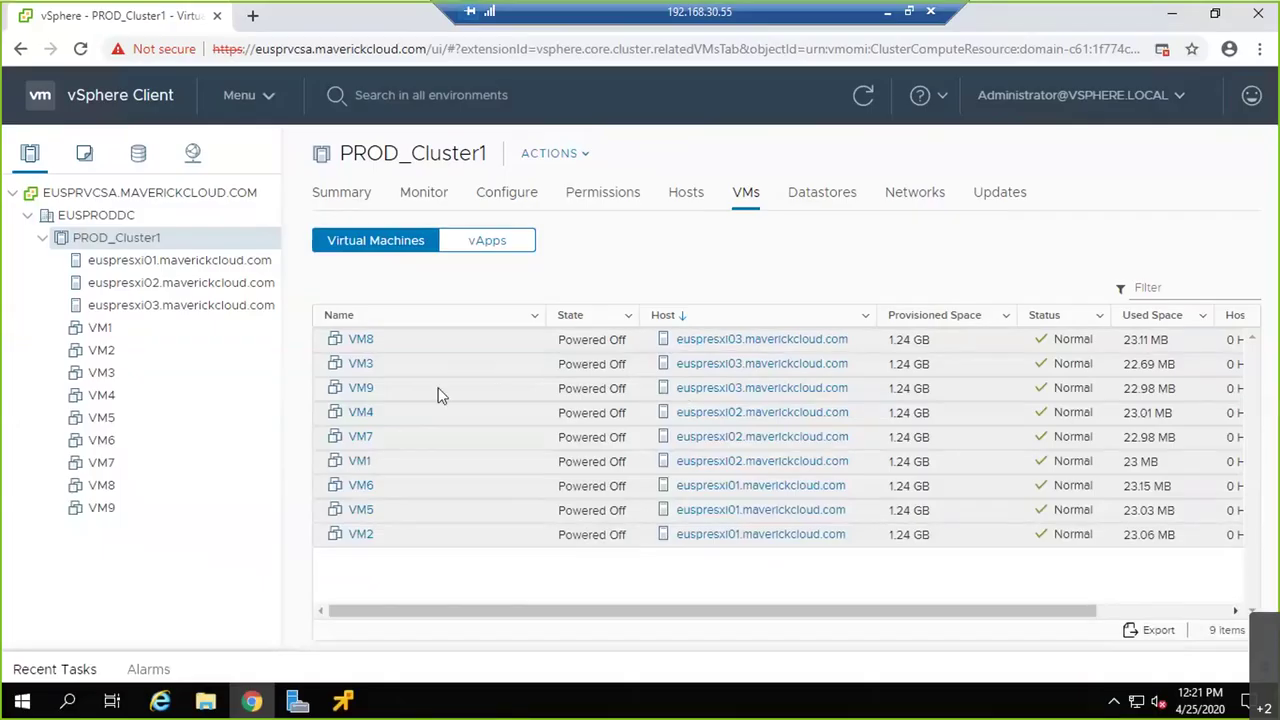
Migrate all nine powered-off virtual machines to euspresxi01.maverickcloud.com, changing compute resource only and keeping their networks
right_click(486, 429)
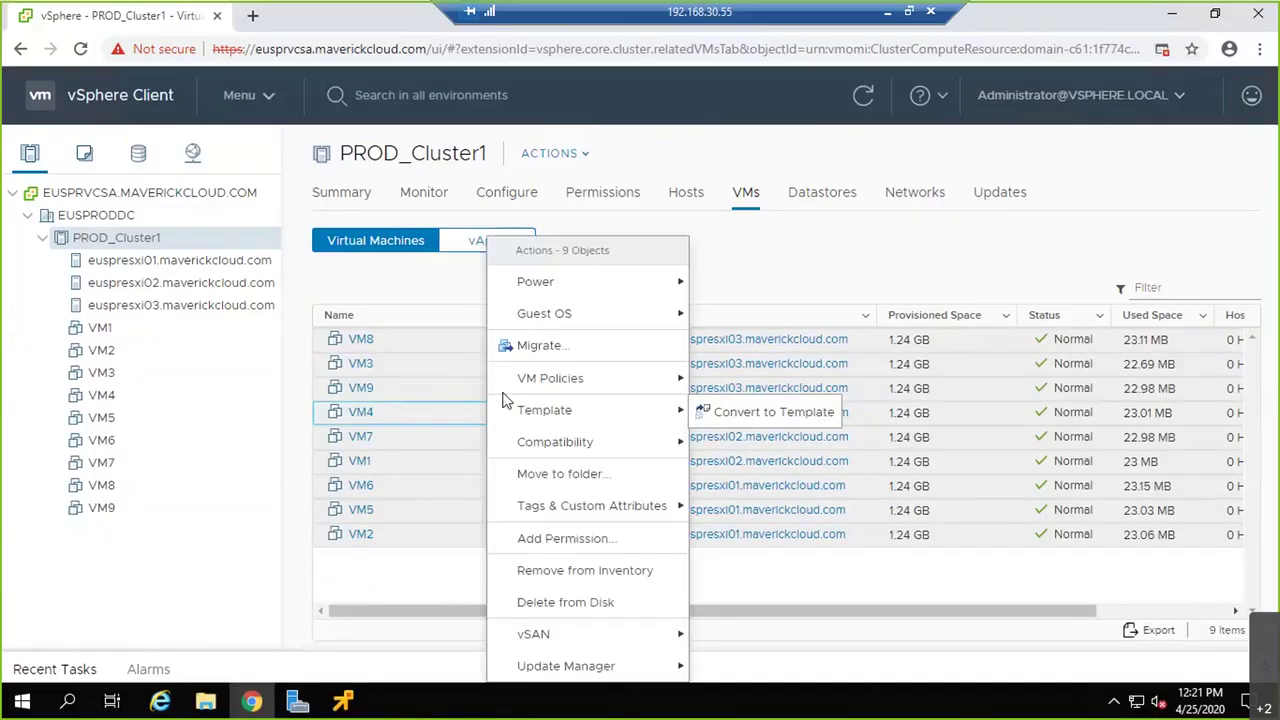
click(566, 346)
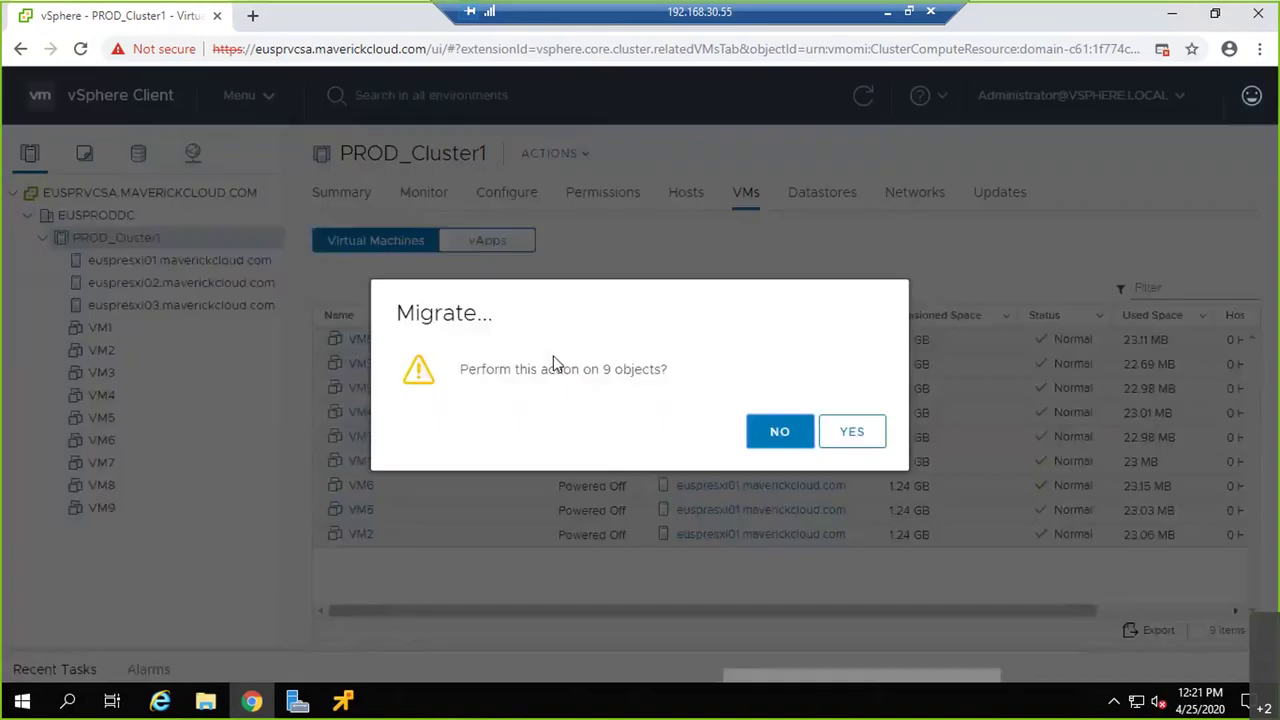
click(852, 434)
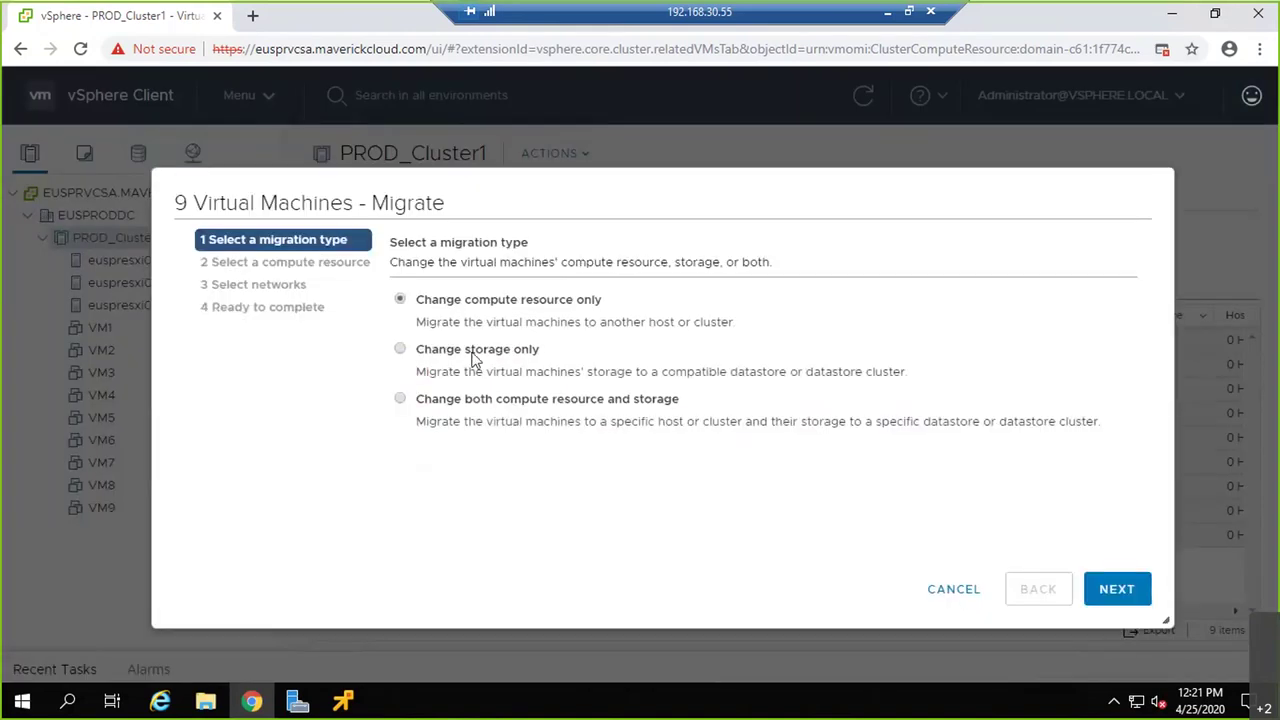
key(Return)
click(504, 374)
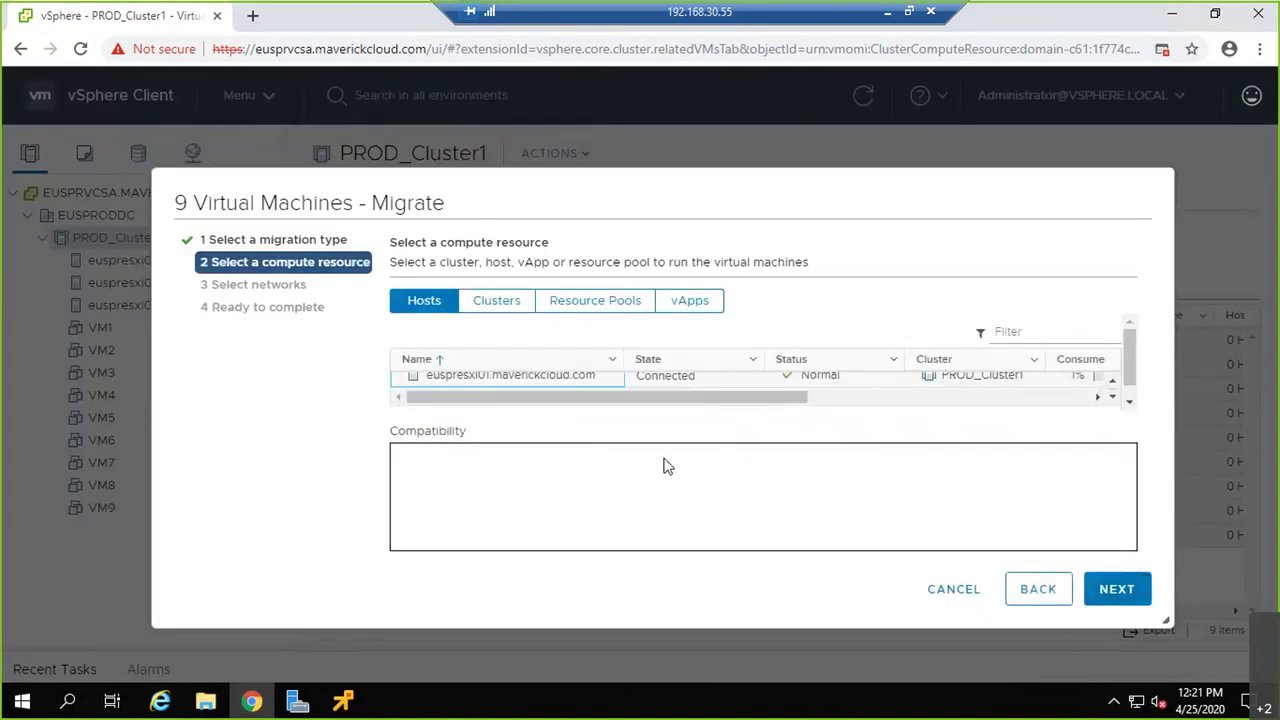
click(1117, 600)
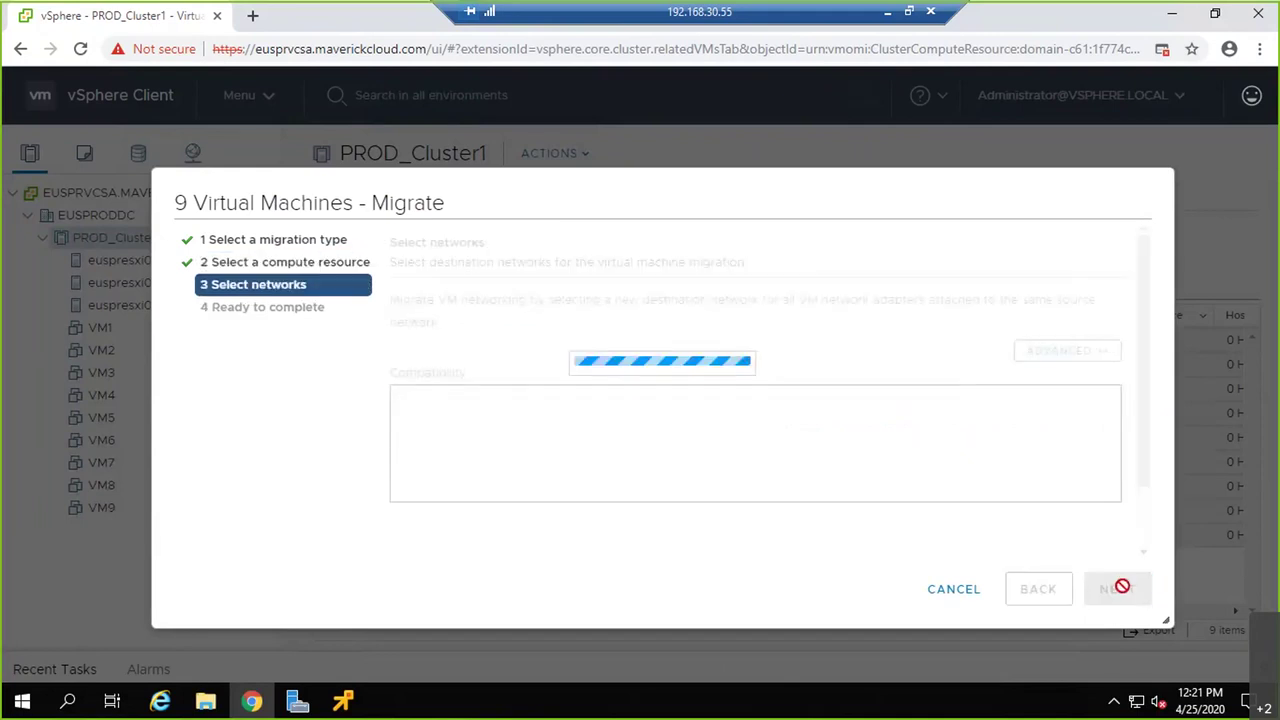
click(1122, 597)
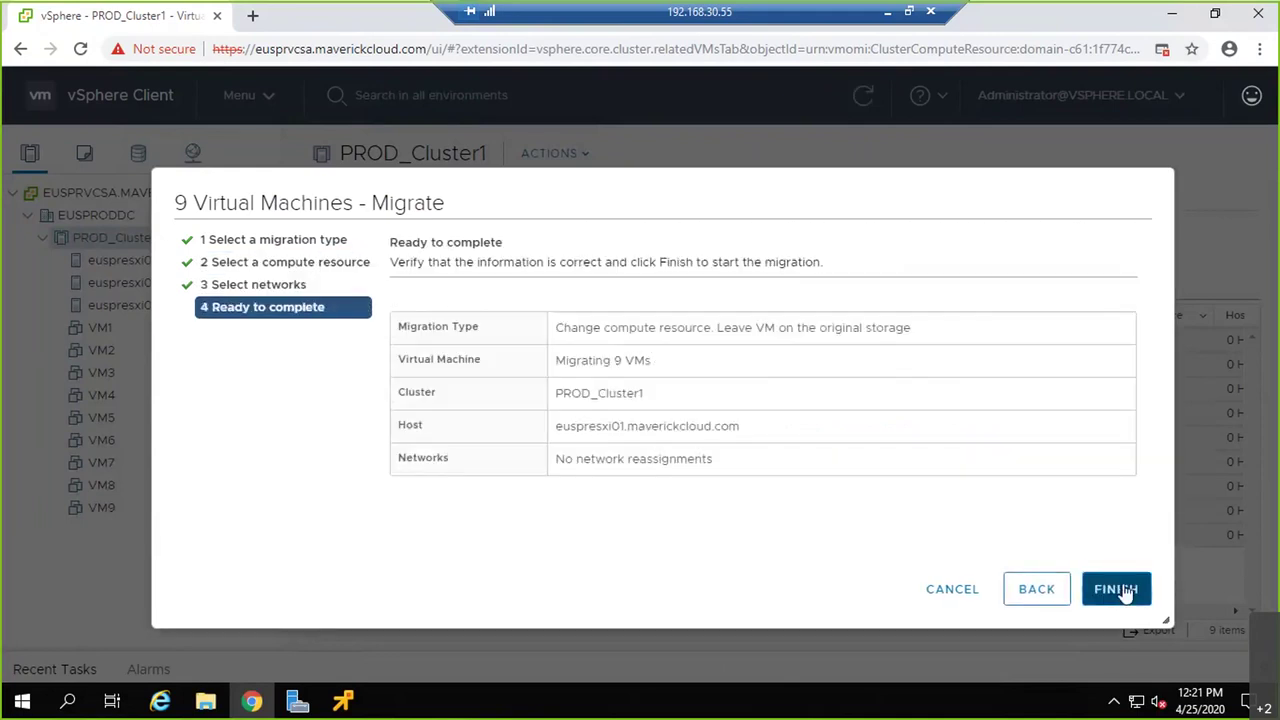
key(Return)
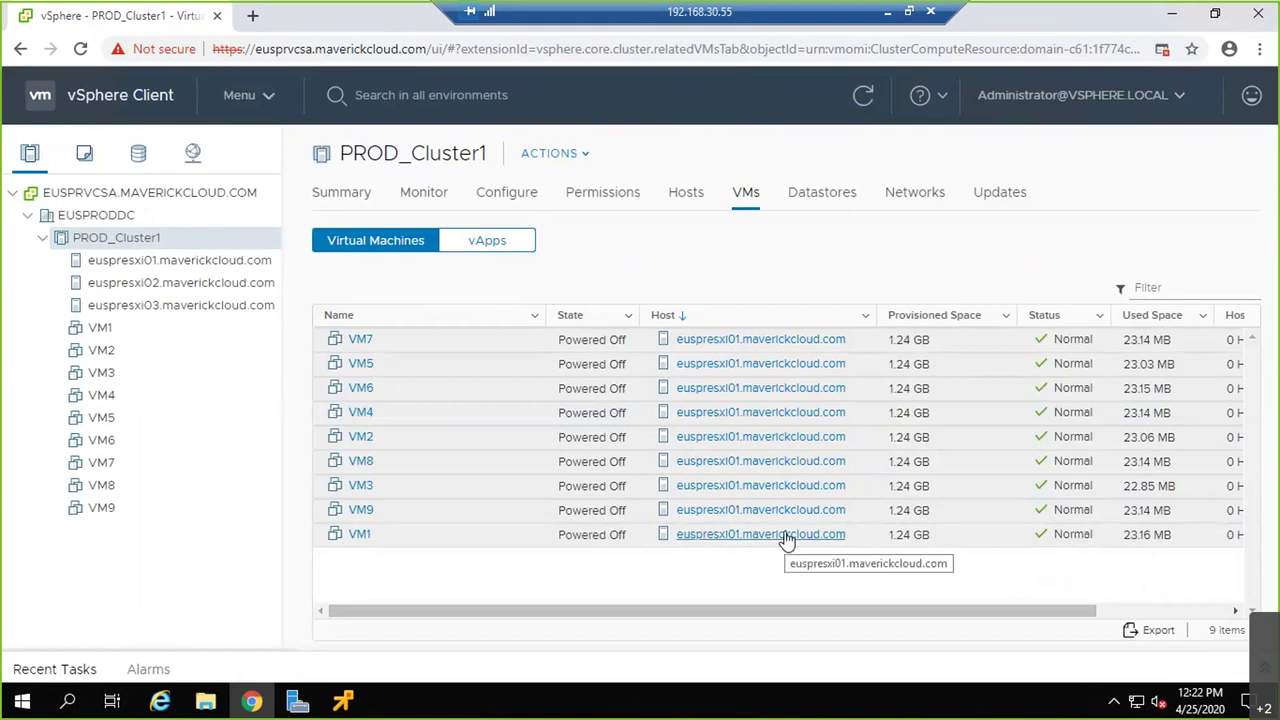
right_click(455, 410)
mouse_move(530, 290)
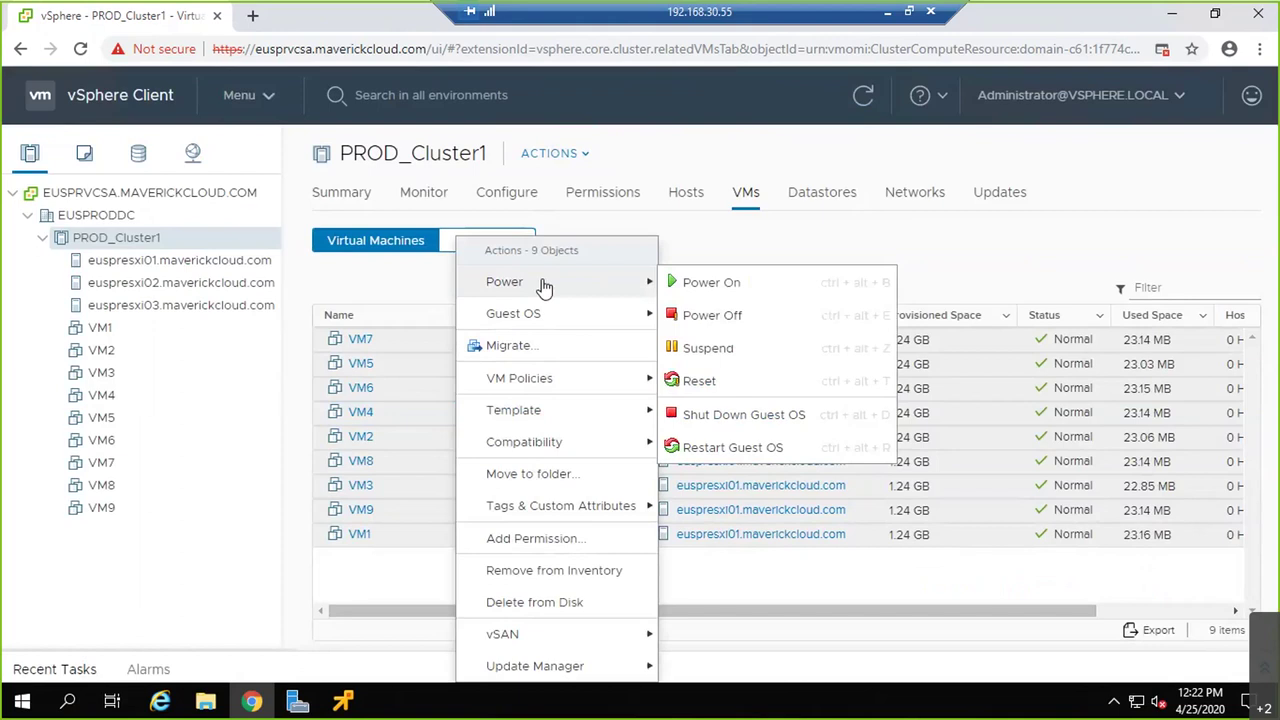
click(705, 293)
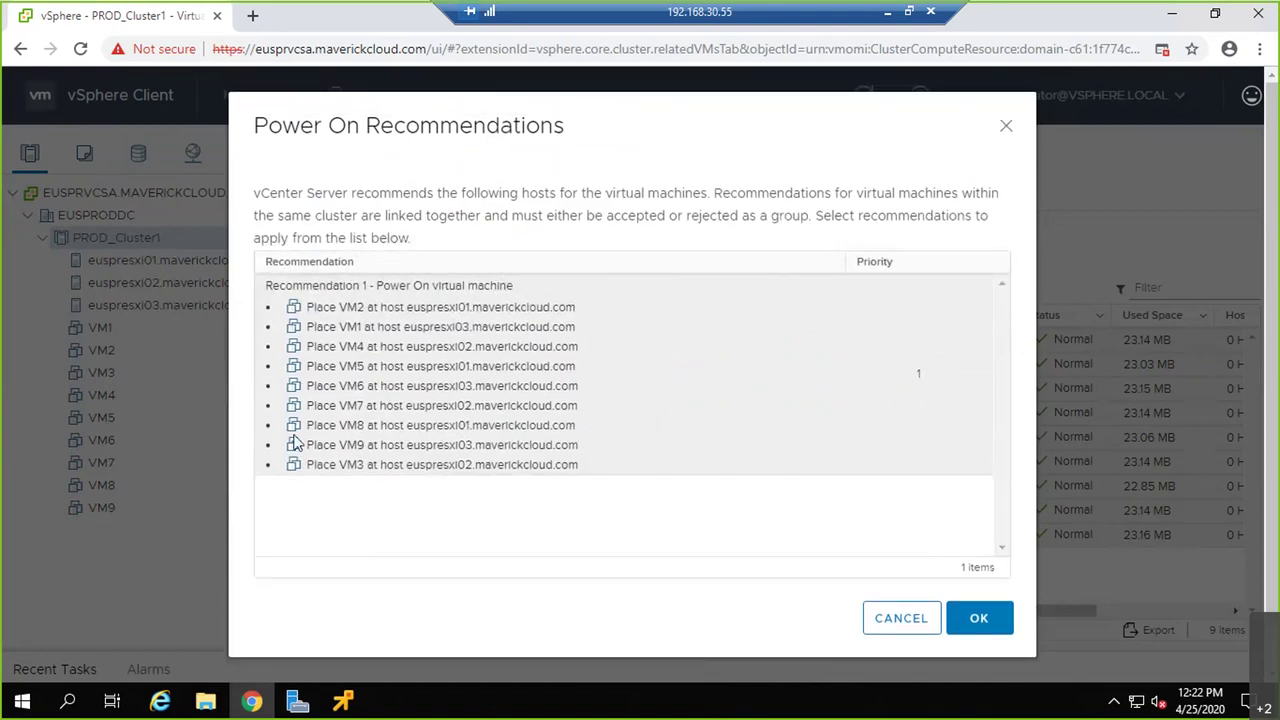
click(982, 630)
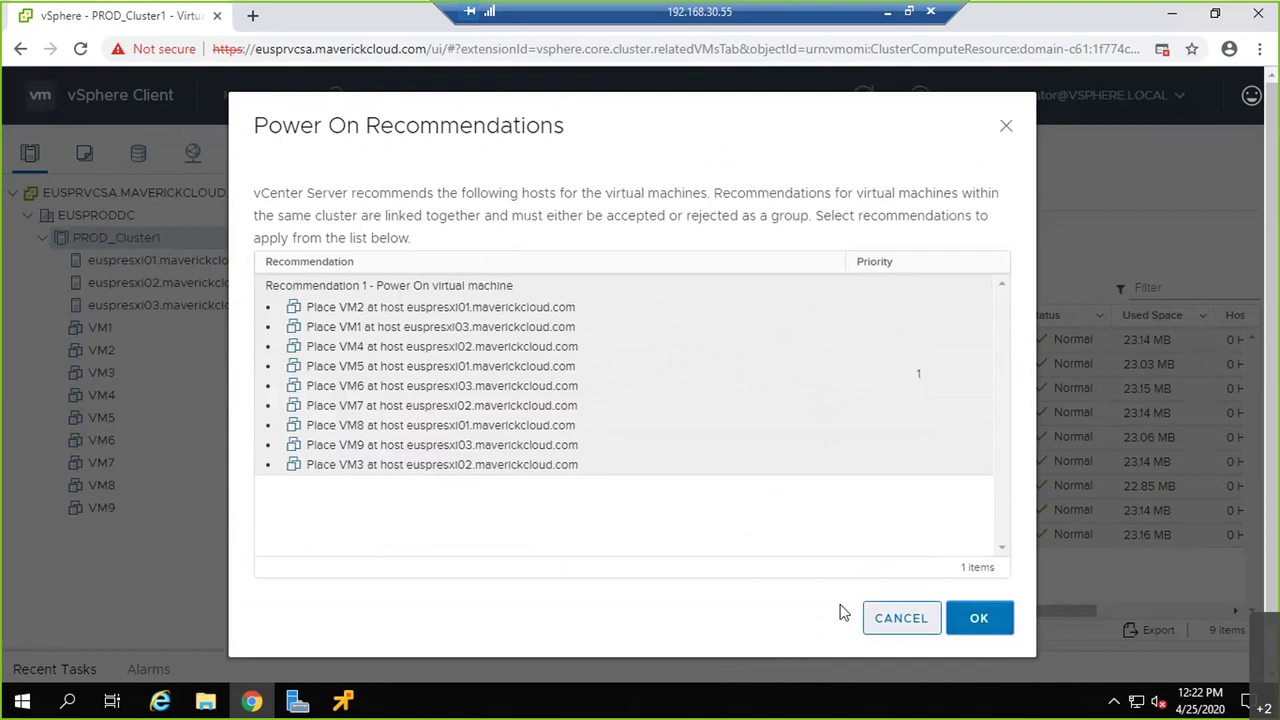
click(905, 628)
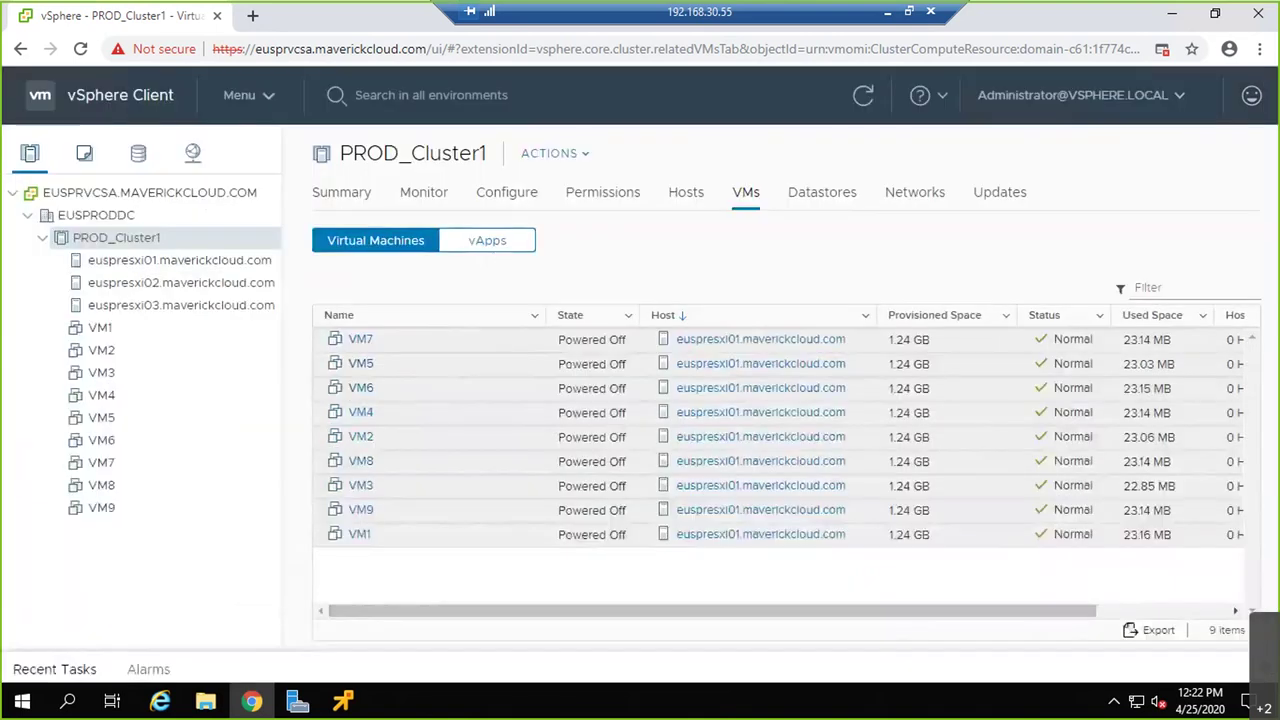
Power on all nine virtual machines in PROD_Cluster1, accepting the recommended host placements
right_click(437, 448)
mouse_move(600, 281)
click(665, 283)
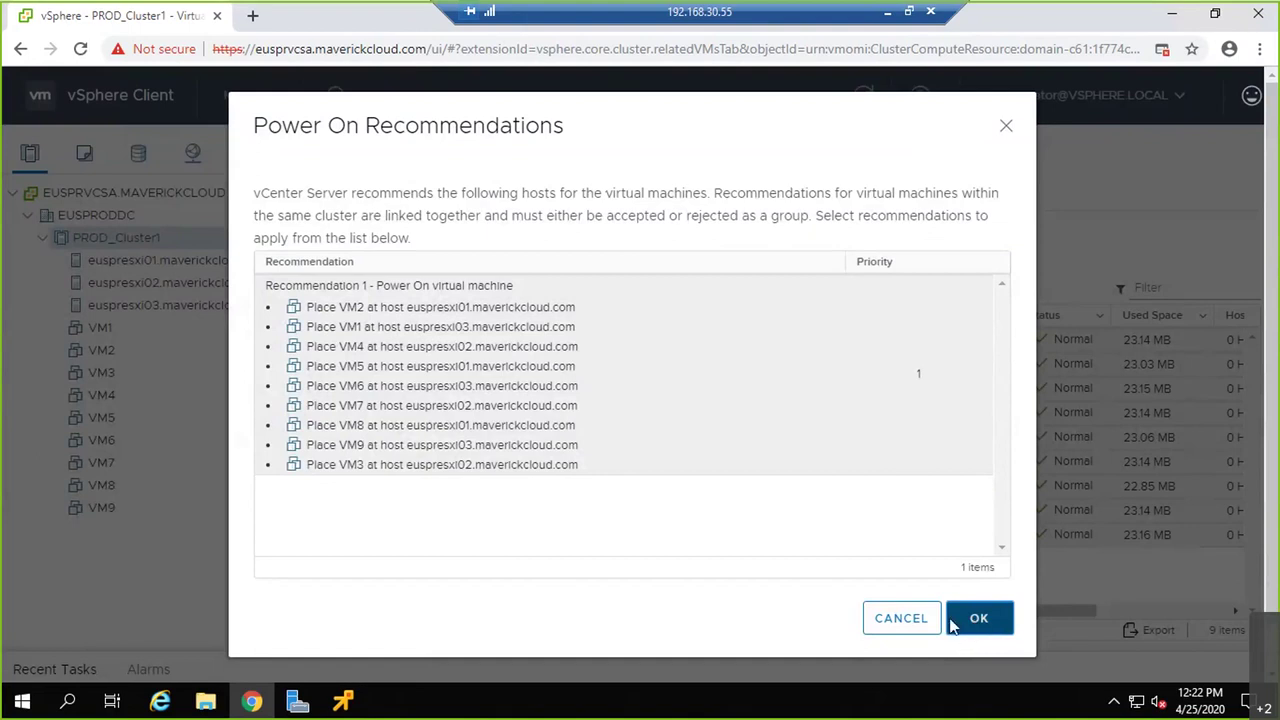
click(952, 620)
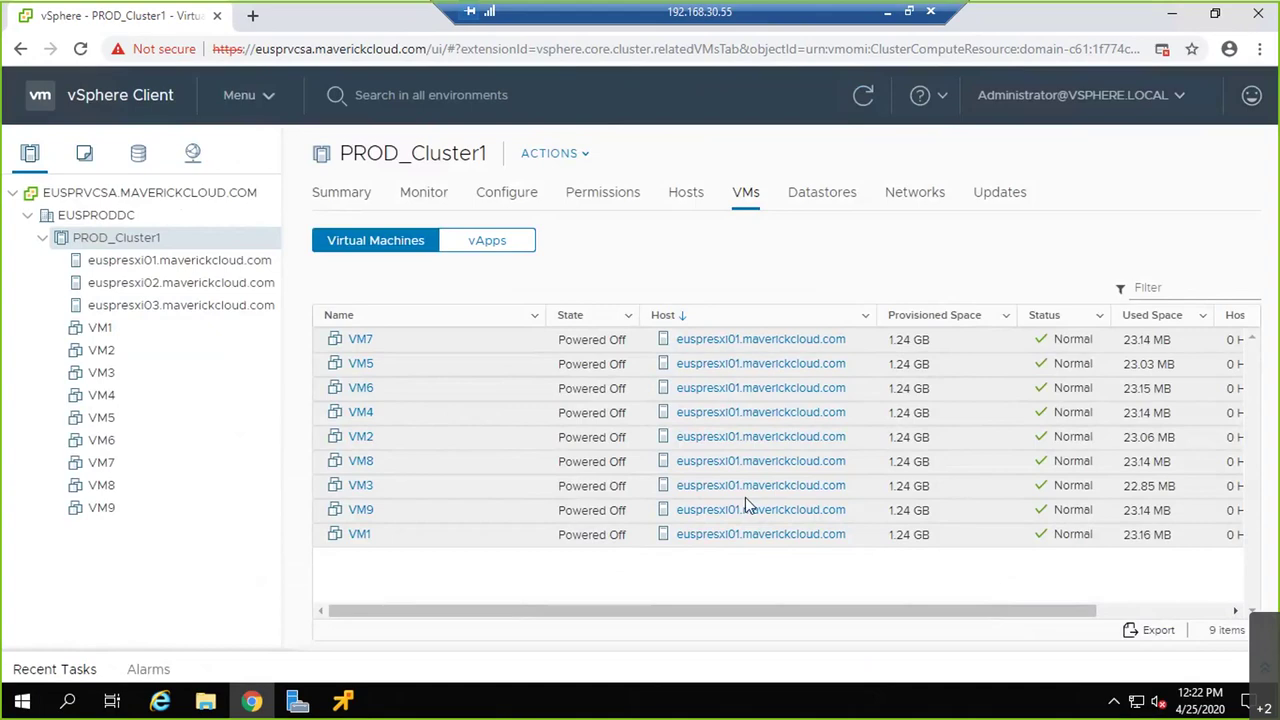
Switch to Microsoft Whiteboard and write a red M in the Manual row's "When you Poweron Any VM" cell
click(889, 12)
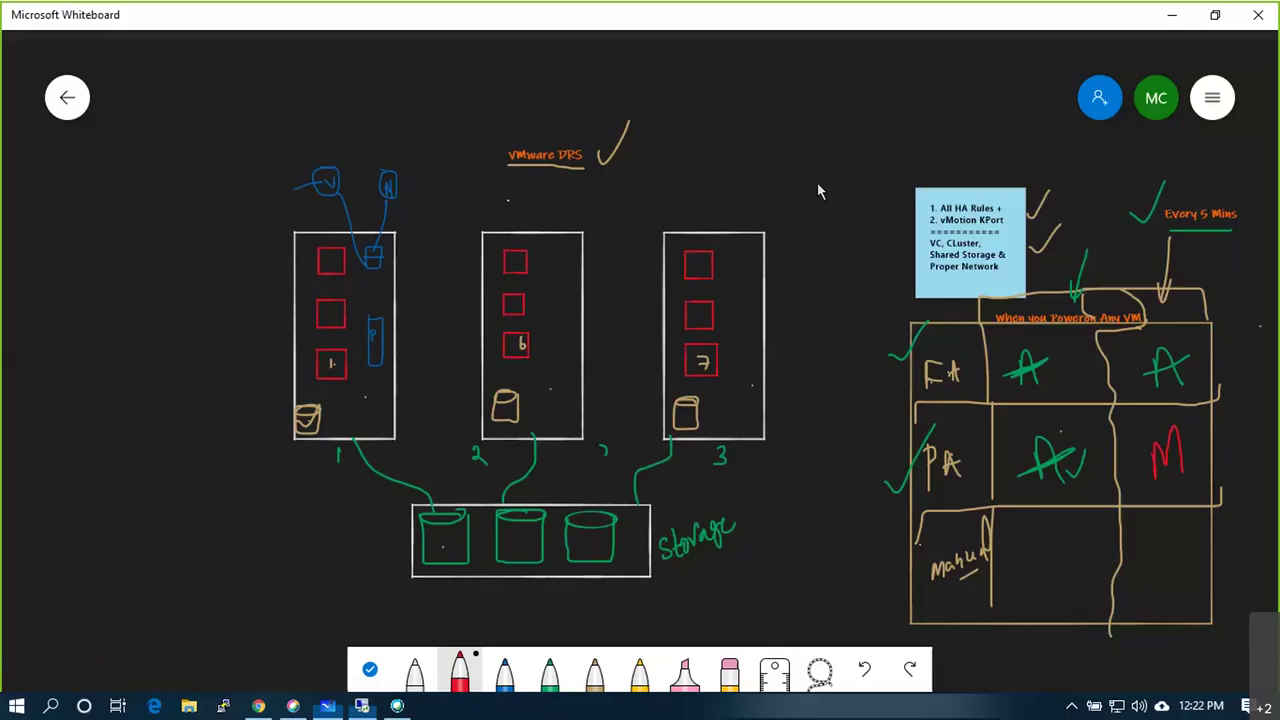
click(459, 670)
click(1040, 556)
mouse_move(1043, 570)
mouse_down()
mouse_move(1063, 534)
mouse_move(1068, 566)
mouse_up()
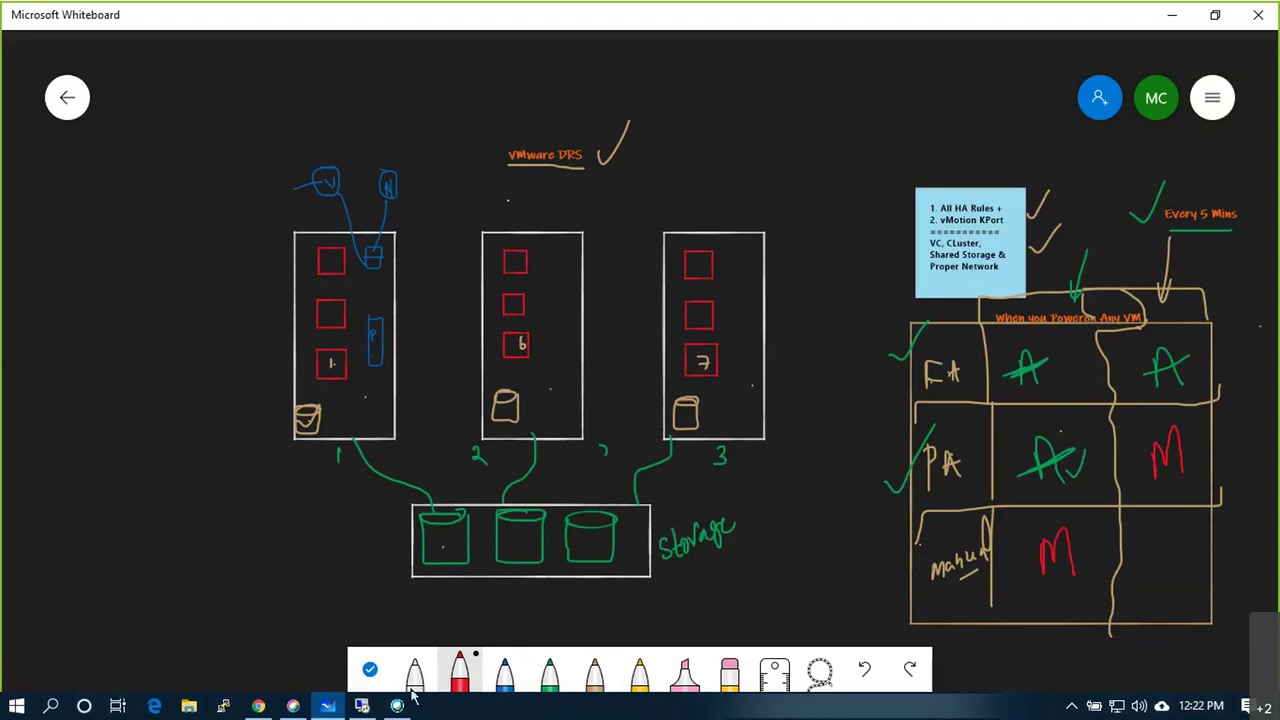
Back in the vSphere Client, sort the virtual machines by host and migrate all nine to euspresxi03.maverickcloud.com, changing compute resource only, with high vMotion priority
click(362, 705)
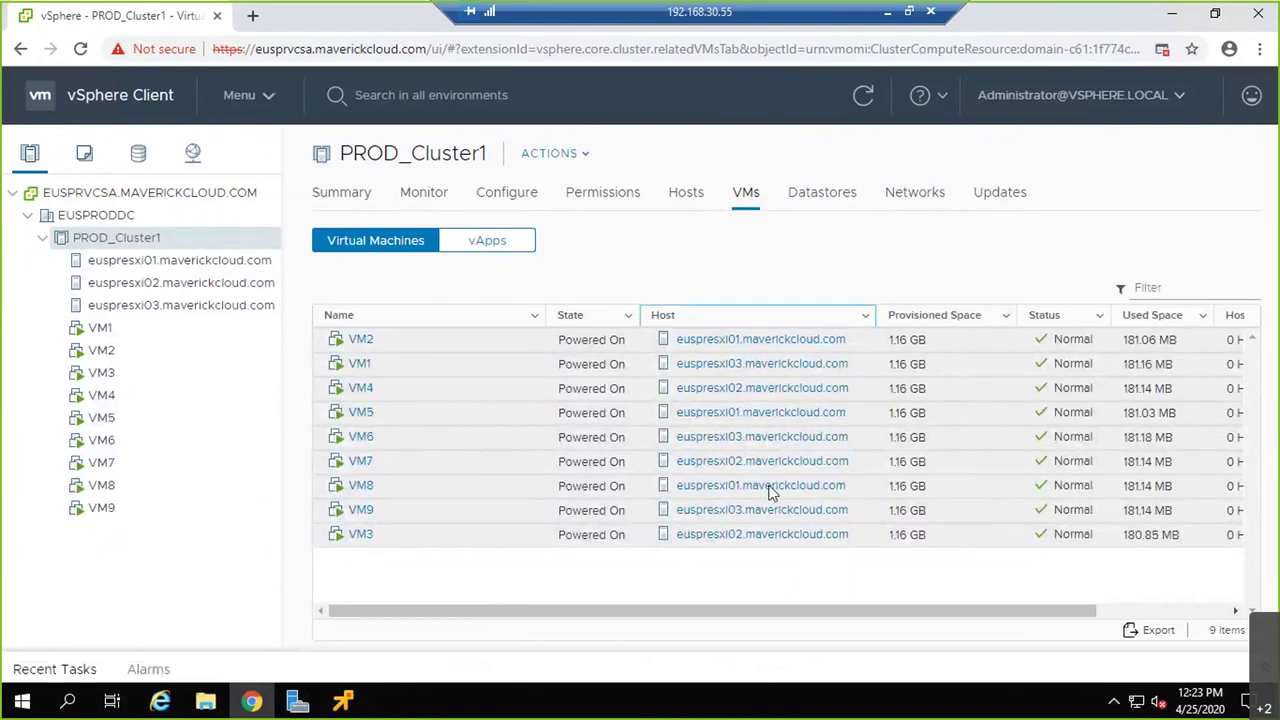
click(790, 318)
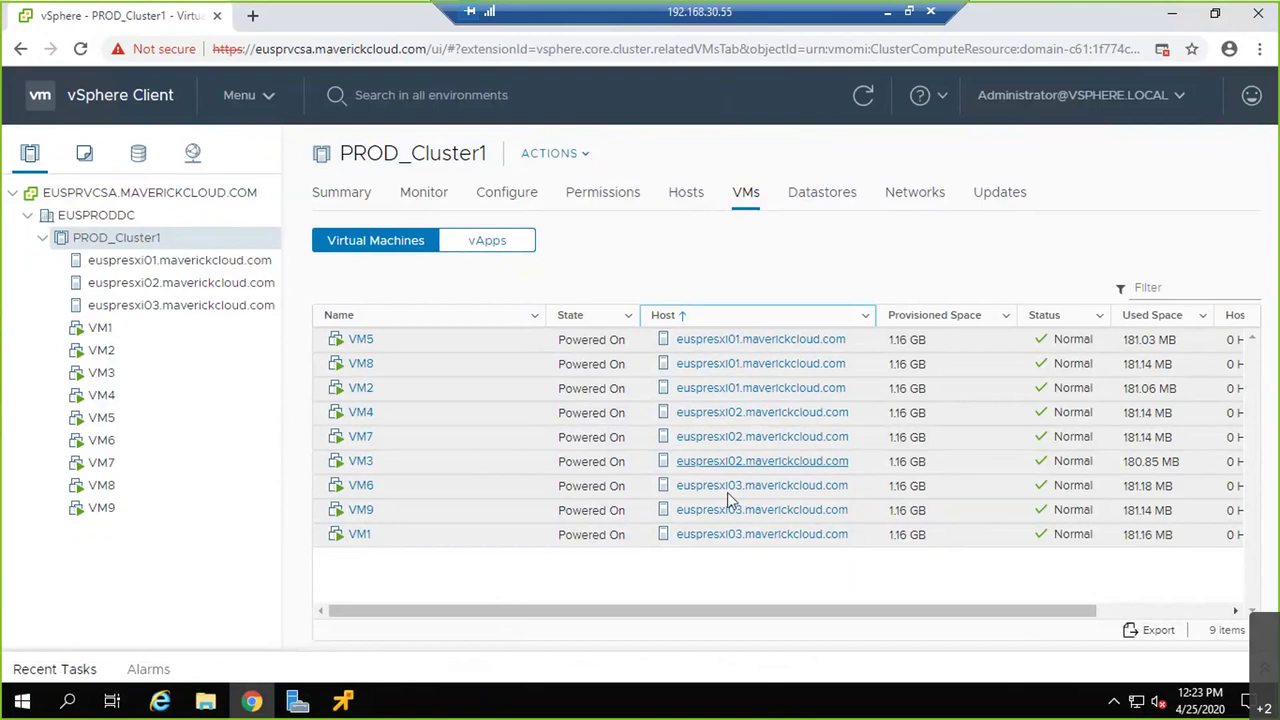
right_click(447, 430)
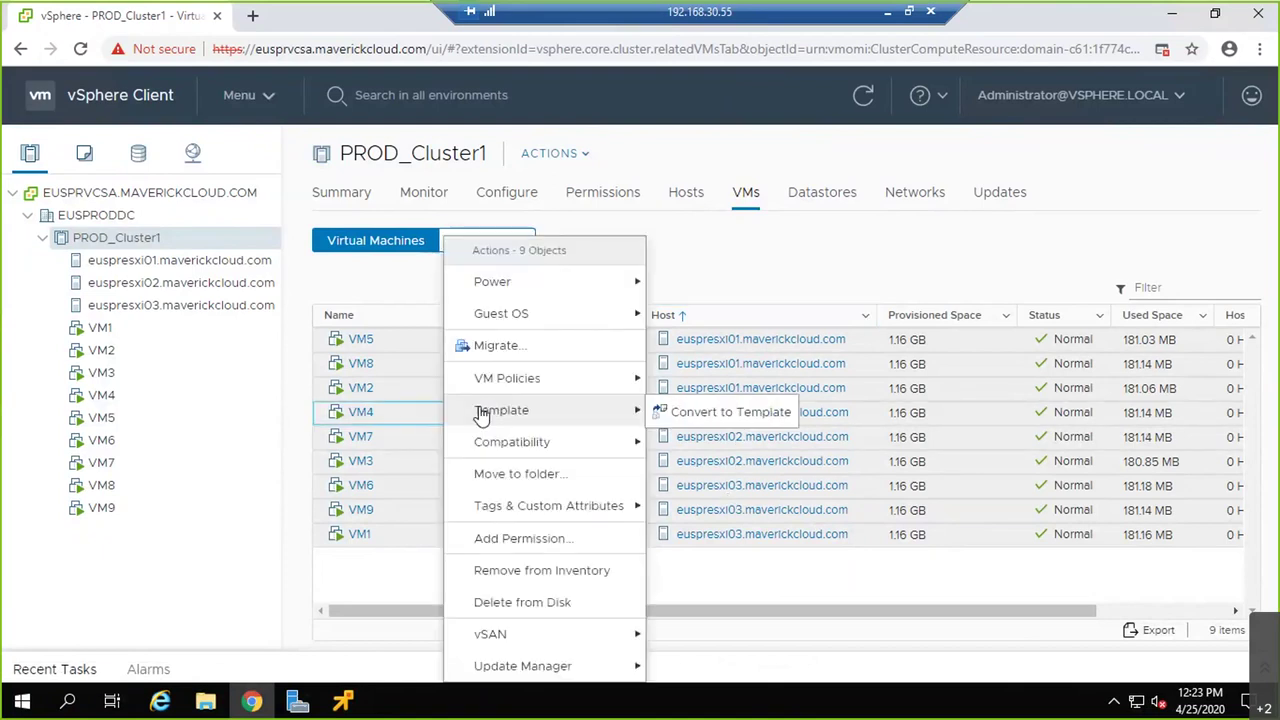
key(Escape)
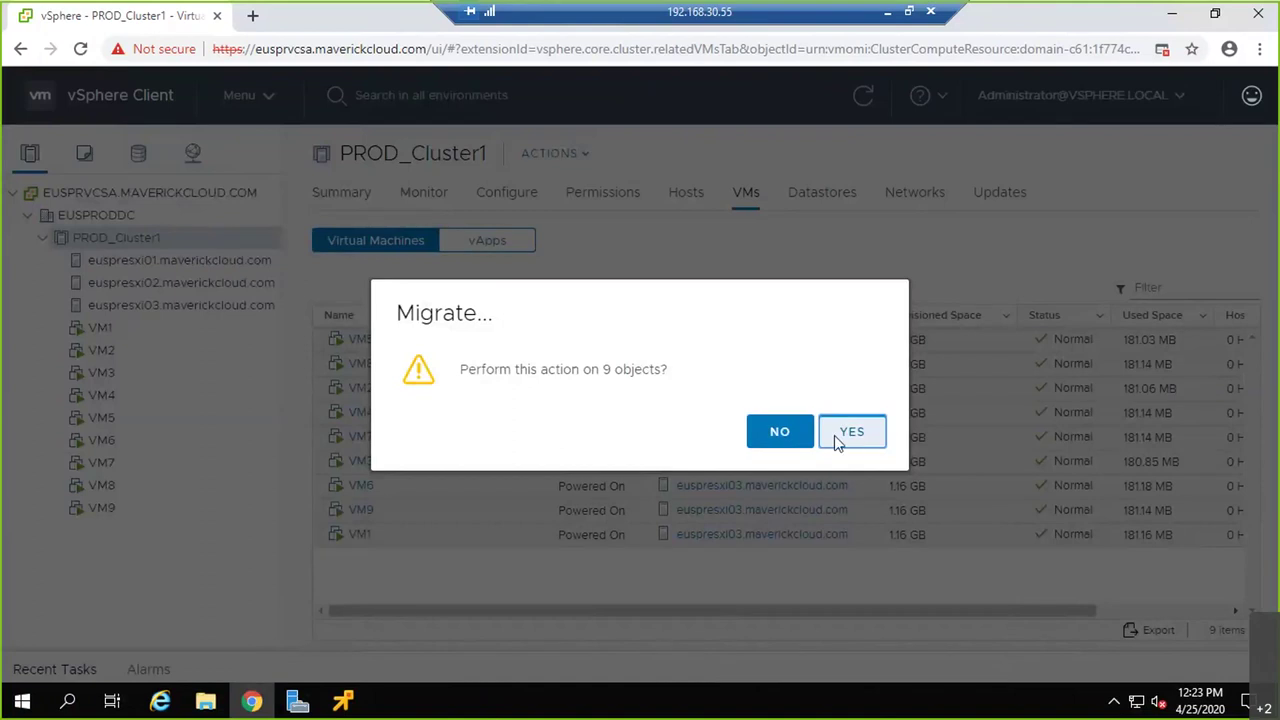
click(840, 432)
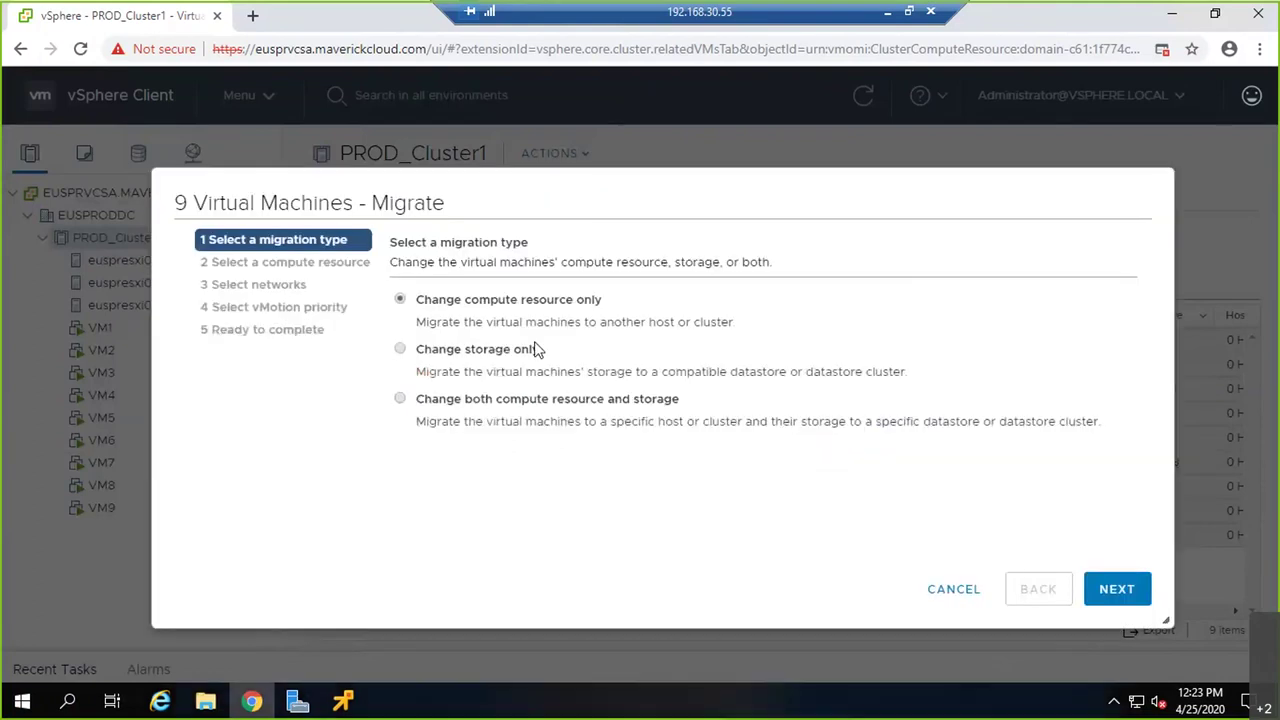
click(1135, 595)
scroll(578, 388, down, 3)
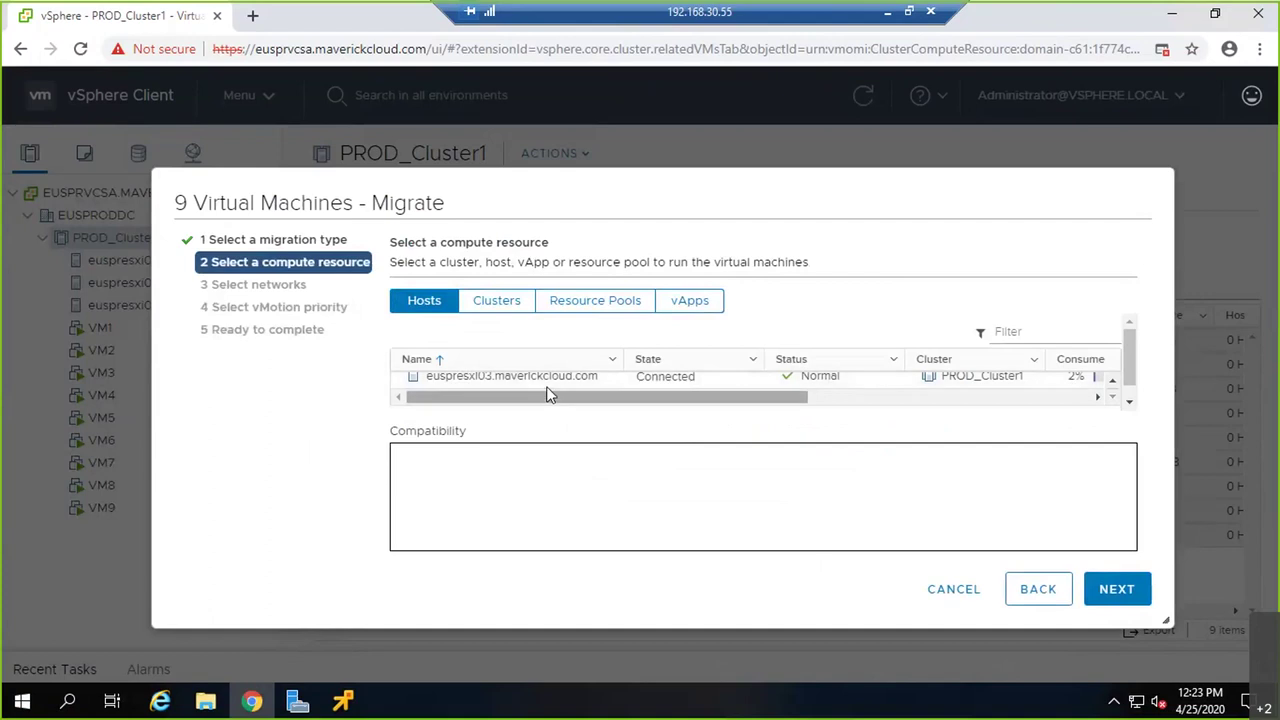
click(547, 383)
click(1100, 589)
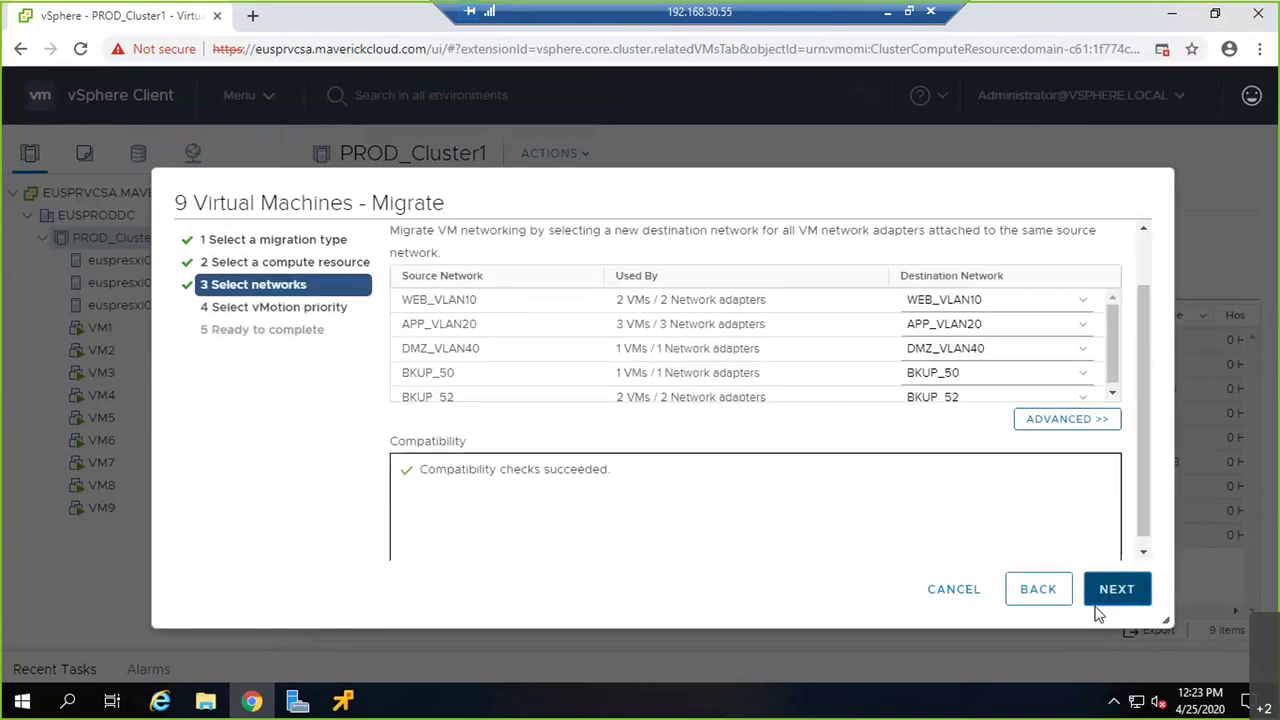
click(1110, 600)
click(1110, 600)
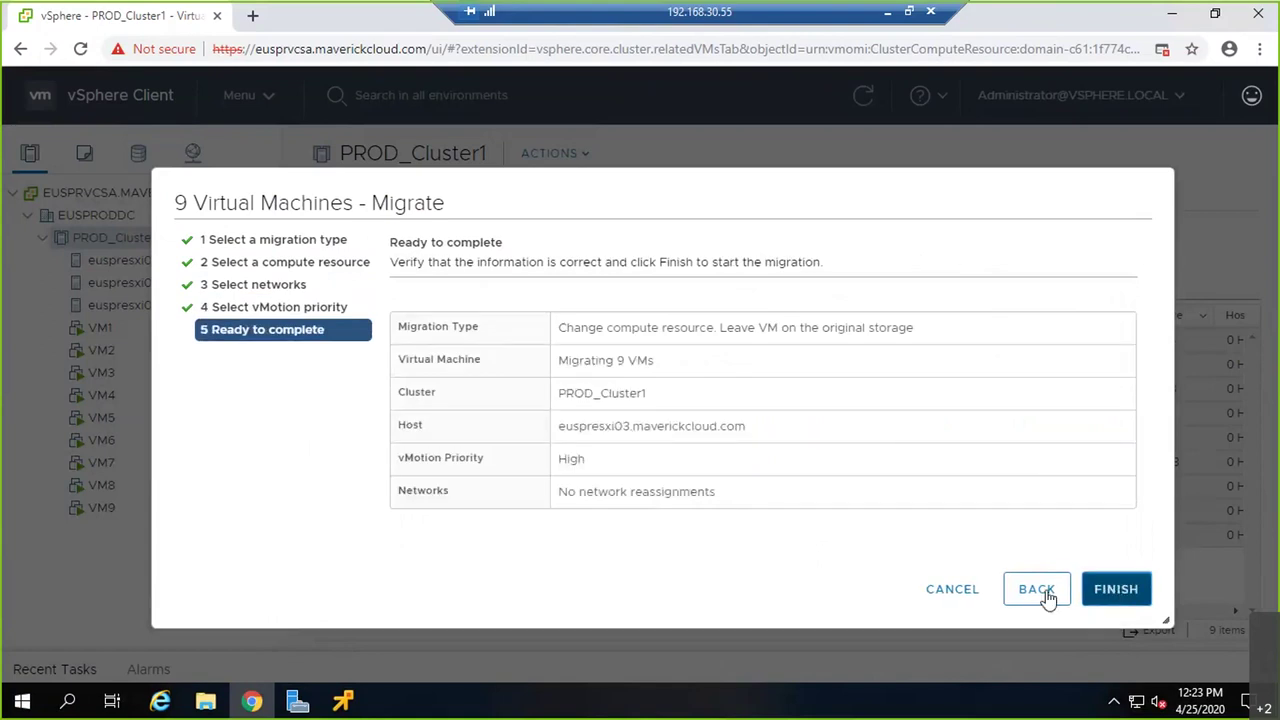
click(1100, 589)
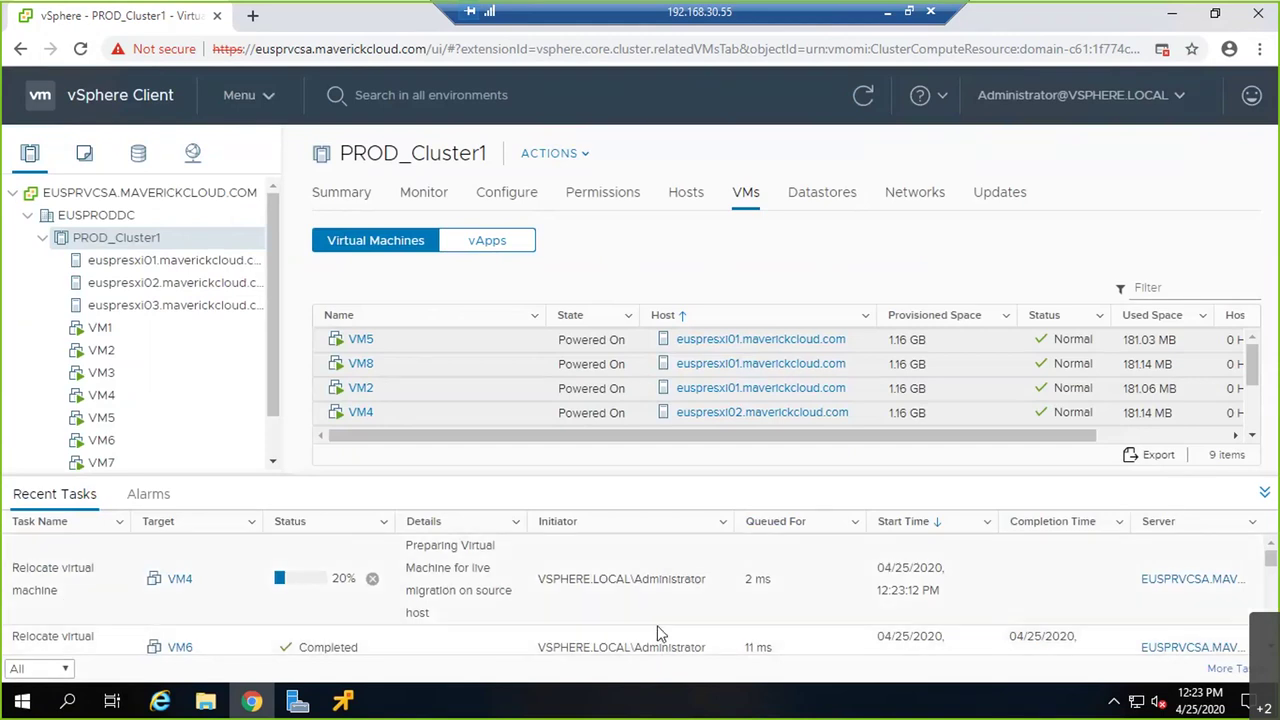
click(1264, 492)
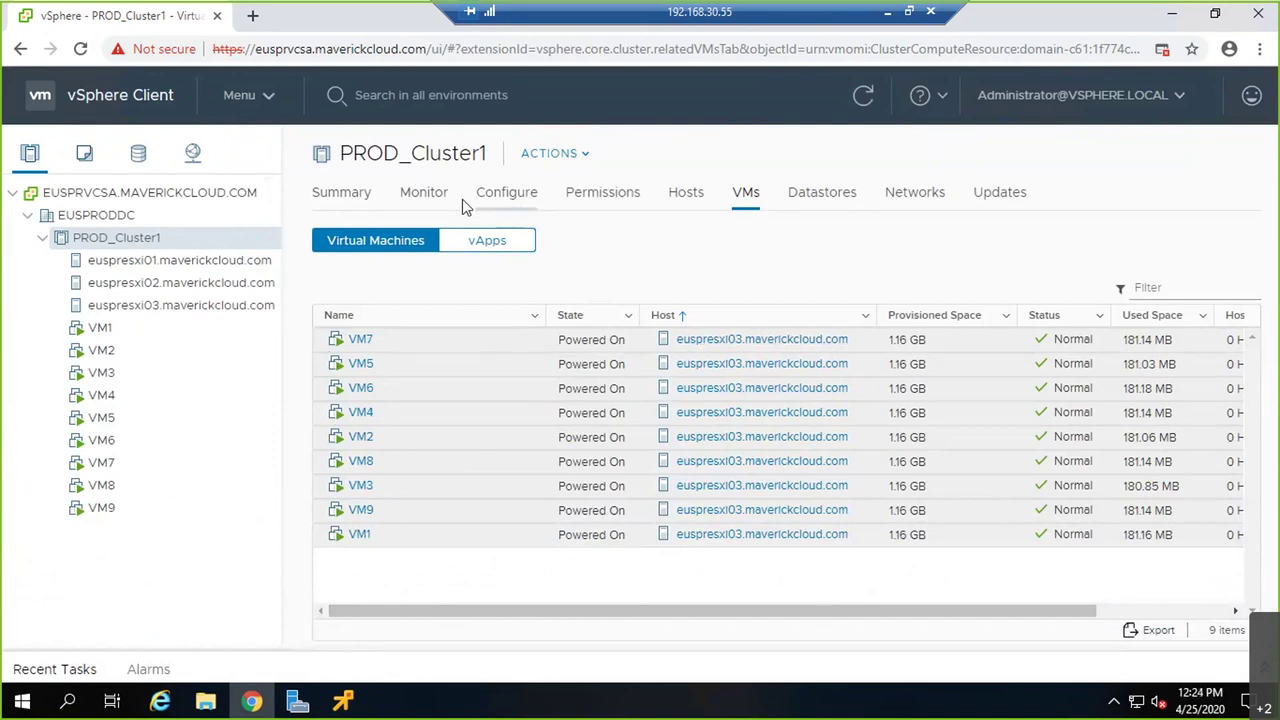
Run DRS on PROD_Cluster1, apply its migration recommendations, and check the virtual machines' hosts
click(423, 196)
click(415, 463)
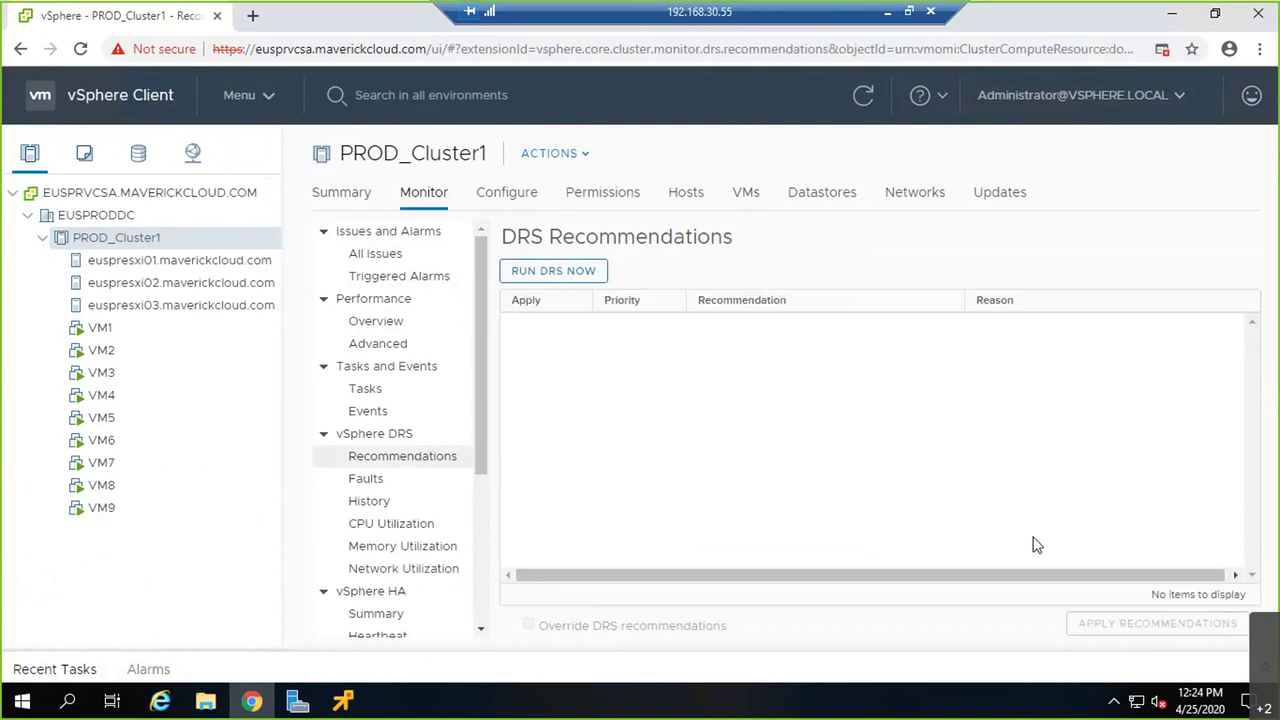
click(543, 280)
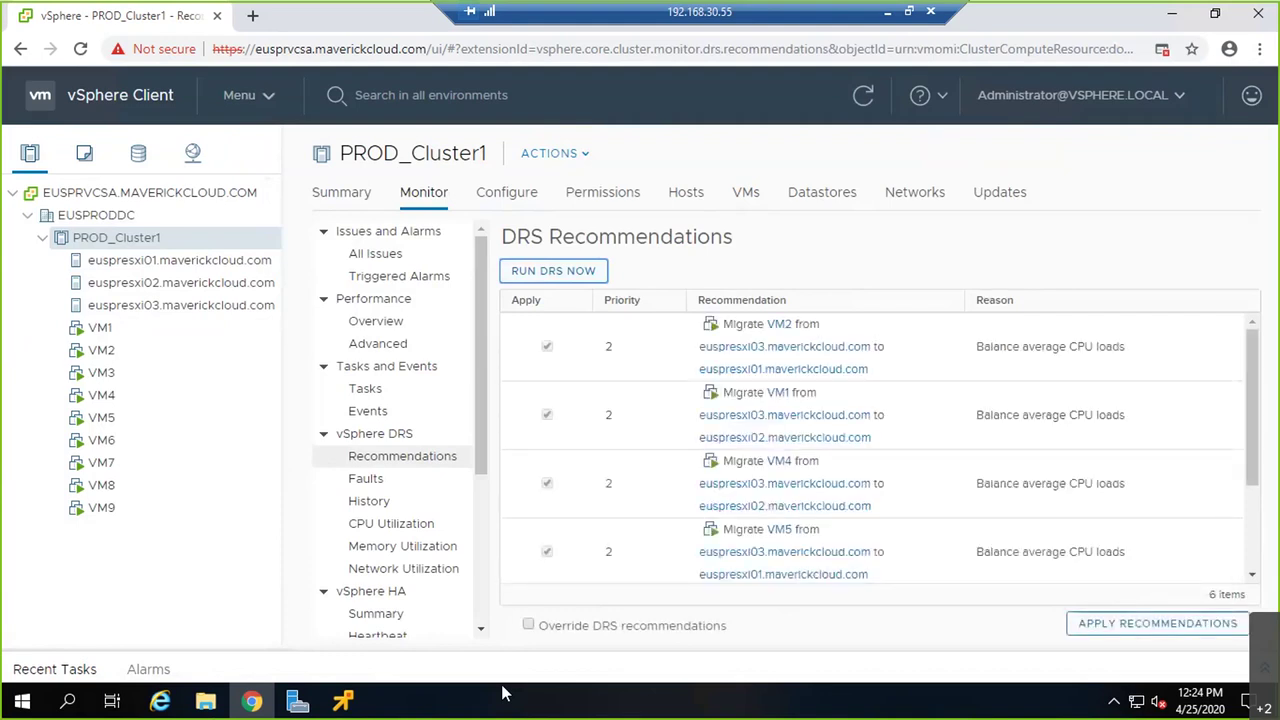
scroll(678, 445, down, 2)
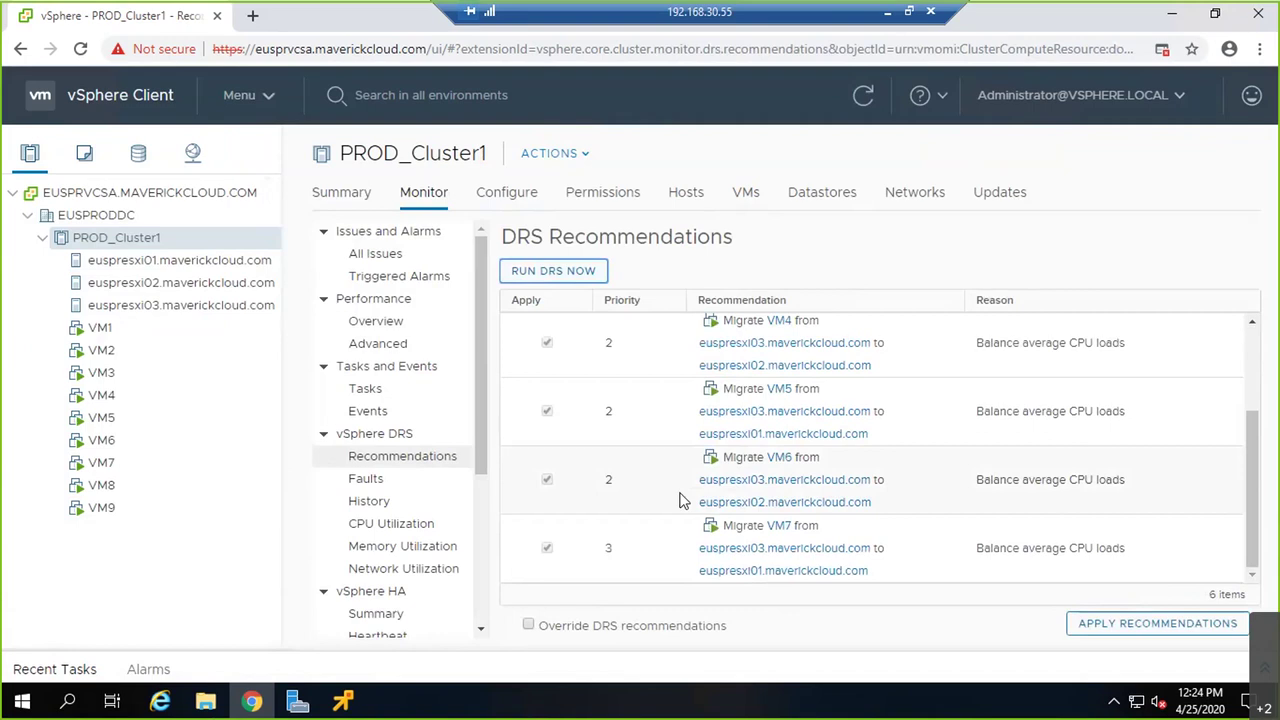
scroll(678, 500, up, 2)
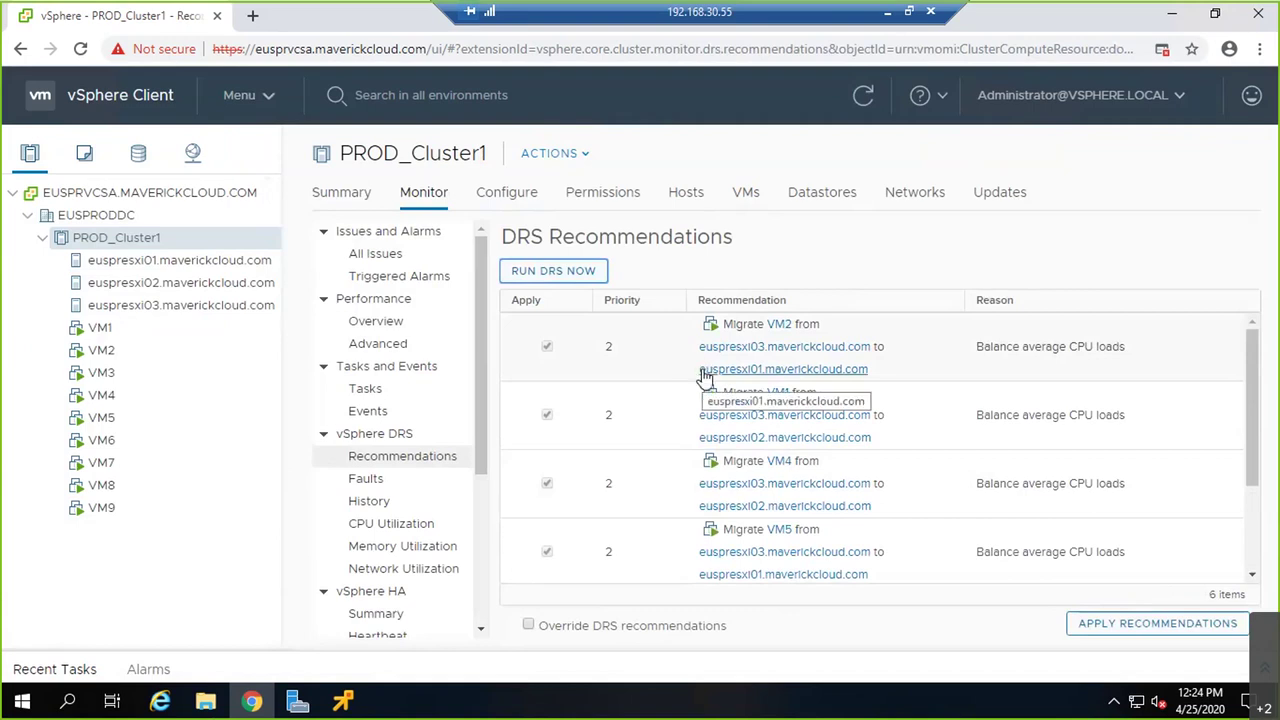
click(1123, 623)
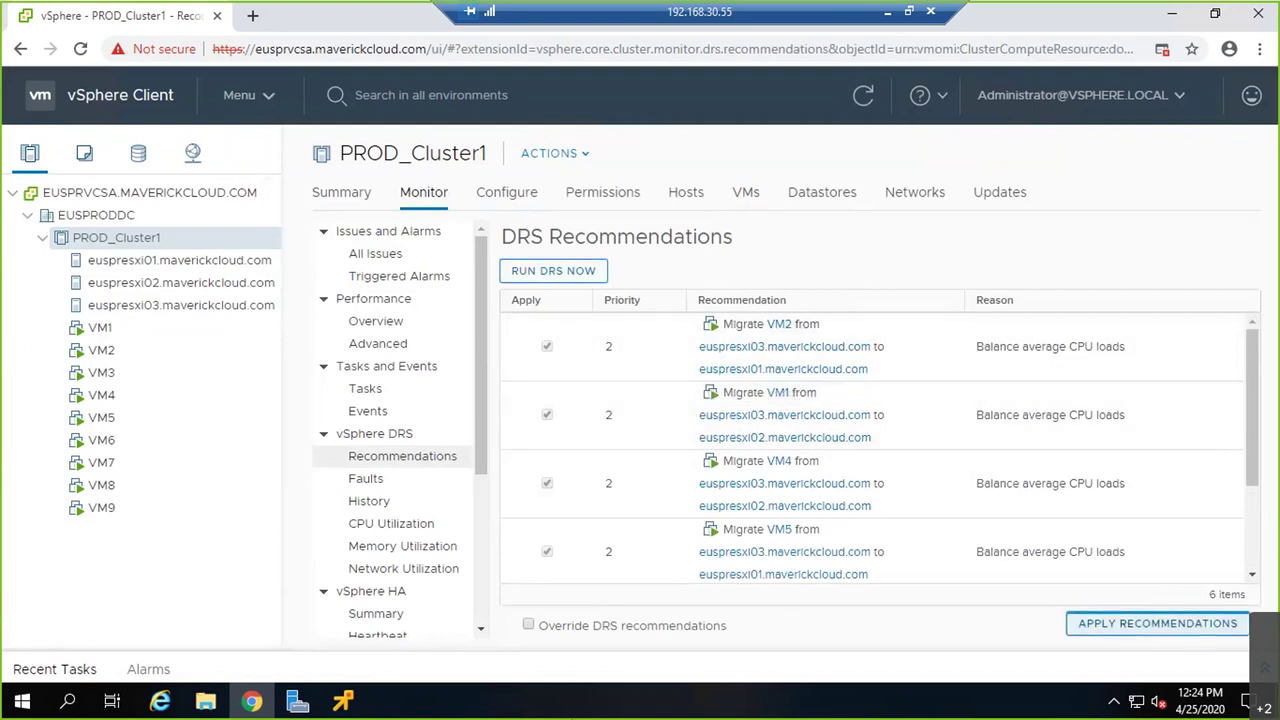
click(90, 676)
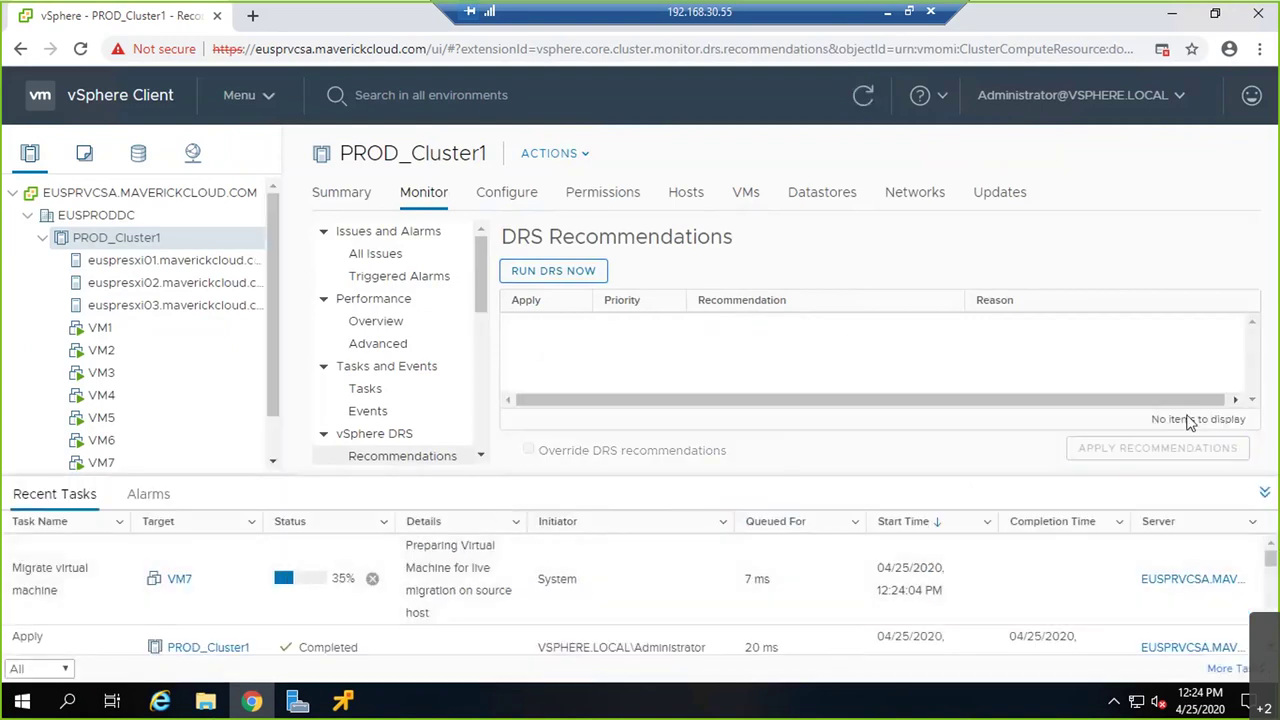
click(1263, 494)
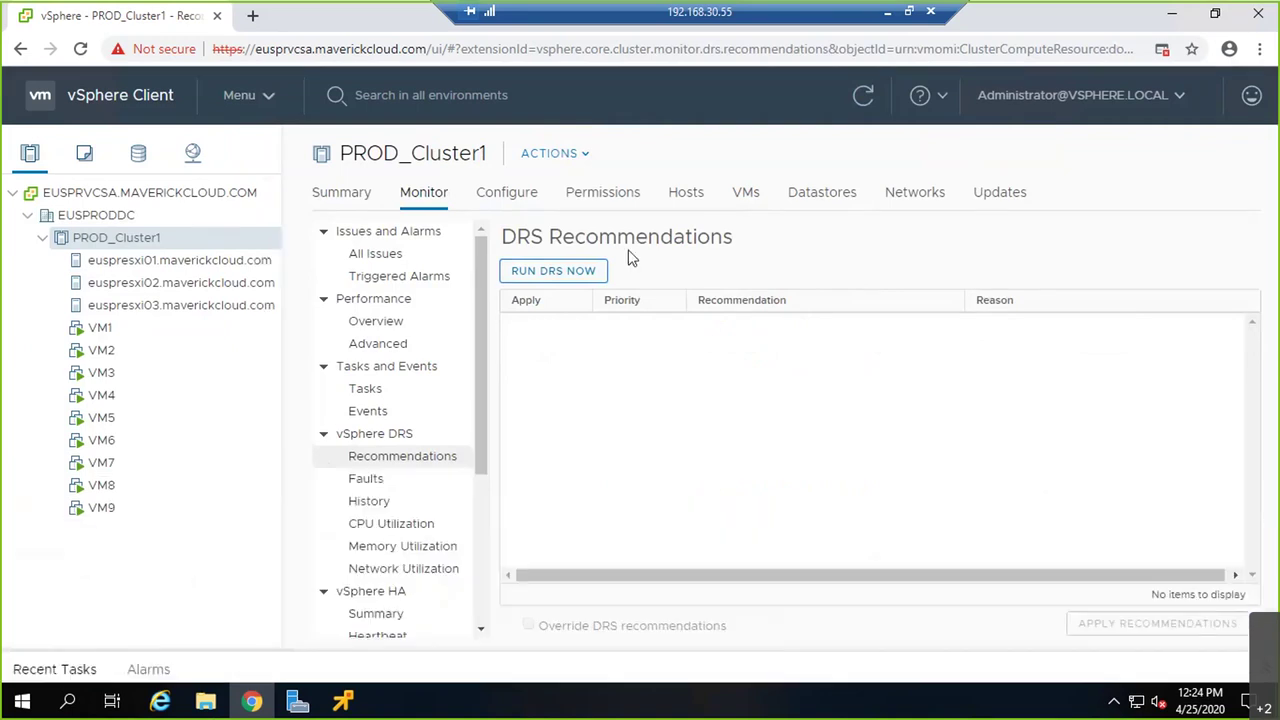
click(745, 193)
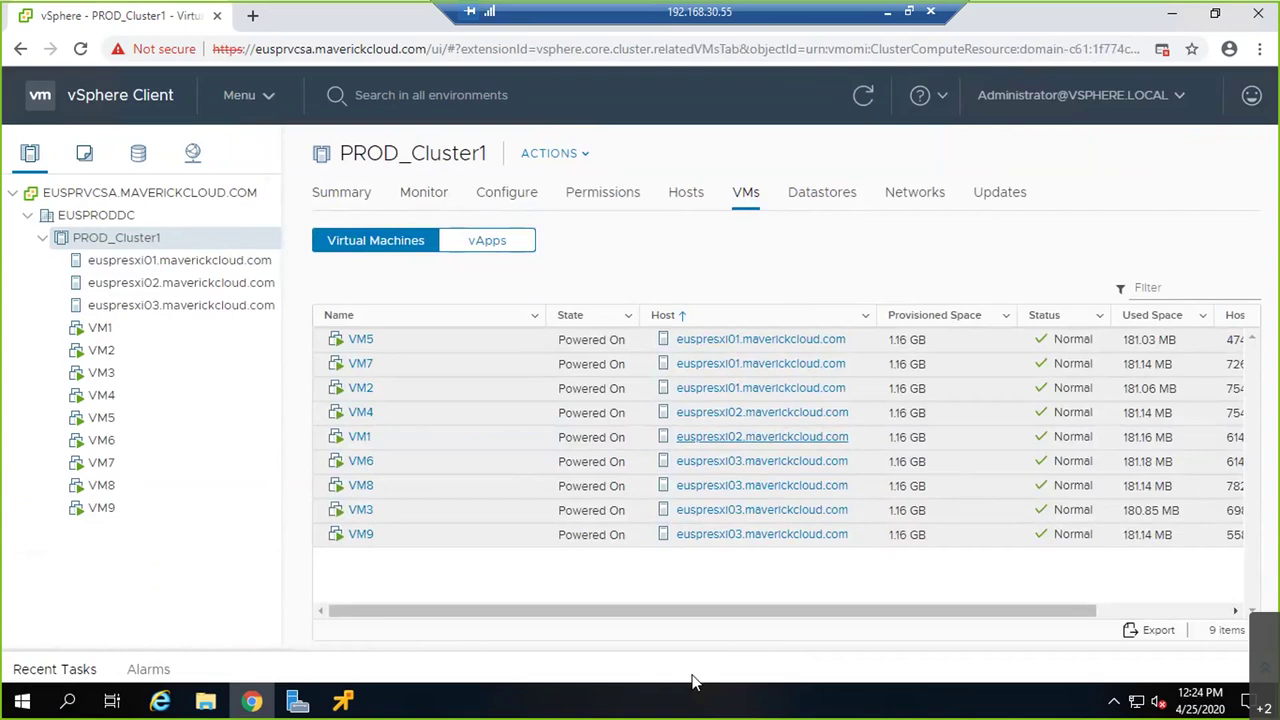
Switch to Microsoft Whiteboard and write a red M in the Manual row's "Every 5 Mins" cell
click(888, 12)
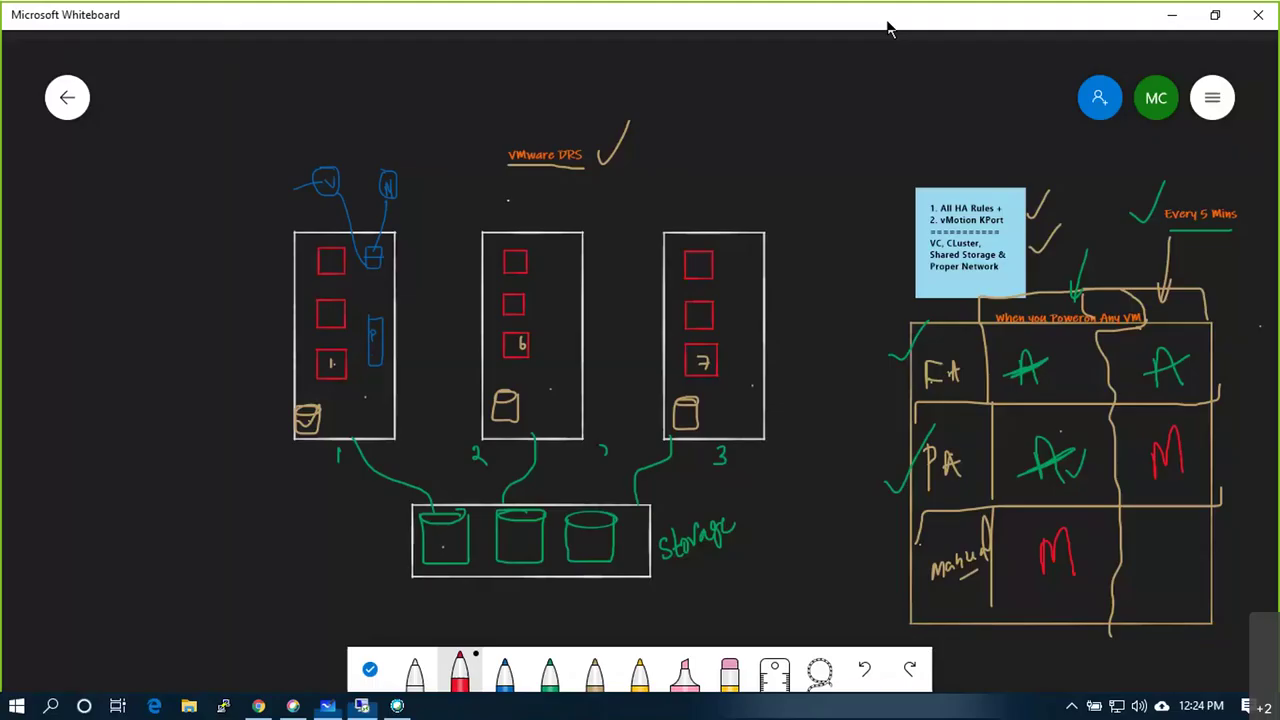
mouse_move(1150, 572)
mouse_down()
mouse_move(1152, 550)
mouse_move(1160, 566)
mouse_move(1172, 547)
mouse_move(1178, 575)
mouse_up()
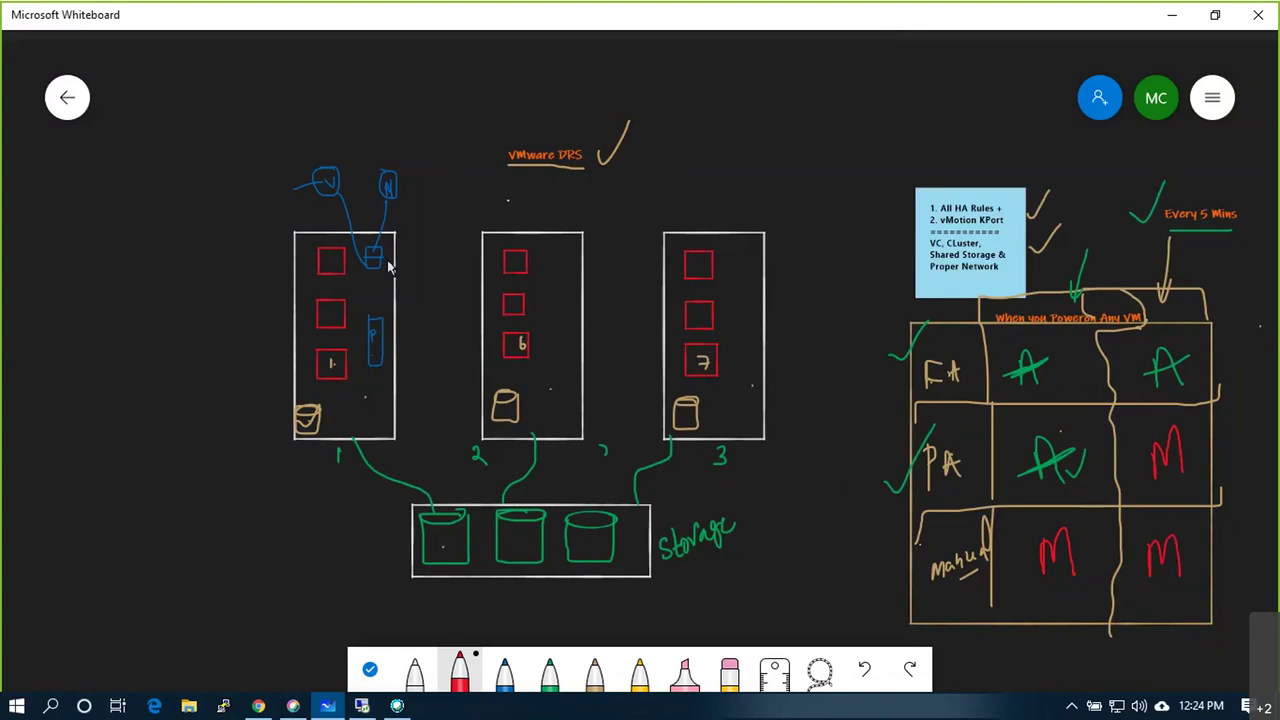
Draw a red switch box above the hosts and connect it with red lines to an adapter box in each of the three hosts
mouse_move(413, 260)
mouse_down()
mouse_move(414, 210)
mouse_move(435, 178)
mouse_up()
mouse_move(557, 247)
mouse_down()
mouse_move(571, 272)
mouse_move(565, 252)
mouse_move(585, 266)
mouse_move(597, 213)
mouse_move(489, 213)
mouse_move(466, 208)
mouse_move(459, 187)
mouse_up()
mouse_move(738, 256)
mouse_down()
mouse_move(738, 283)
mouse_move(768, 262)
mouse_move(744, 258)
mouse_move(750, 286)
mouse_up()
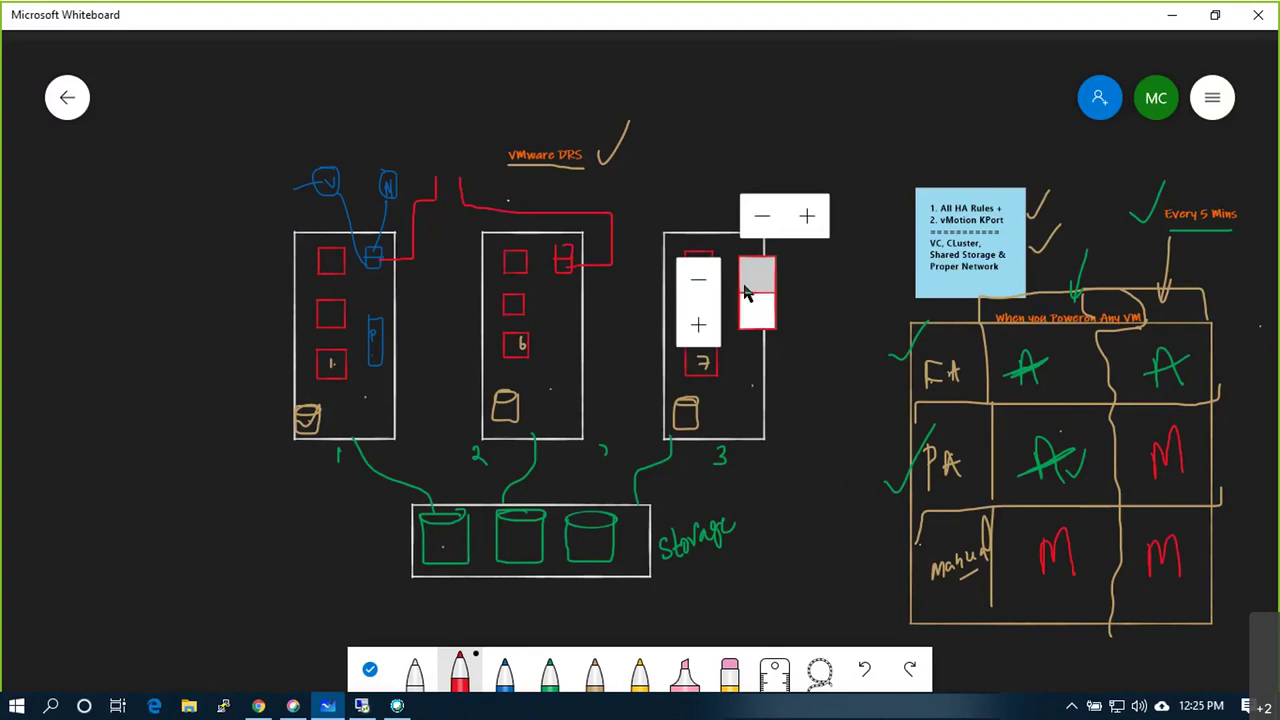
key(ctrl+z)
mouse_move(740, 272)
mouse_down()
mouse_move(803, 271)
mouse_move(766, 208)
mouse_move(510, 204)
mouse_move(476, 172)
mouse_move(427, 171)
mouse_move(480, 174)
mouse_move(486, 192)
mouse_move(426, 192)
mouse_move(428, 177)
mouse_move(418, 200)
mouse_up()
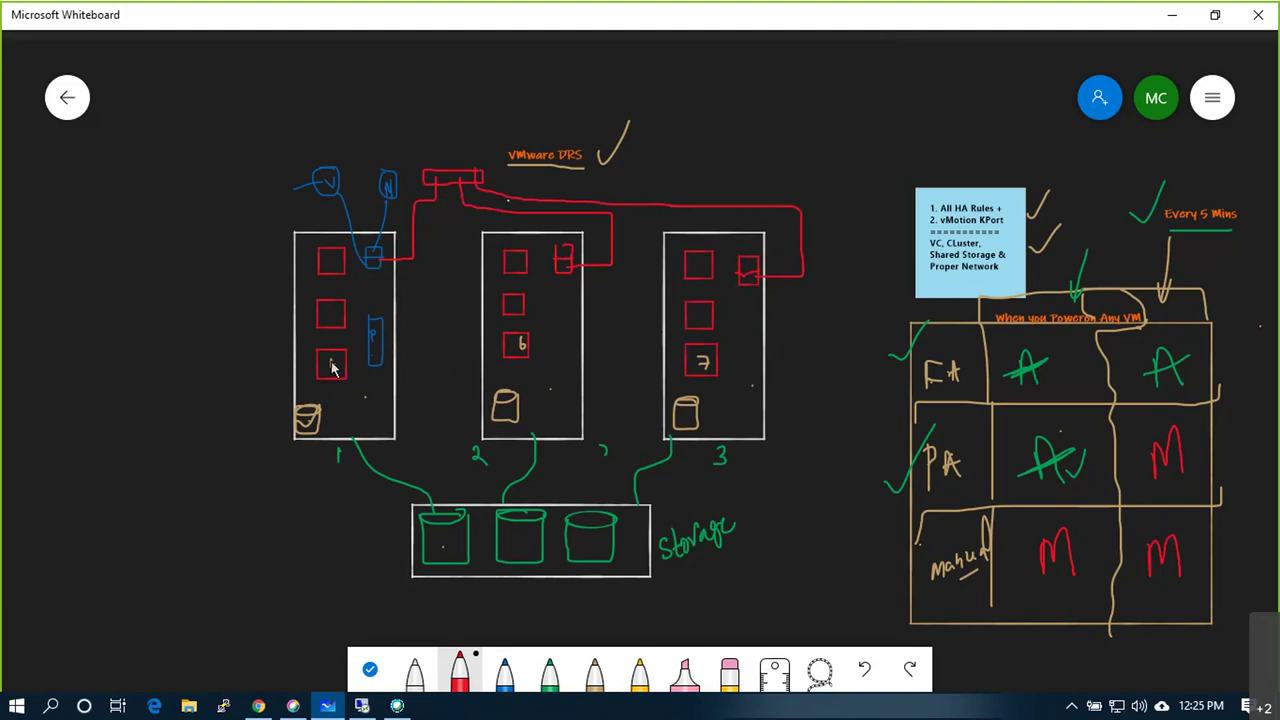
Trace VM 1's migration path in red from host 1 through the switch to host 2, and draw and mark the moved VM there
mouse_move(360, 358)
mouse_down()
mouse_move(371, 257)
mouse_move(411, 263)
mouse_move(436, 182)
mouse_up()
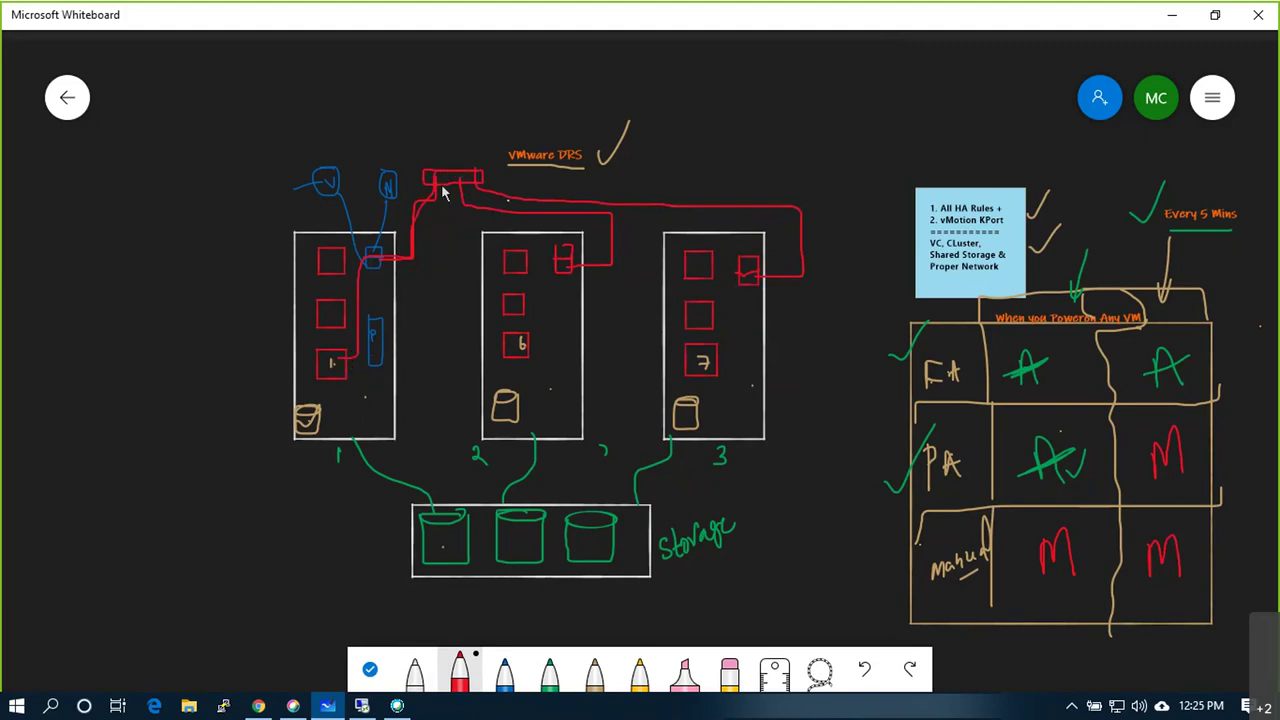
mouse_move(441, 178)
mouse_down()
mouse_move(470, 206)
mouse_move(591, 214)
mouse_move(617, 249)
mouse_move(572, 276)
mouse_move(560, 363)
mouse_move(604, 300)
mouse_up()
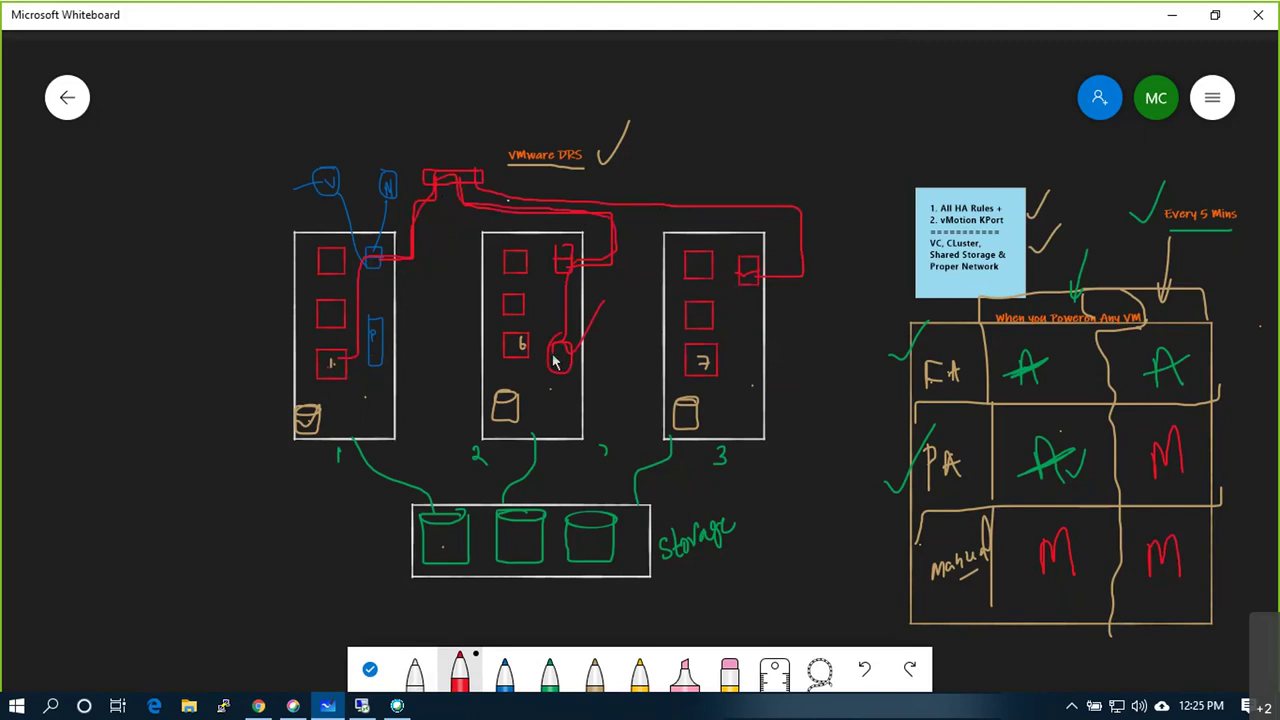
mouse_move(327, 707)
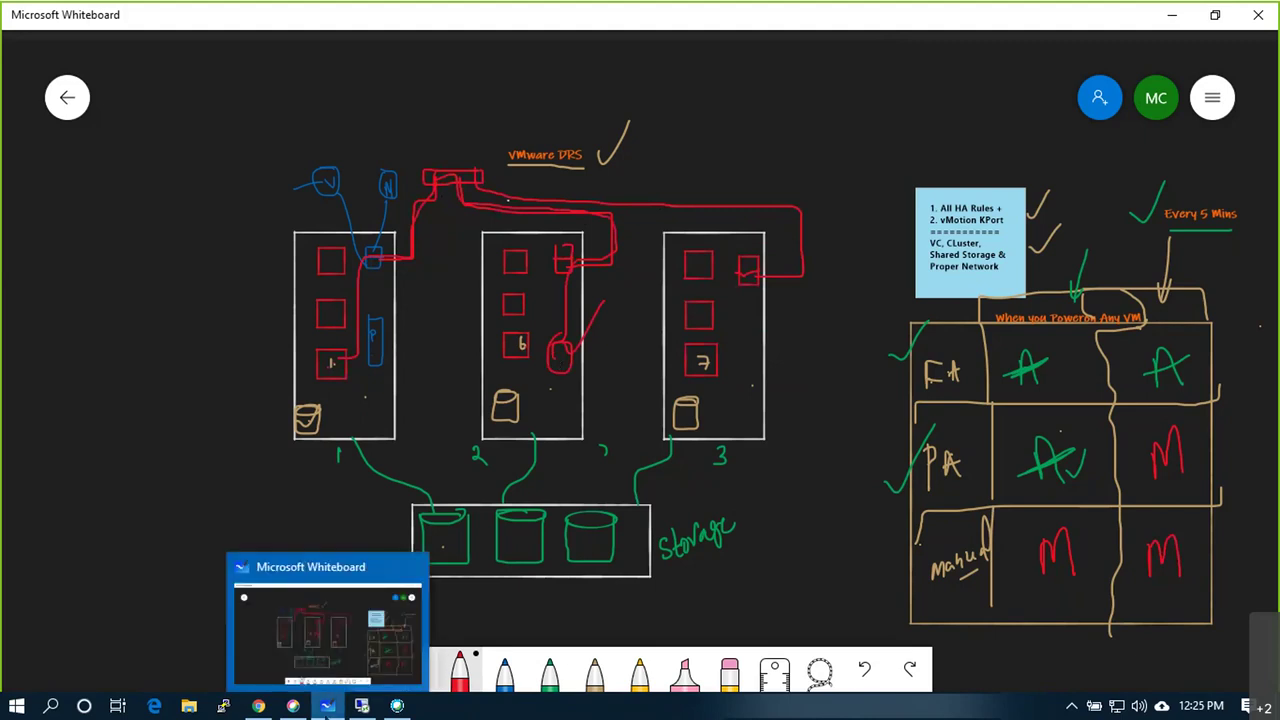